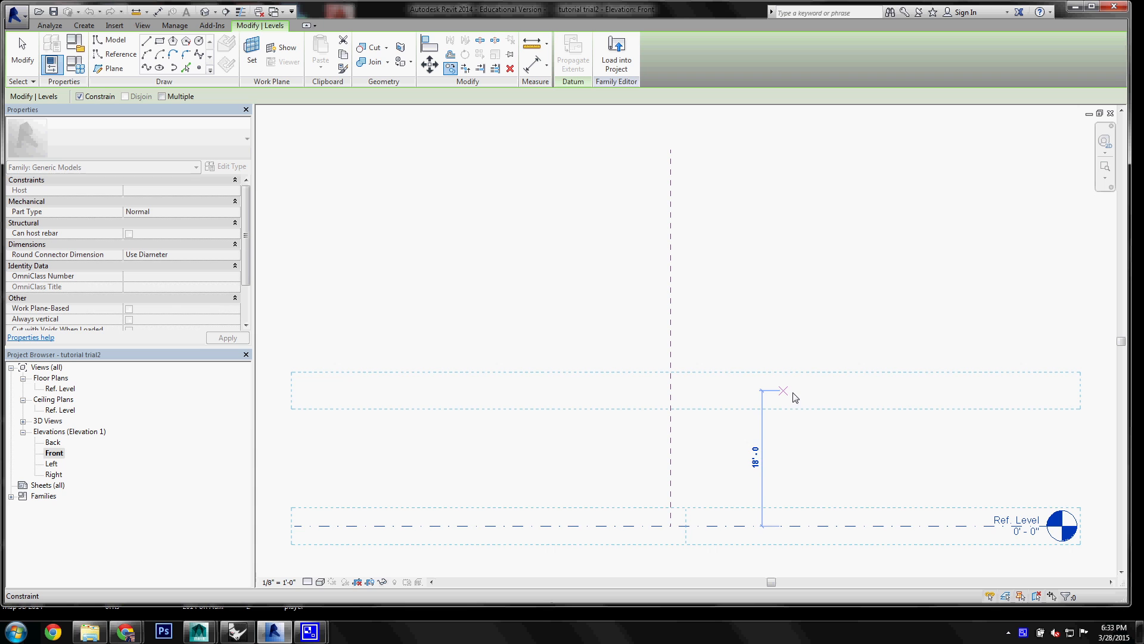
Place the copied level 12' above the Ref. Level and open the default 3D view.
type("12")
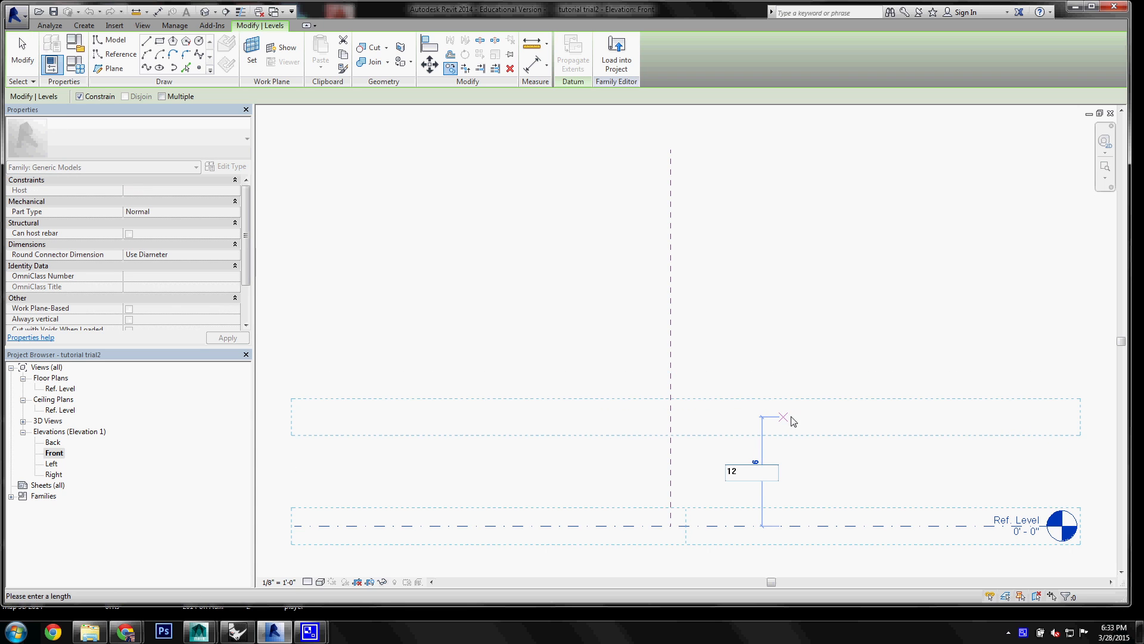
key("Return")
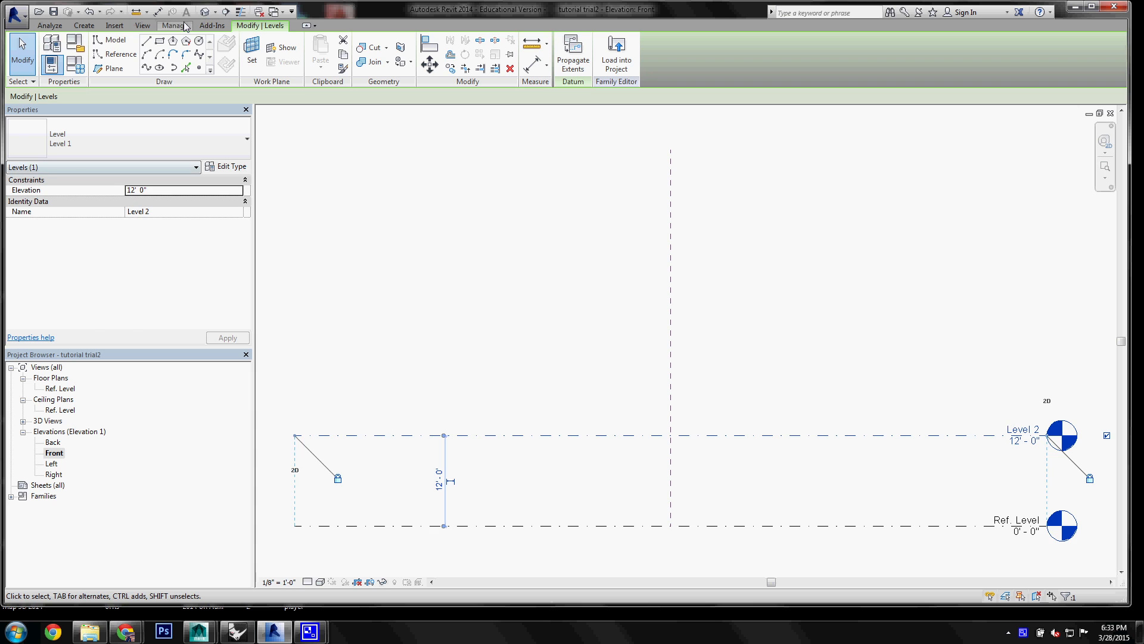
left_click(205, 12)
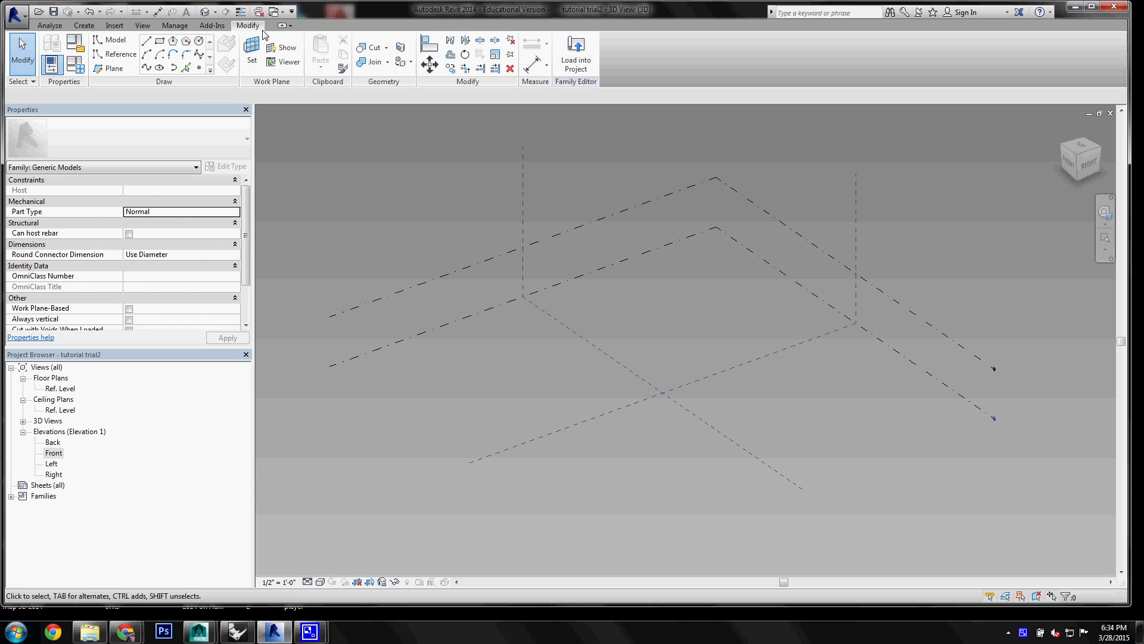
Set the Ref. Level as the work plane and place two reference points on it, one on each side of the central reference plane.
left_click(253, 60)
left_click(571, 284)
left_click(199, 67)
left_click(543, 400)
left_click(708, 339)
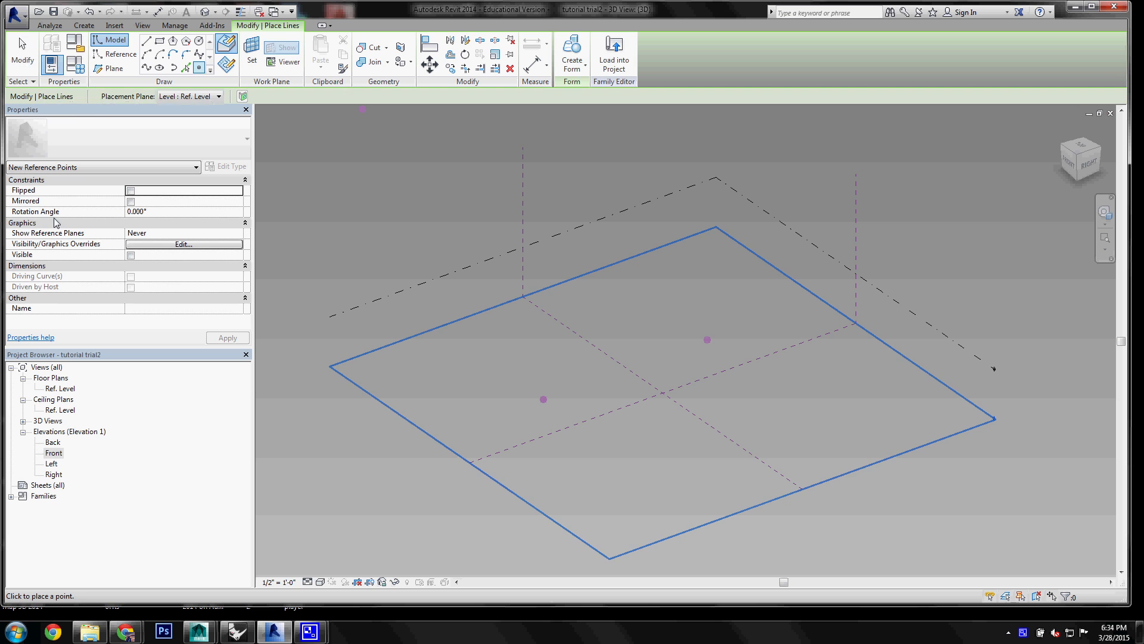
key("Escape")
Copy both reference points vertically from the Ref. Level up to Level 2 in the Front elevation.
left_click(709, 339)
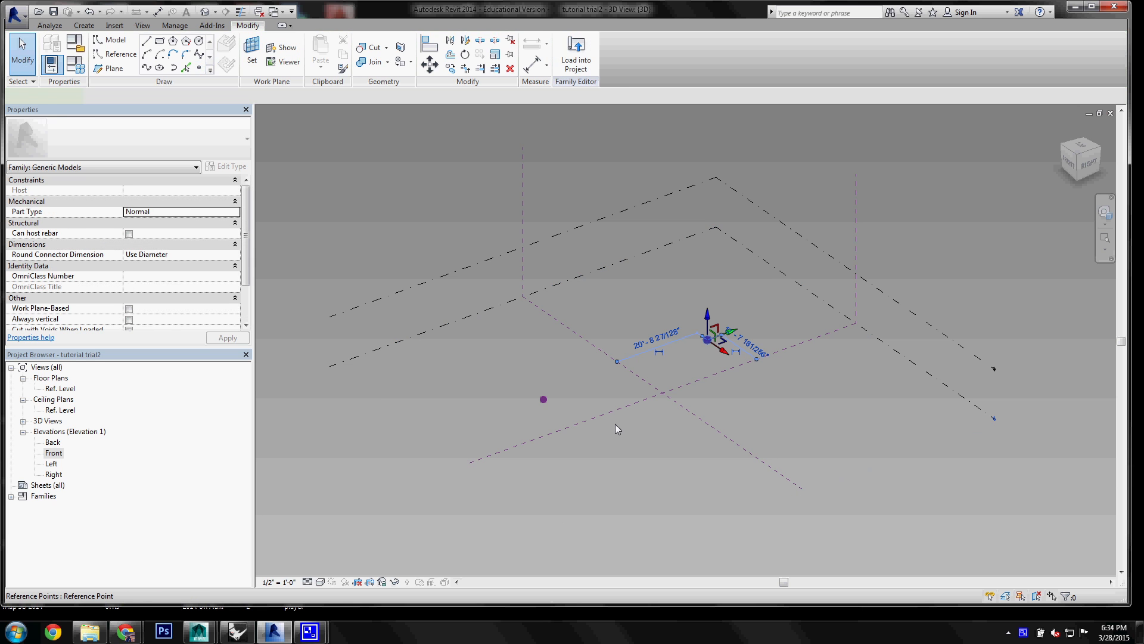
left_click(543, 400)
left_click(542, 401, "ctrl")
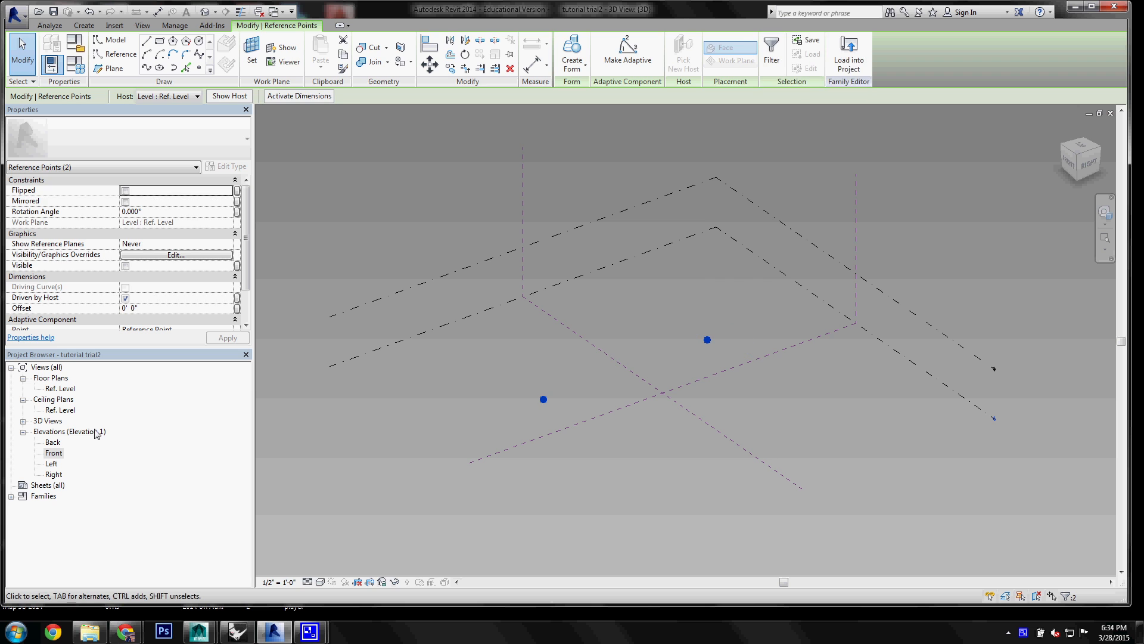
double_click(54, 454)
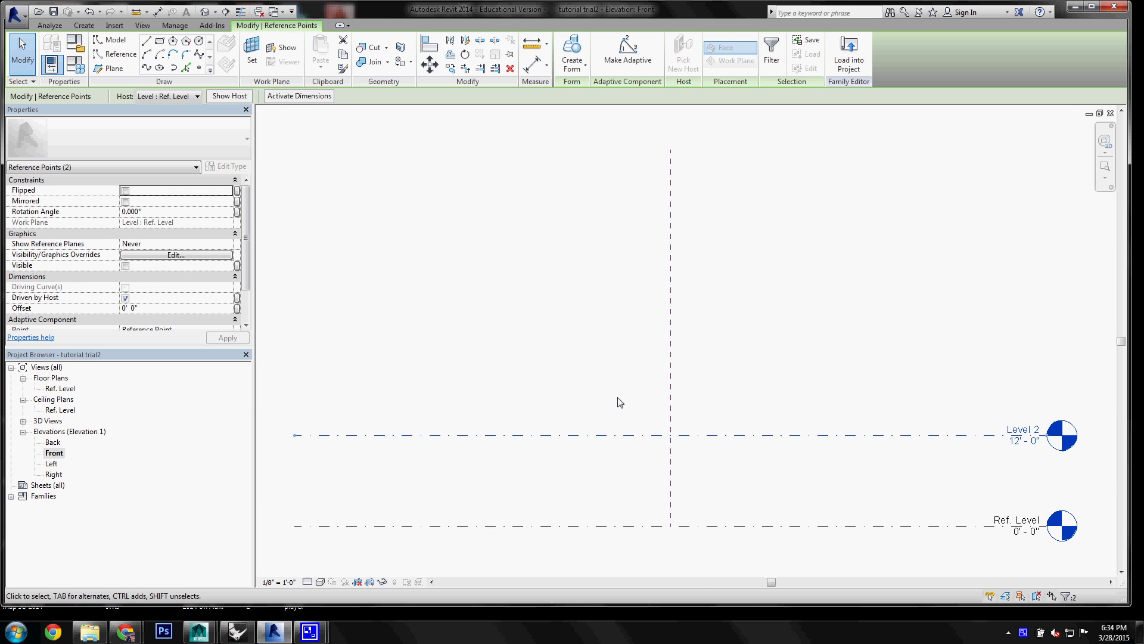
left_click(450, 69)
left_click(856, 527)
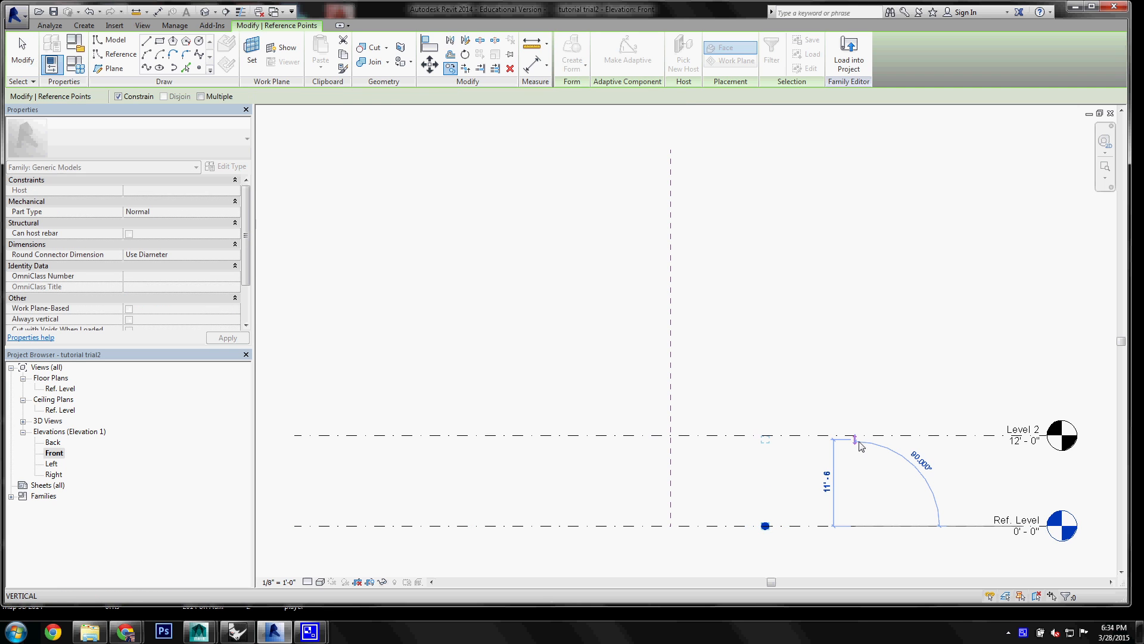
left_click(860, 447)
key("Escape")
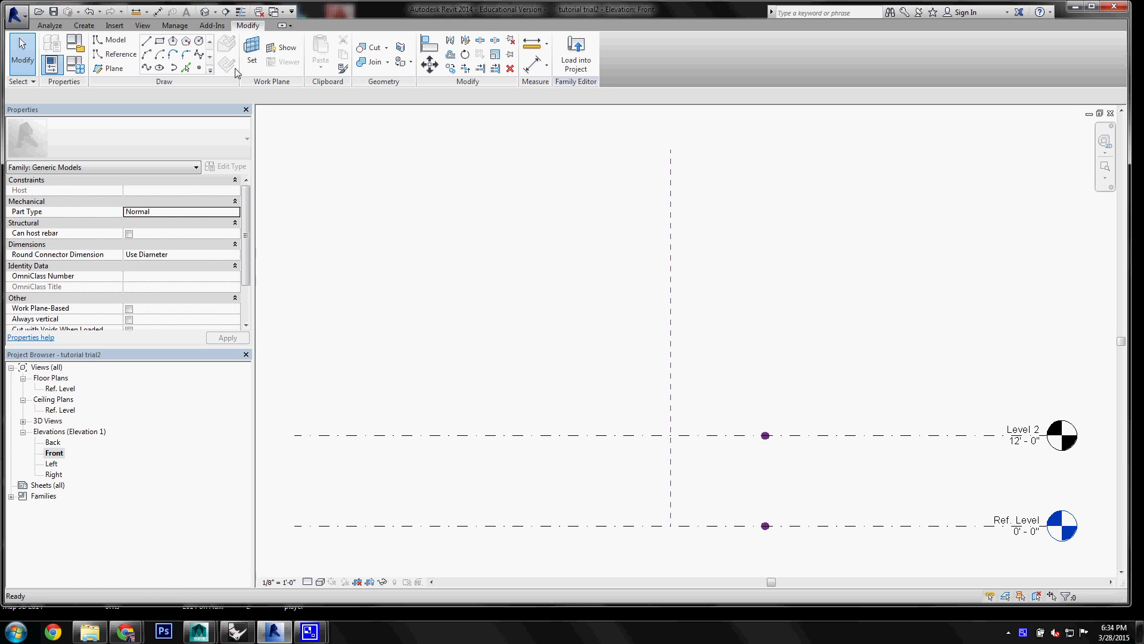
Place a fifth reference point on the Ref. Level in the 3D view, apart from the other four near the front edge.
left_click(204, 12)
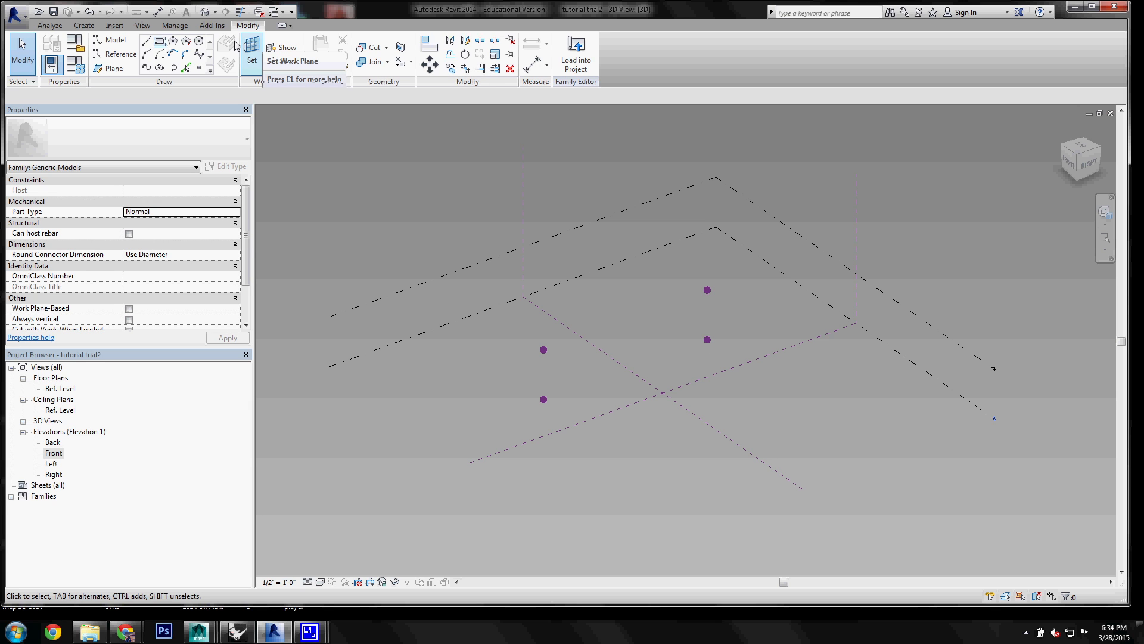
left_click(199, 68)
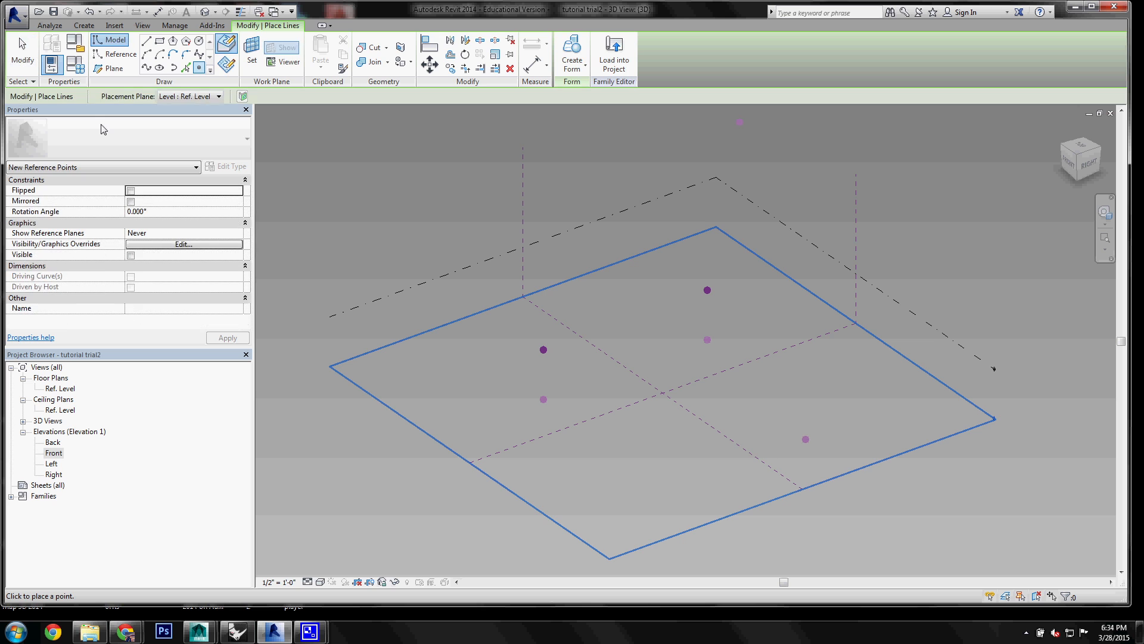
key("Escape")
key("Escape")
Convert all five reference points into adaptive points.
left_click_drag(453, 237, 889, 517)
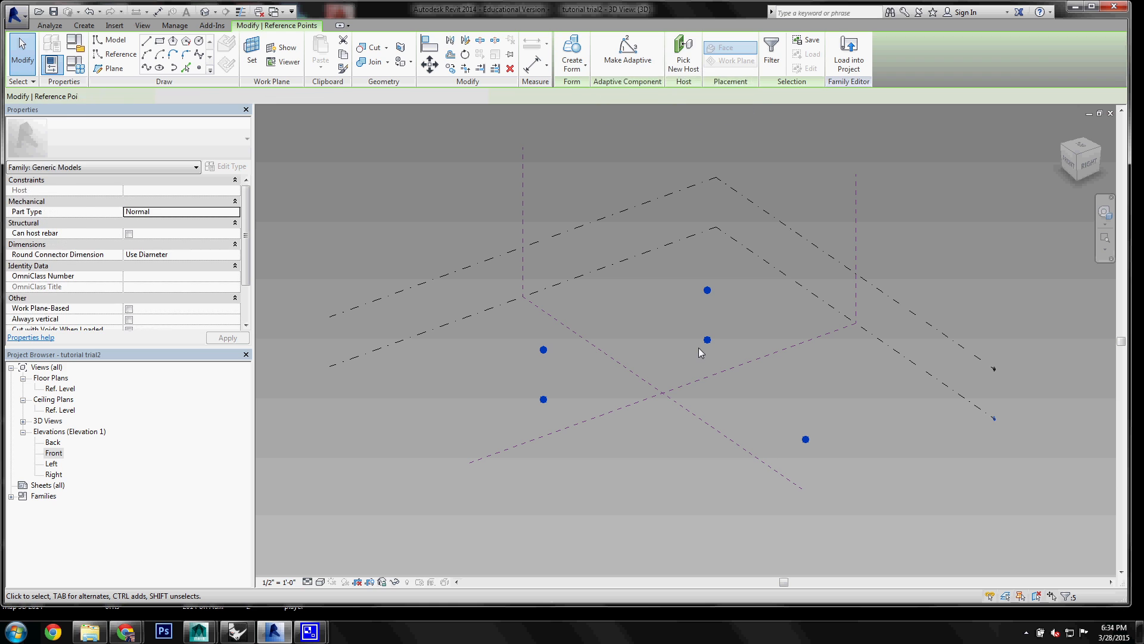
left_click(629, 61)
left_click(950, 241)
middle_click_drag(950, 241, 805, 373, "shift")
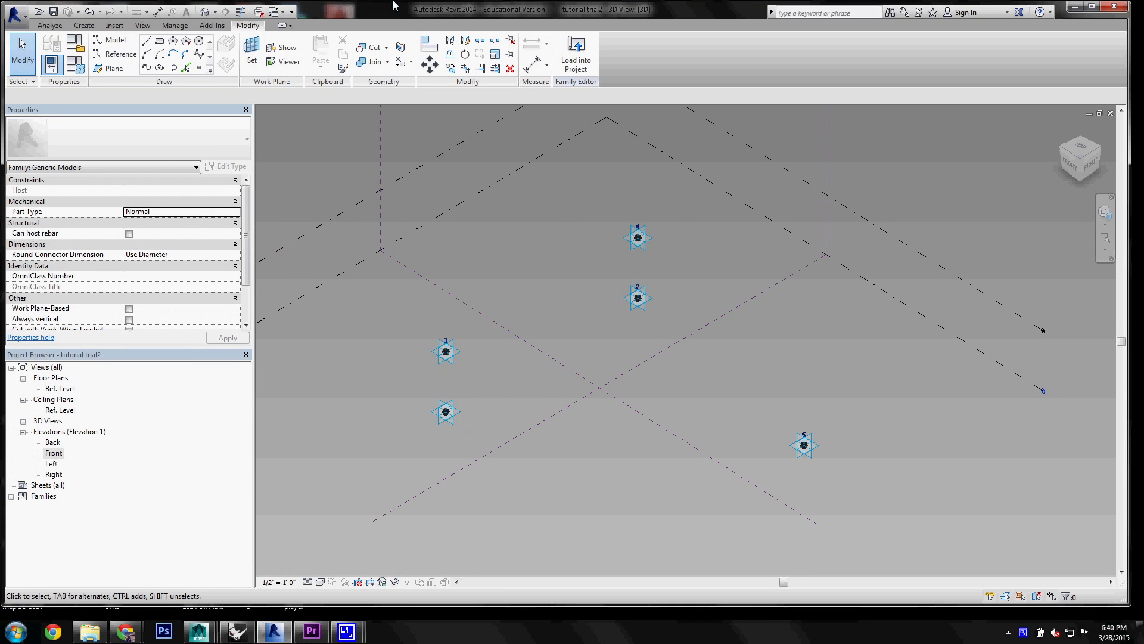
Draw a reference line connecting adaptive point 2 to adaptive point 5.
left_click(121, 55)
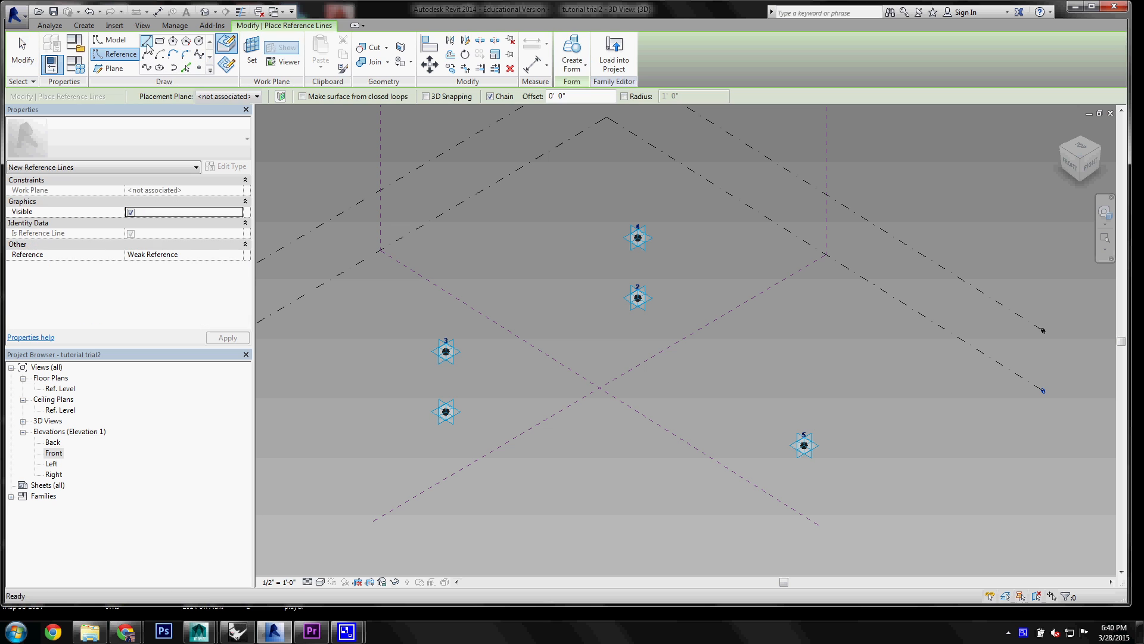
left_click(637, 299)
left_click(638, 298)
left_click(804, 446)
key("Escape")
key("Escape")
Set the work plane on the new reference line and place an aligned dimension between adaptive points 2 and 5.
left_click(252, 52)
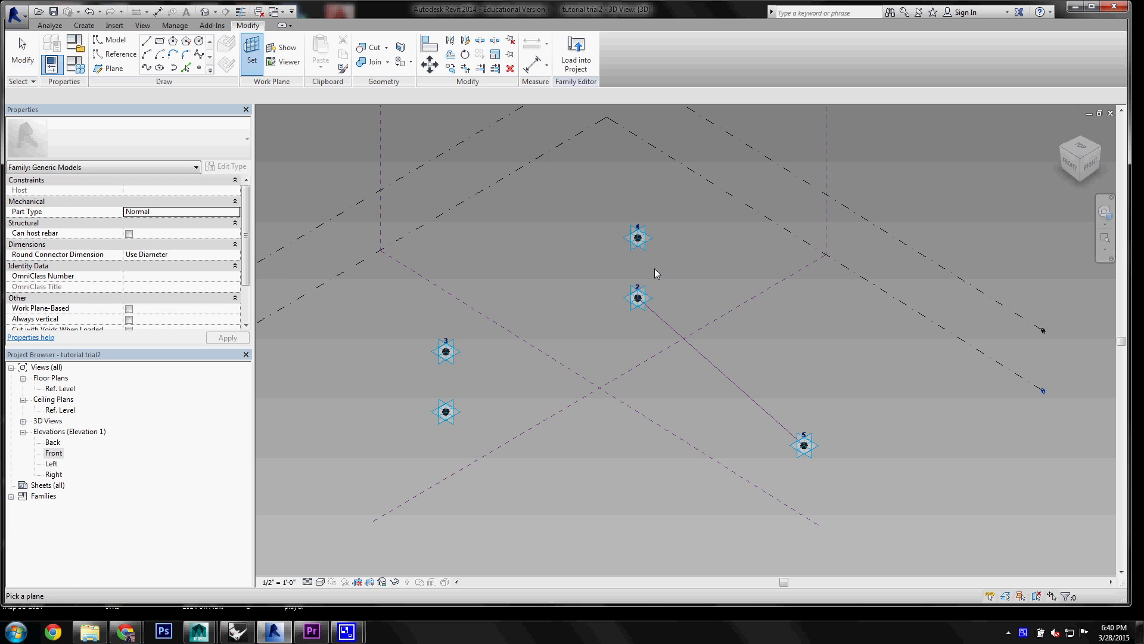
left_click(721, 373)
key("d")
key("i")
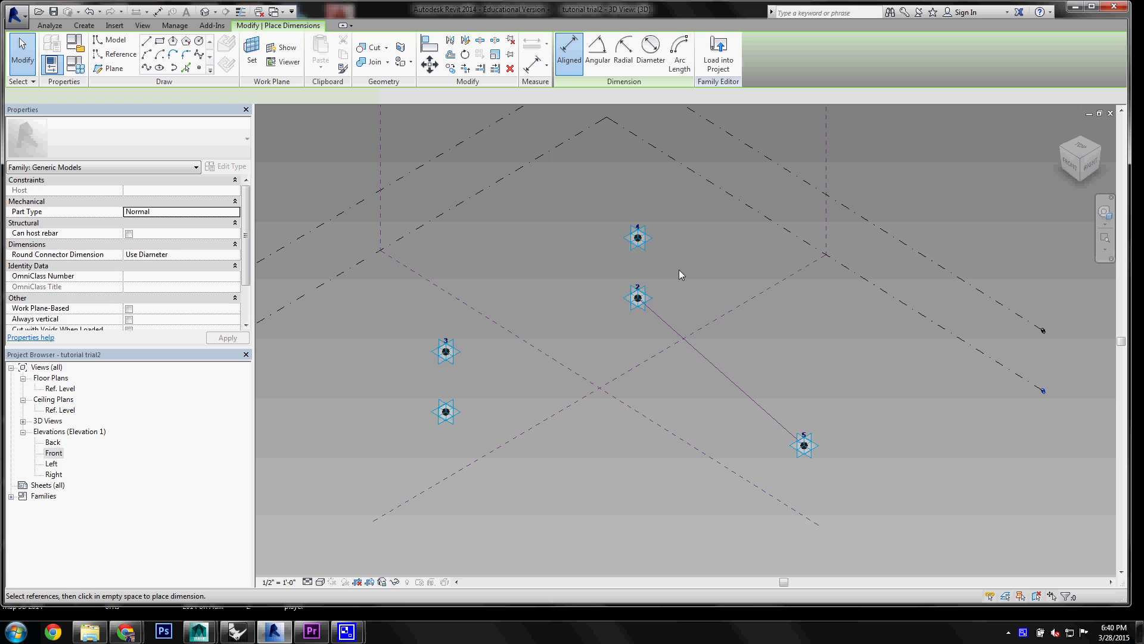
left_click(637, 298)
left_click(817, 431)
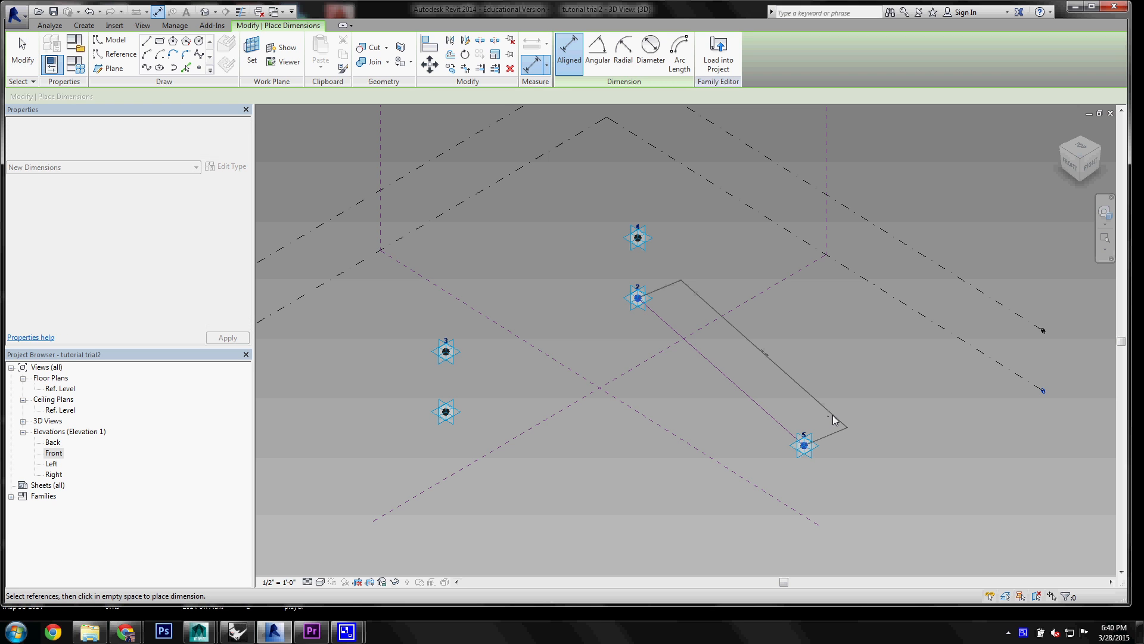
left_click(833, 420)
key("Escape")
key("Escape")
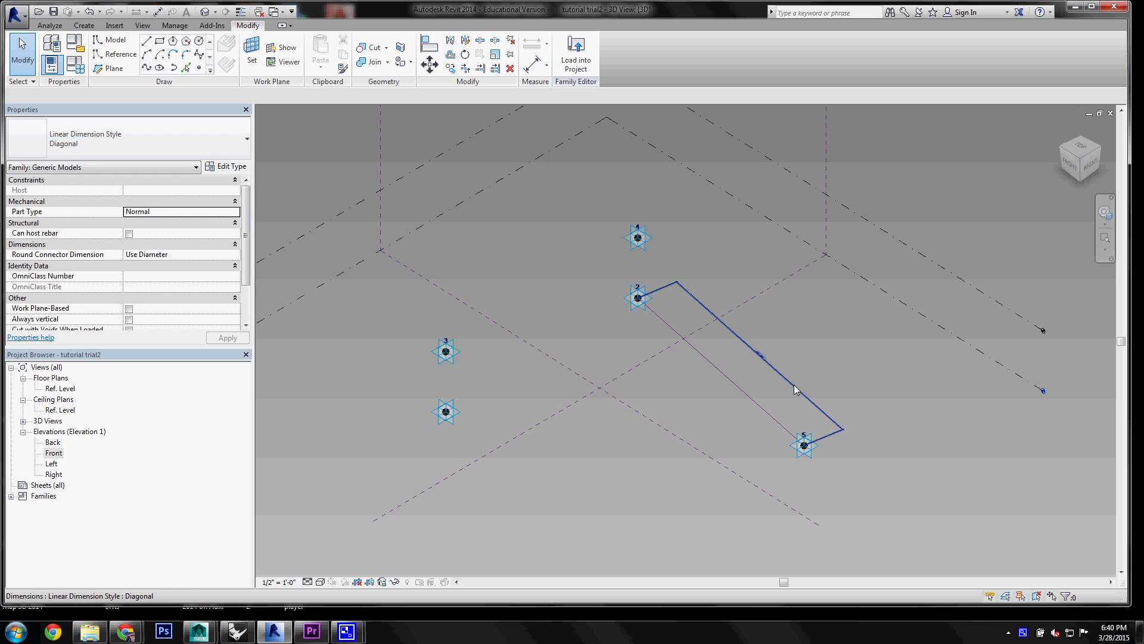
Label the dimension between points 2 and 5 with a new instance family parameter named d.
left_click(793, 385)
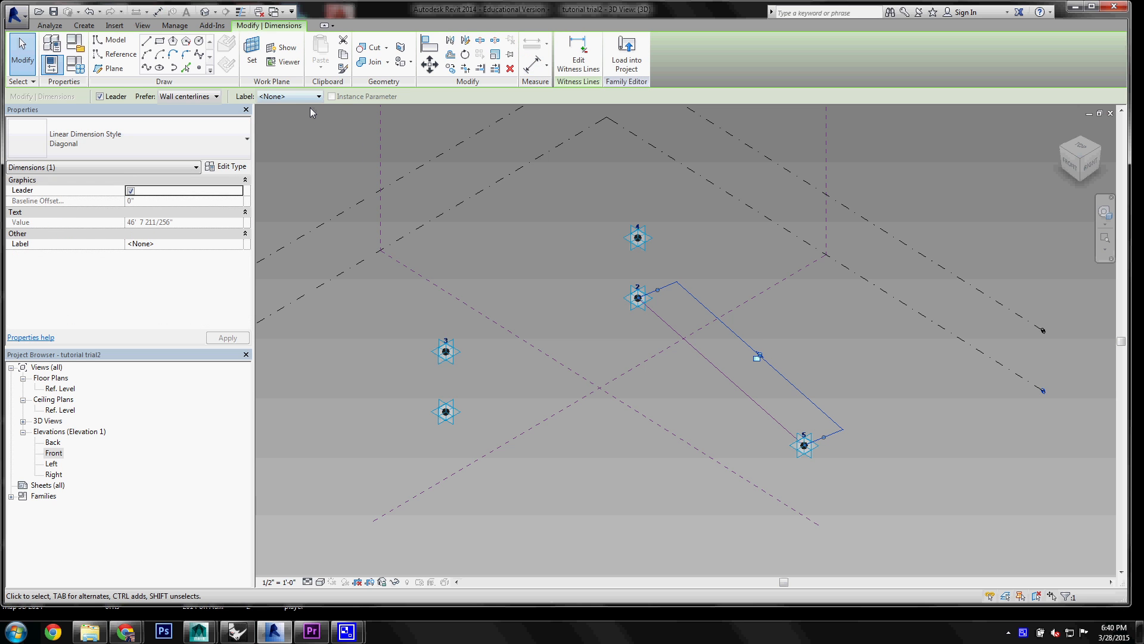
left_click(302, 97)
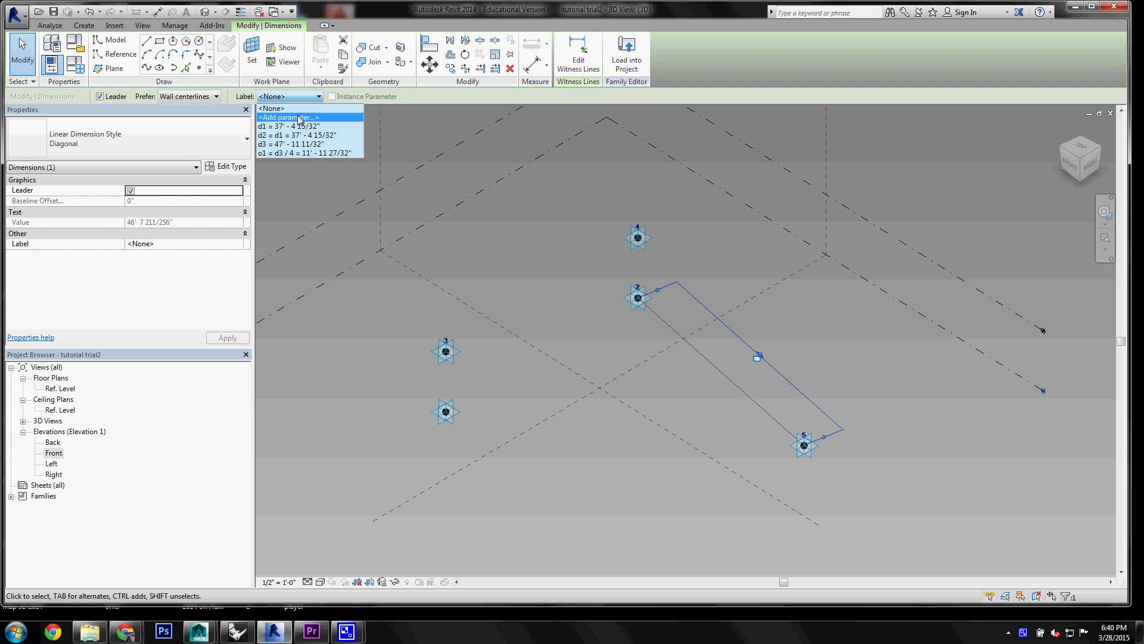
left_click(299, 117)
type("d")
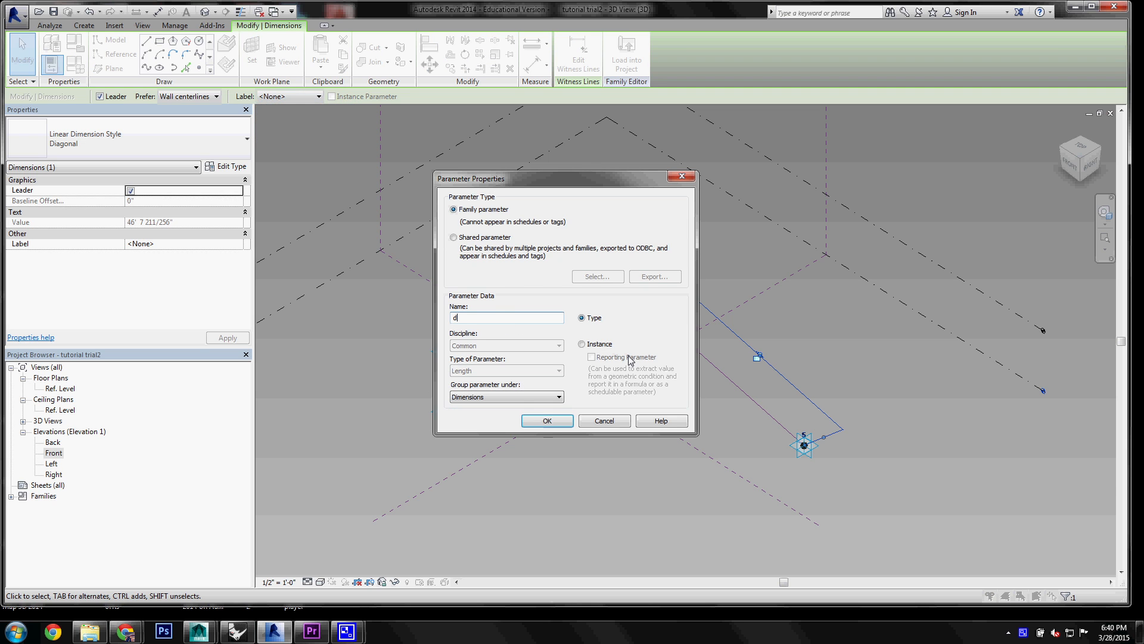
left_click(598, 345)
left_click(549, 419)
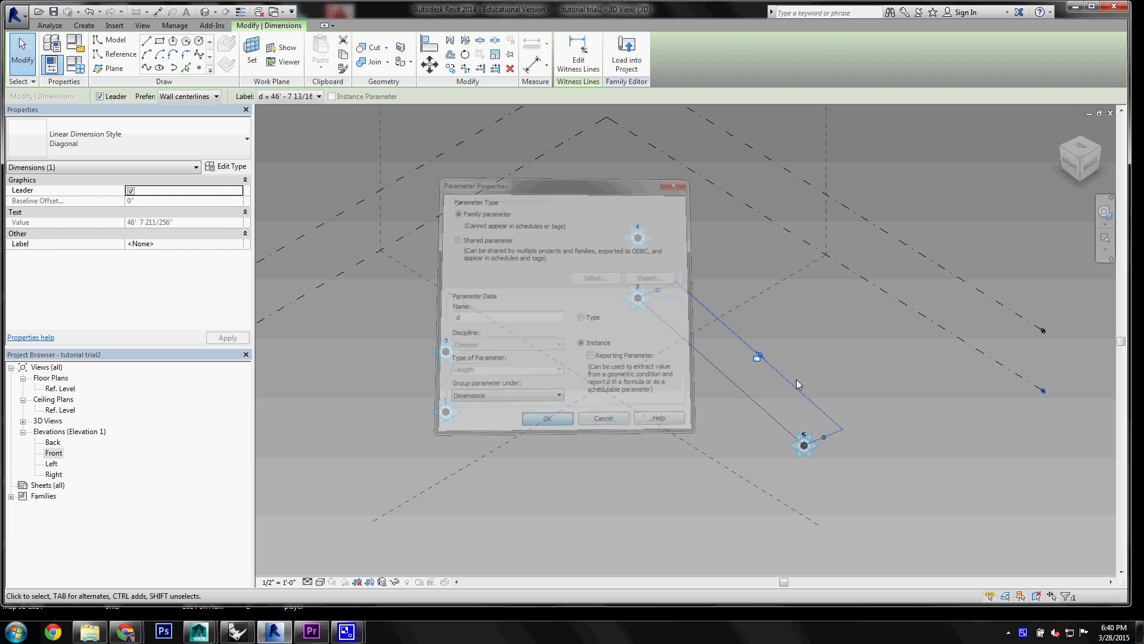
left_click(796, 379)
scroll(827, 355, "down", 3)
right_click(828, 355)
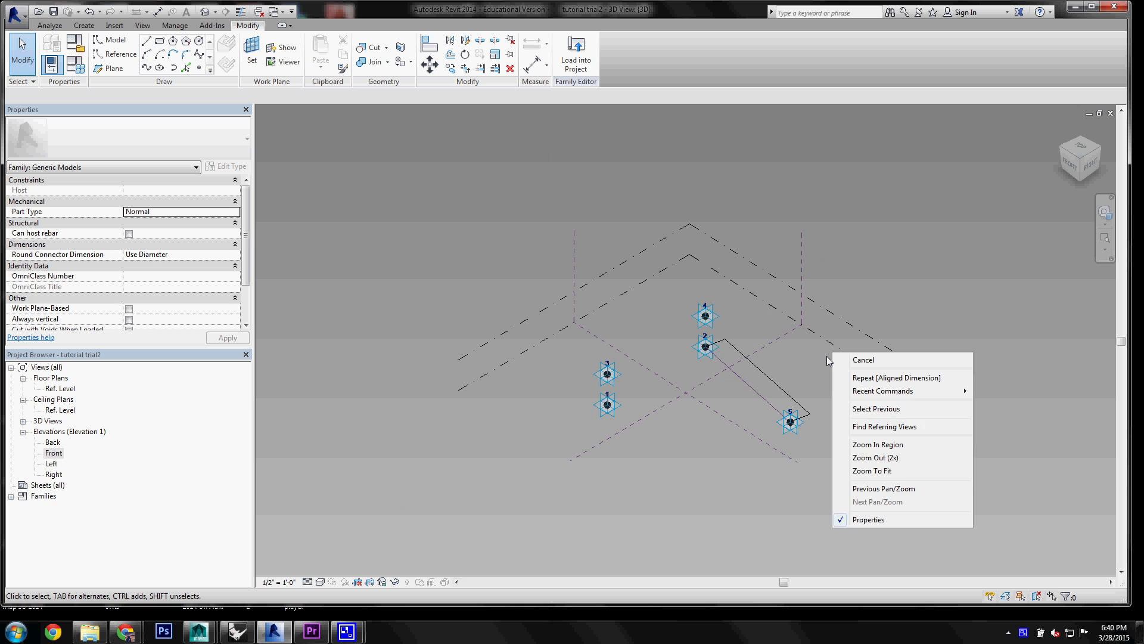
Set adaptive point 2's horizontal plane as the work plane and place a reference point directly on point 2.
scroll(814, 399, "up", 2)
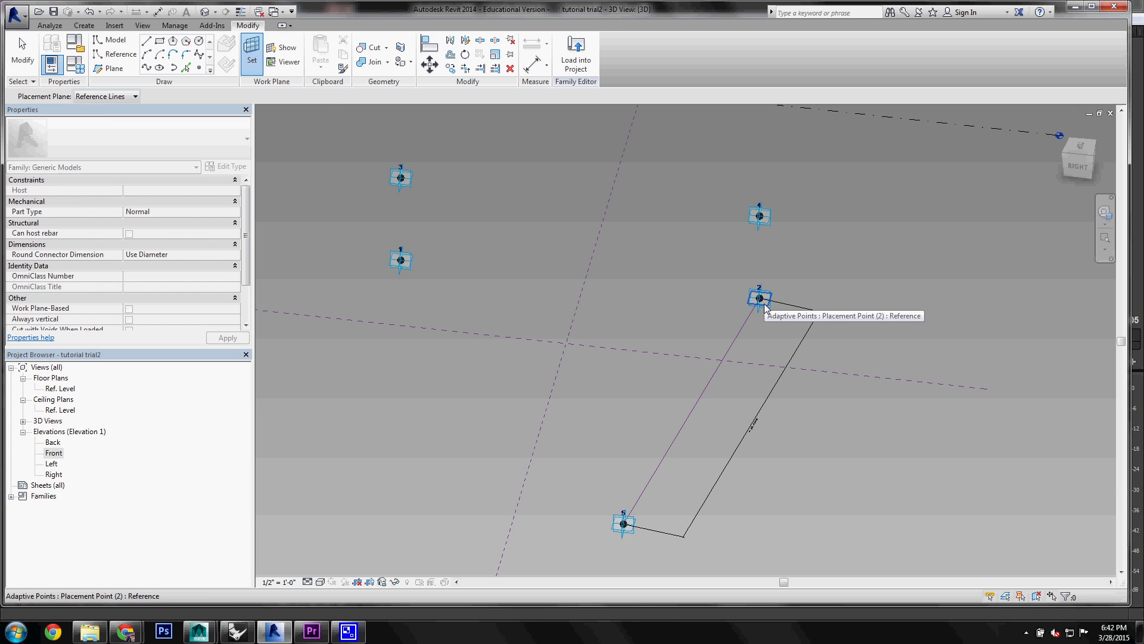
left_click(765, 305)
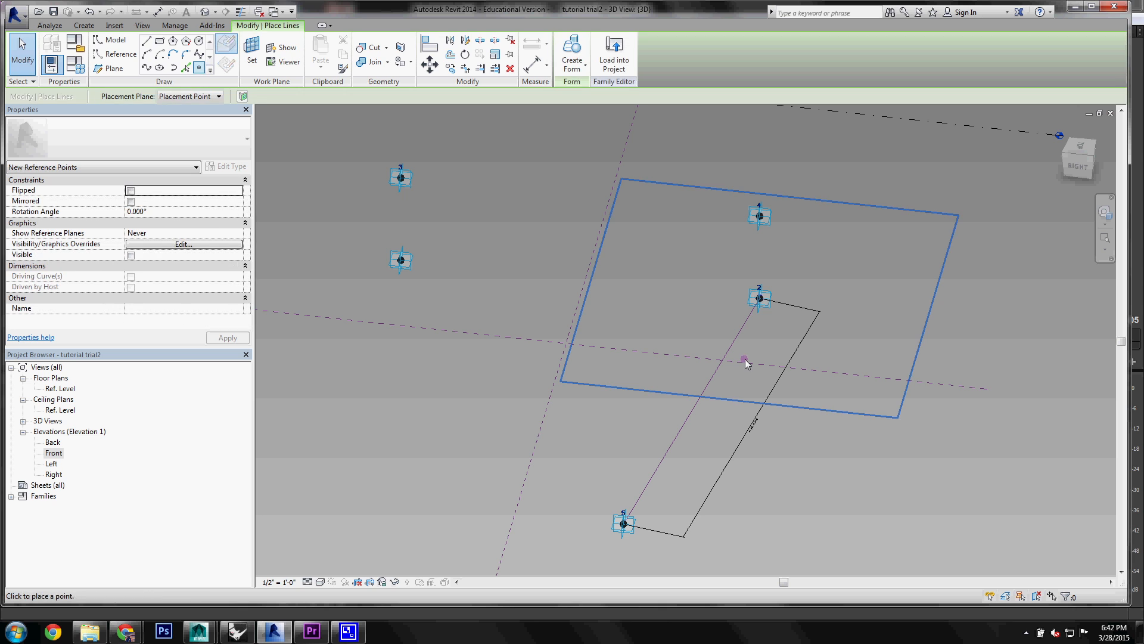
key("Escape")
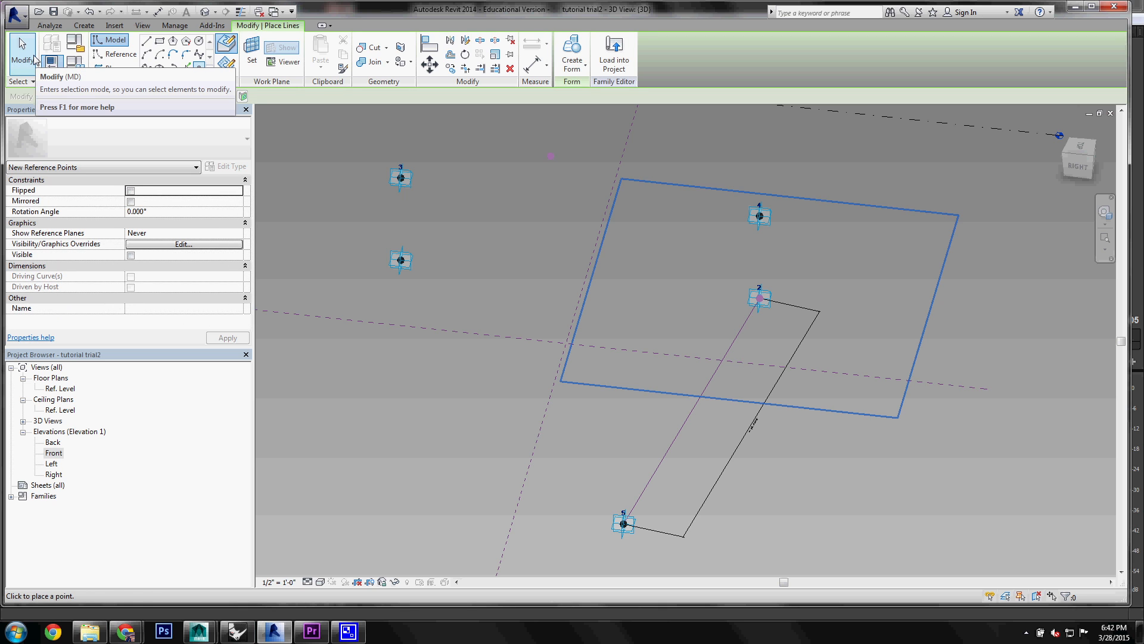
key("Escape")
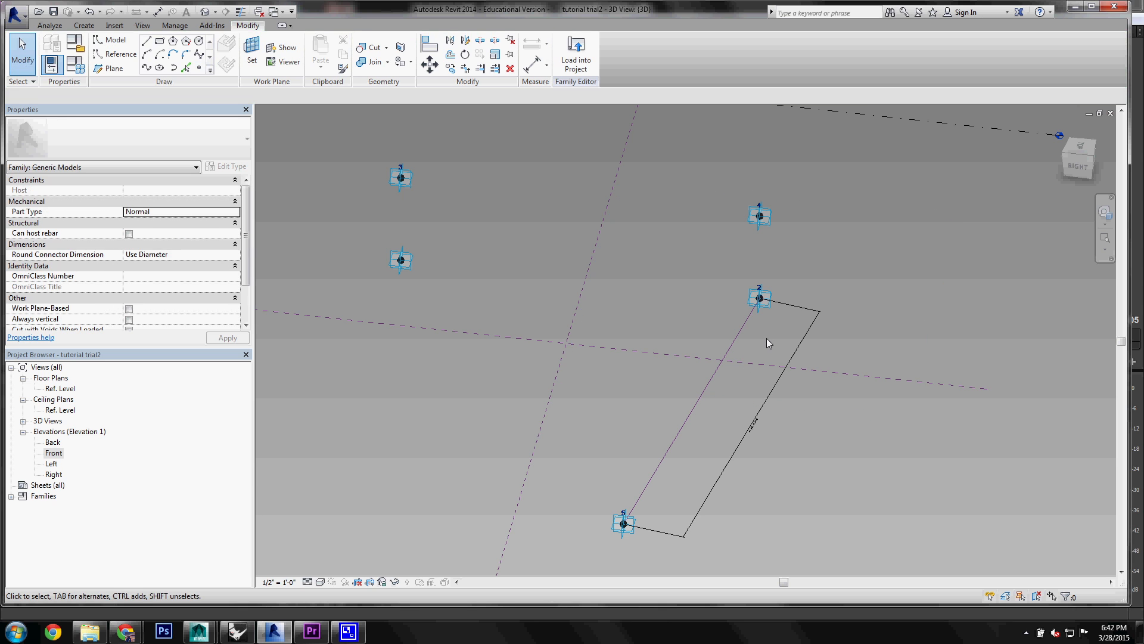
Temporarily isolate the reference point hosted on adaptive point 2.
left_click(762, 301)
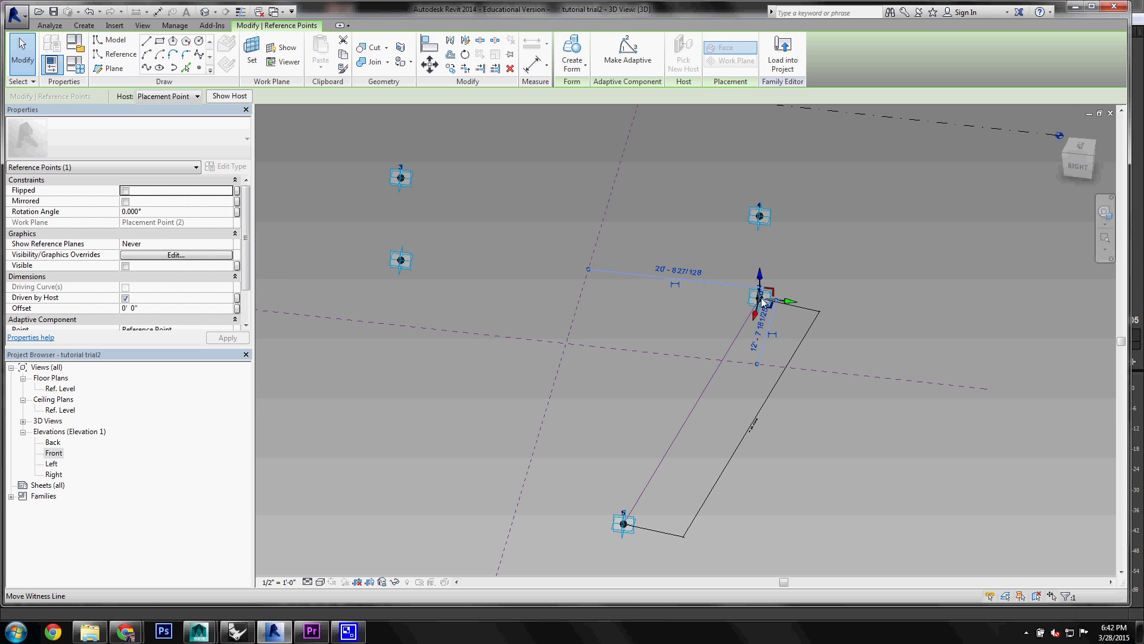
key("h")
key("i")
left_click(818, 301)
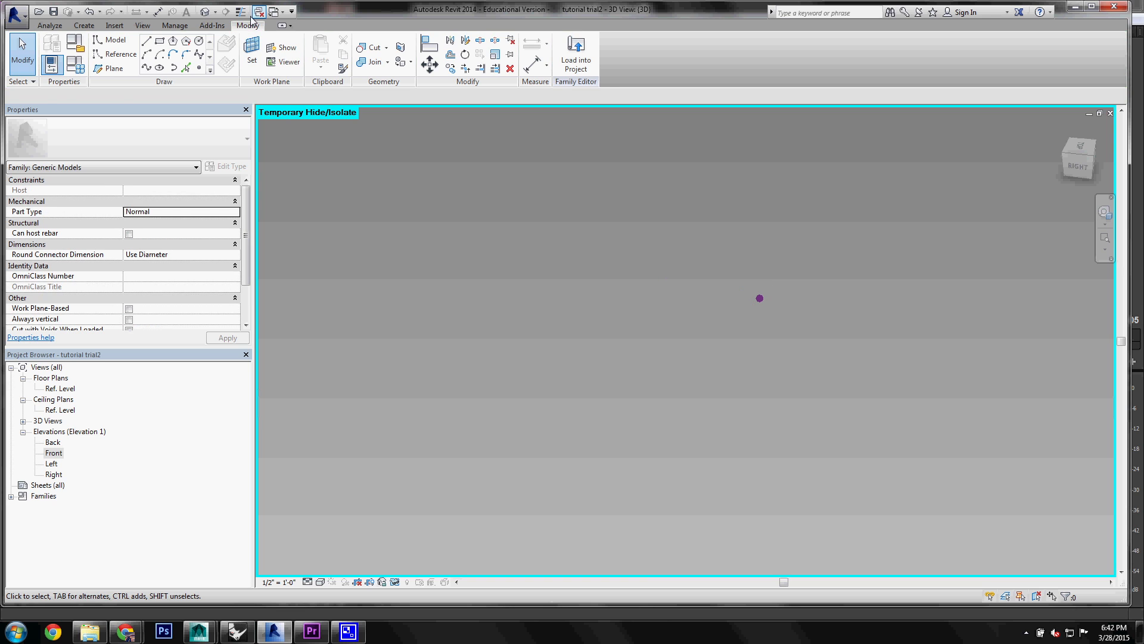
Set a vertical plane of the isolated point as the work plane and place another reference point at the same location.
left_click(252, 49)
key("Tab")
left_click(760, 306)
left_click(199, 68)
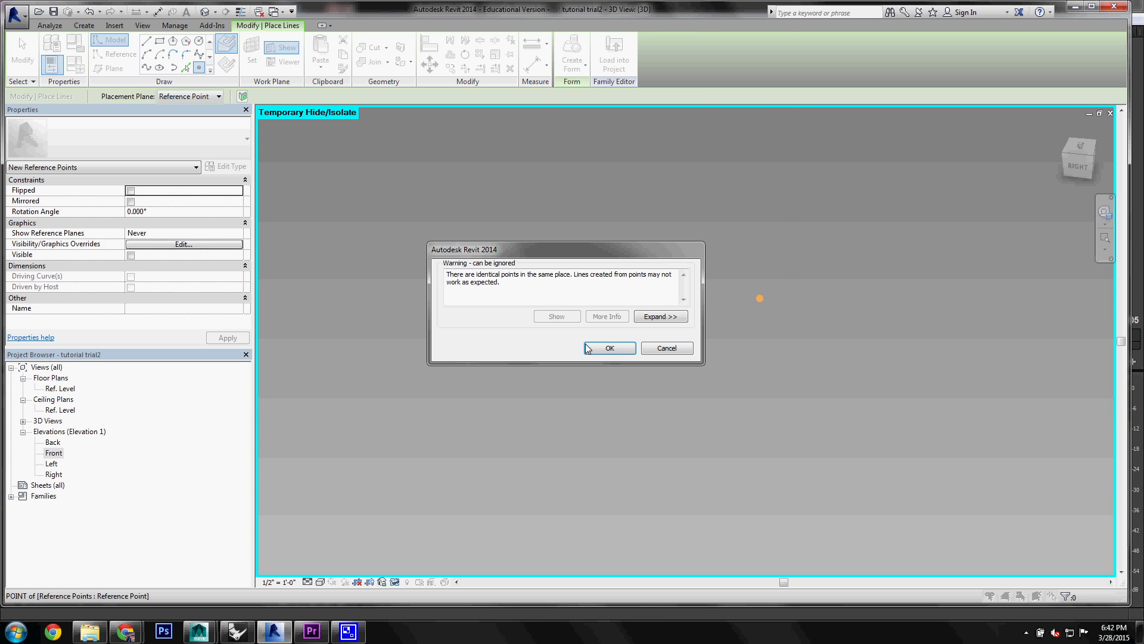
left_click(586, 343)
key("Escape")
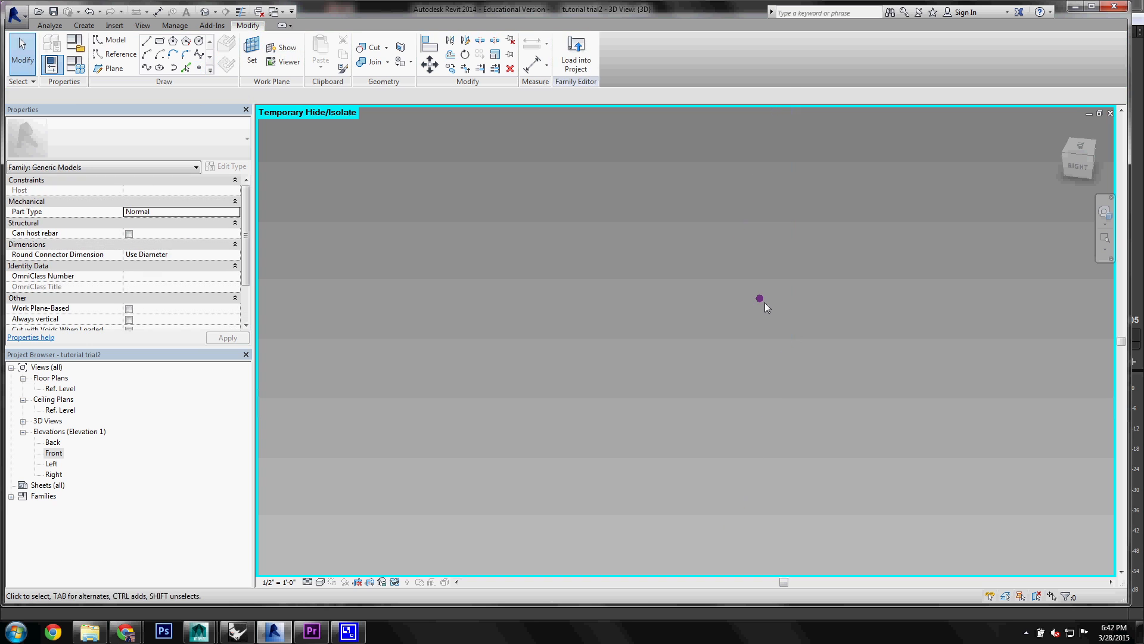
Move the new reference point along its green axis to an offset of about -7' 5" from its host point.
left_click(760, 298)
left_click_drag(777, 302, 725, 299)
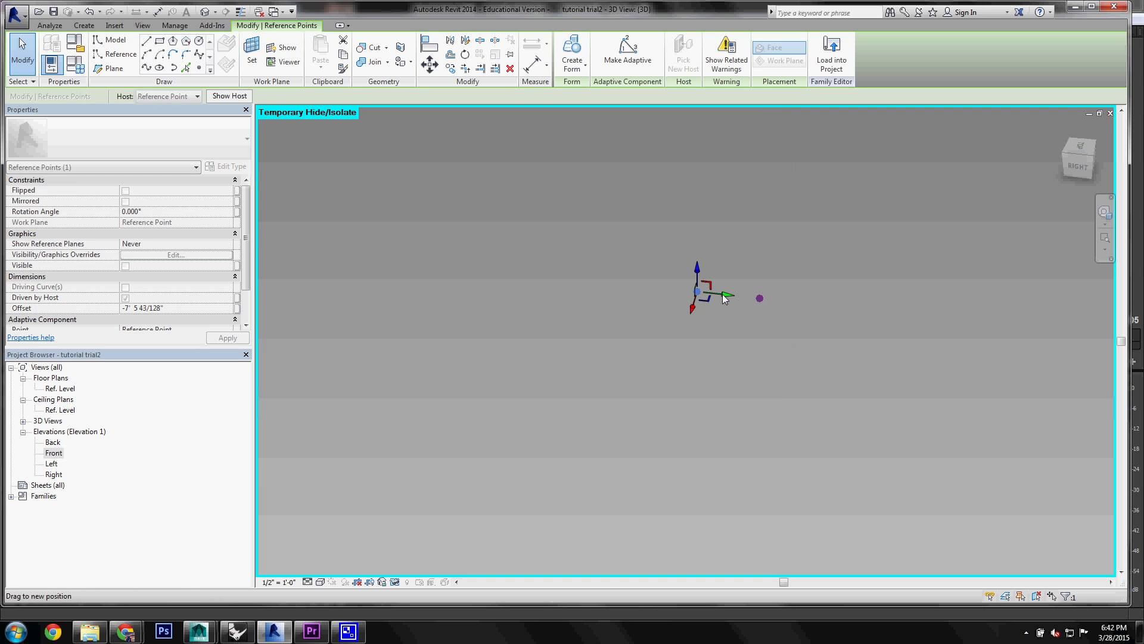
left_click(848, 309)
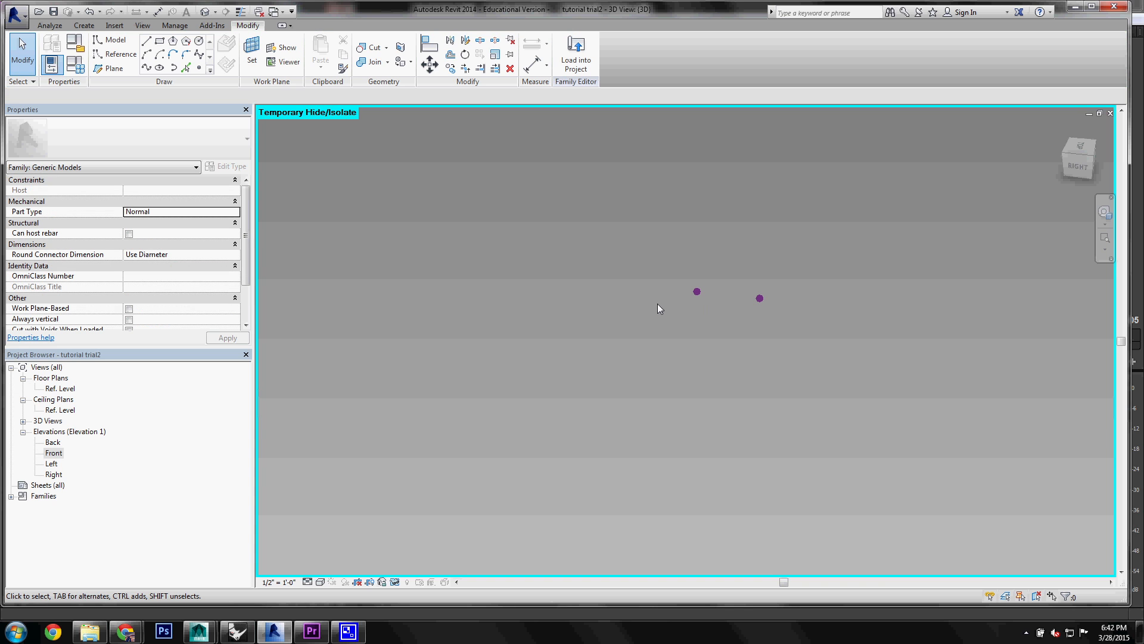
Link the offset of the reference point hosted beside adaptive point 2 to a new instance length parameter named d4.
left_click(697, 293)
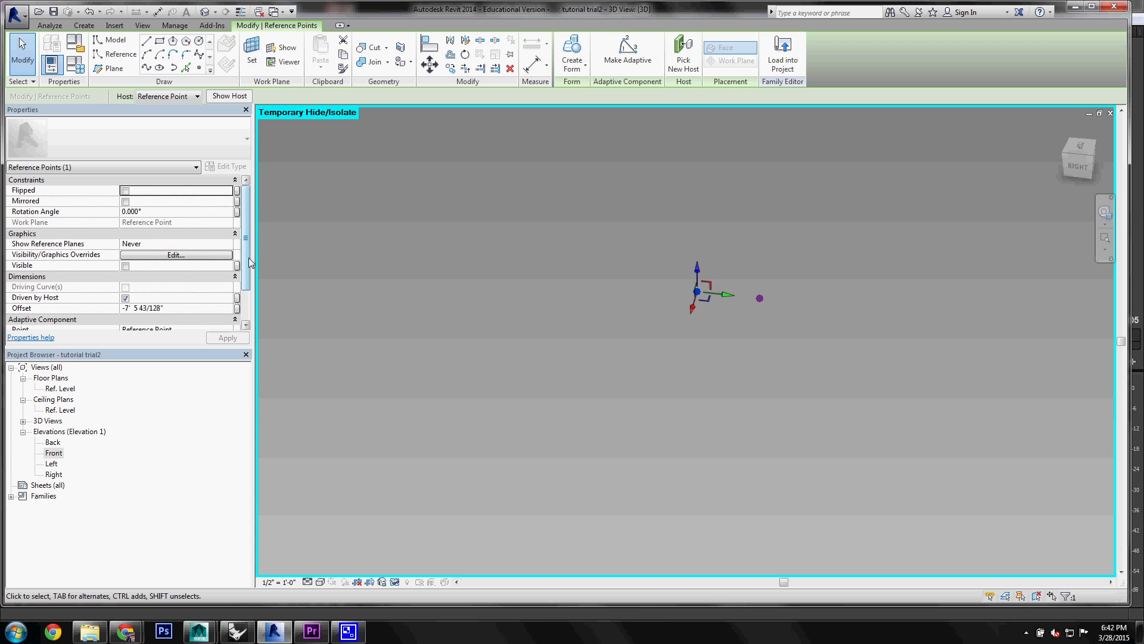
scroll(236, 274, "down", 3)
left_click(236, 266)
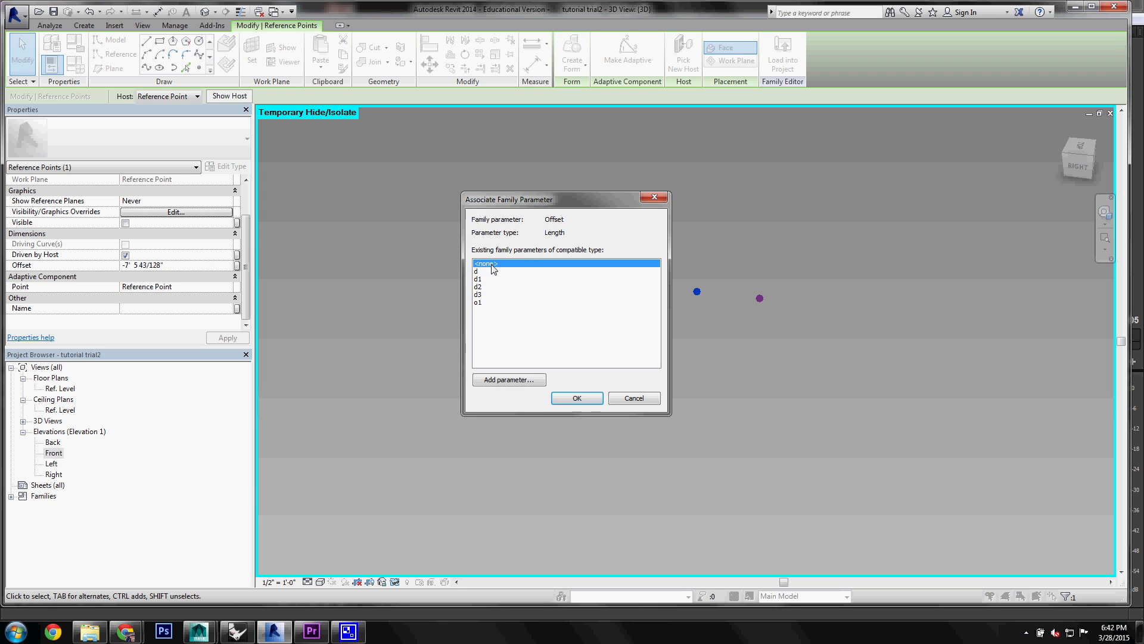
left_click(506, 382)
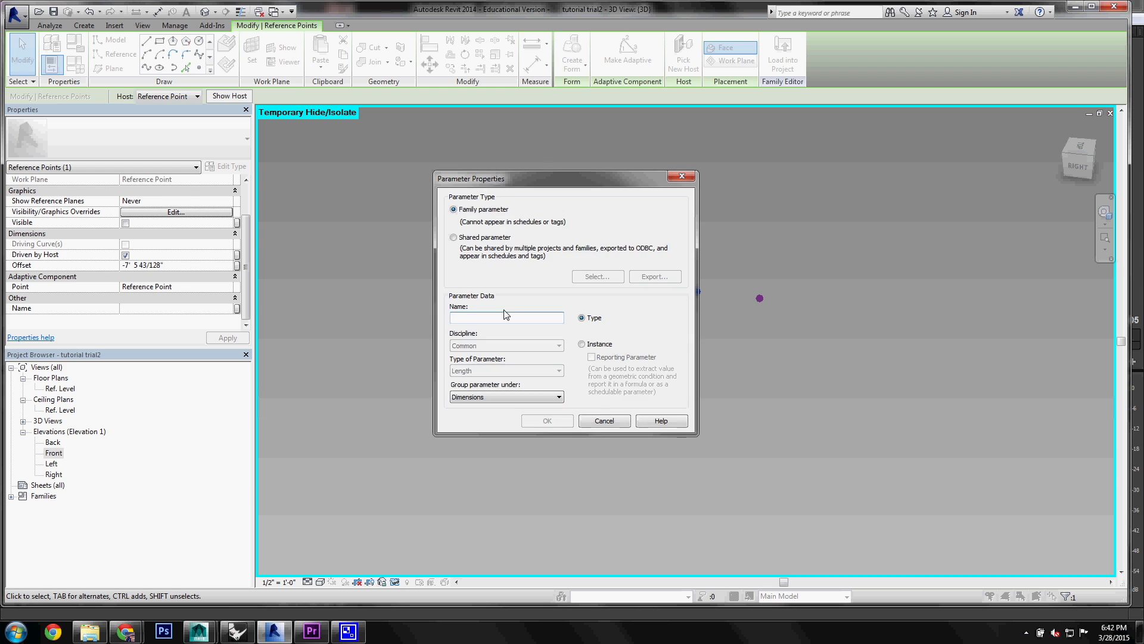
type("d3")
key("BackSpace")
type("4")
left_click(598, 345)
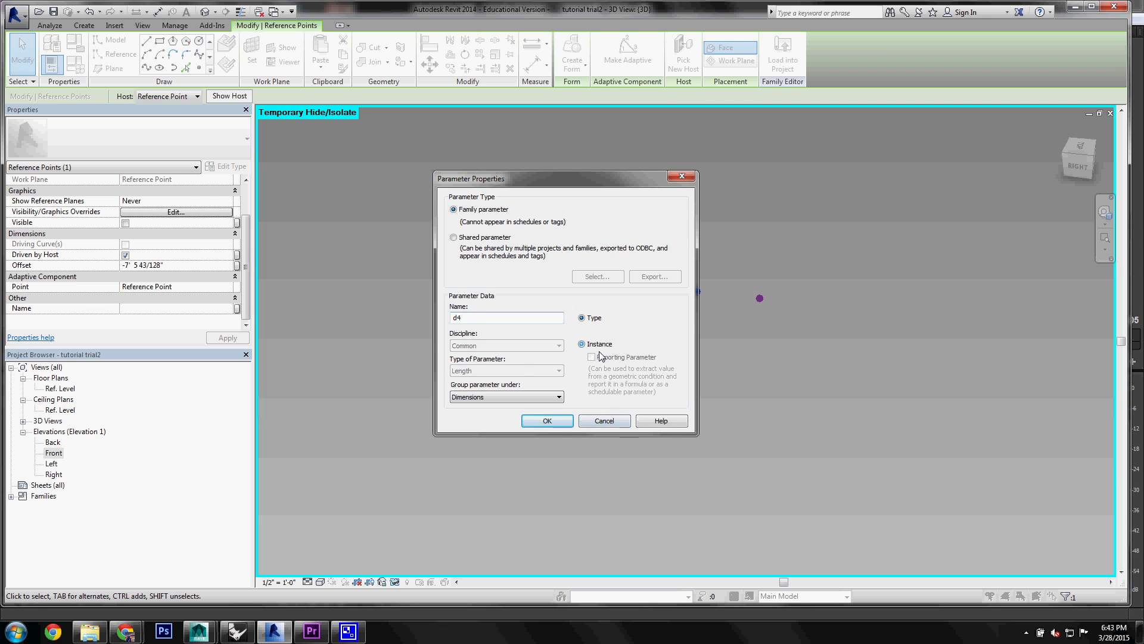
key("Return")
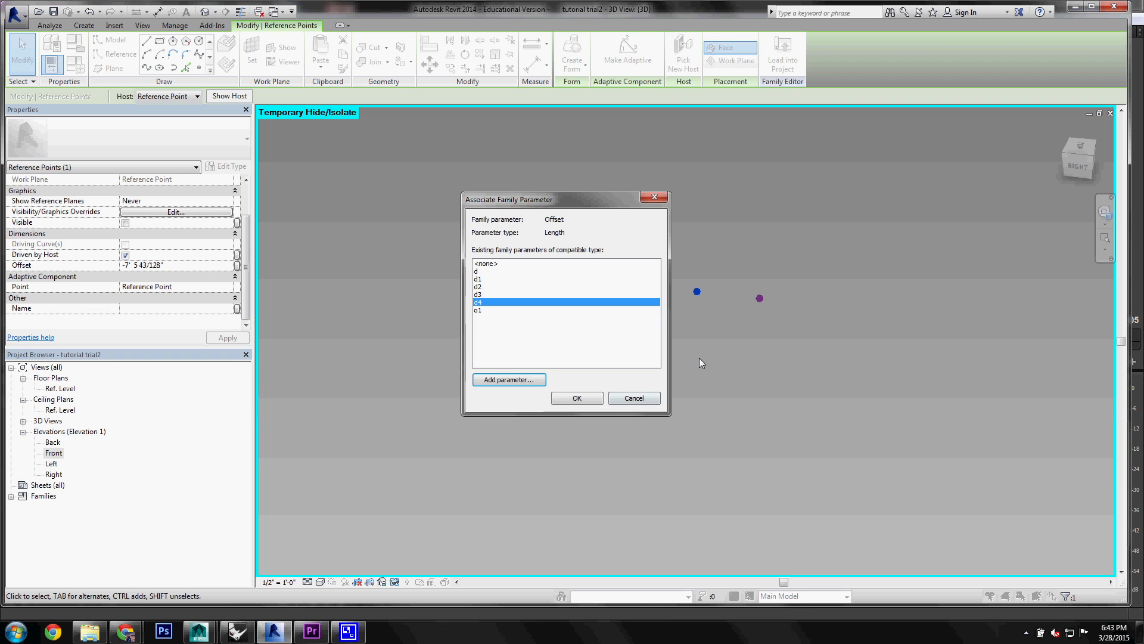
left_click(577, 399)
left_click(745, 359)
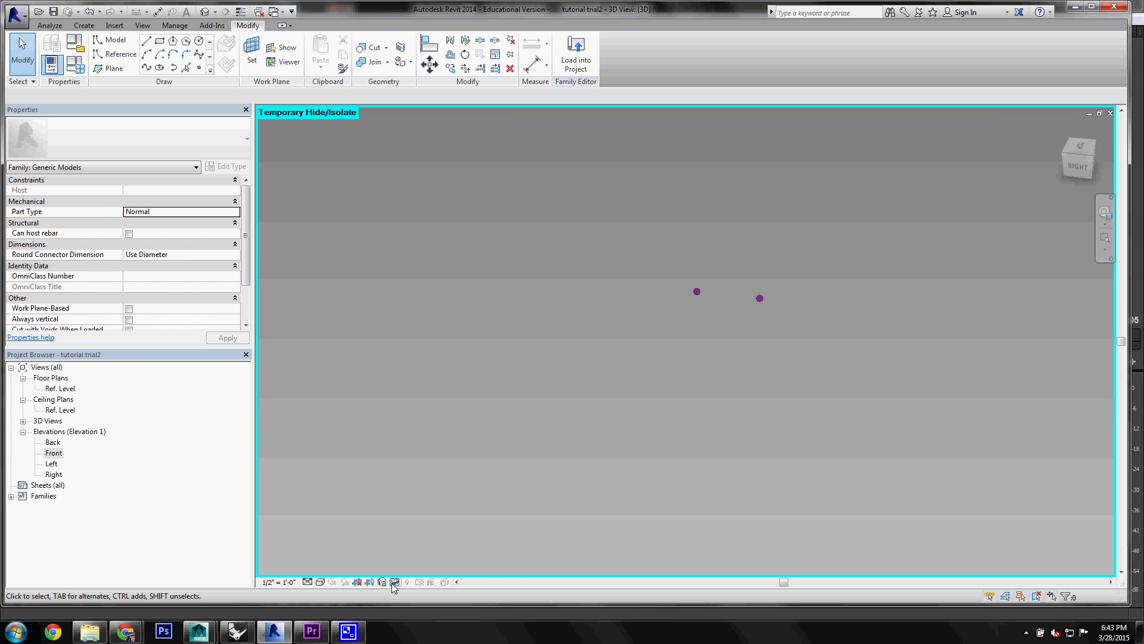
Reset the temporary isolation and give parameter d4 the formula d/4 in the family types.
key("h")
key("r")
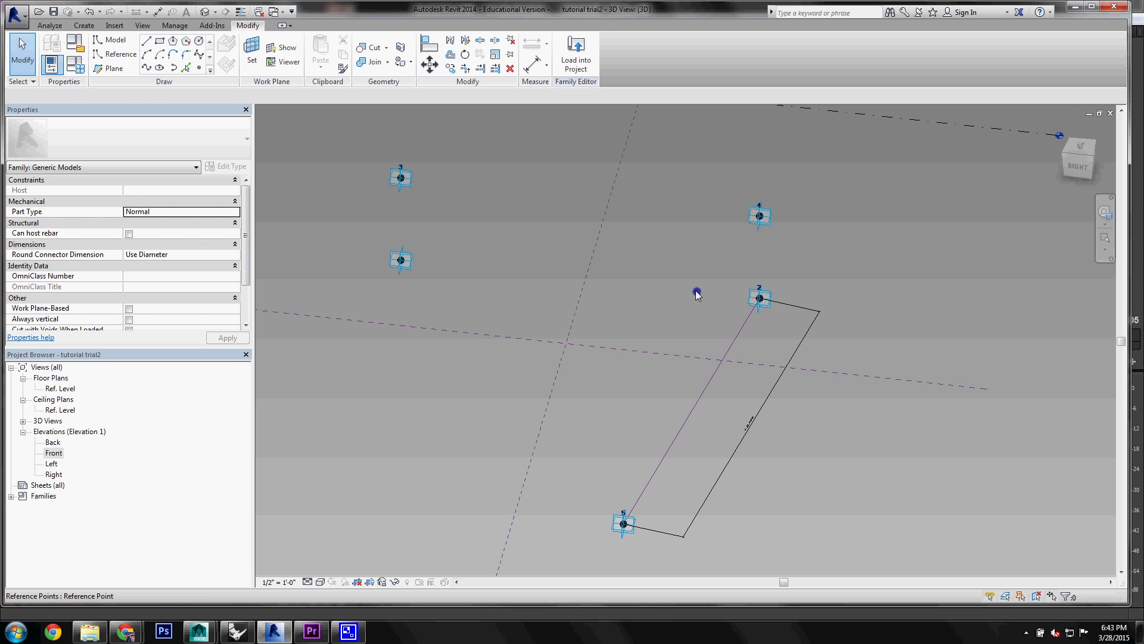
key("f")
key("t")
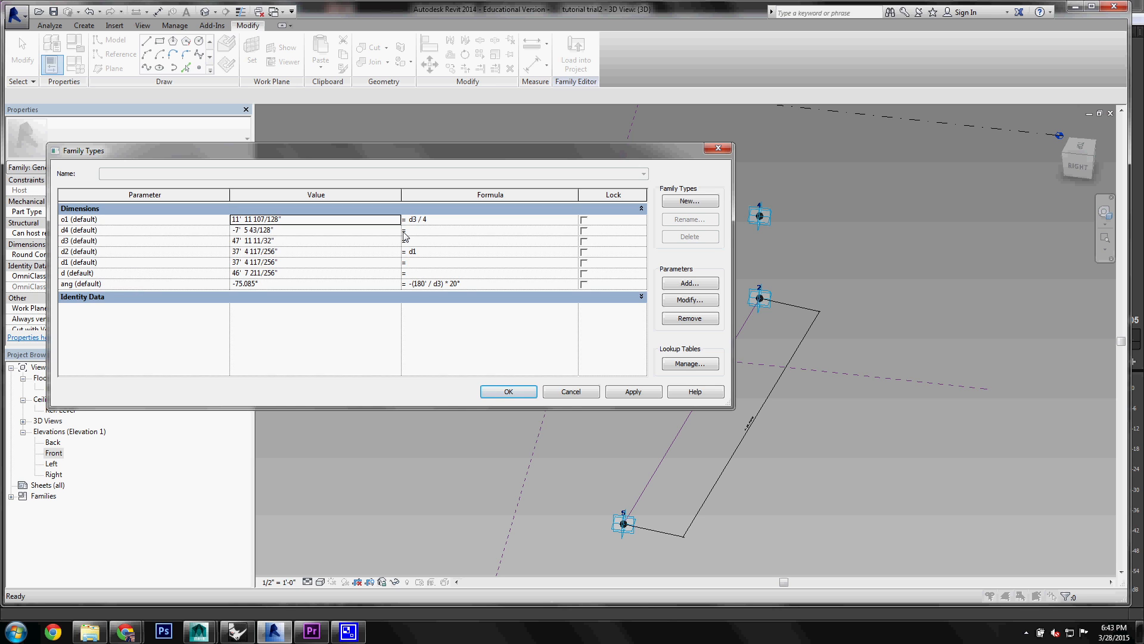
left_click(514, 243)
type("/4")
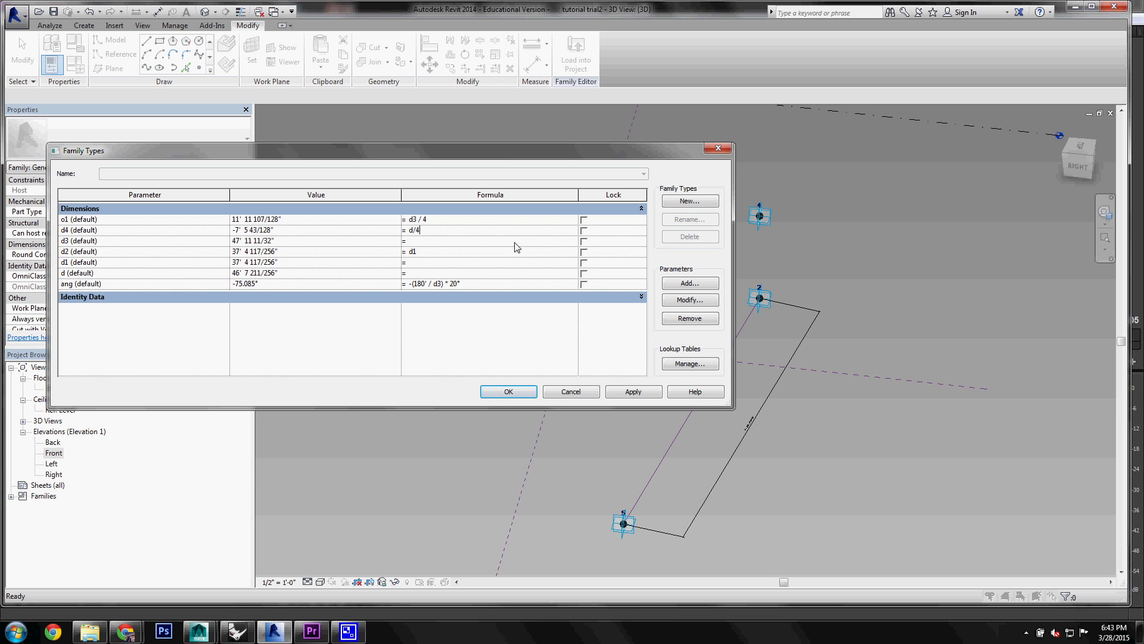
left_click(519, 388)
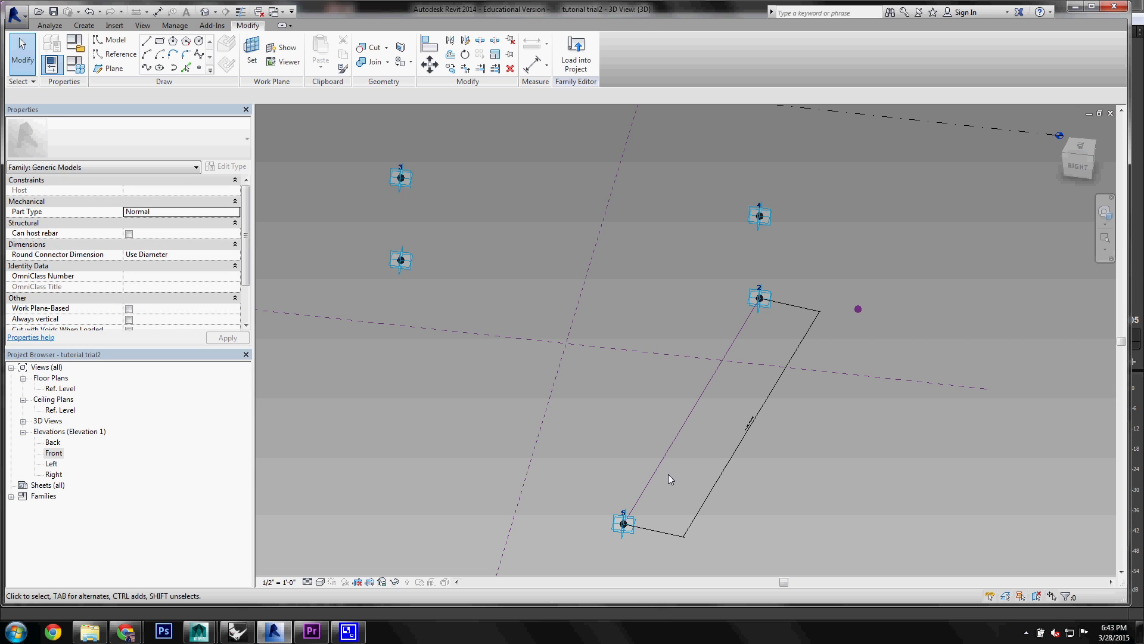
Move adaptive point 5 along its red axis away from point 2, to a distance of about 52' 1".
left_click(629, 528)
left_click(622, 524)
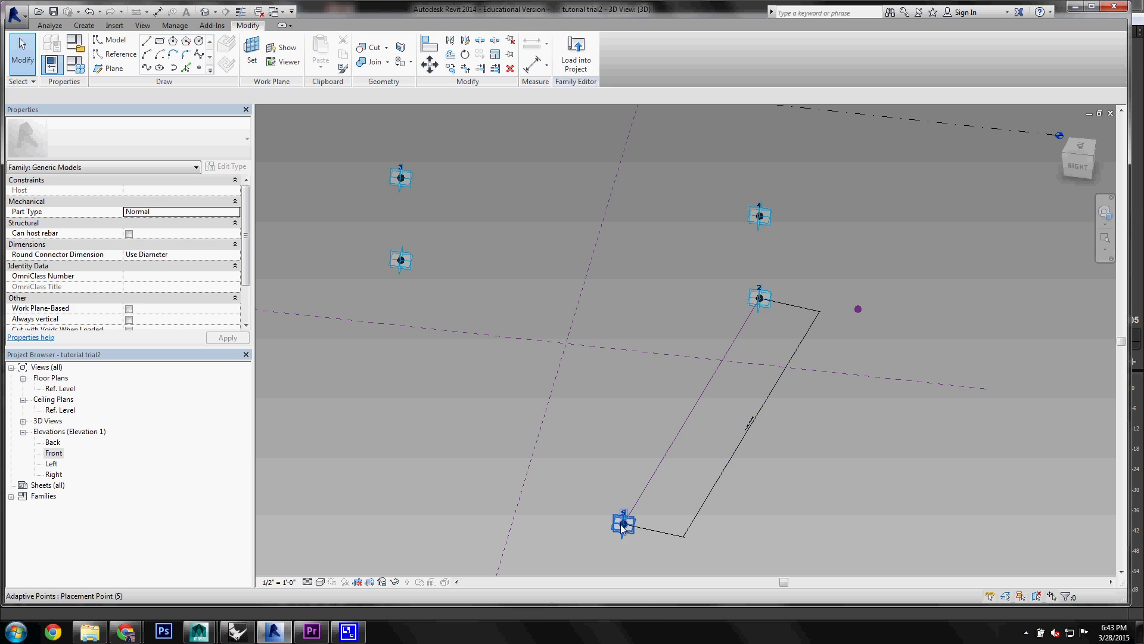
left_click(621, 524)
scroll(626, 519, "down", 2)
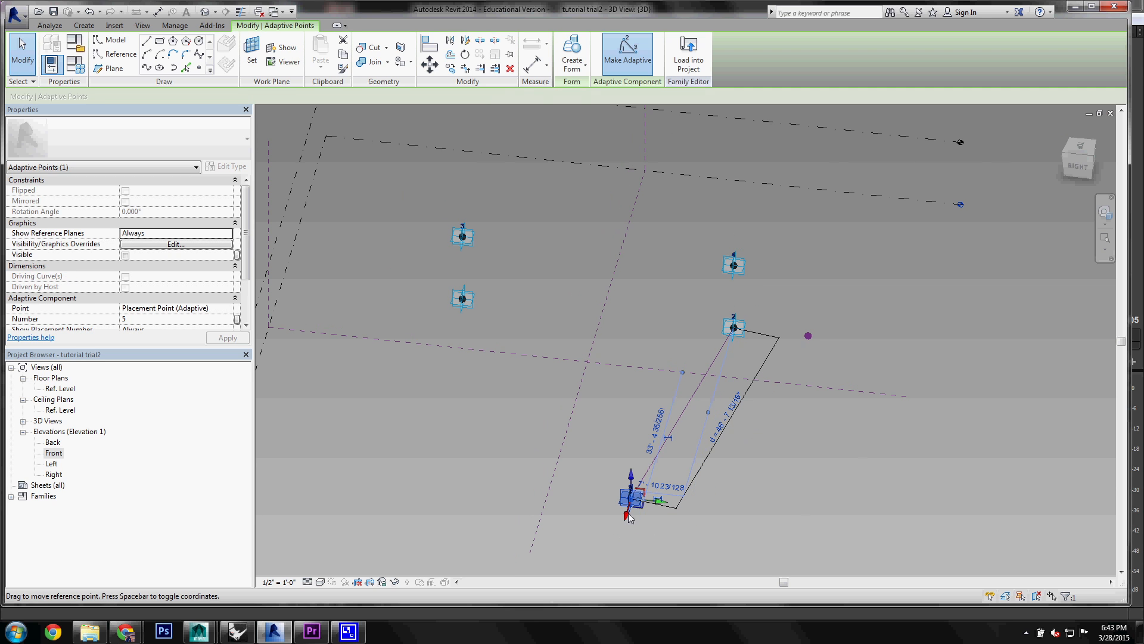
left_click_drag(630, 518, 597, 530)
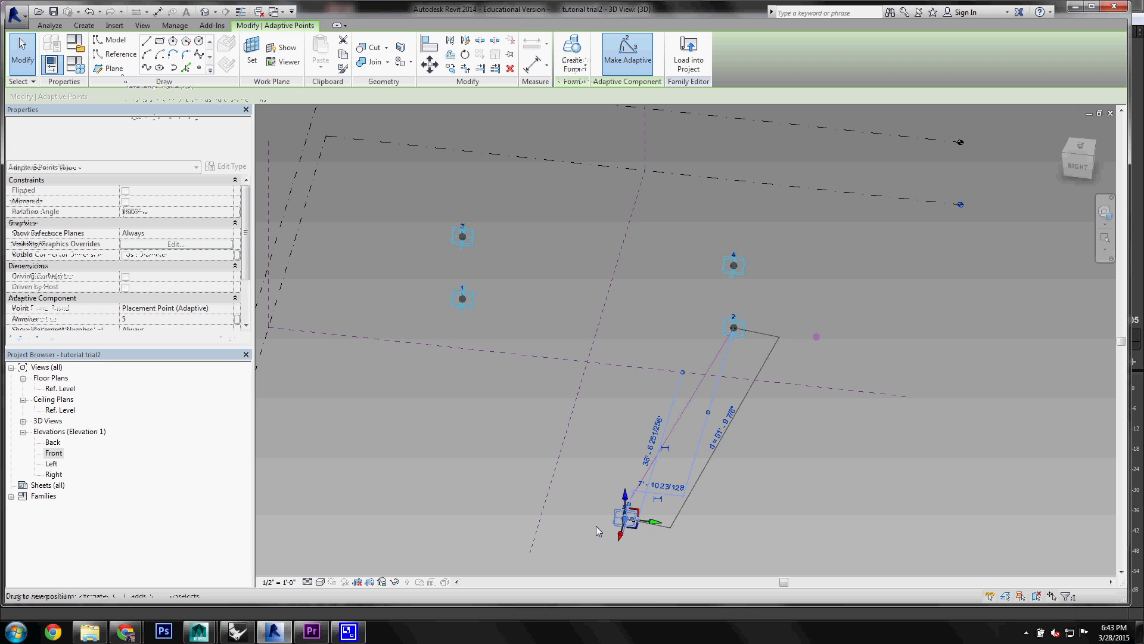
left_click(596, 525)
Change d4's formula to -d / 4, and move adaptive point 5 to about 31' 6" from point 2.
left_click(75, 65)
left_click(457, 231)
type("-d / 4")
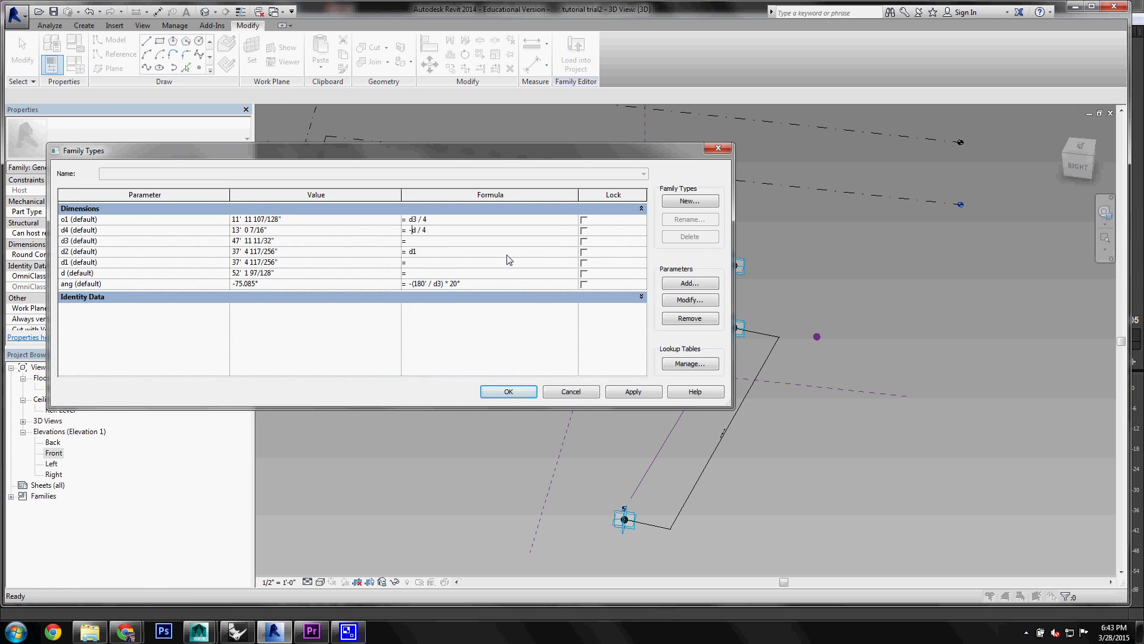
left_click(511, 393)
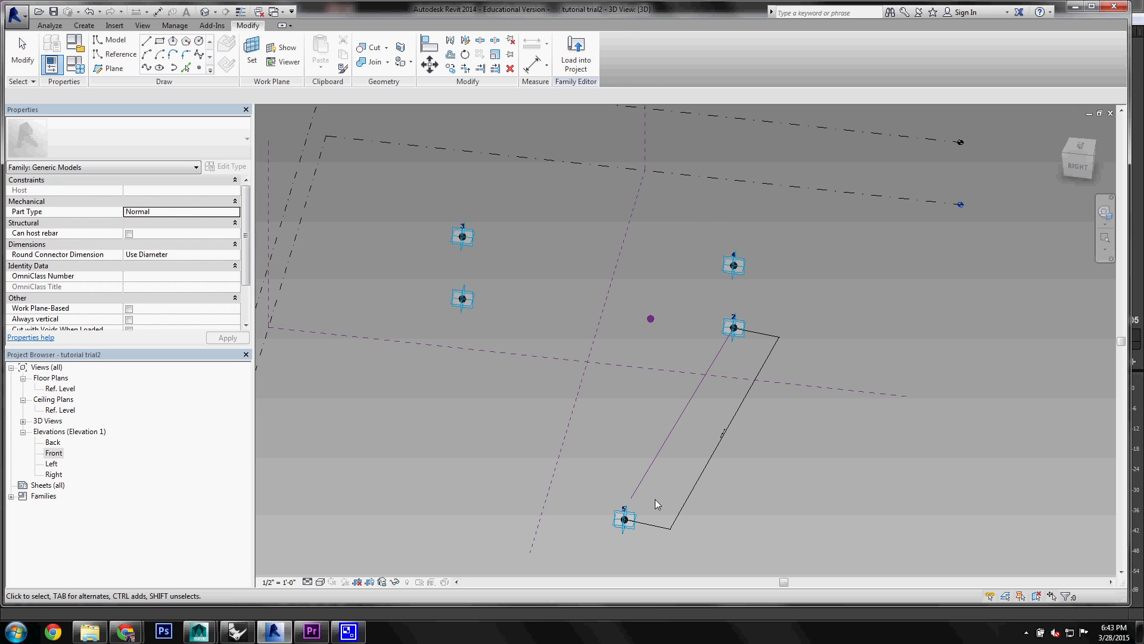
left_click(622, 520)
left_click_drag(618, 523, 654, 461)
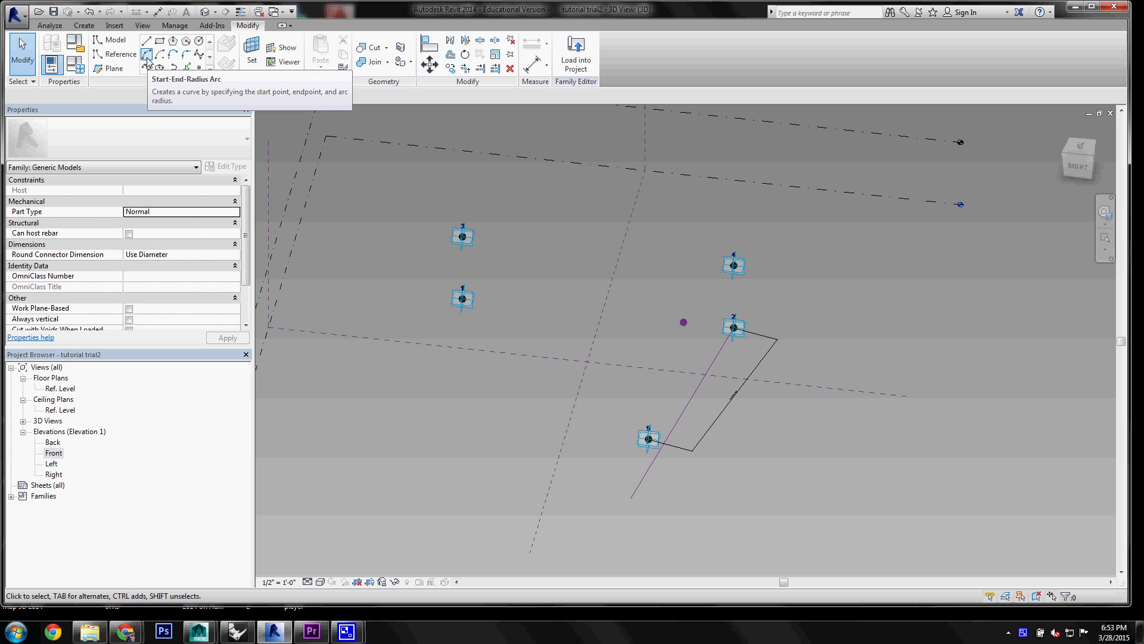
Draw a reference line from adaptive point 3 to adaptive point 4.
left_click(125, 55)
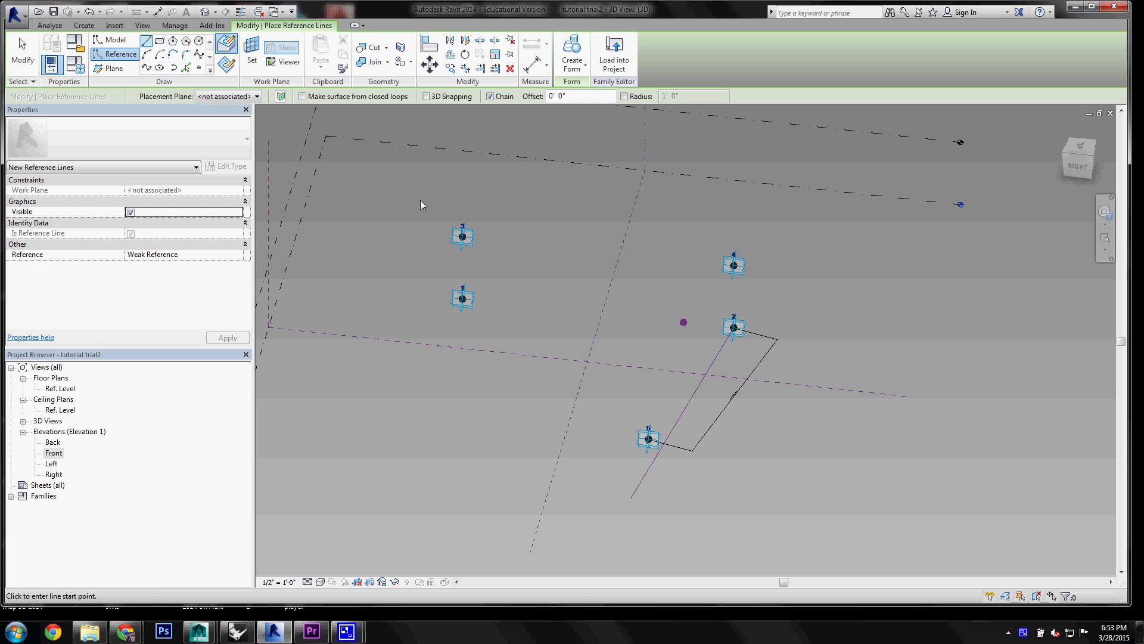
left_click(462, 236)
left_click(736, 268)
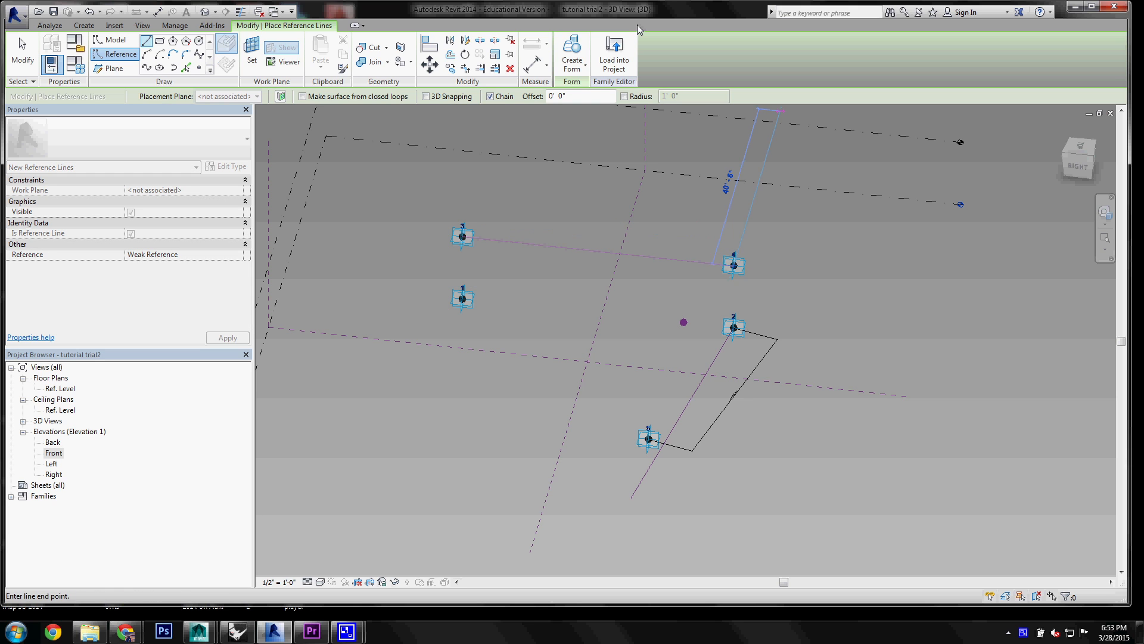
left_click(22, 57)
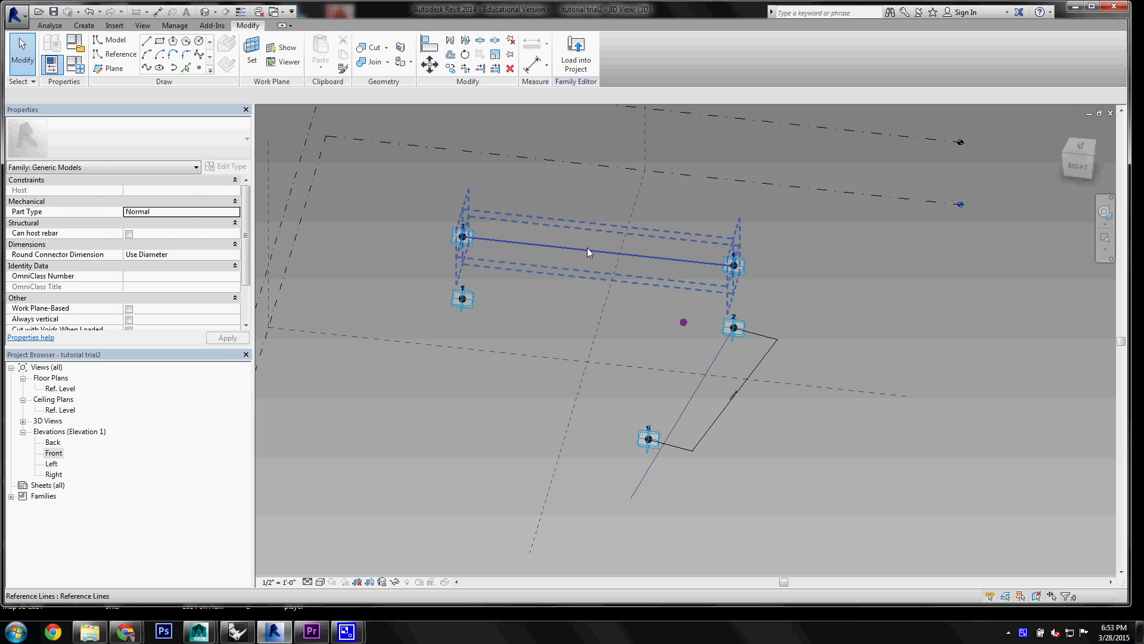
Set the new reference line's plane as the work plane and add an aligned dimension between adaptive points 3 and 4.
left_click(588, 252)
left_click(256, 56)
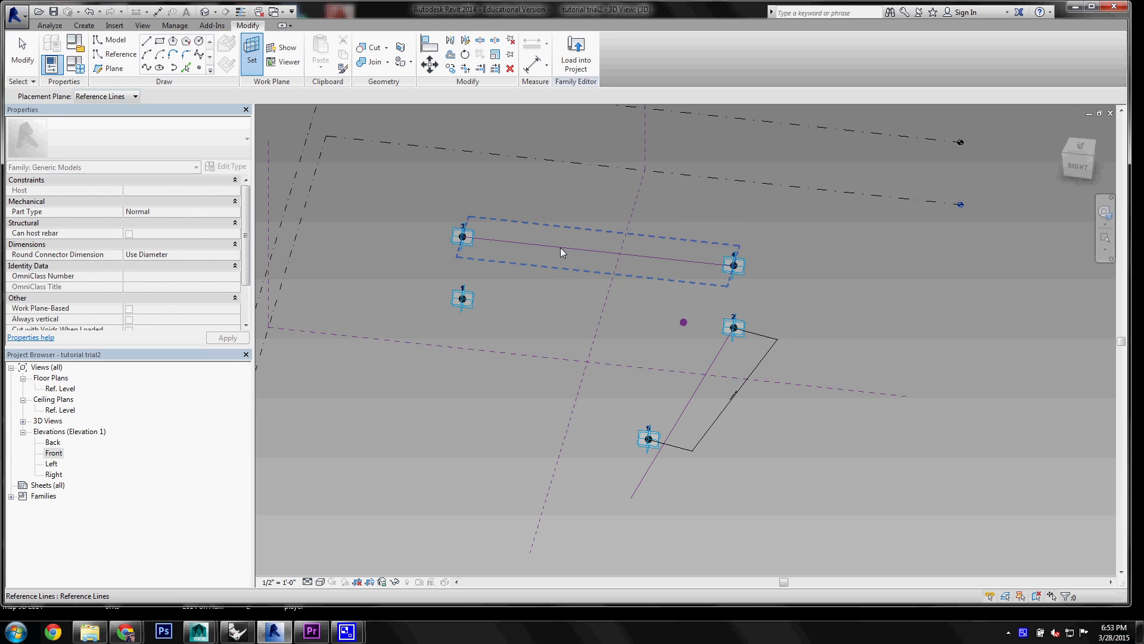
left_click(560, 248)
left_click(530, 64)
key("d")
key("i")
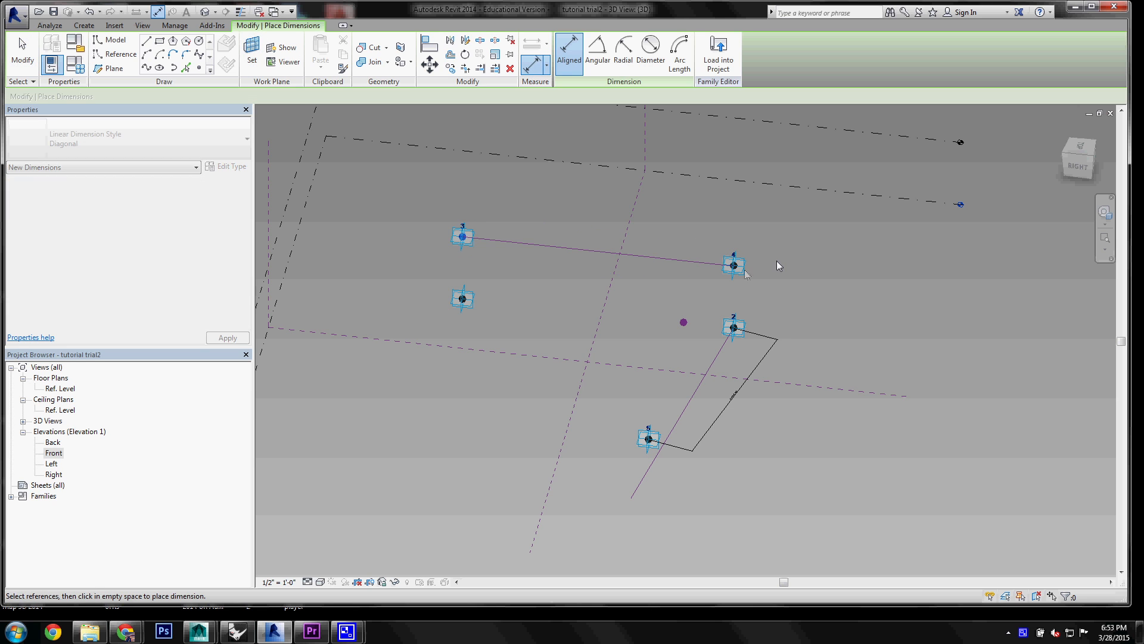
left_click(735, 266)
left_click(605, 217)
key("Escape")
key("Escape")
Label the dimension between adaptive points 3 and 4 with the instance parameter d5.
left_click(593, 213)
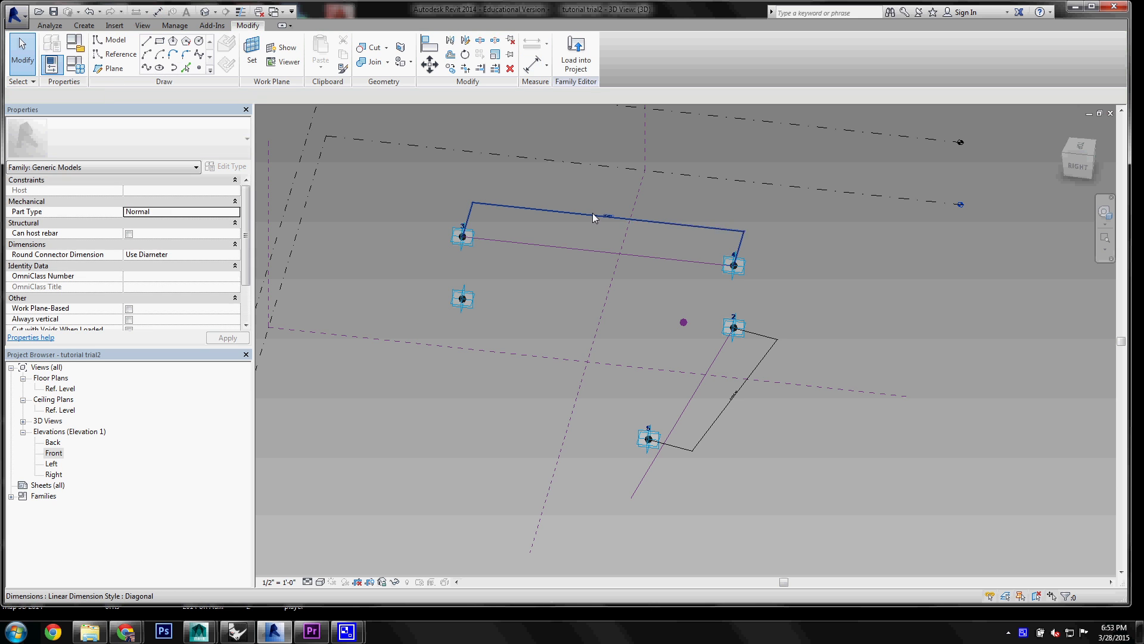
left_click(307, 96)
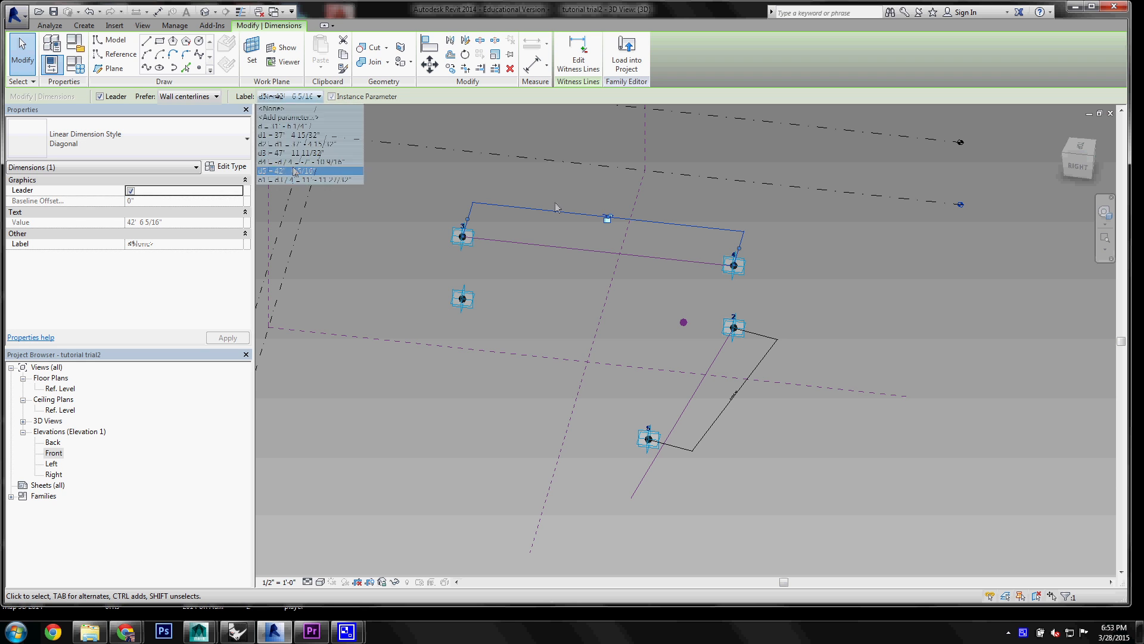
left_click(294, 171)
key("Escape")
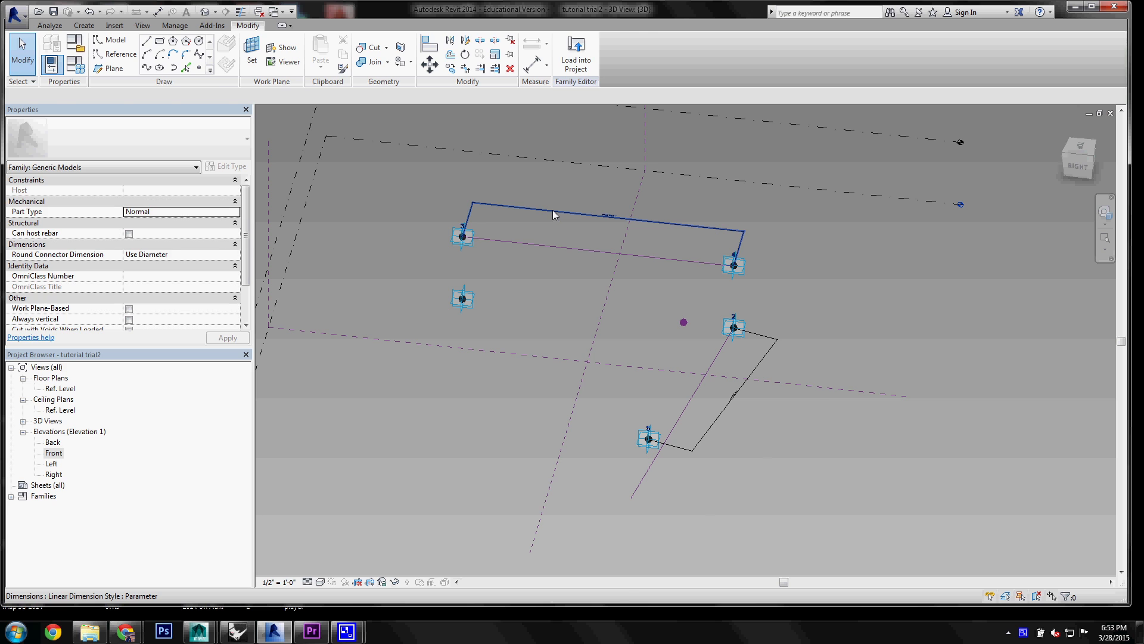
left_click(554, 215)
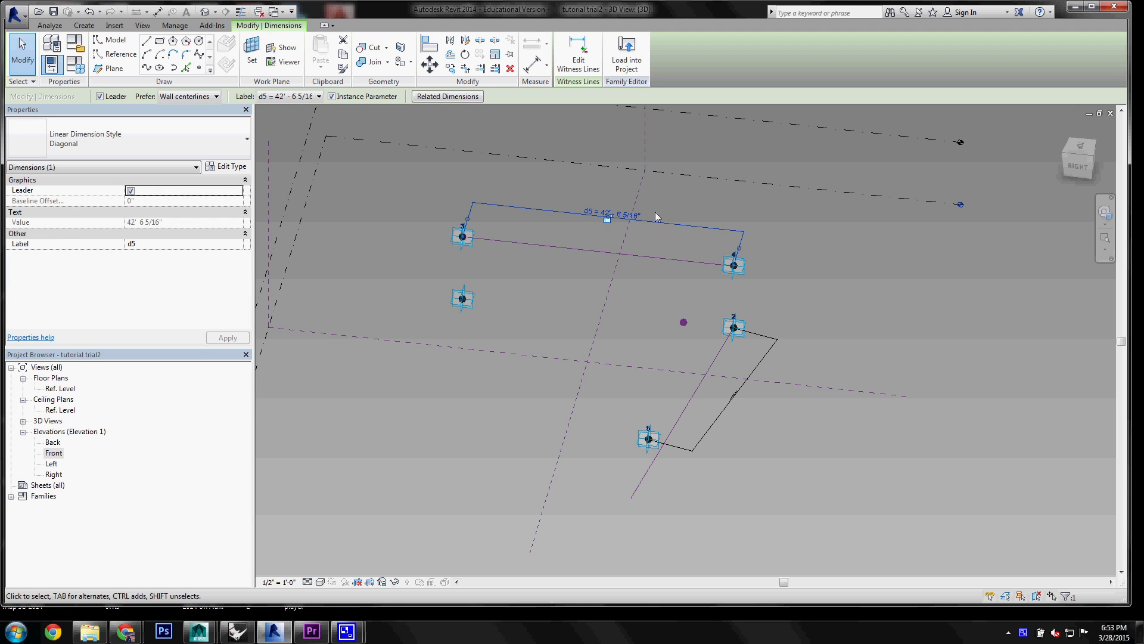
left_click(473, 244)
mouse_move(486, 240)
left_mouse_down()
mouse_move(468, 239)
mouse_move(487, 243)
left_mouse_up()
left_click(544, 277)
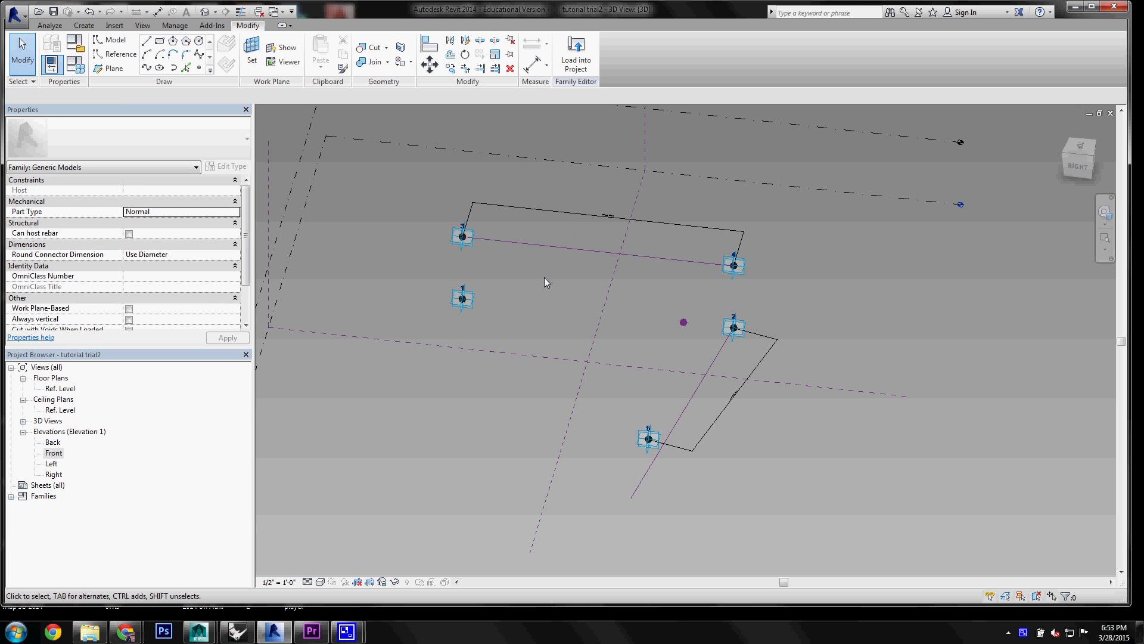
Set adaptive point 4's horizontal plane as the work plane and place a reference point directly on point 4.
left_click(252, 51)
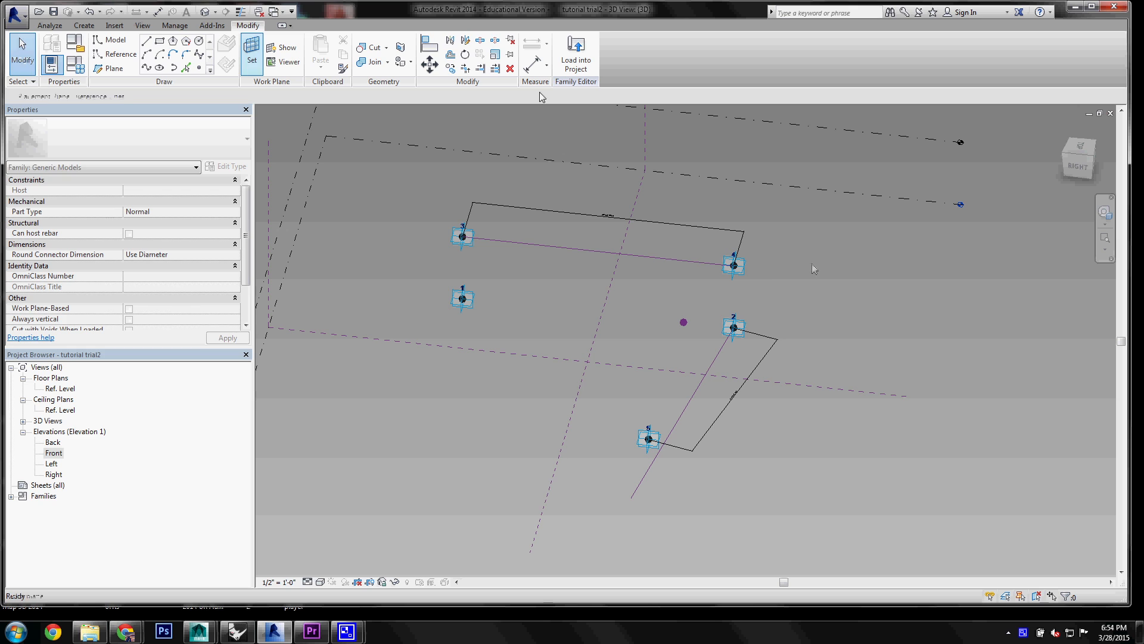
left_click(741, 270)
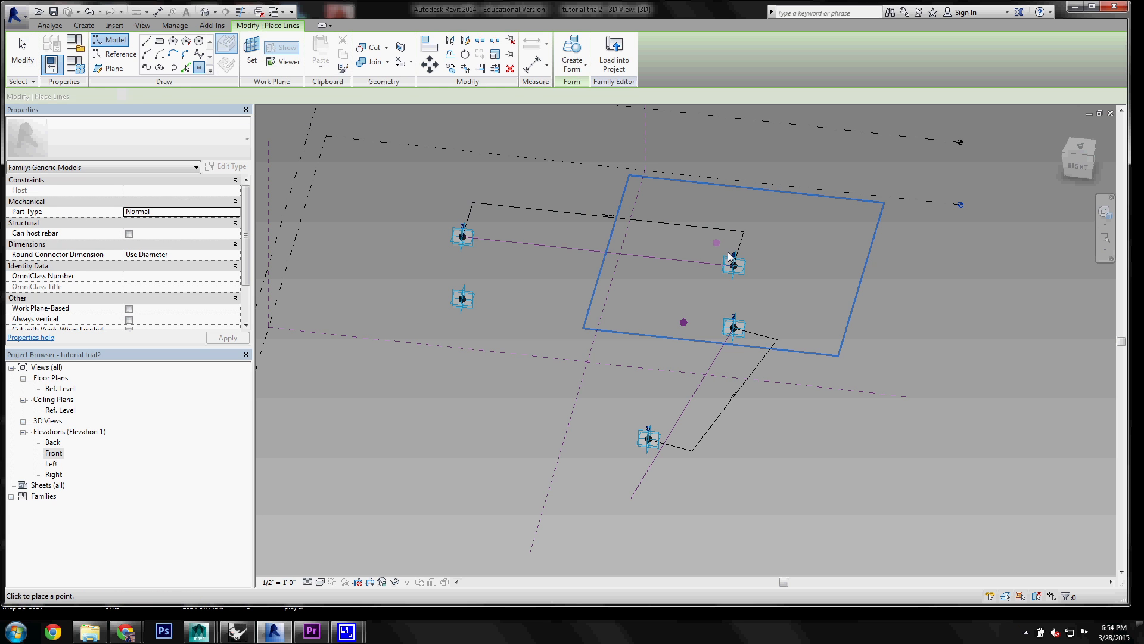
left_click(23, 52)
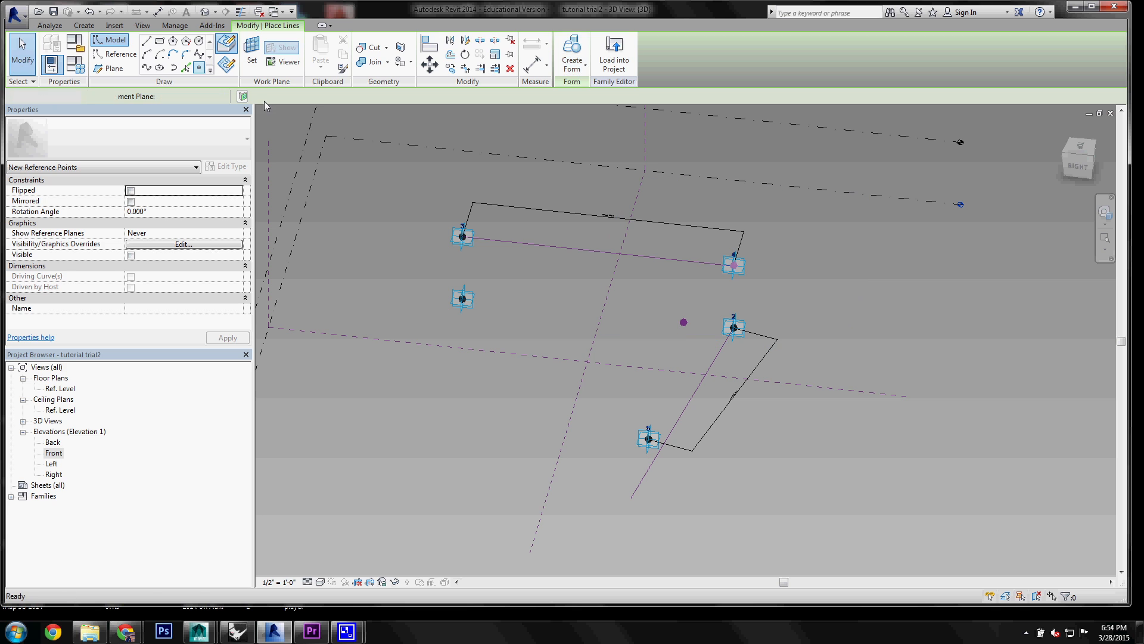
Temporarily isolate the reference point hosted on adaptive point 4.
key("Tab")
left_click(738, 271)
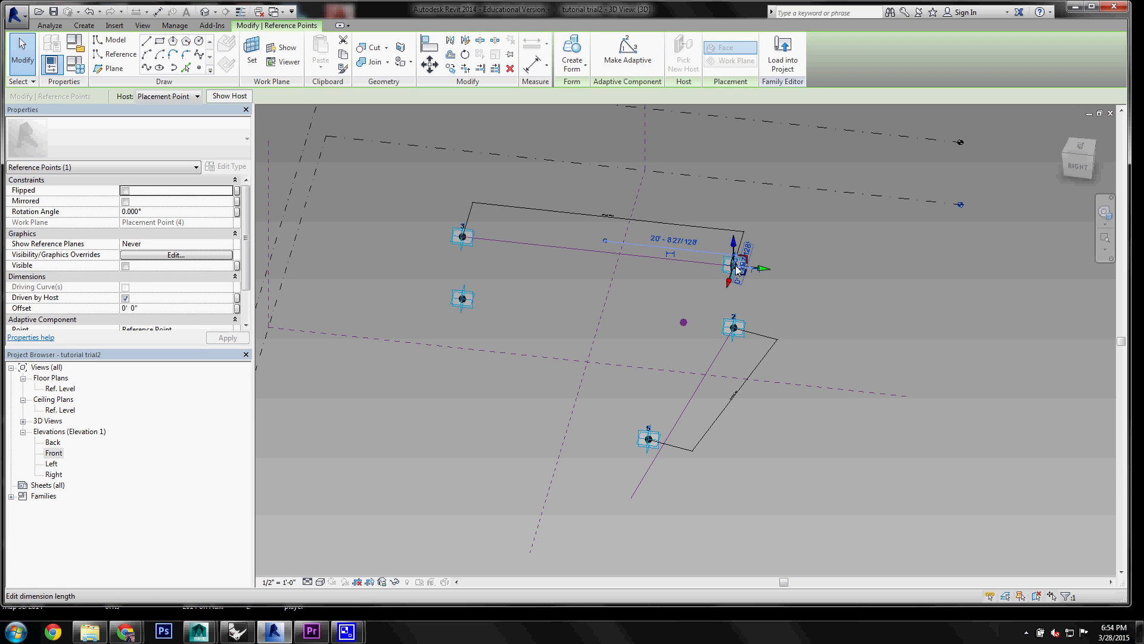
key("h")
key("i")
key("Escape")
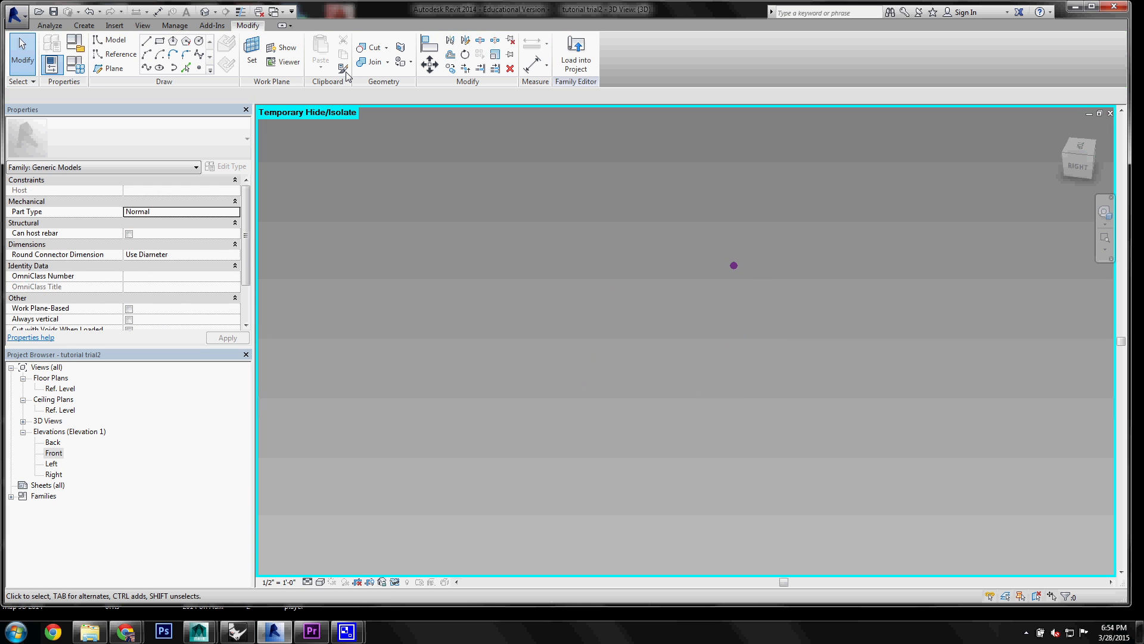
Set a vertical plane of the isolated point on adaptive point 4 as the work plane and place another reference point there.
left_click(344, 69)
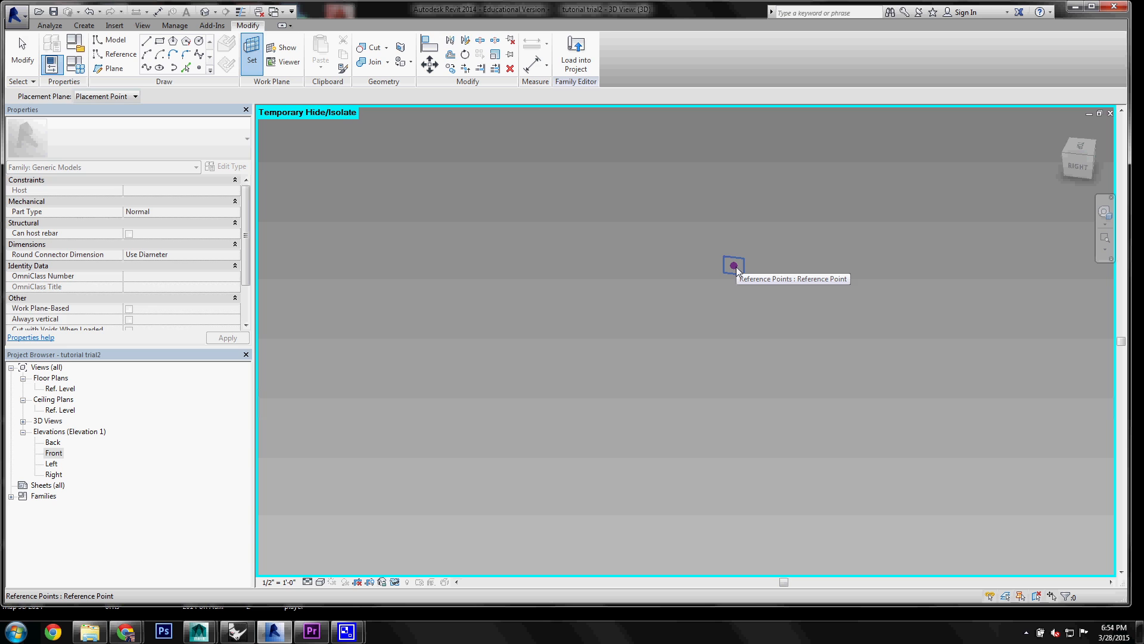
left_click(737, 270)
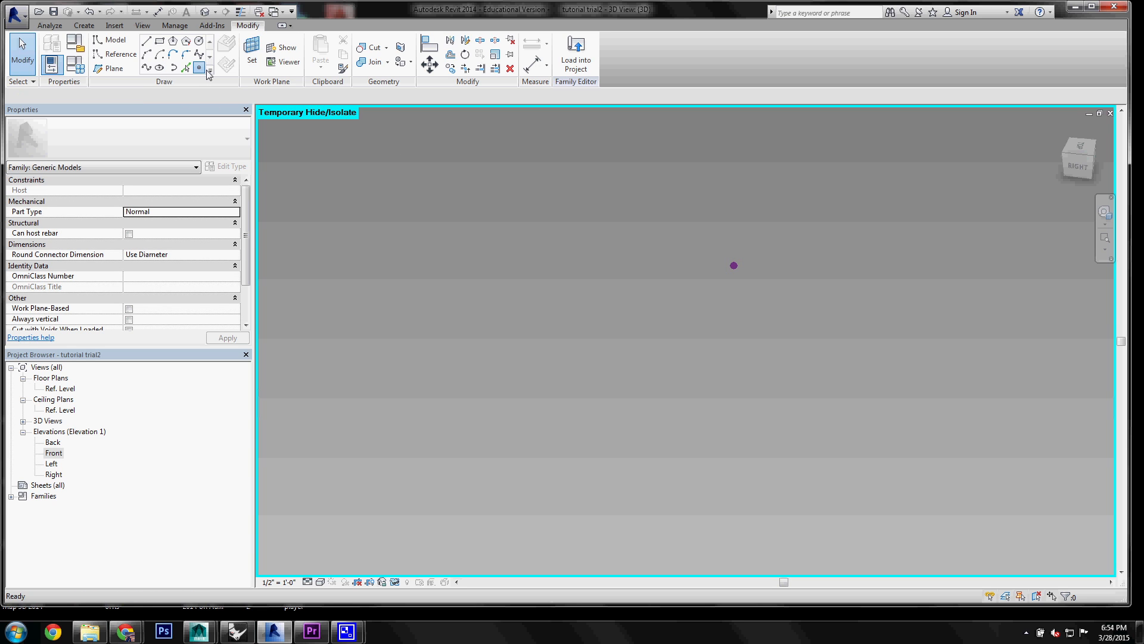
left_click(200, 68)
left_click(735, 268)
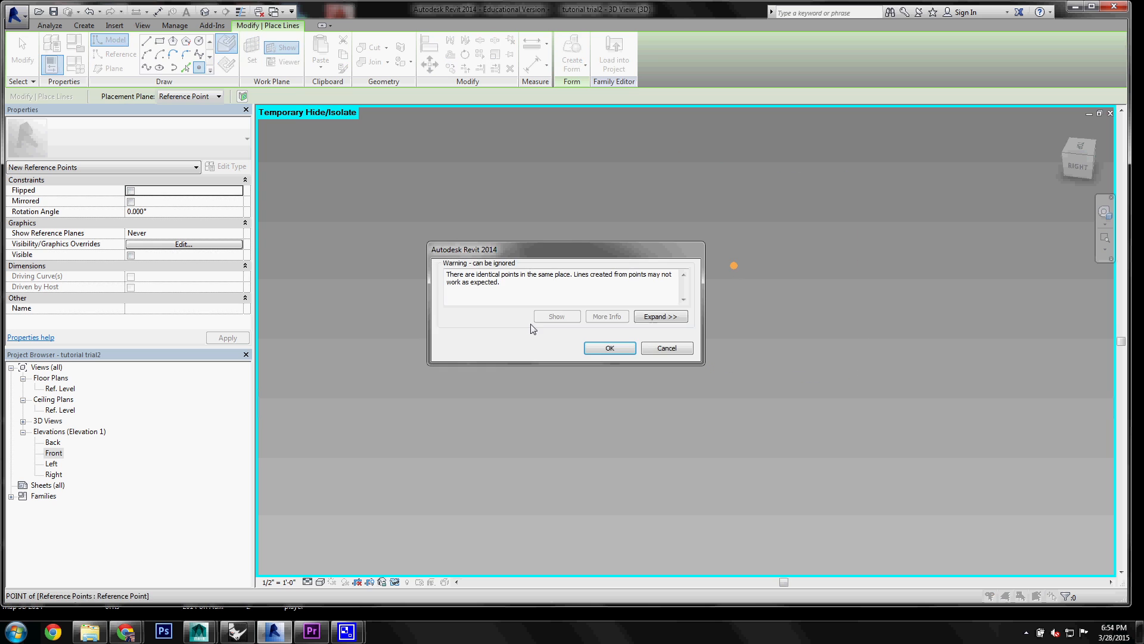
left_click(608, 347)
key("Escape")
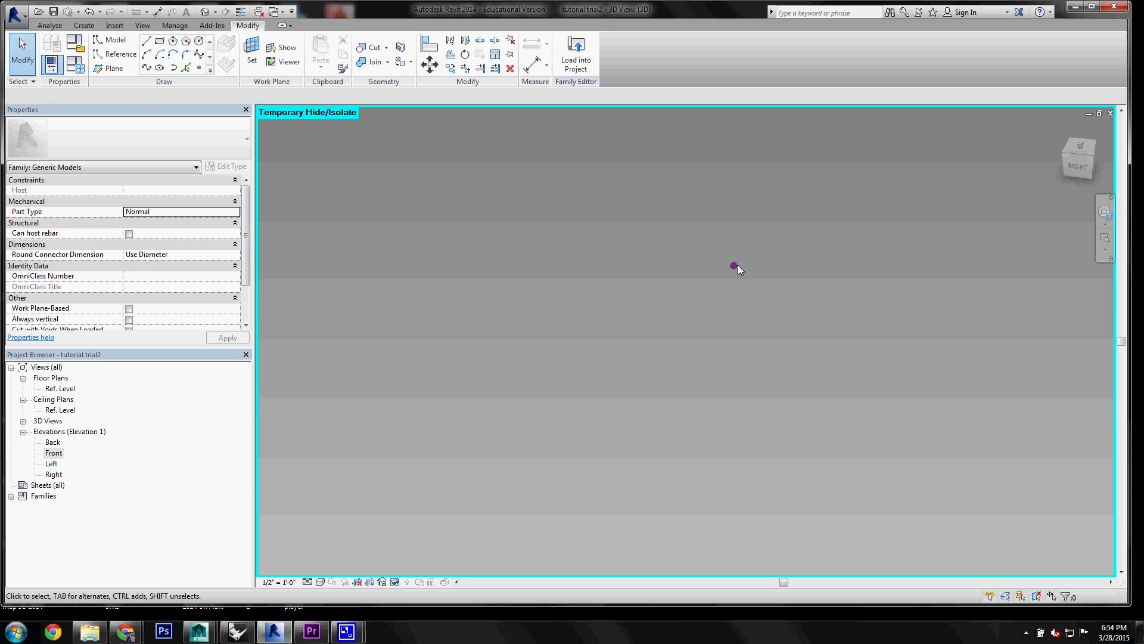
Move the newly placed reference point away from its isolated host point on adaptive point 4.
left_click(738, 264)
left_click_drag(728, 280, 702, 359)
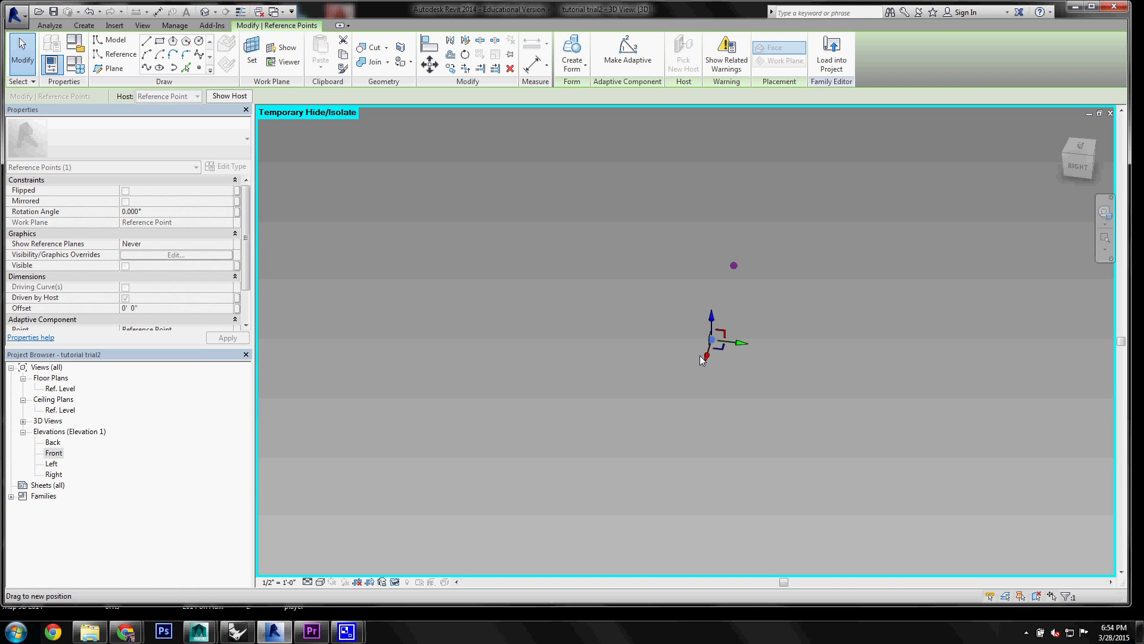
left_click(771, 302)
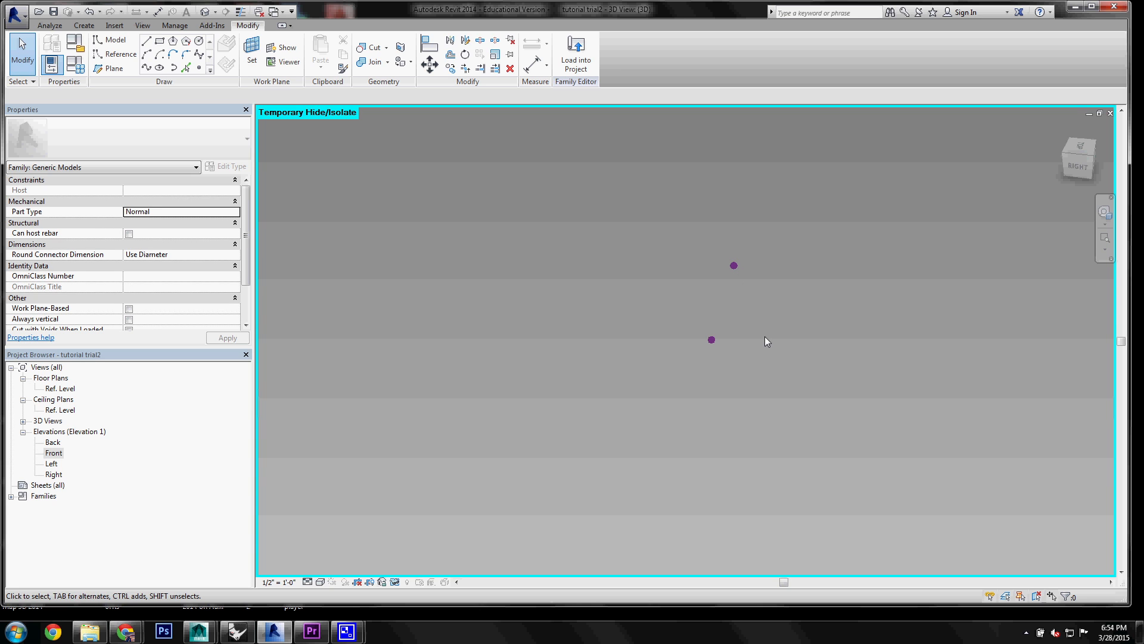
Set the rotation angle of the reference point hosted on adaptive point 4 to 45°.
left_click(733, 265)
left_click(118, 213)
type("60")
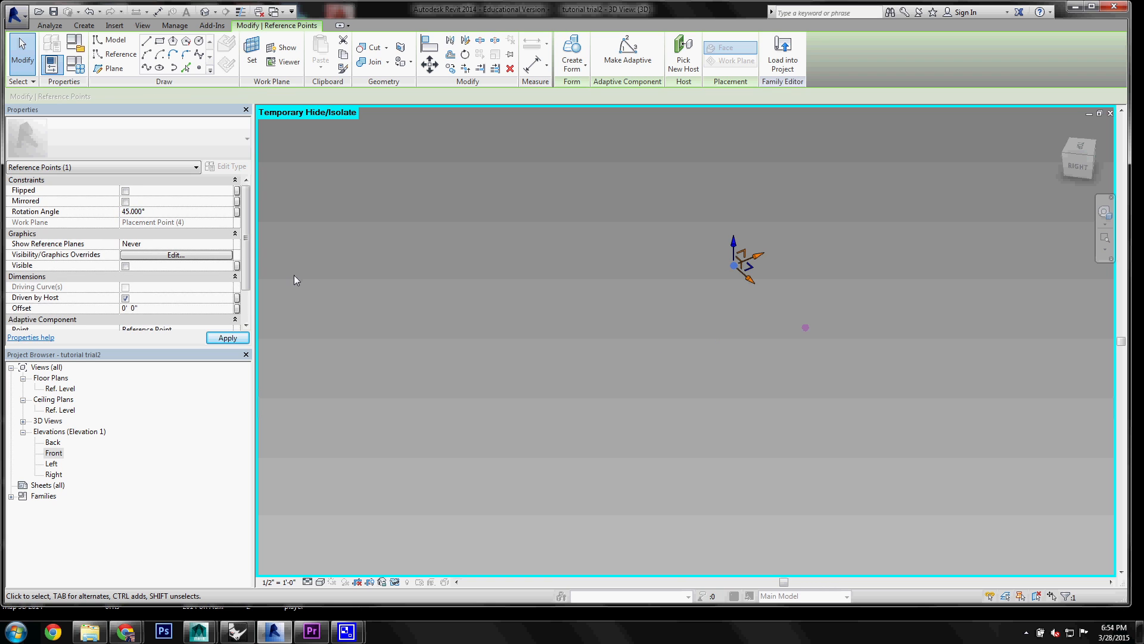
left_click(199, 68)
left_click(598, 329)
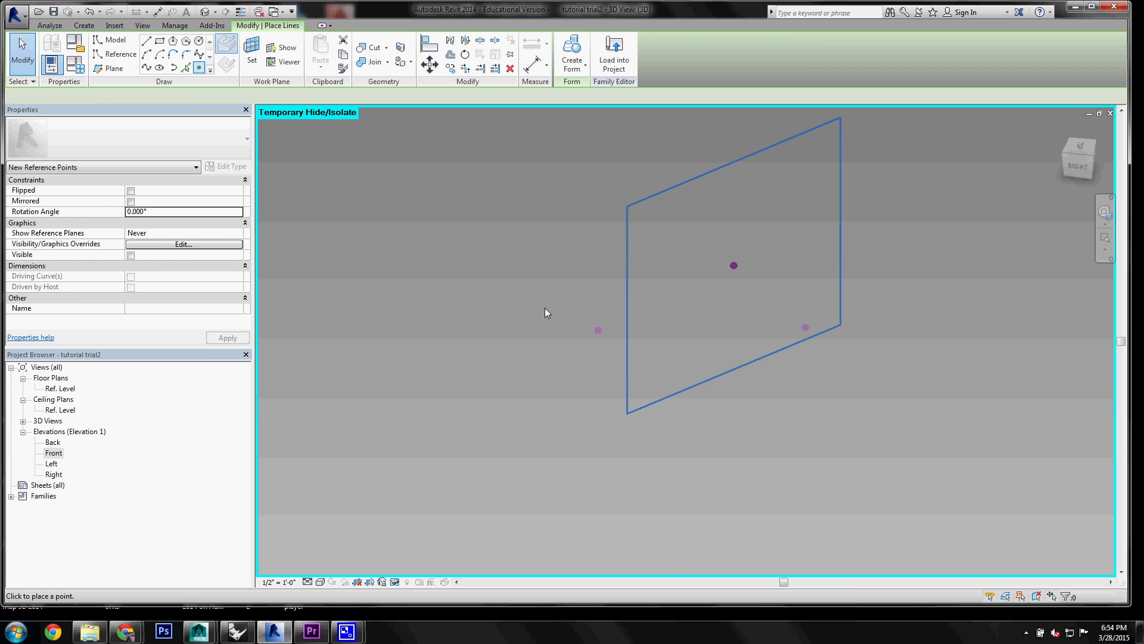
left_click(24, 60)
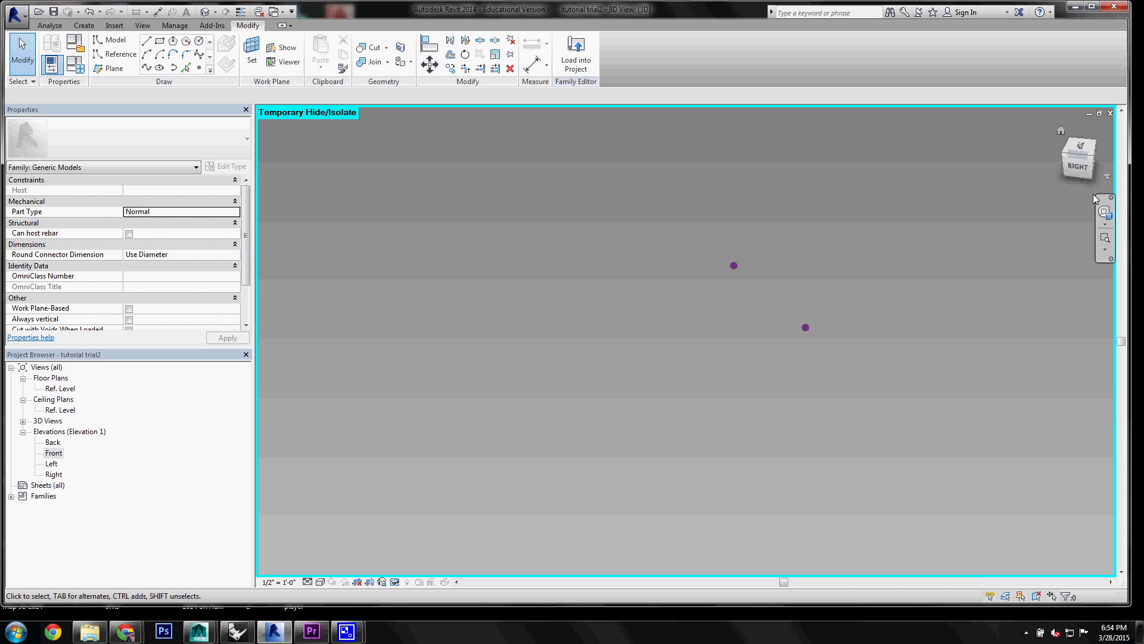
Reset the temporary isolation and link the offset of the outer reference point hosted from point 4 to a new instance parameter d6.
left_click(399, 583)
left_click(412, 570)
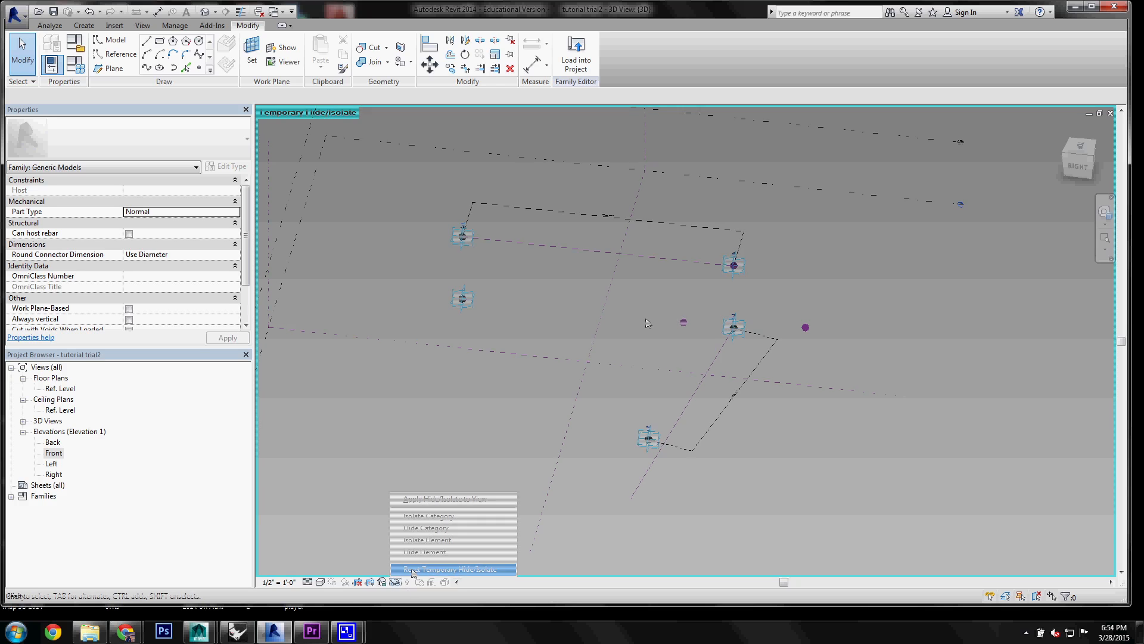
left_click(812, 334)
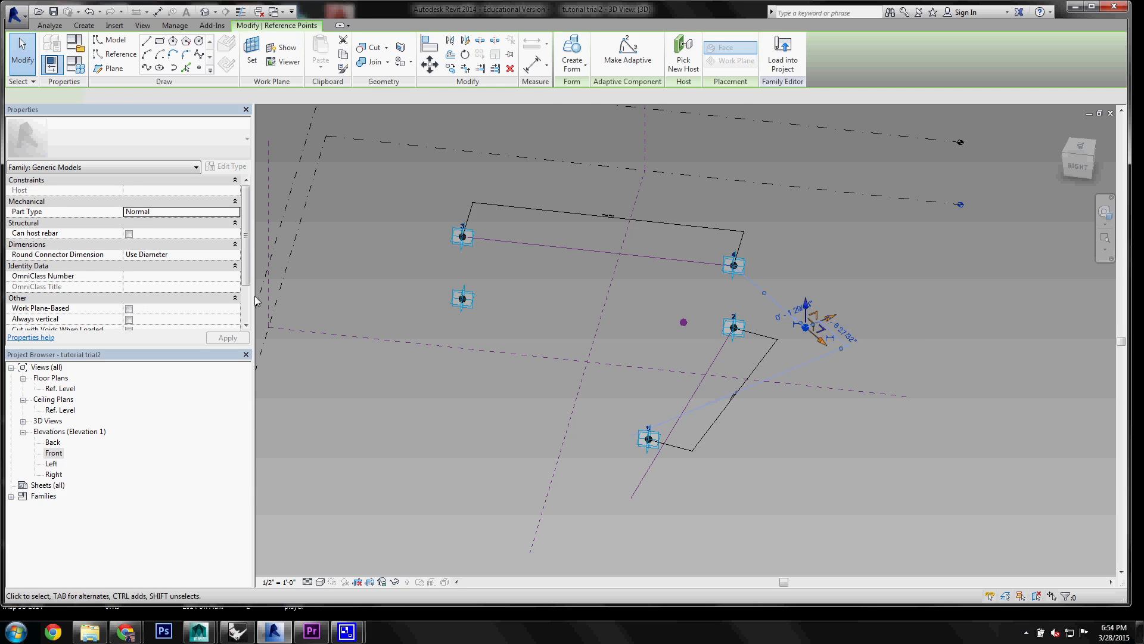
left_click(236, 309)
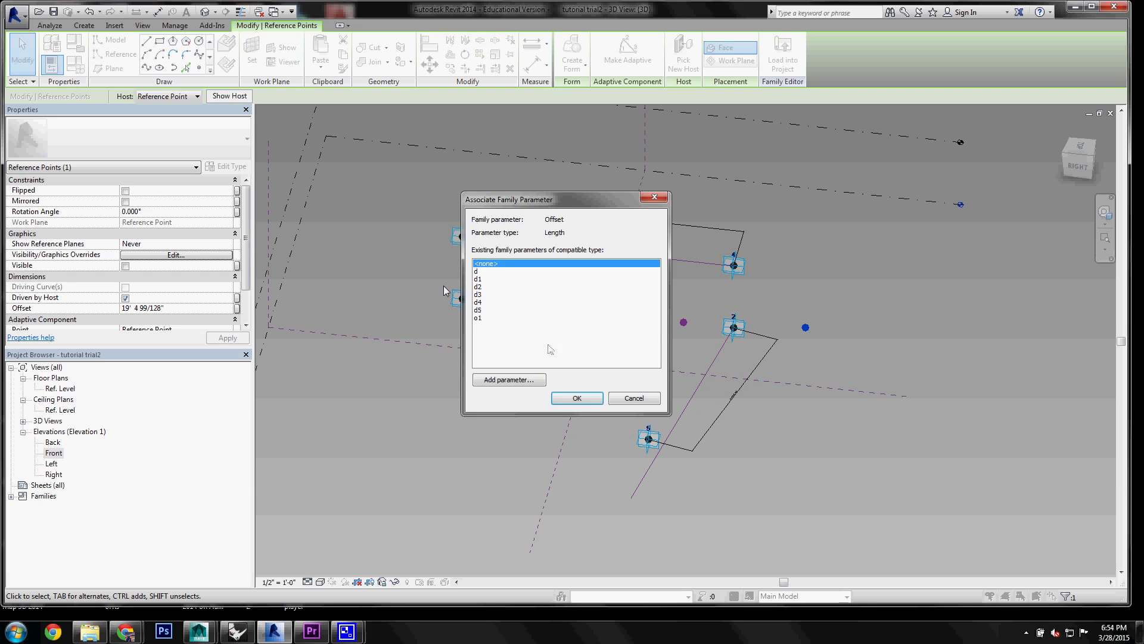
left_click(500, 381)
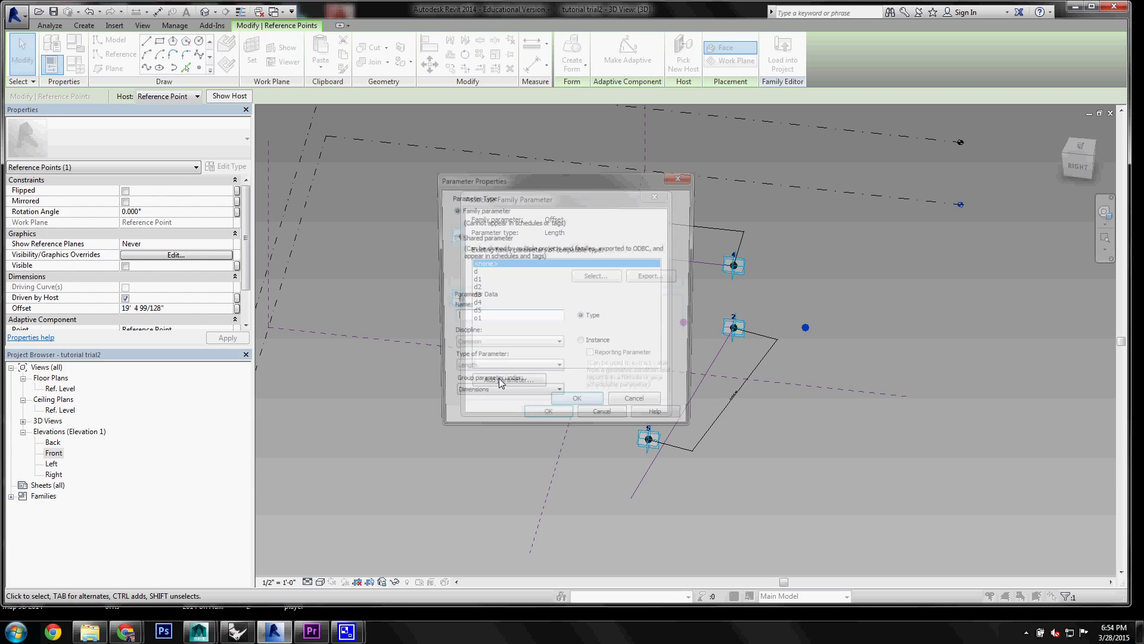
type("d6")
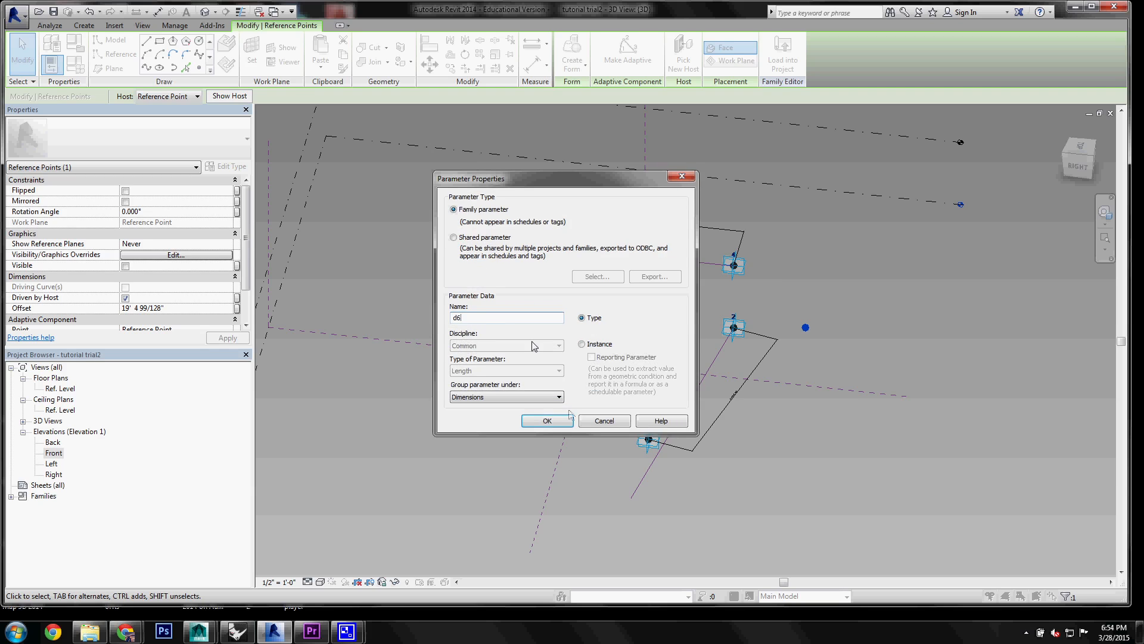
left_click(547, 420)
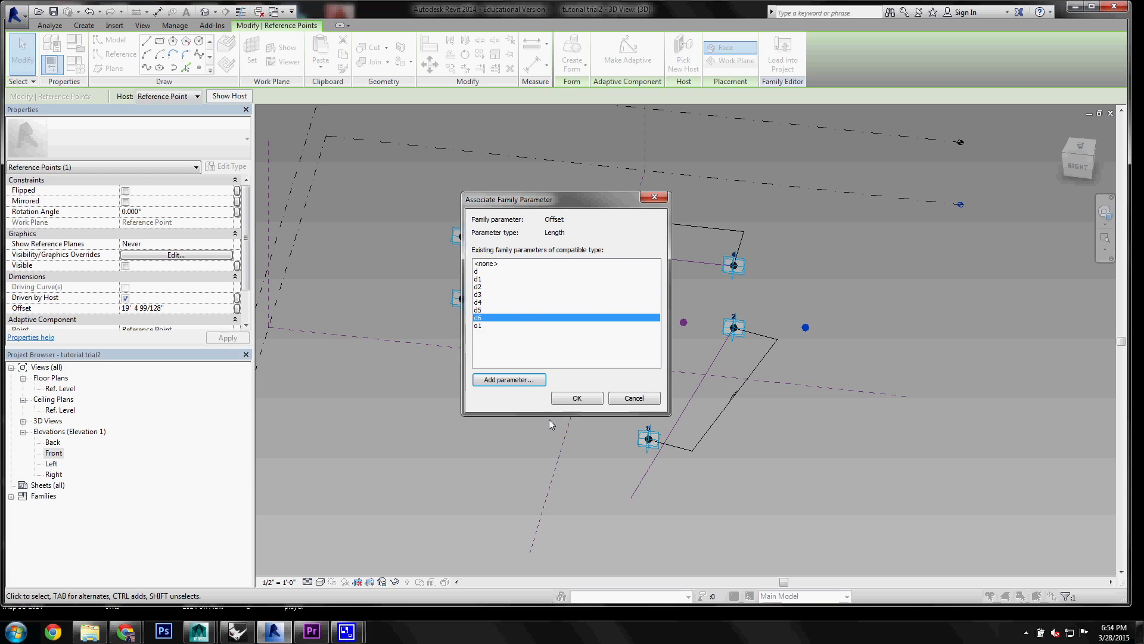
left_click(577, 400)
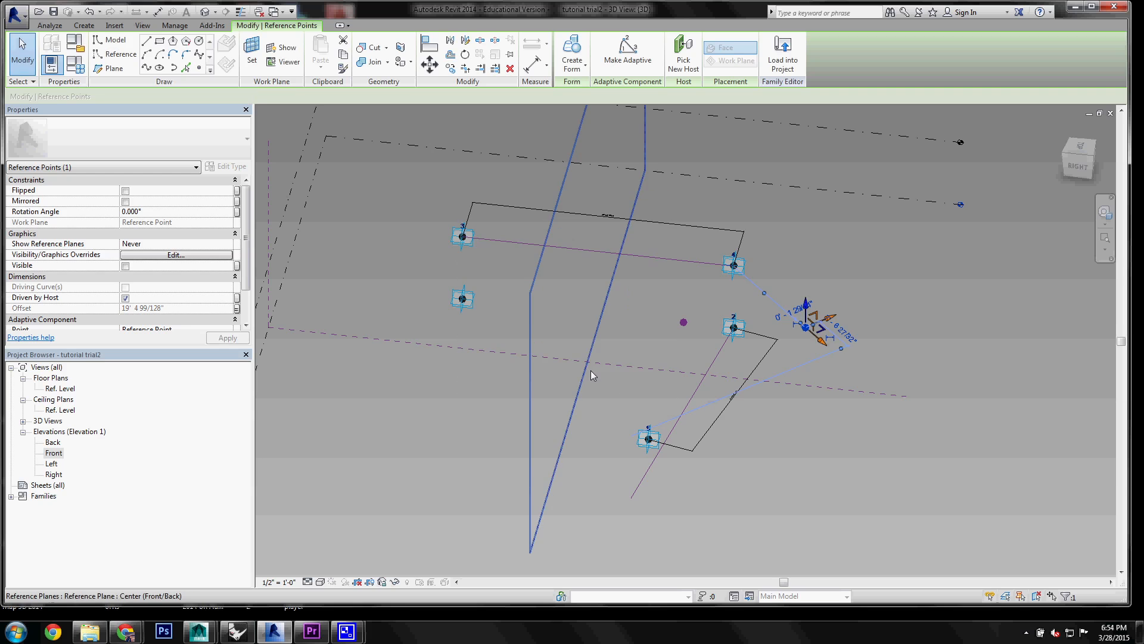
Set the formula of family parameter d6 to d5 and apply it to the component.
left_click(83, 69)
left_click_drag(478, 320, 634, 299)
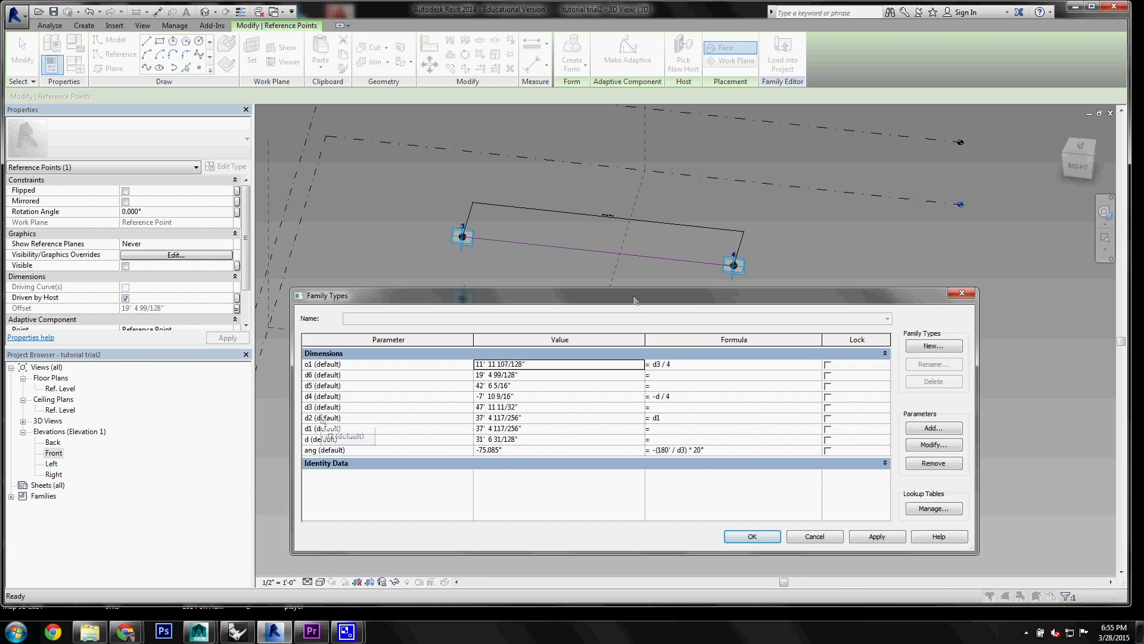
left_click(830, 391)
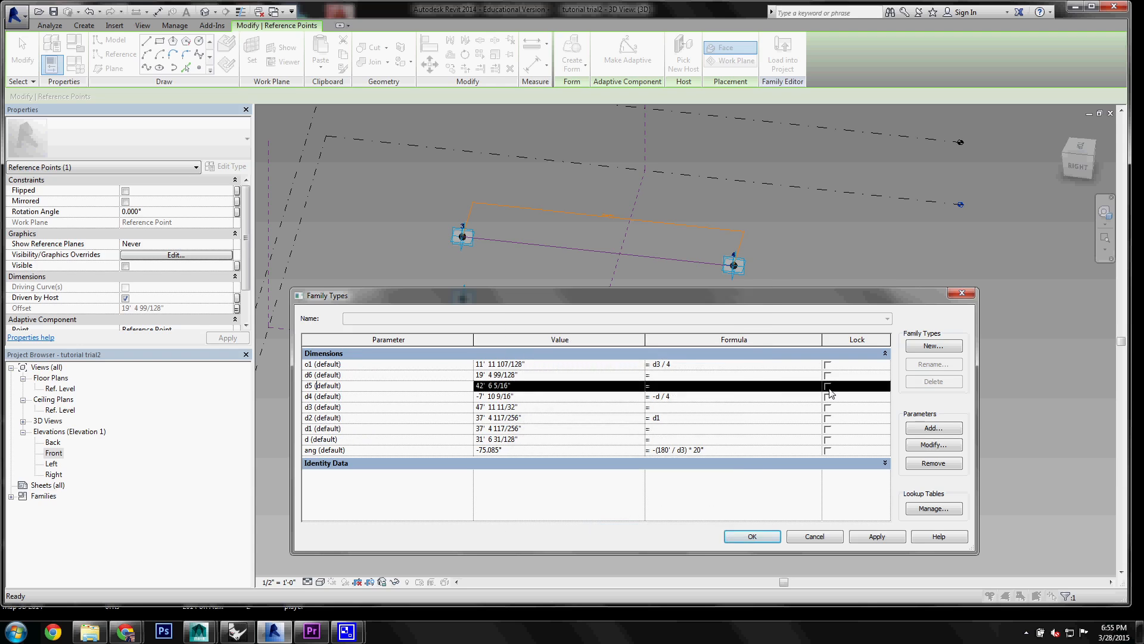
double_click(368, 386)
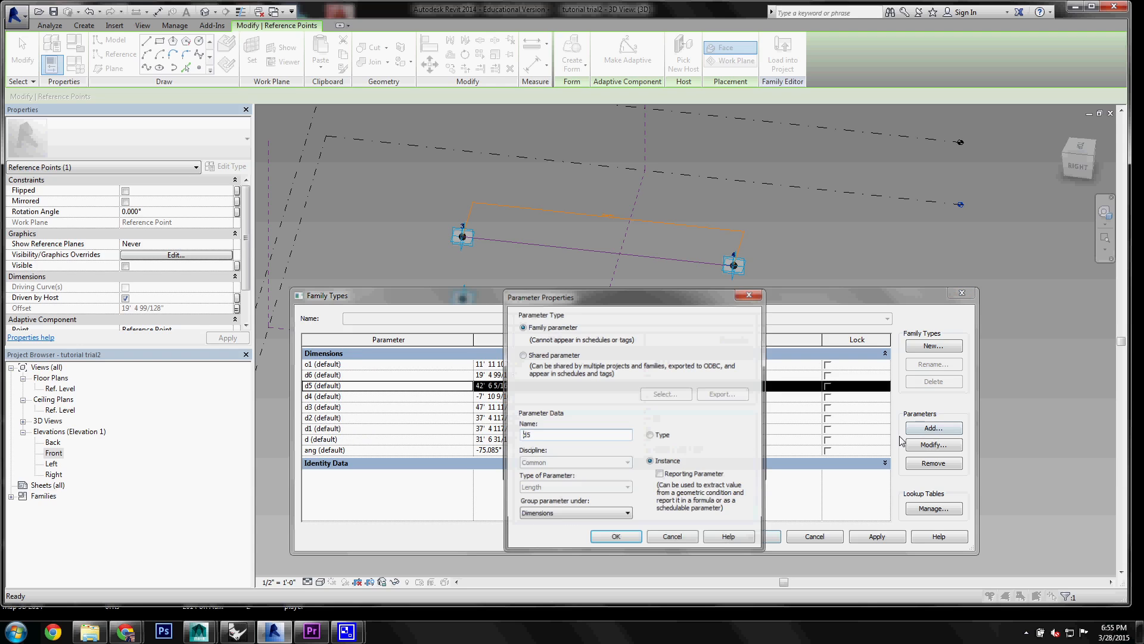
left_click(752, 294)
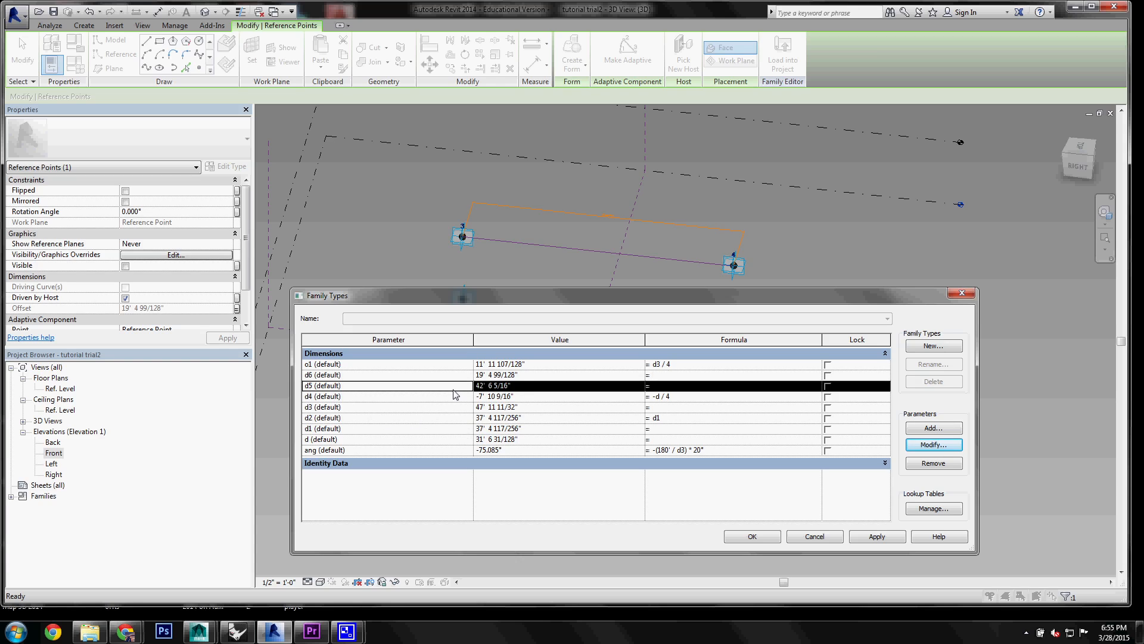
left_click(736, 378)
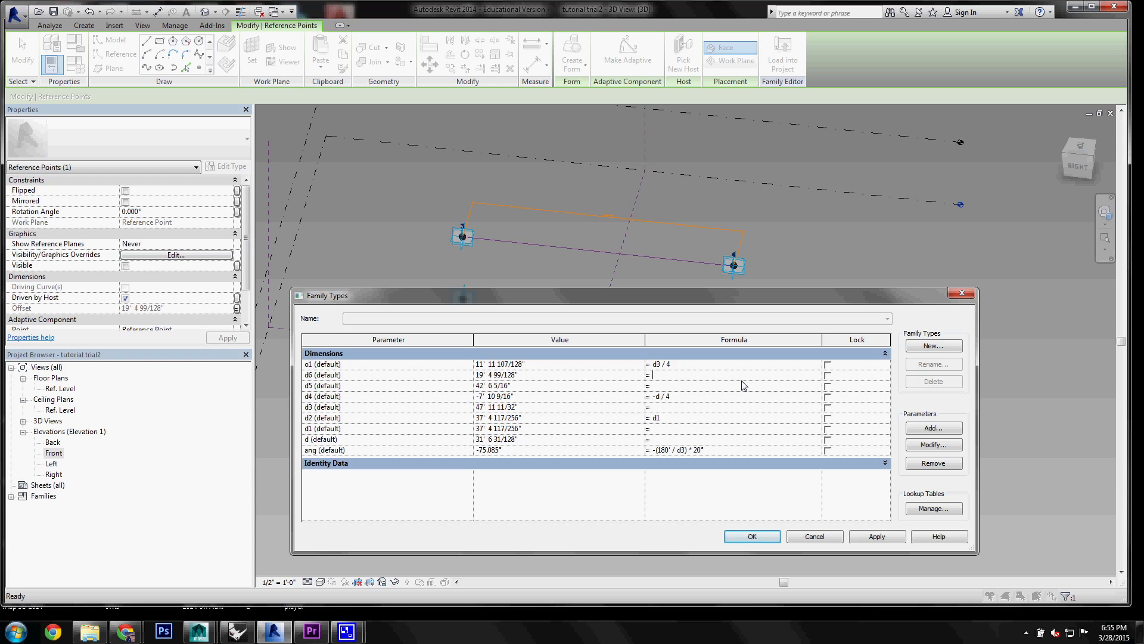
type("d5")
left_click(814, 536)
left_click(786, 368)
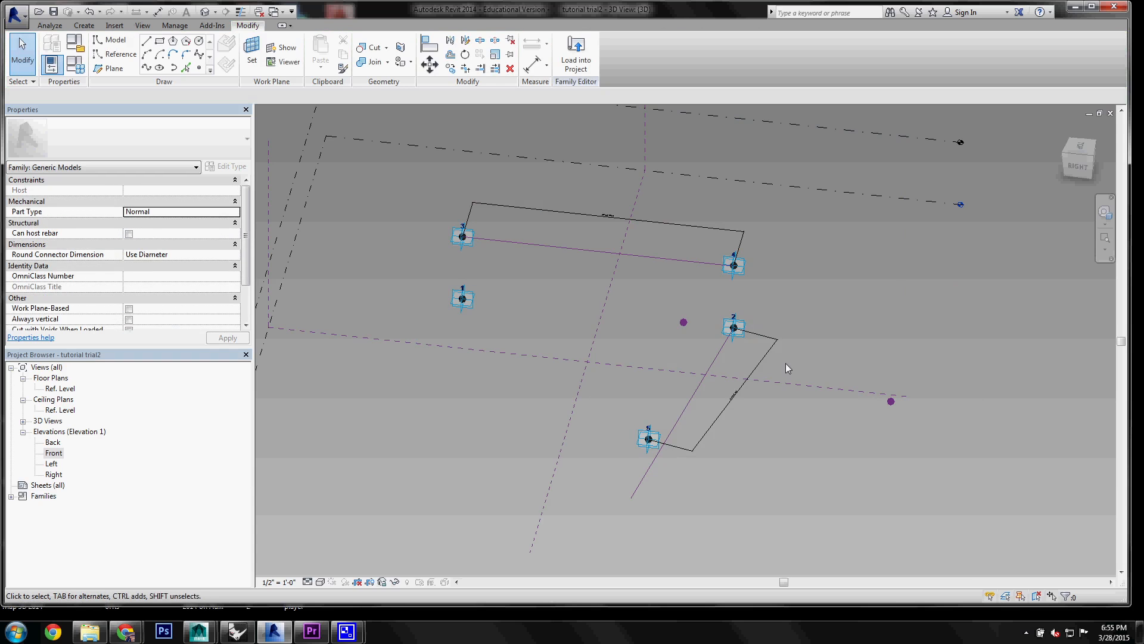
Try moving adaptive point 3 to flex the component.
left_click(465, 239)
left_click(464, 238)
left_click_drag(466, 246, 492, 246)
key("Escape")
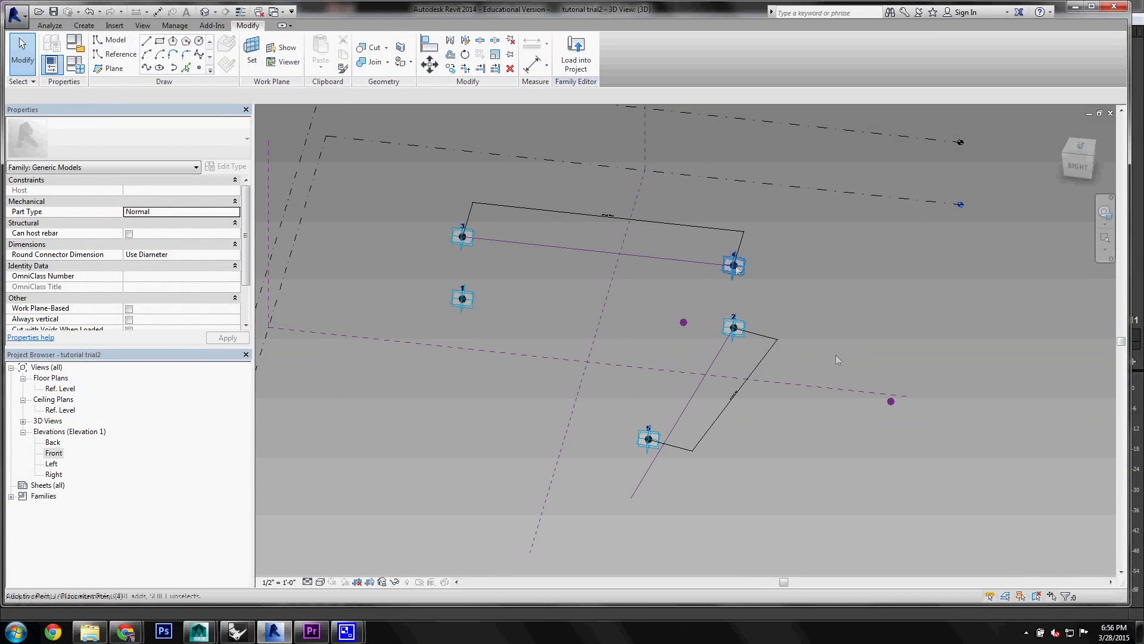
Associate the rotation angle of the reference point hosted on adaptive point 4 with the family parameter ang.
key("Tab")
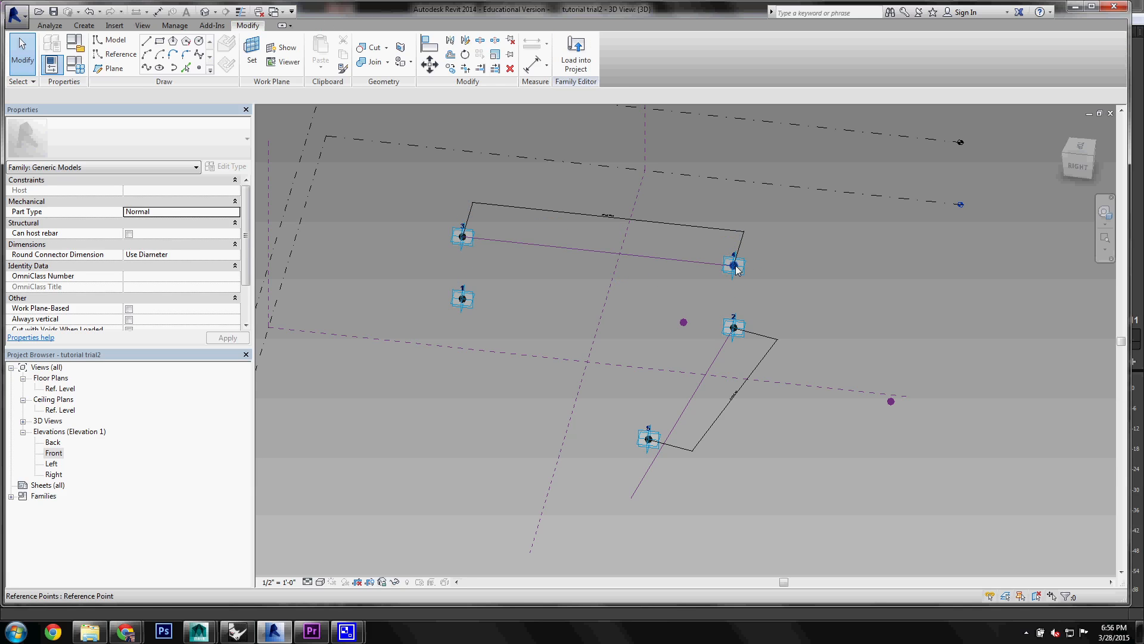
left_click(734, 265)
left_click(237, 211)
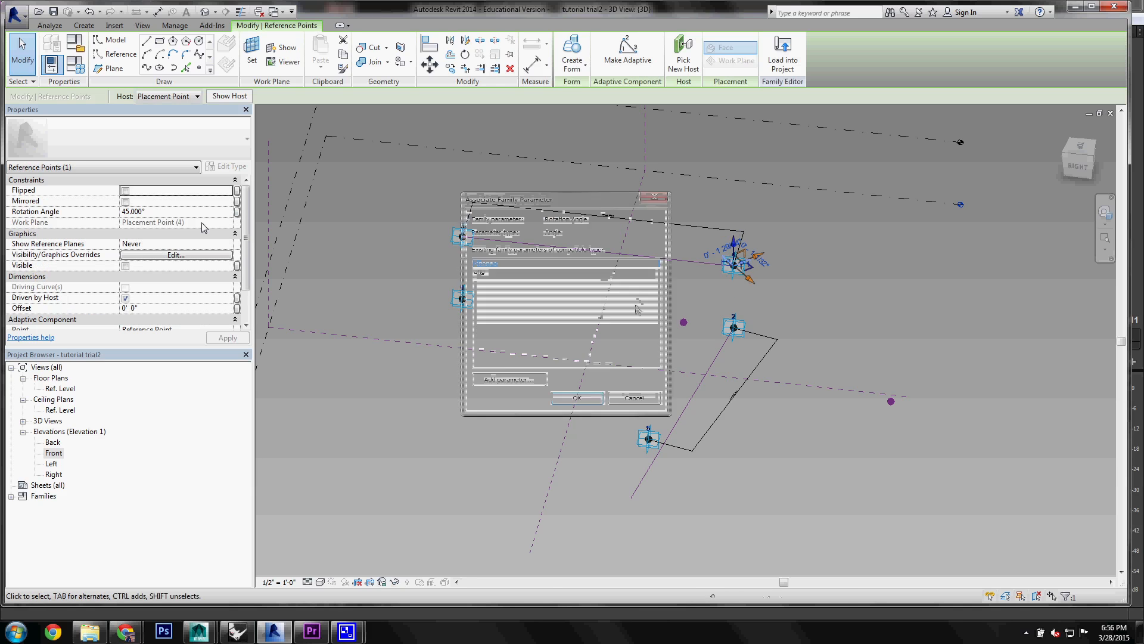
left_click(605, 322)
left_click(576, 398)
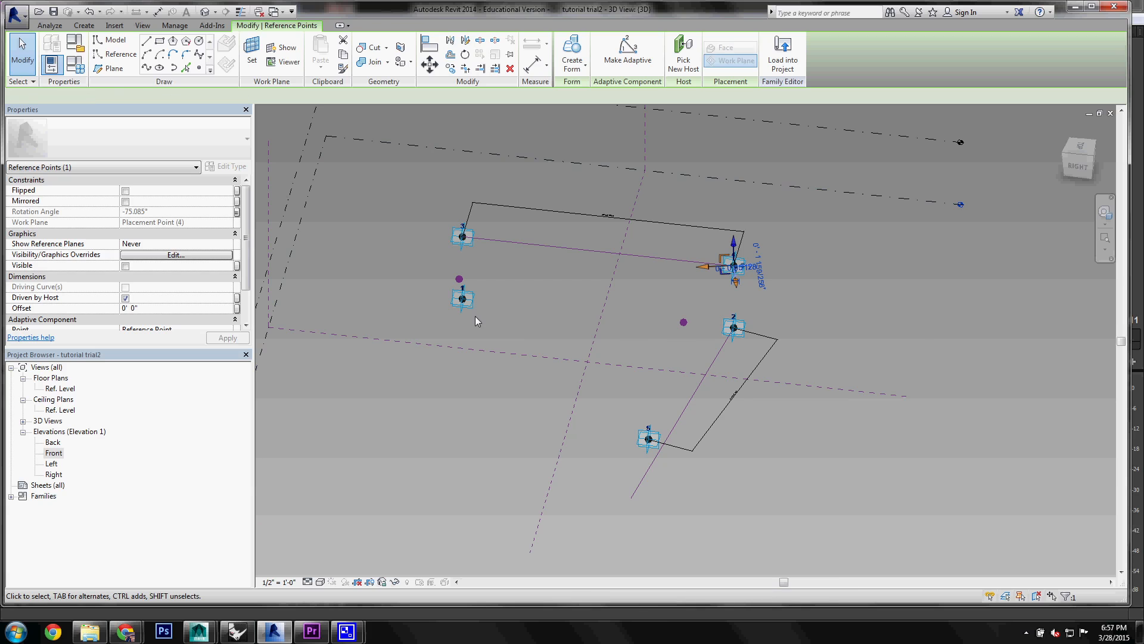
Review the formula of the ang parameter in the family types.
left_click(76, 66)
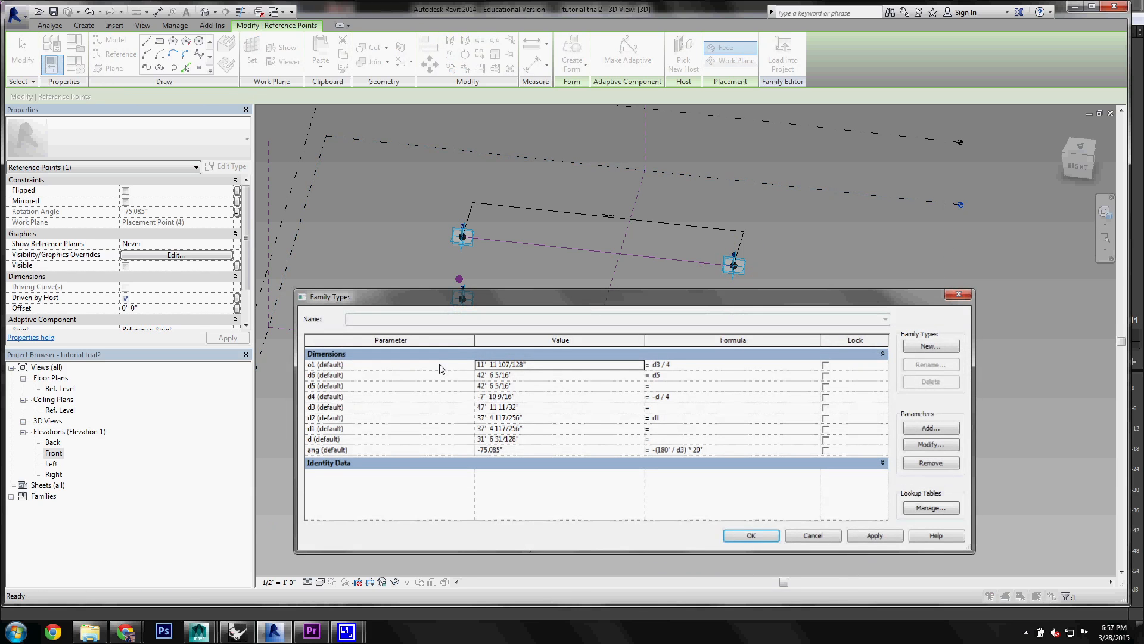
left_click(447, 451)
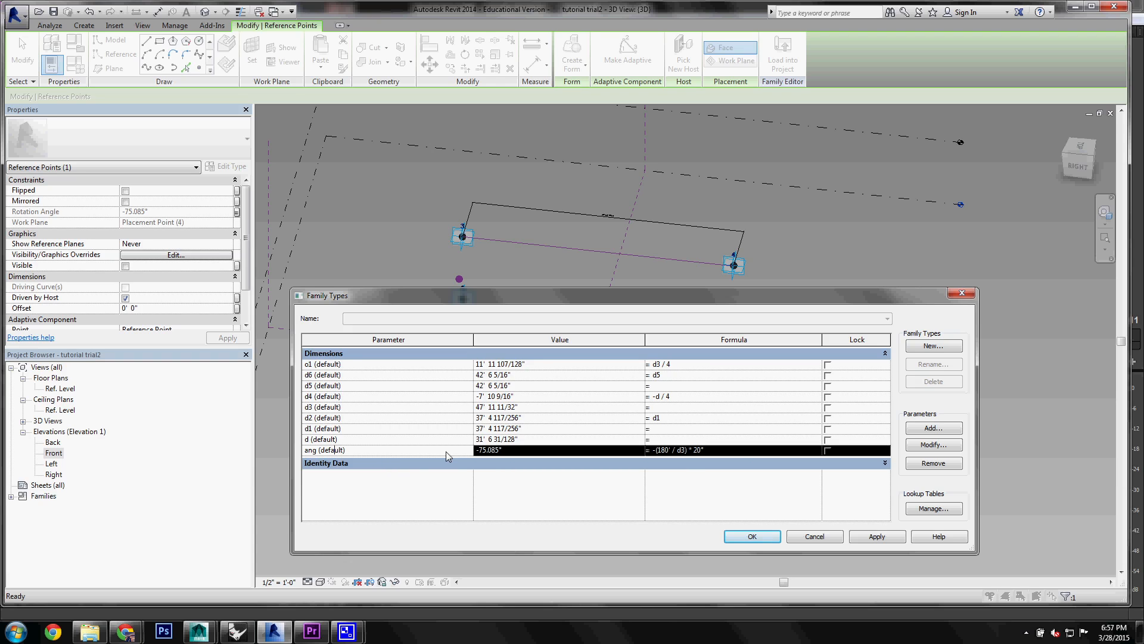
left_click(753, 537)
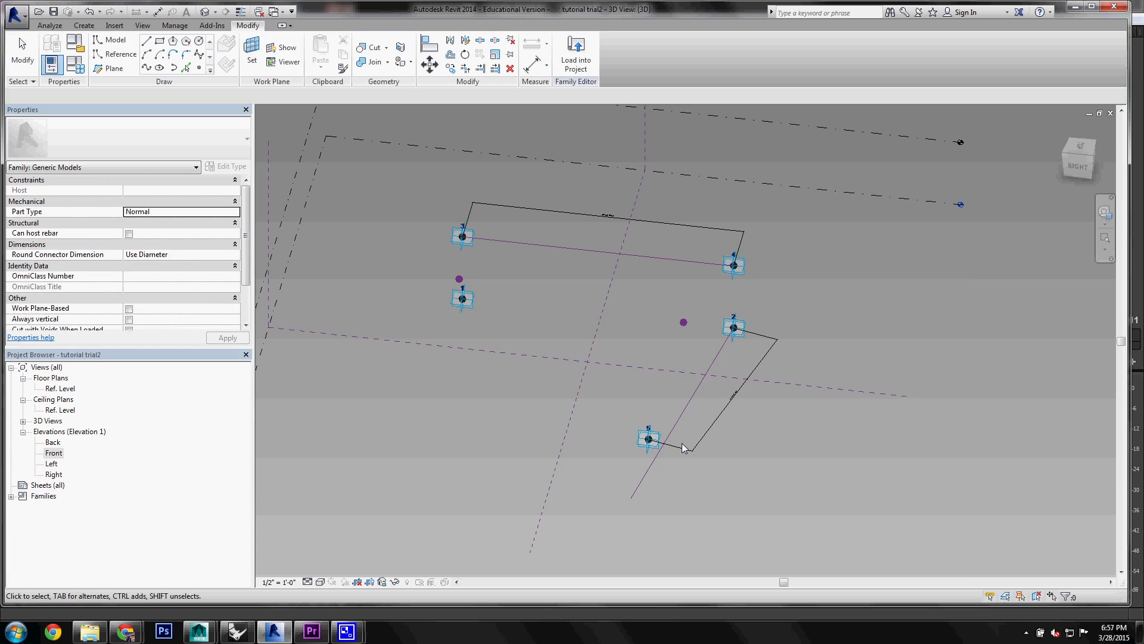
Move adaptive point 5 farther from adaptive point 2, to a distance d of about 47' 4".
left_click(649, 440)
left_click_drag(651, 444, 630, 502)
left_click(785, 448)
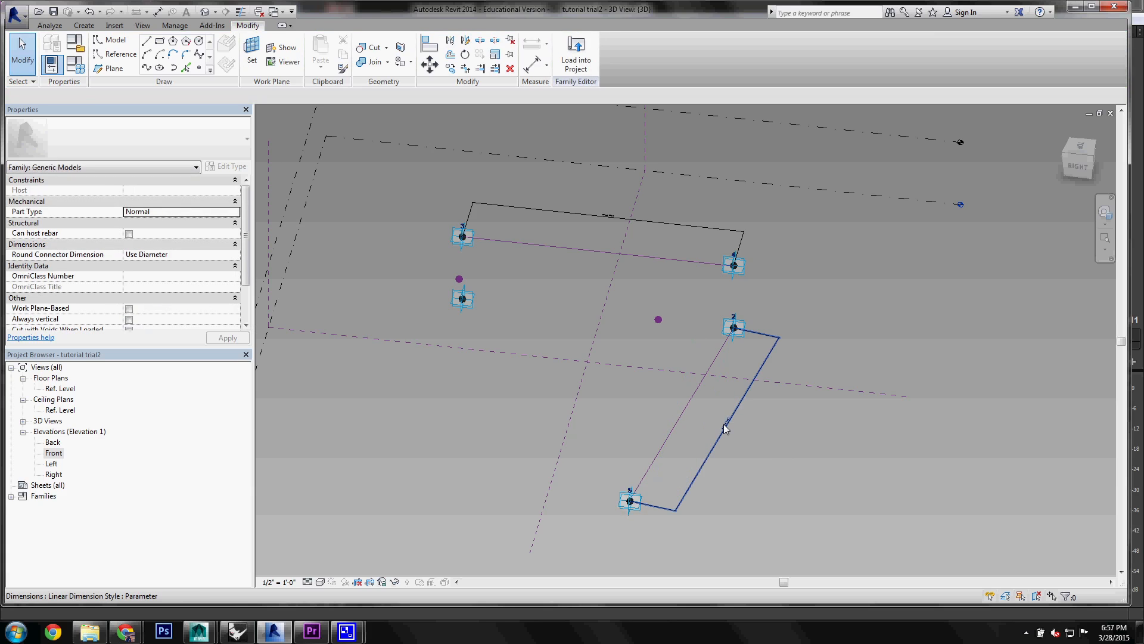
scroll(725, 429, "up", 5)
scroll(621, 277, "down", 5)
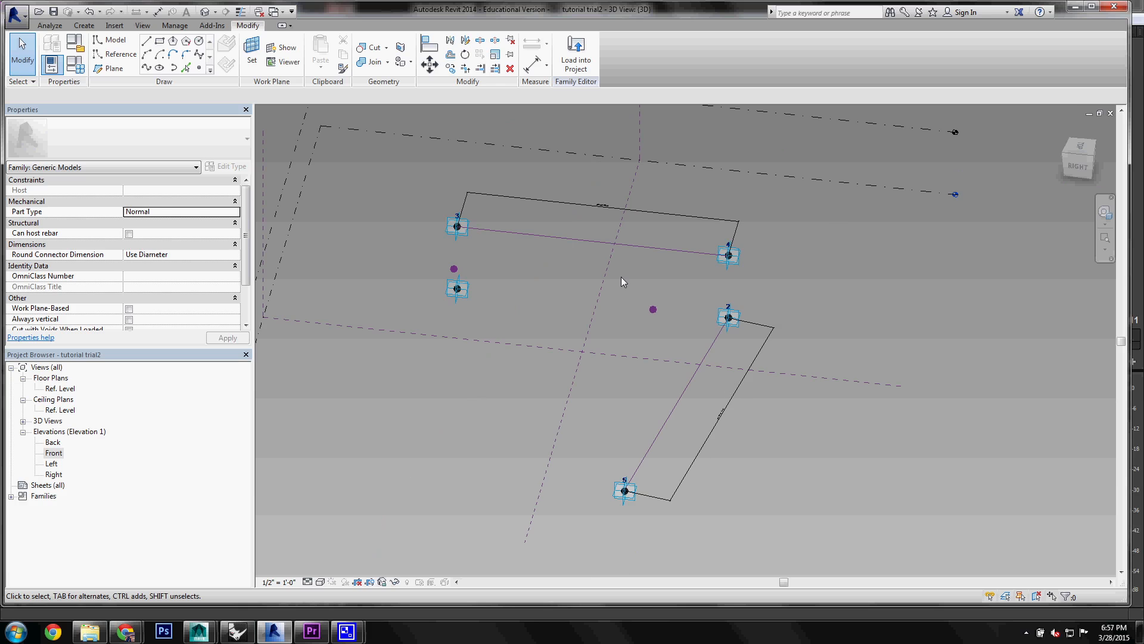
Change the formula of the ang parameter to -(180' / d) * 20°.
left_click(75, 65)
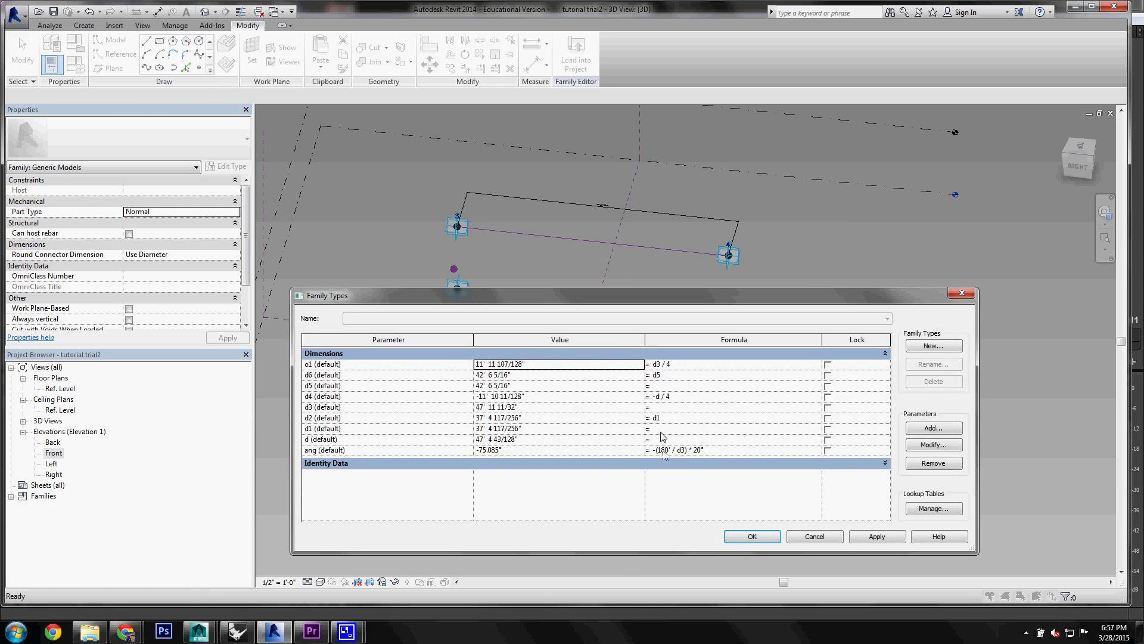
left_click(684, 452)
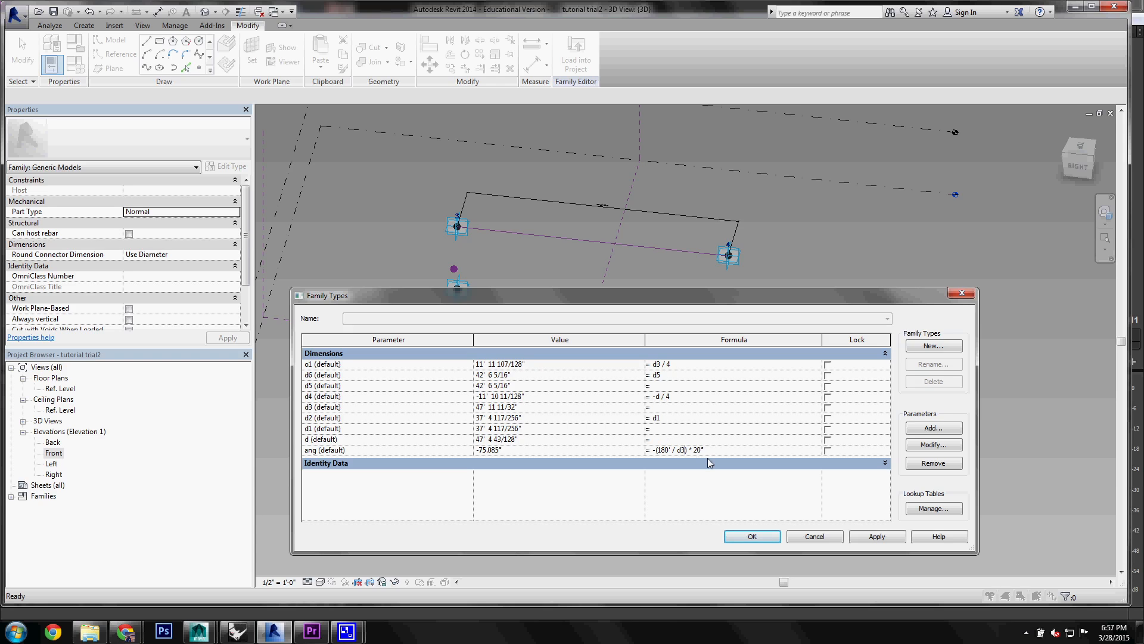
key("BackSpace")
left_click(753, 535)
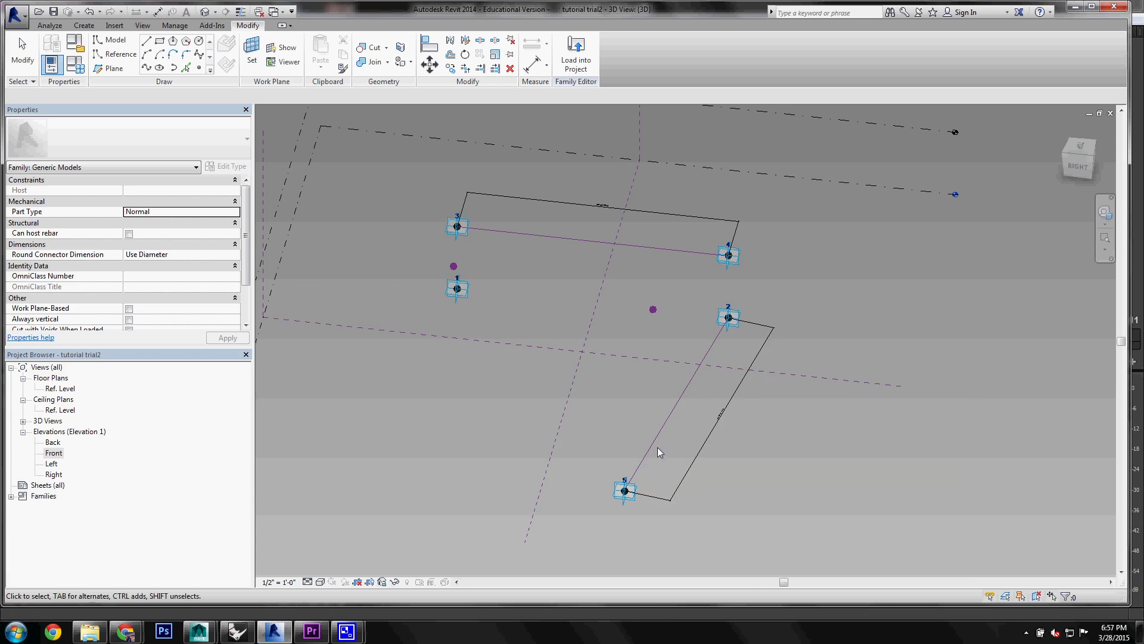
Move adaptive point 5 slightly farther from point 2, to a distance d of about 48' 9", to flex the hosted points.
left_click(691, 466)
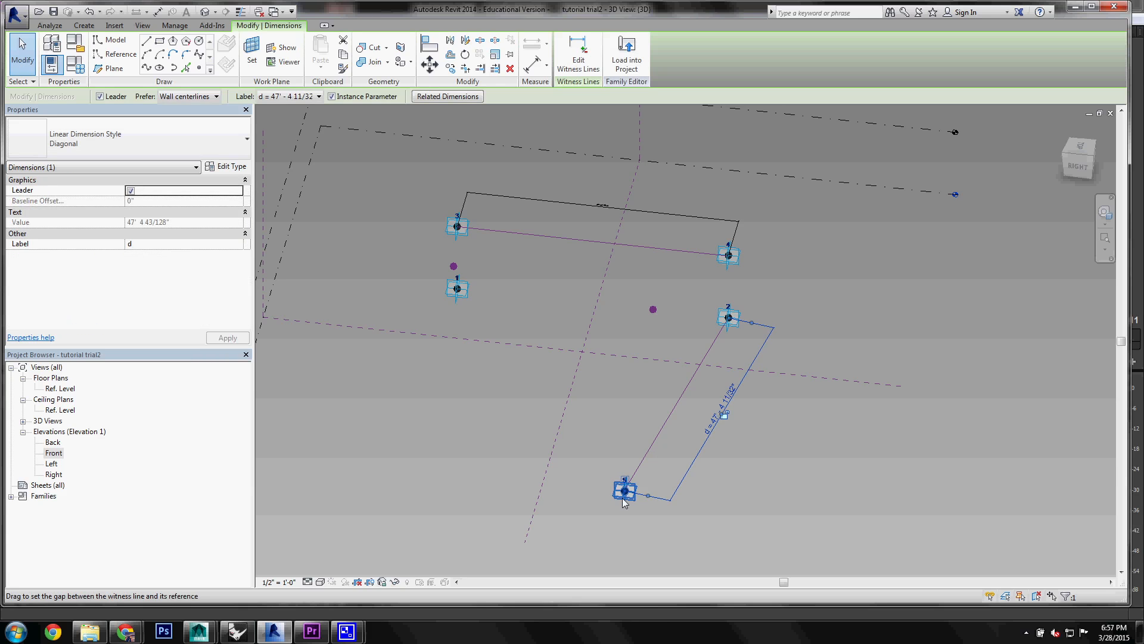
left_click(624, 493)
mouse_move(624, 492)
left_mouse_down()
mouse_move(613, 544)
mouse_move(620, 510)
left_mouse_up()
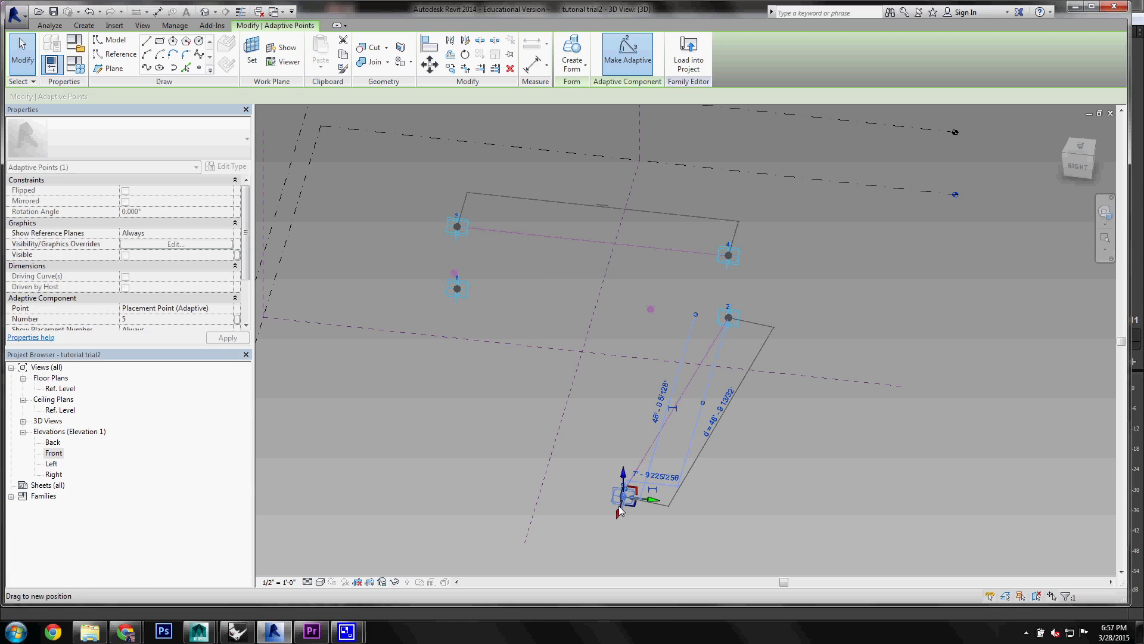
left_click(728, 427)
scroll(728, 428, "down", 2)
middle_click_drag(782, 421, 693, 452, "shift")
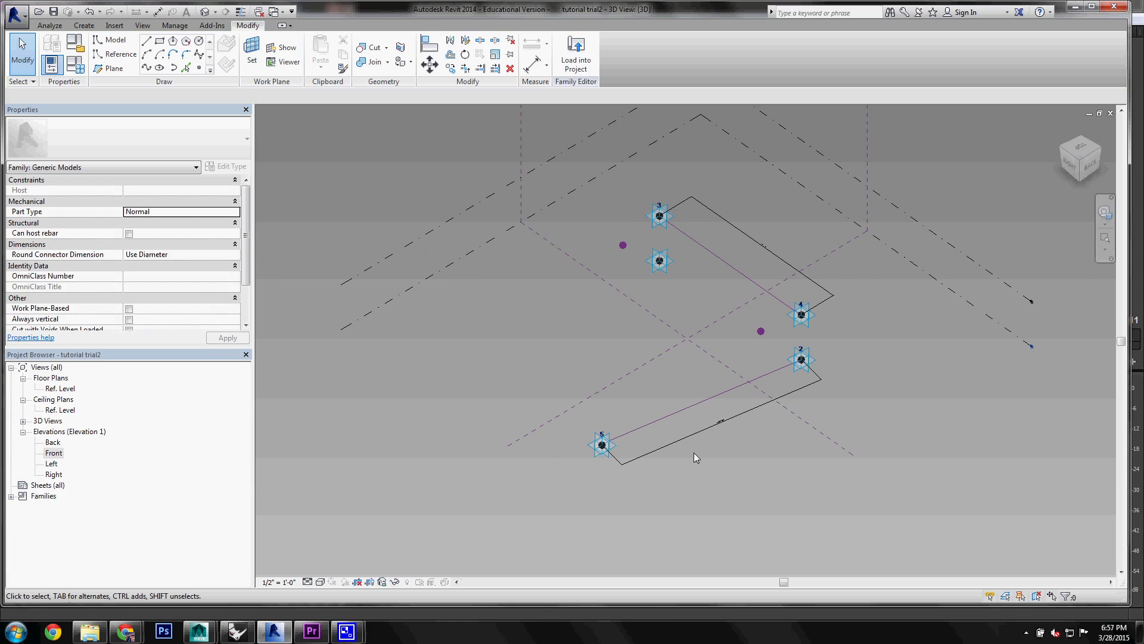
scroll(694, 453, "up", 1)
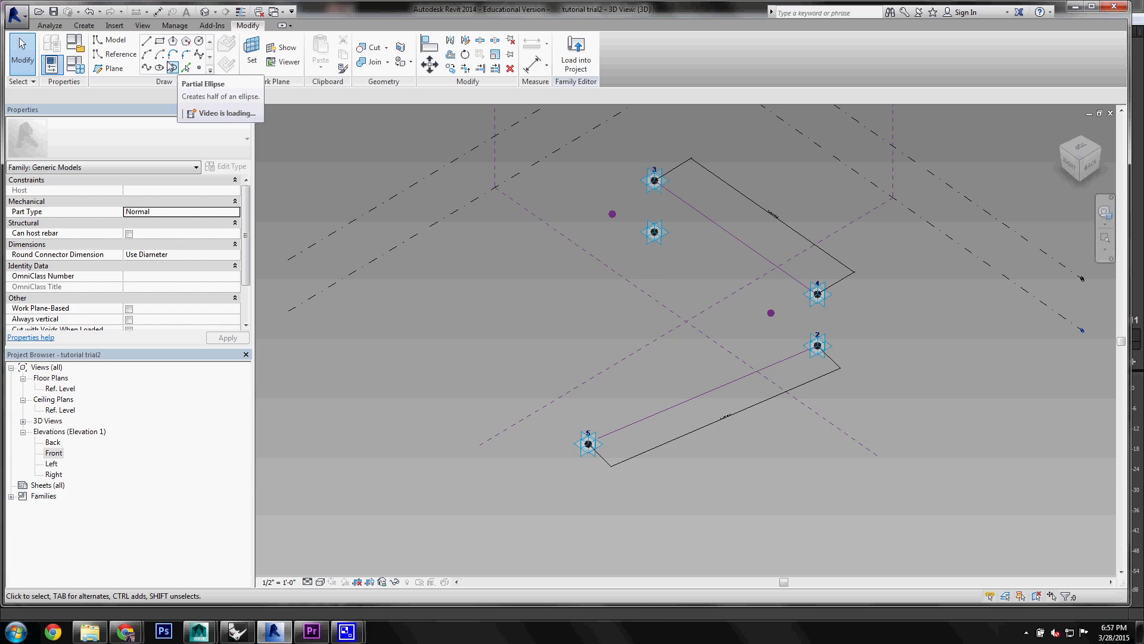
left_click(147, 56)
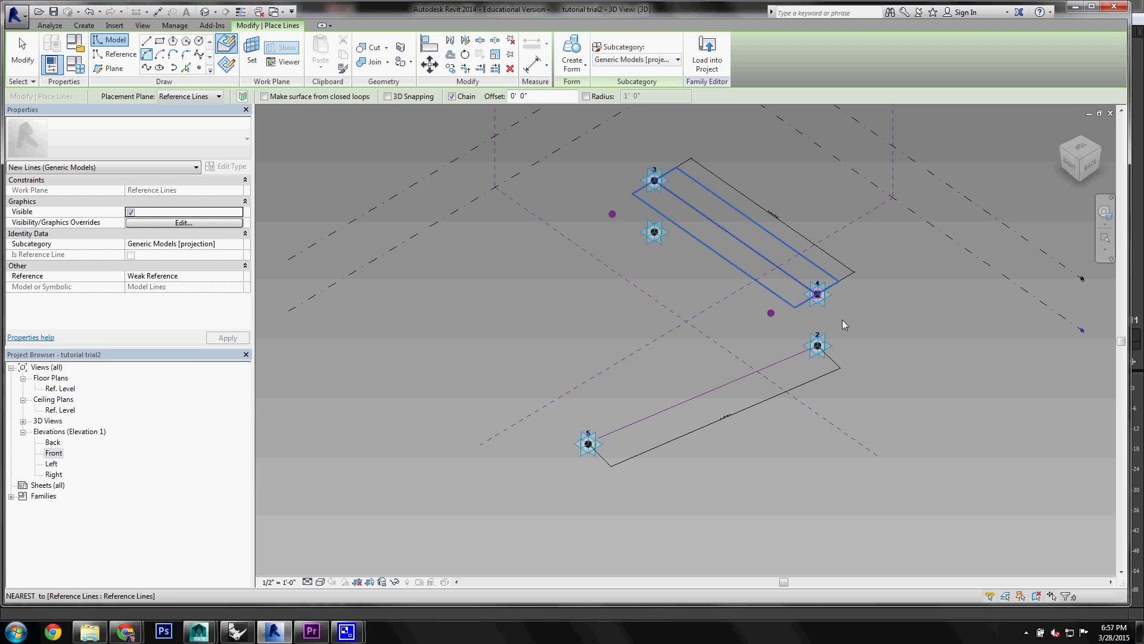
left_click(654, 180)
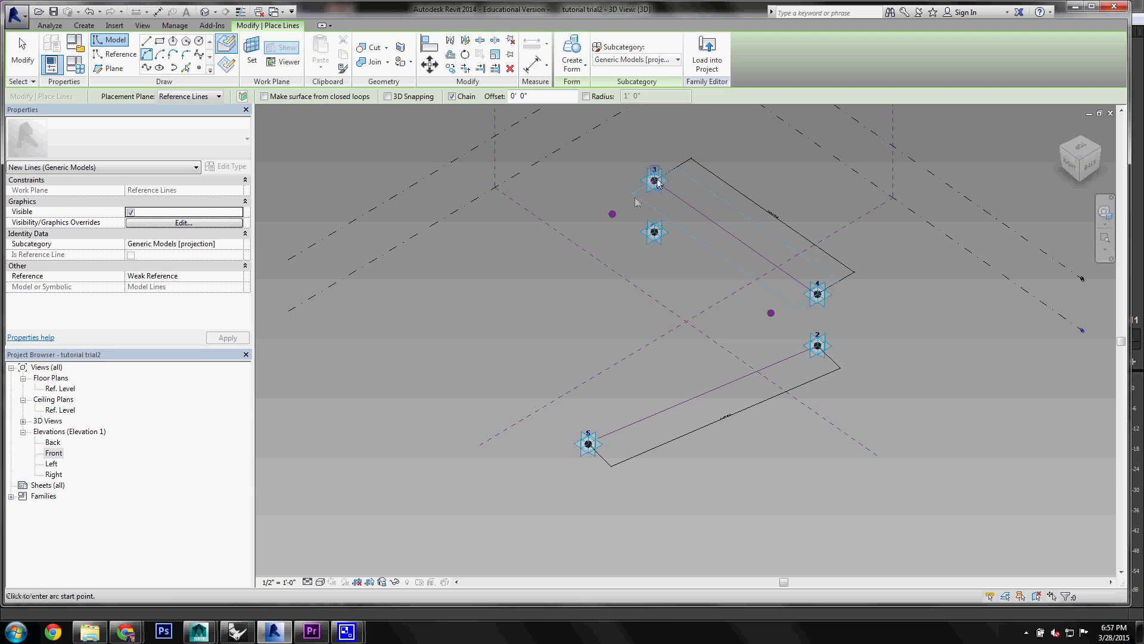
left_click(612, 215)
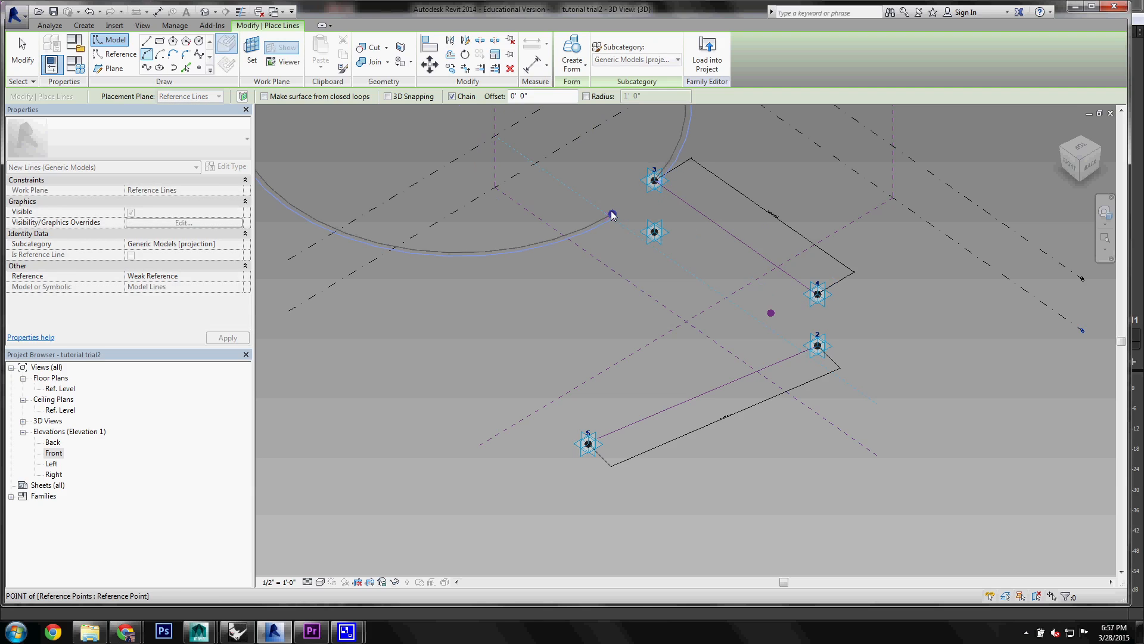
key("Escape")
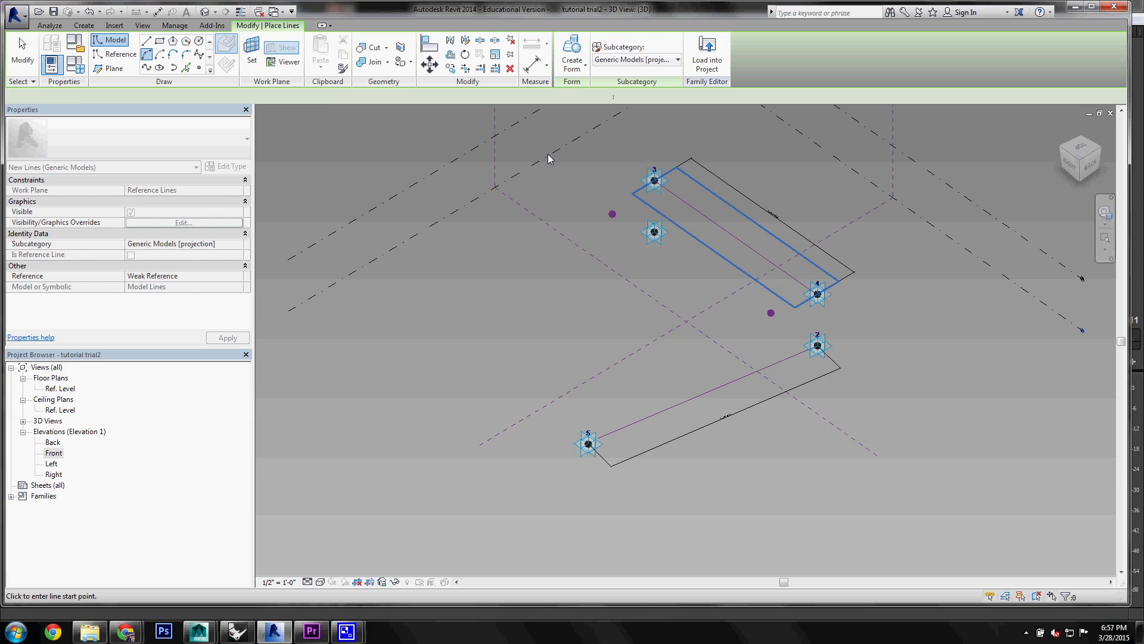
Draw a closed chain of reference lines linking adaptive point 3, the hosted point near point 1, and adaptive point 4.
left_click(114, 54)
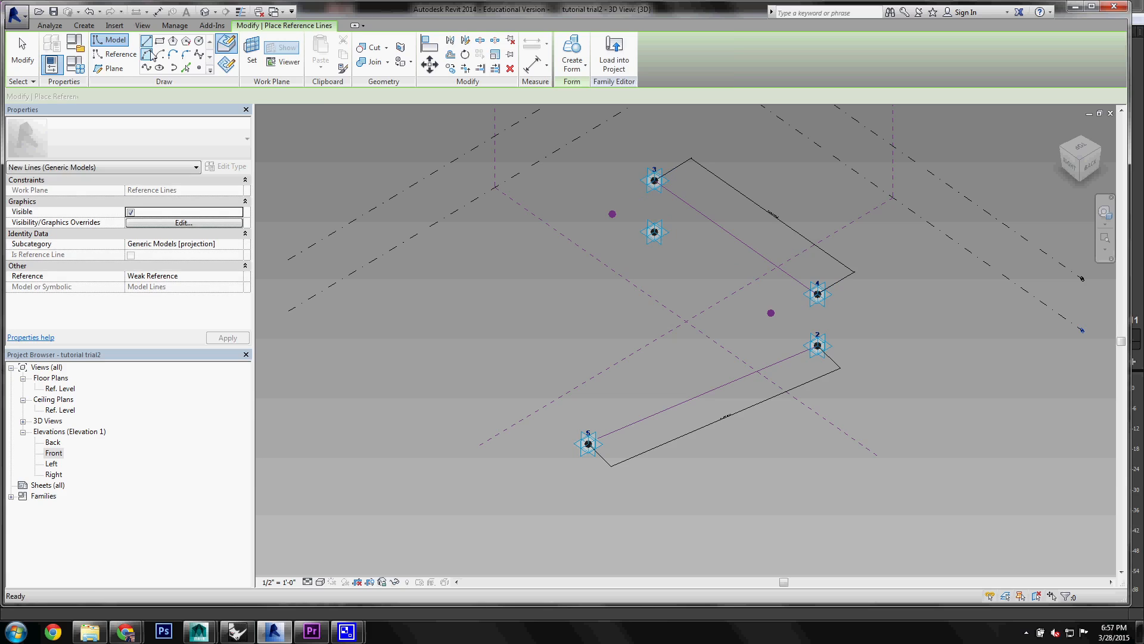
left_click(655, 181)
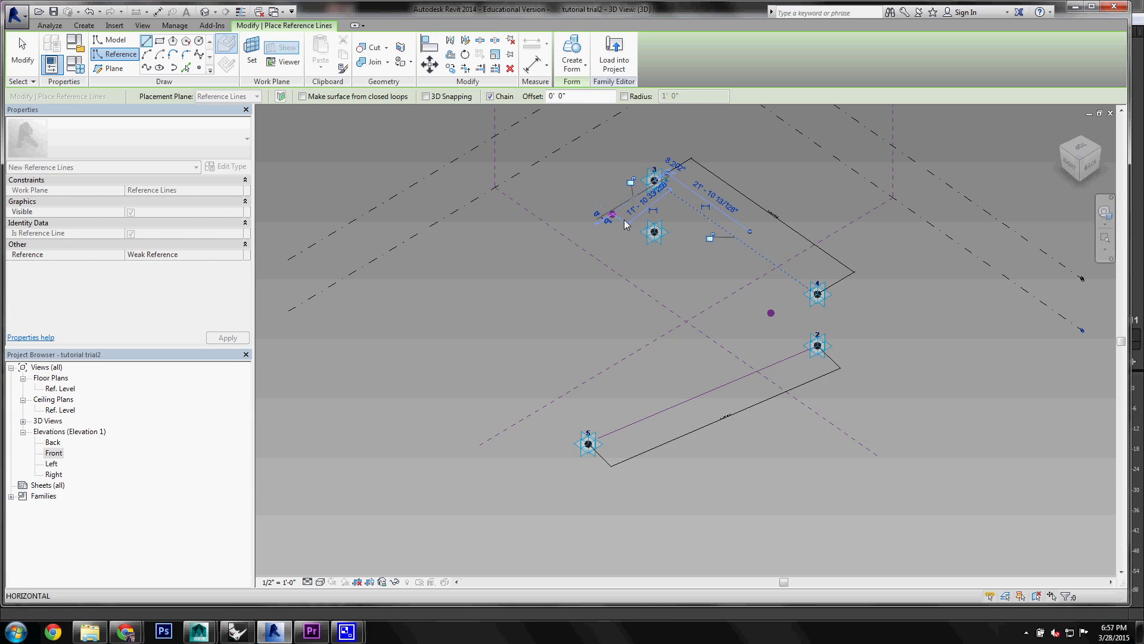
left_click(817, 295)
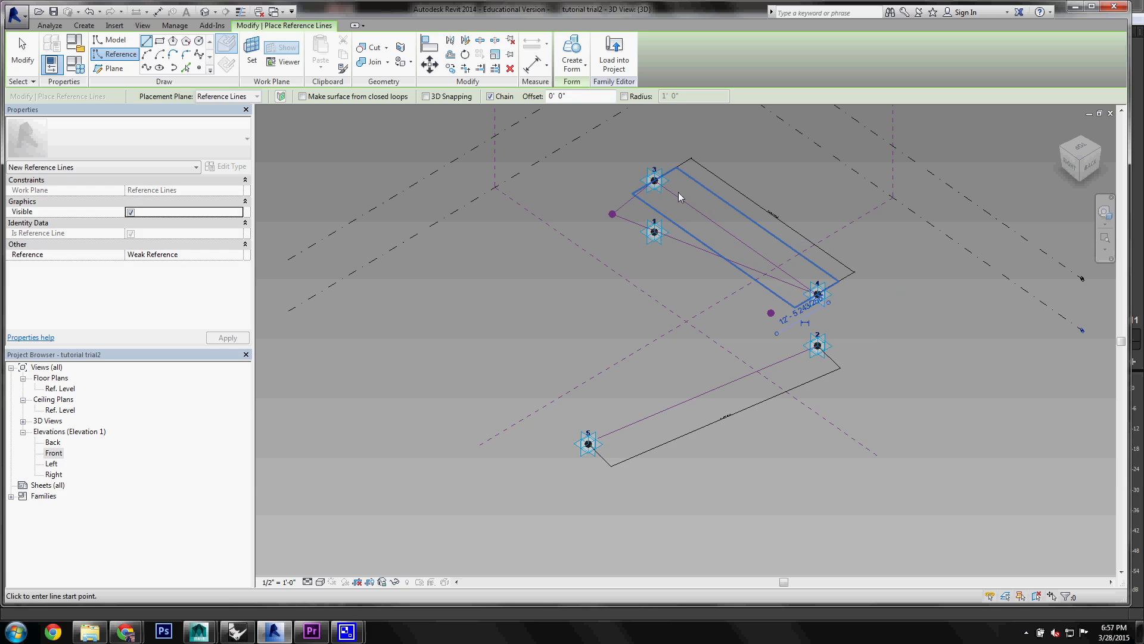
Create a triangular surface form from the three connected reference lines.
key("Tab")
left_click(703, 246)
left_click(574, 65)
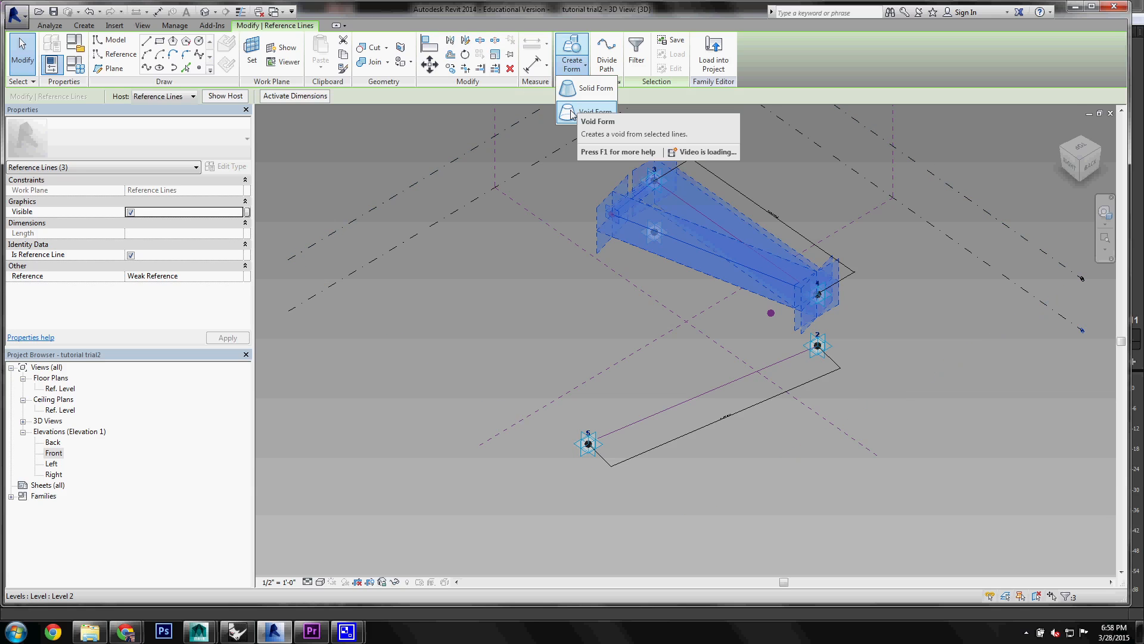
left_click(571, 111)
left_click(575, 319)
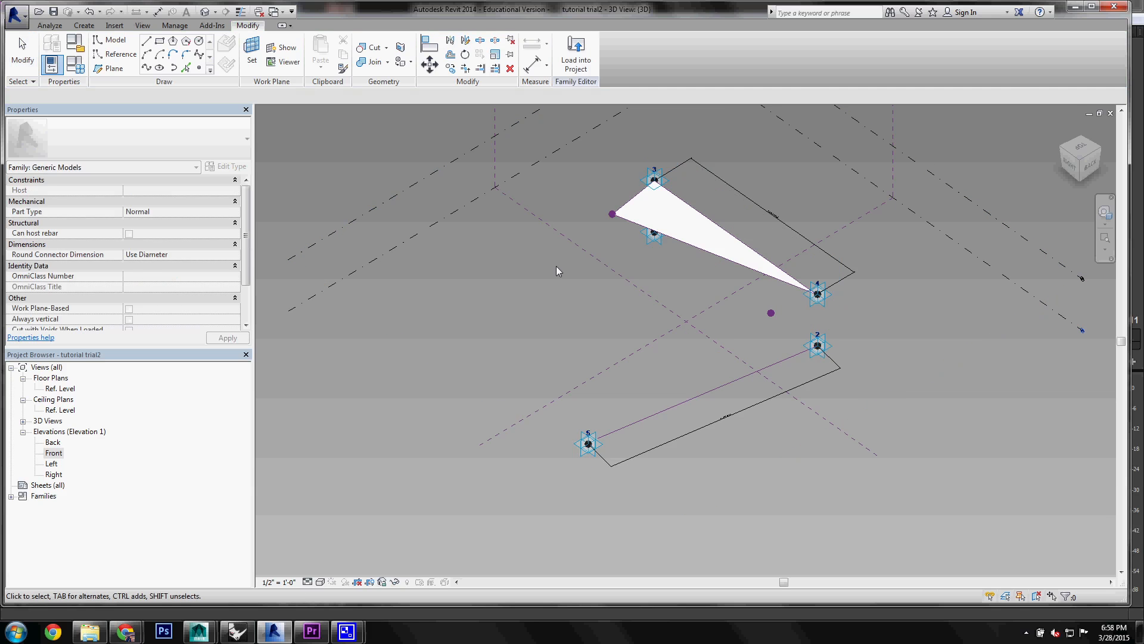
With 3D Snapping enabled, chain reference lines from adaptive point 4 through point 2 and both hosted reference points, back to point 4.
middle_click_drag(659, 338, 671, 358, "shift")
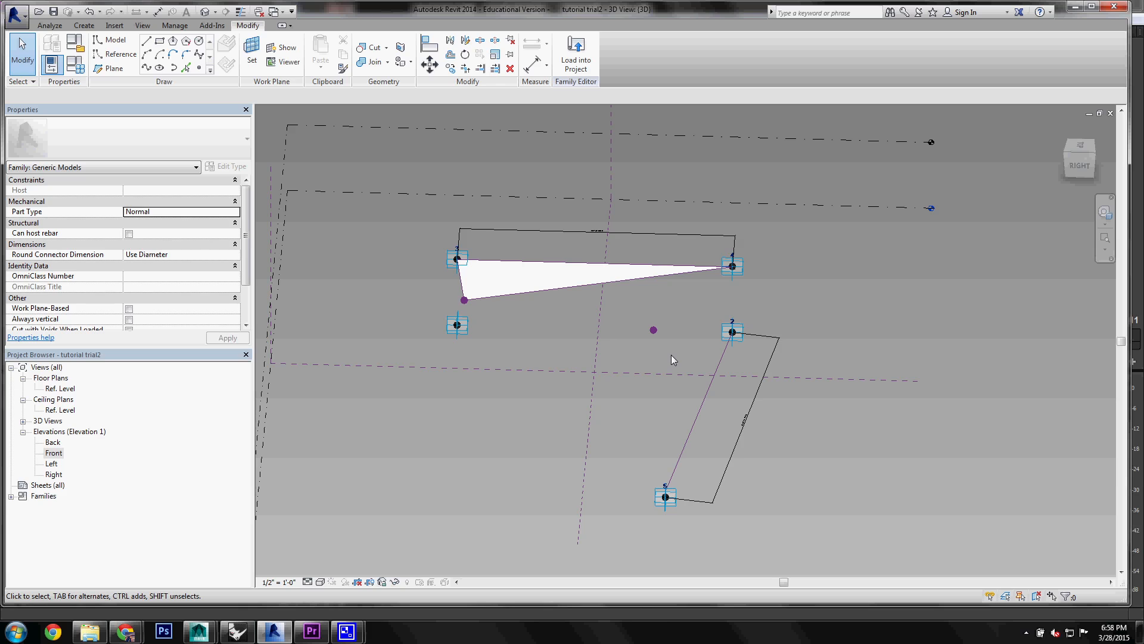
left_click(137, 55)
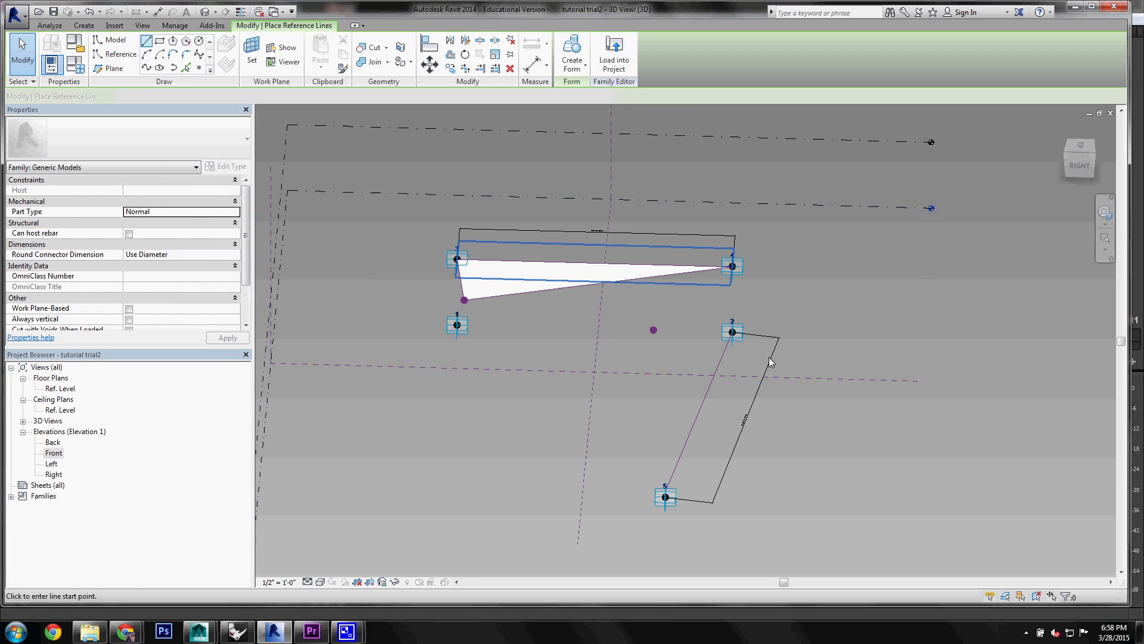
left_click(732, 267)
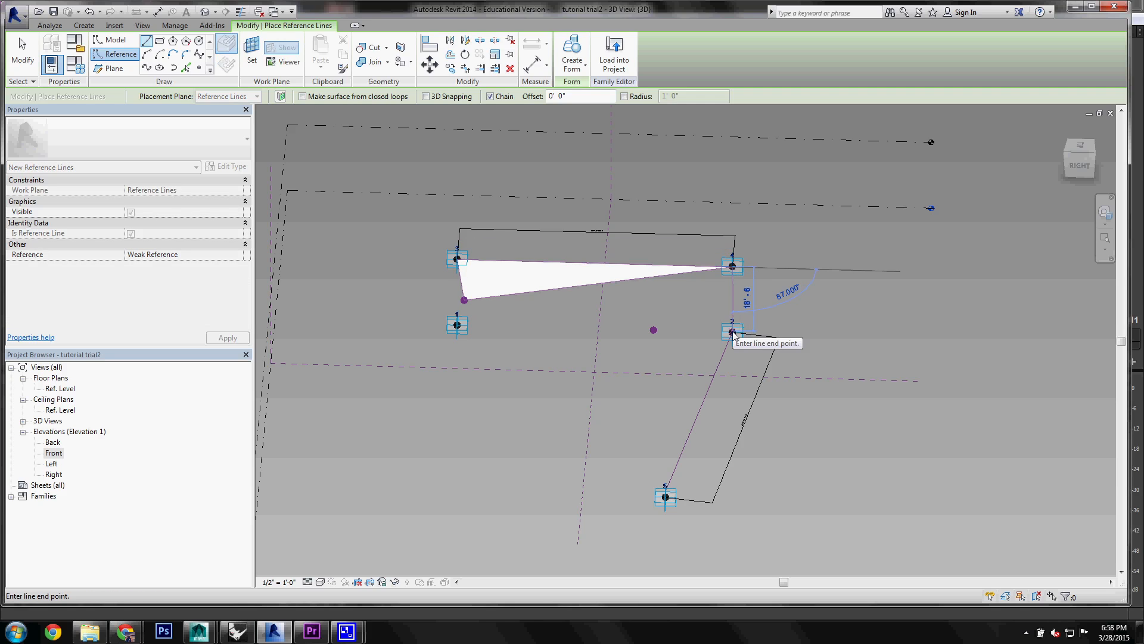
left_click(425, 97)
left_click(732, 265)
left_click(733, 332)
left_click(653, 330)
left_click(463, 298)
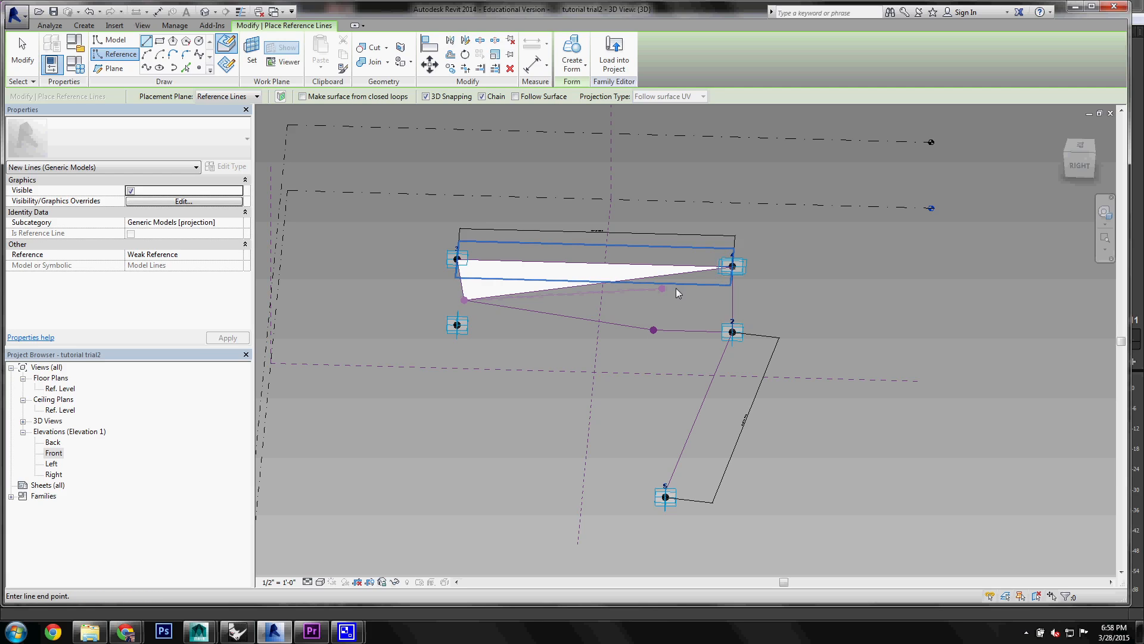
left_click(733, 267)
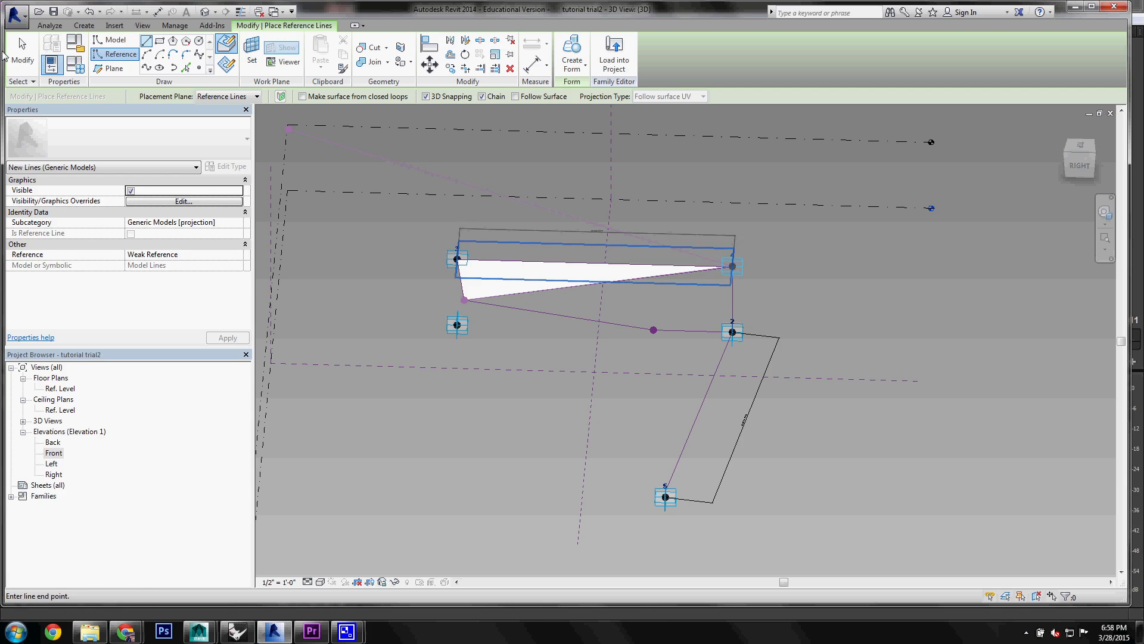
key("Escape")
key("Escape")
Create a solid form from the four-line reference loop, choosing the flat planar surface option.
left_click(638, 326)
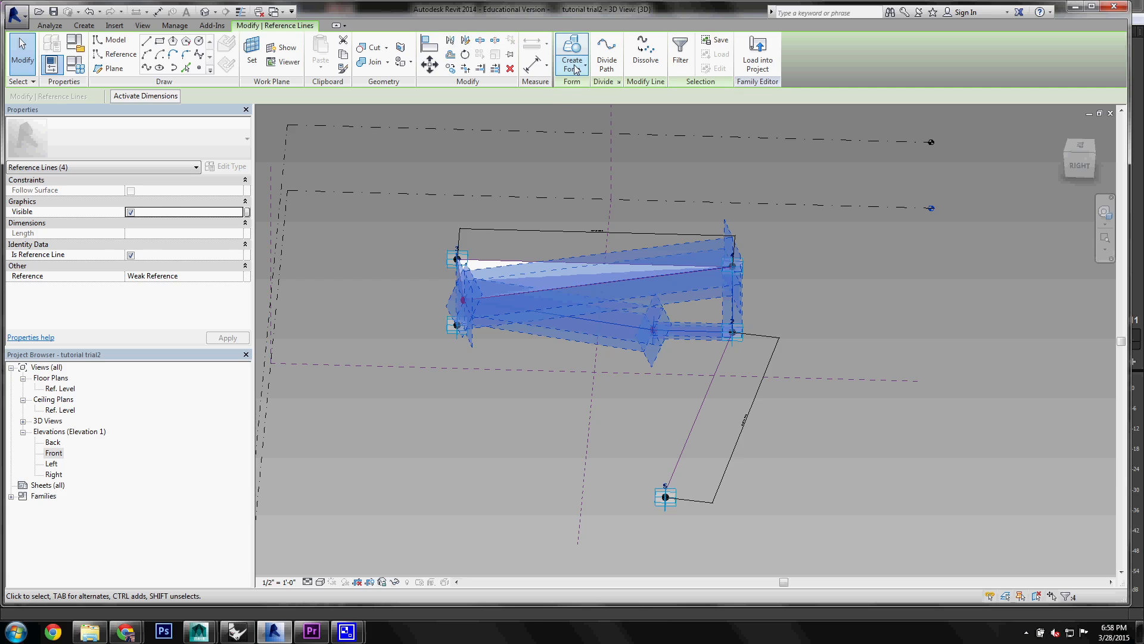
left_click(576, 69)
left_click(593, 88)
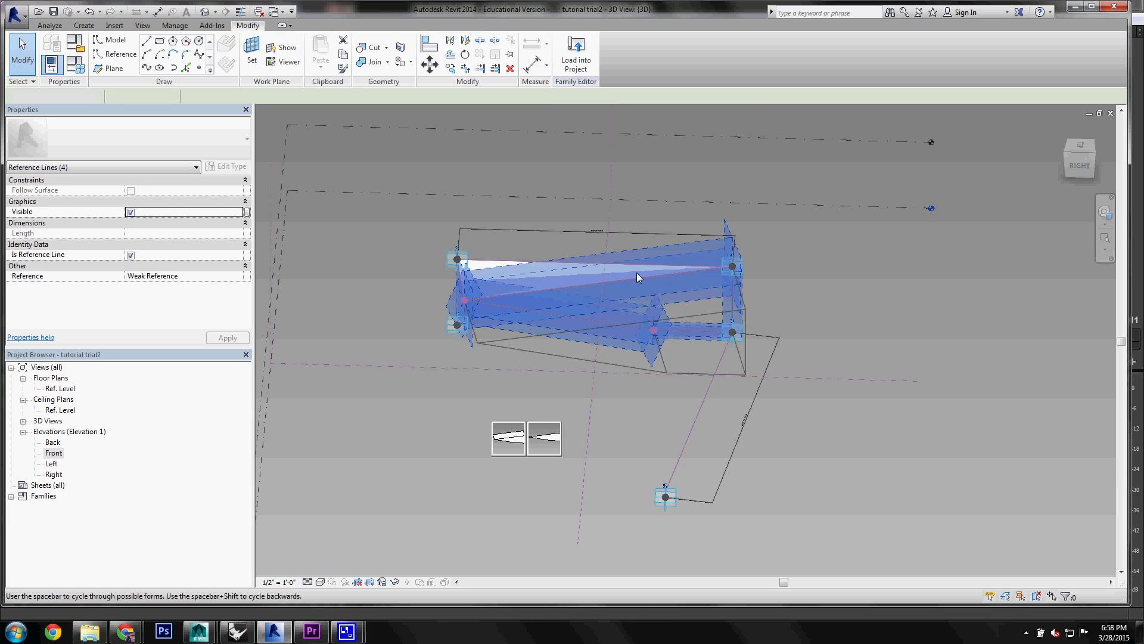
left_click(546, 427)
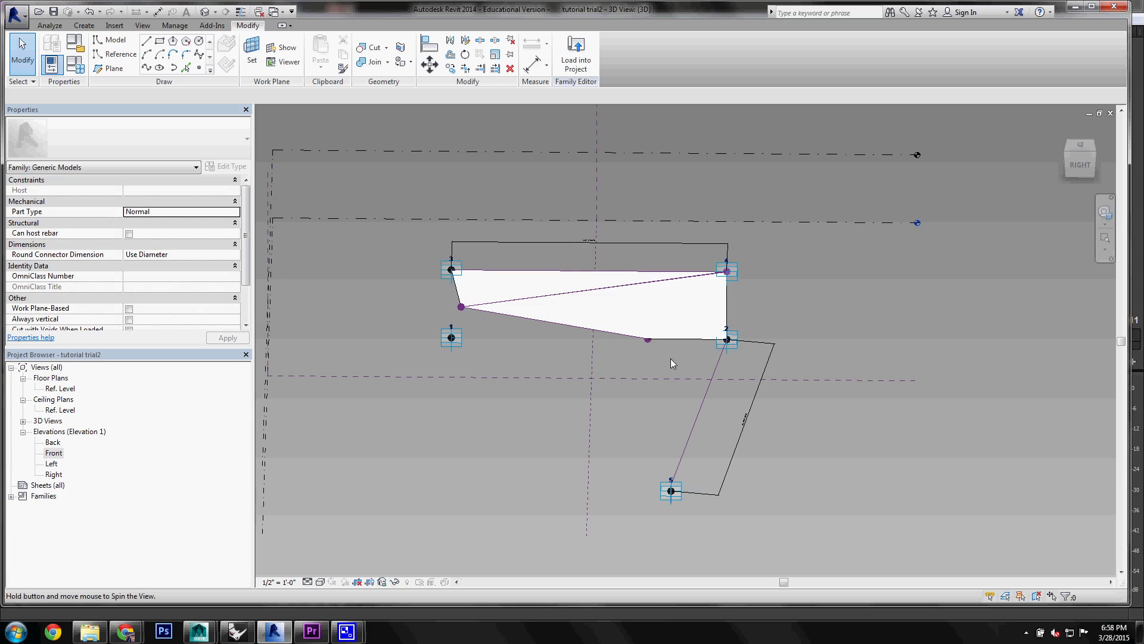
Move adaptive point 5 closer to adaptive point 2 to flex the two surfaces.
middle_click_drag(670, 359, 674, 413, "shift")
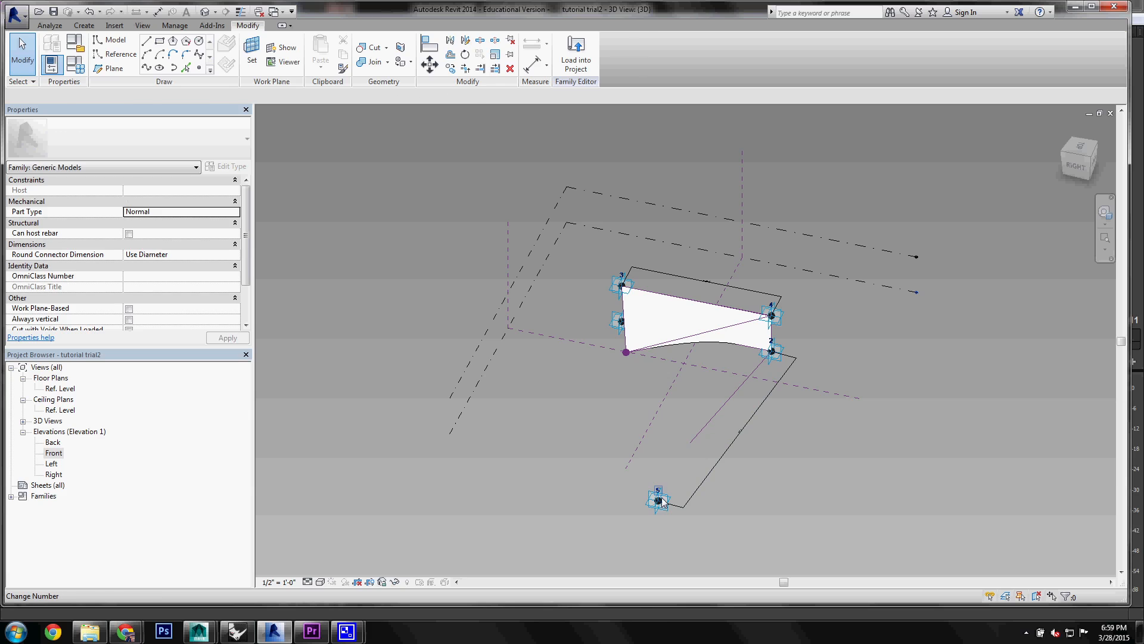
left_click(662, 504)
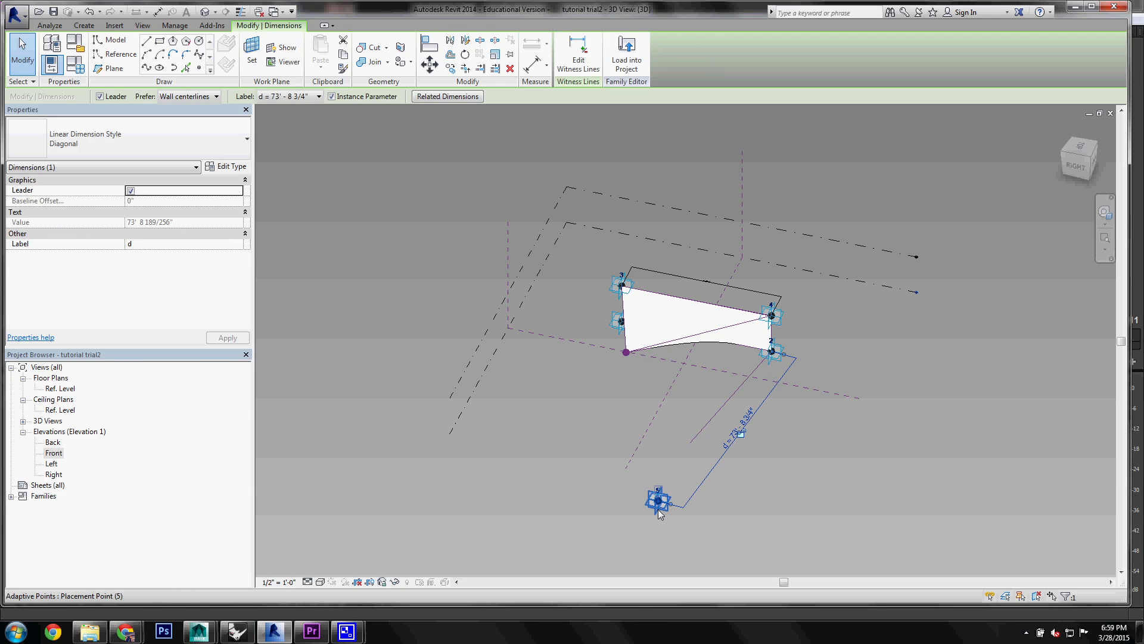
left_click(658, 506)
left_click_drag(658, 501, 660, 451)
left_click(800, 421)
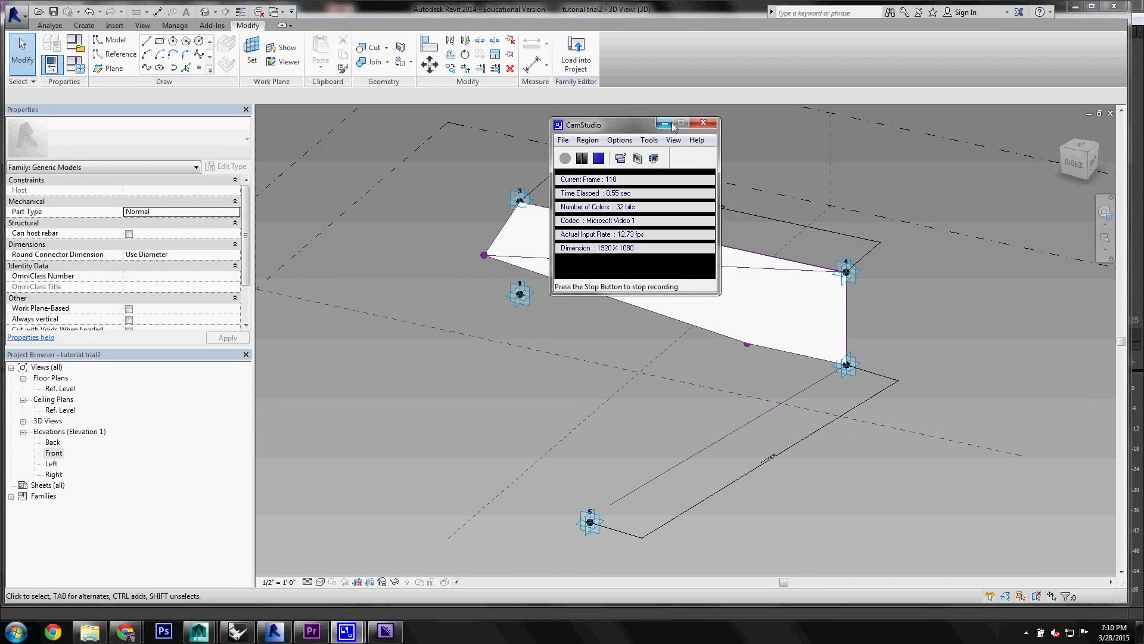
Temporarily isolate the hosted reference point at the surface corner near adaptive point 1.
left_click(671, 124)
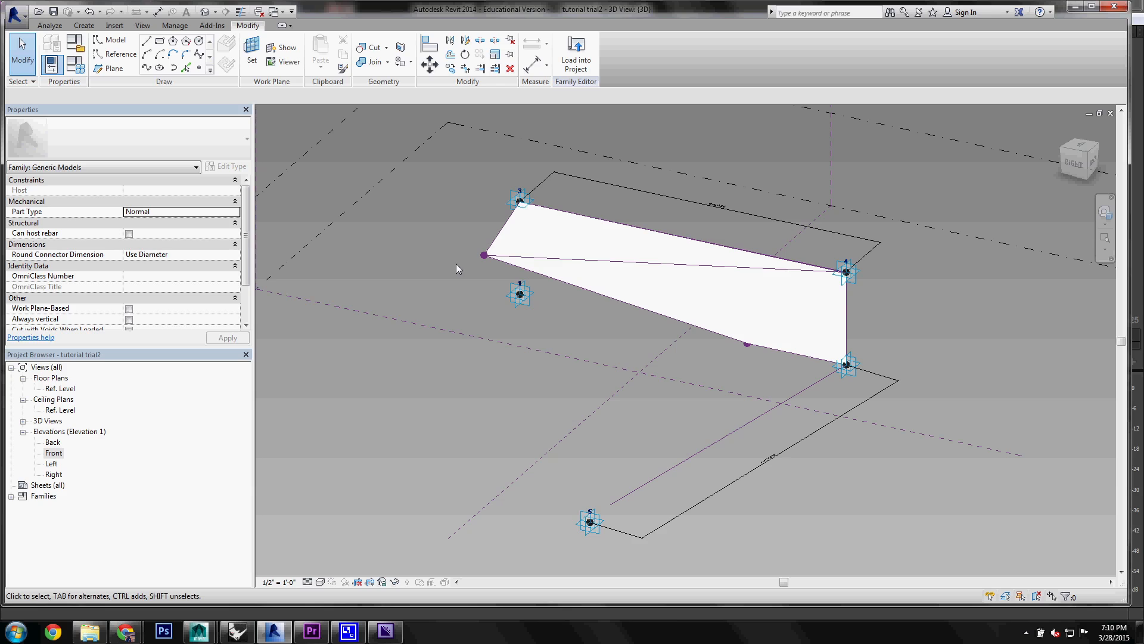
middle_click_drag(457, 264, 541, 269, "shift")
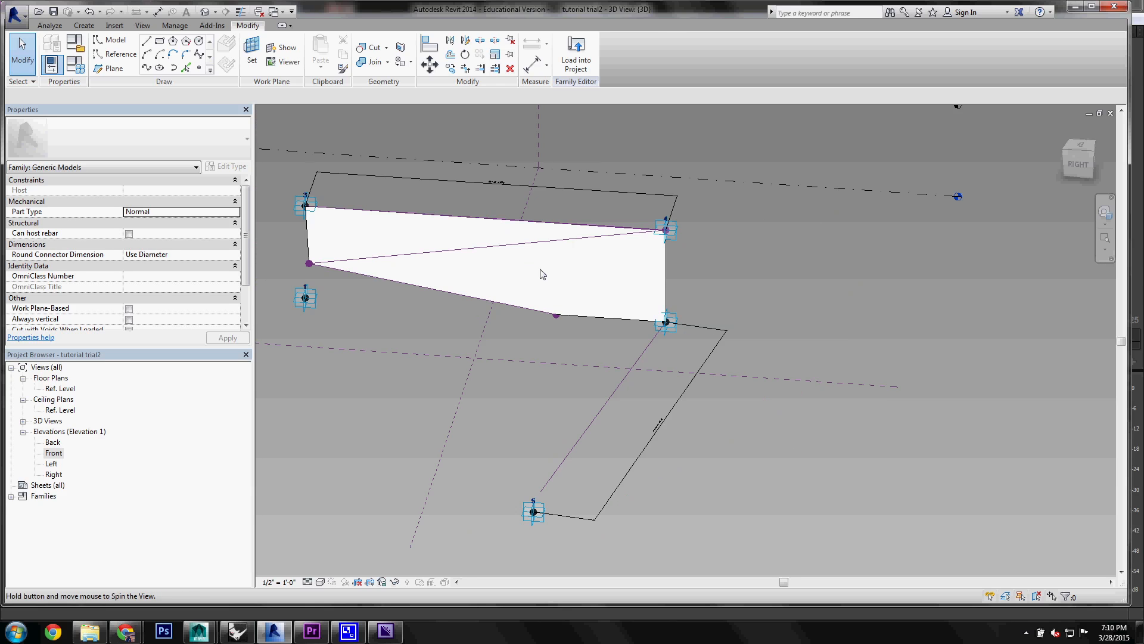
scroll(602, 312, "down", 3)
scroll(602, 312, "up", 5)
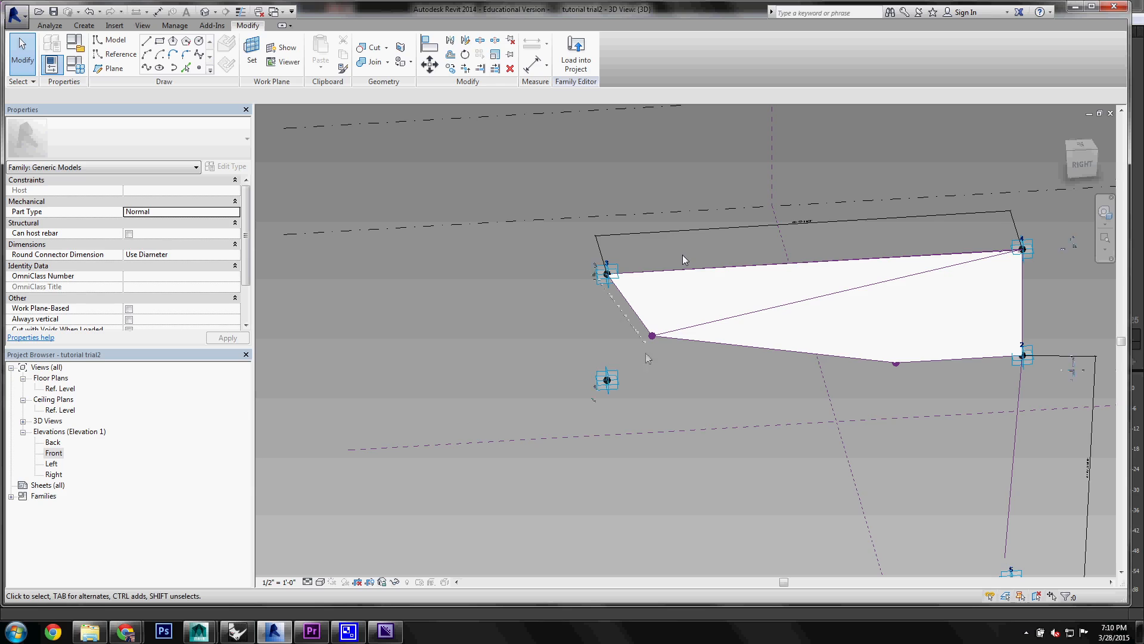
scroll(684, 258, "up", 1)
left_click(647, 348)
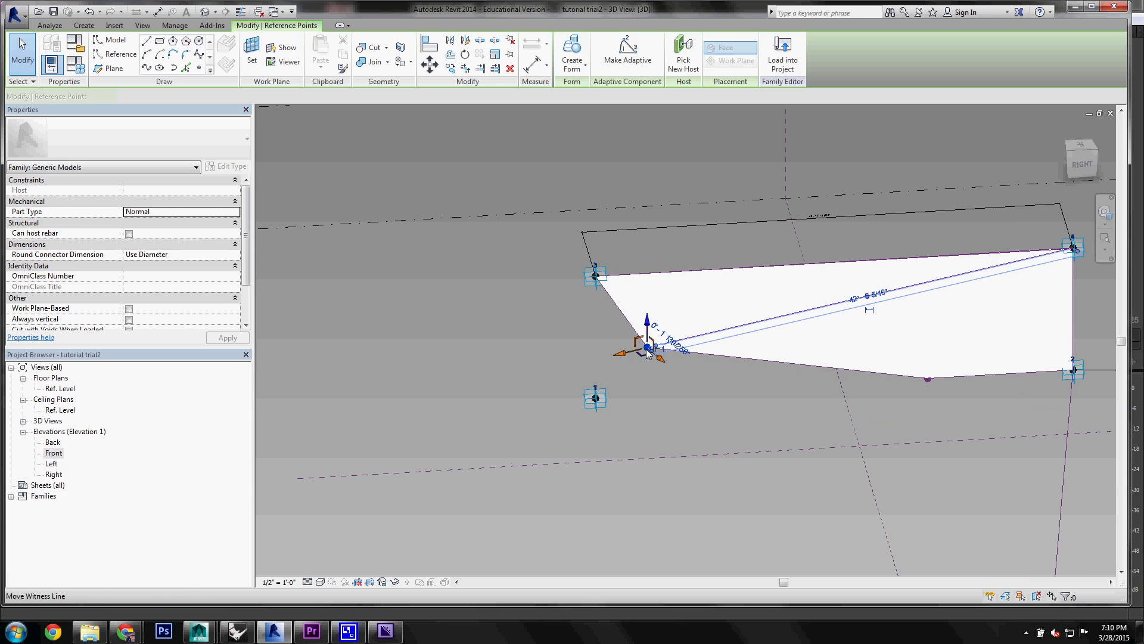
key("h")
key("i")
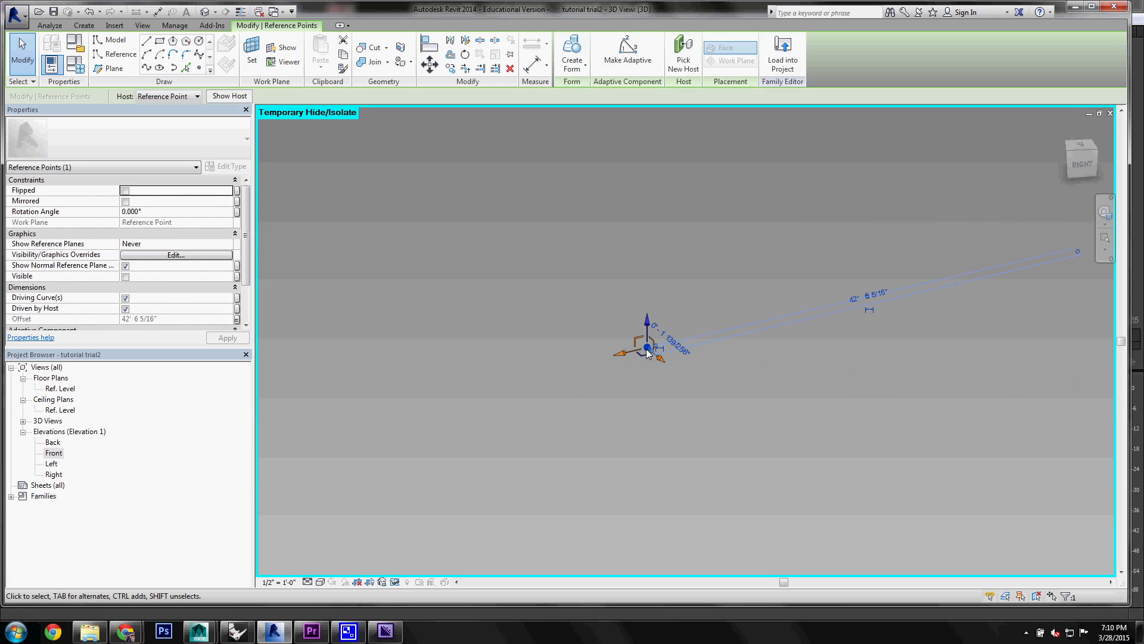
Set the work plane to the isolated reference point's plane and place a new reference point directly on it.
left_click(251, 51)
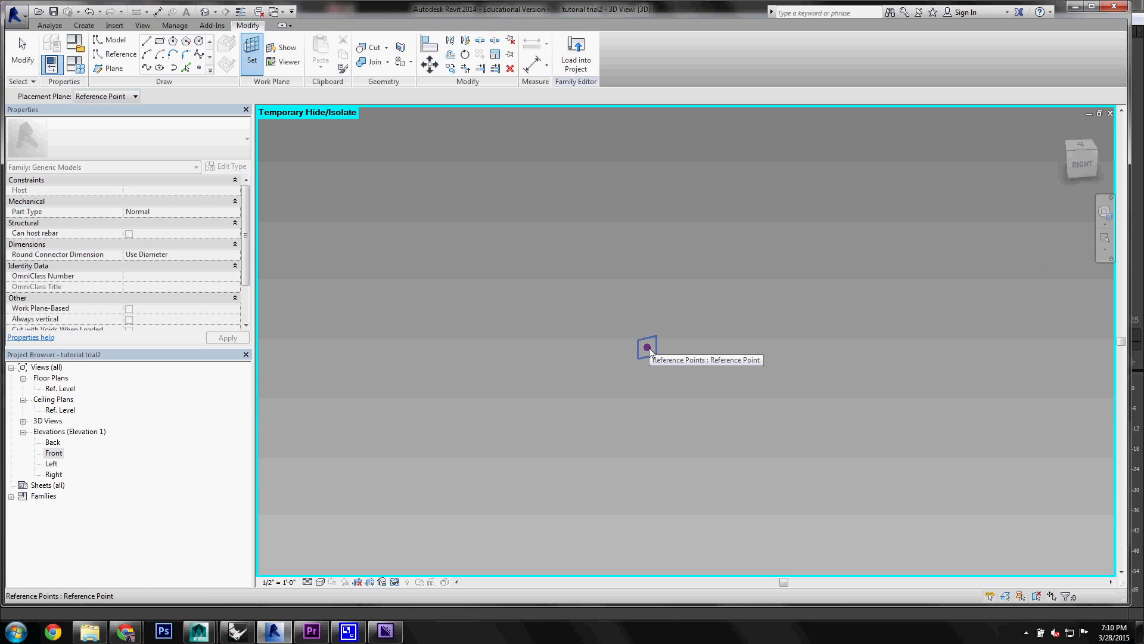
left_click(649, 349)
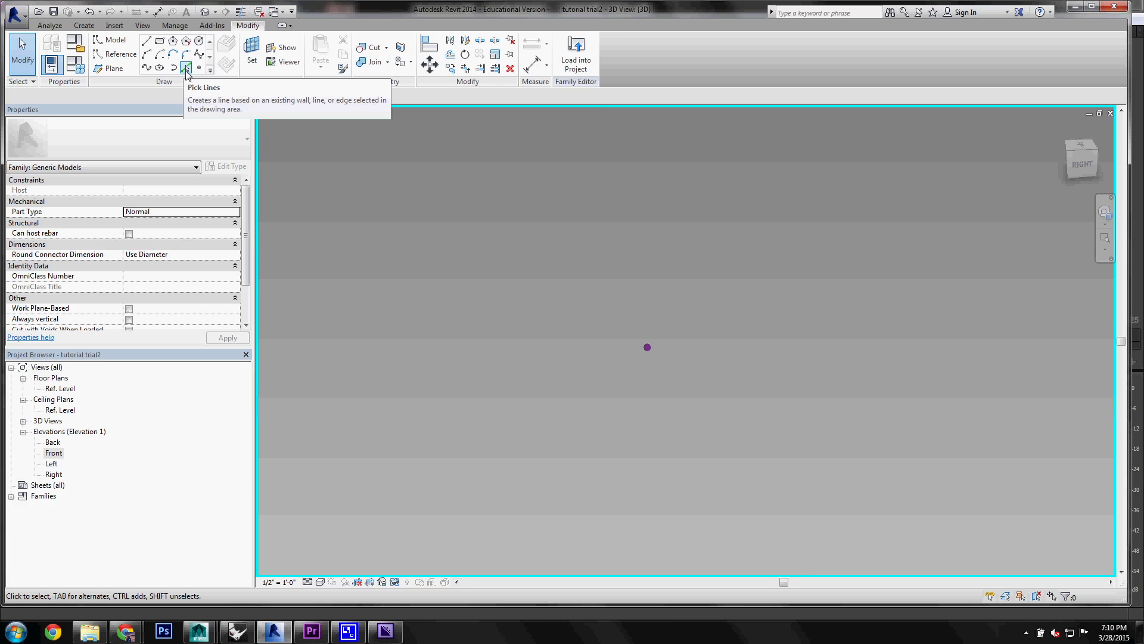
left_click(198, 67)
left_click(648, 348)
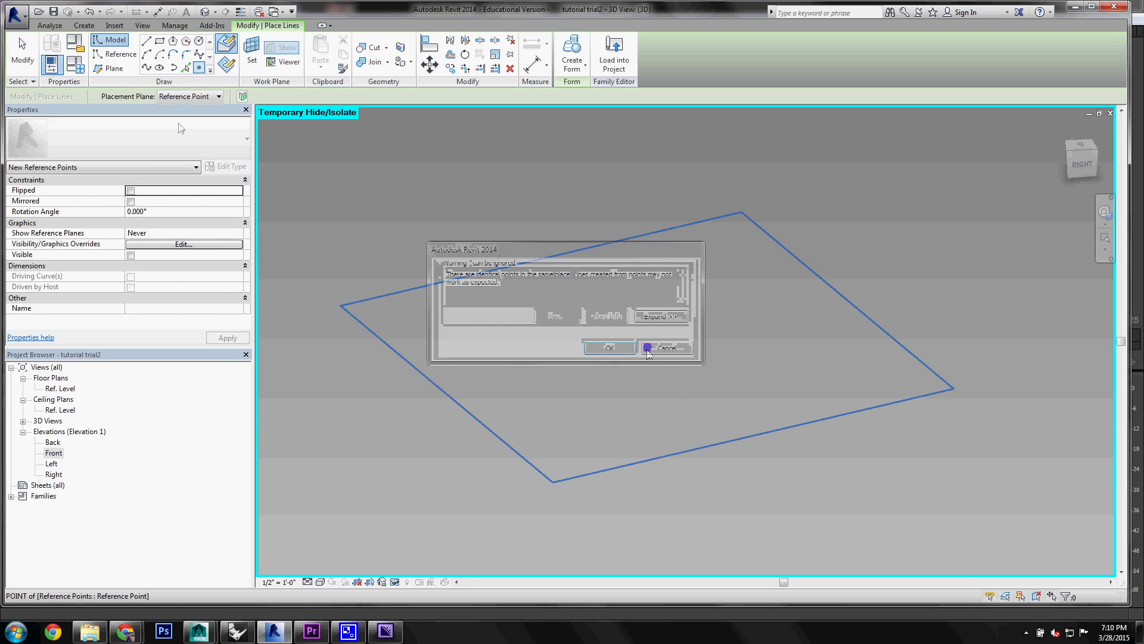
left_click(649, 349)
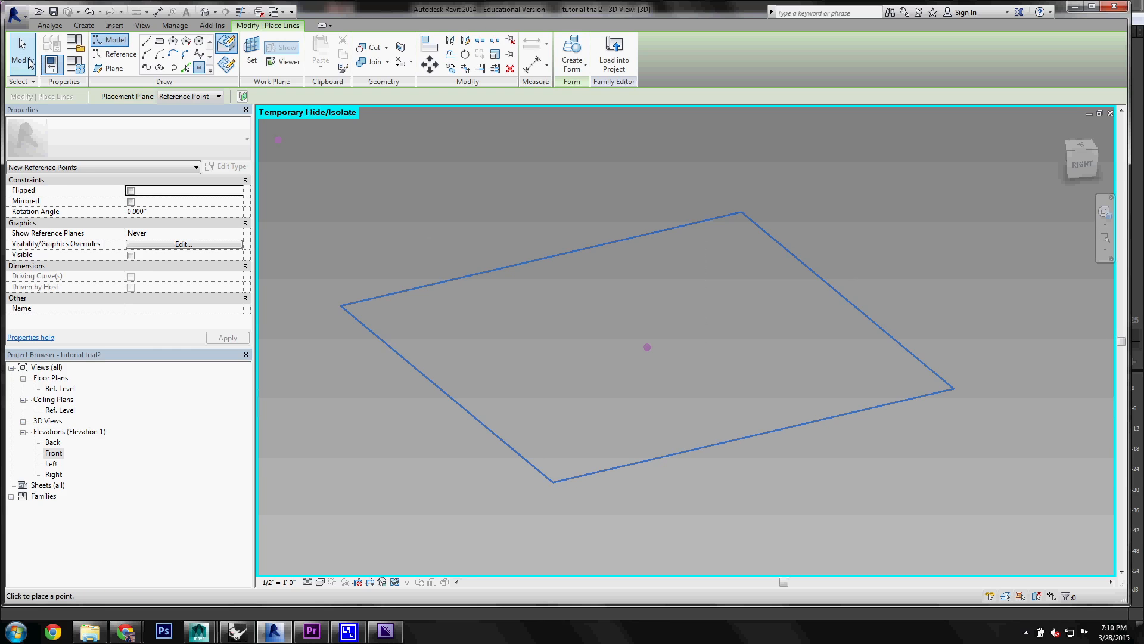
Move the new reference point up from its host point and set its offset to 9' 0".
left_click(30, 63)
left_click(648, 348)
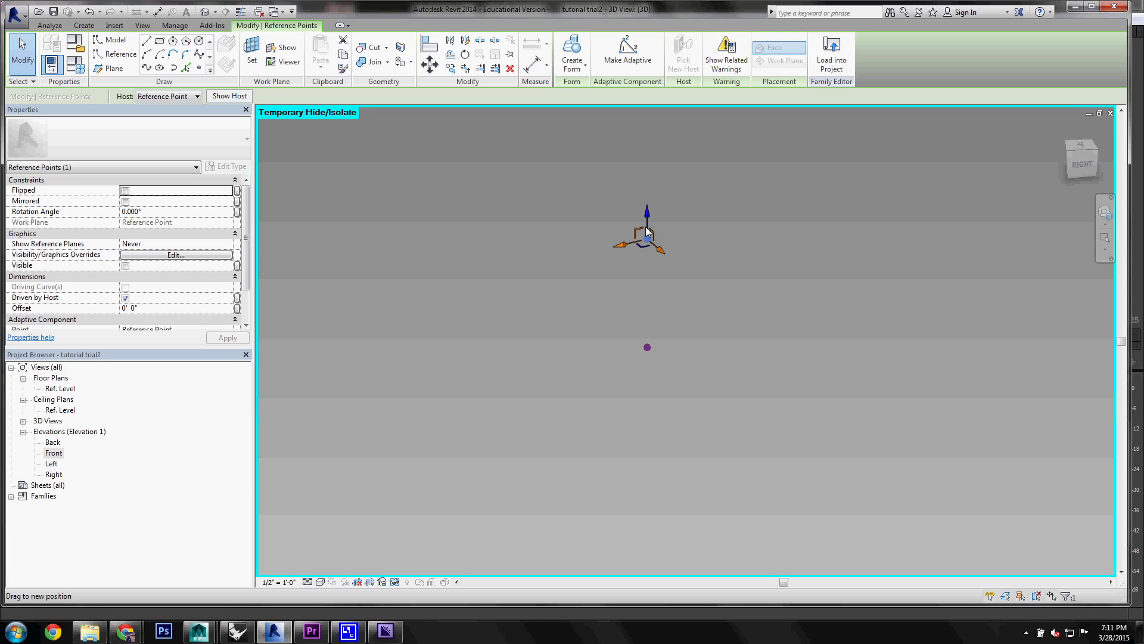
left_click(182, 308)
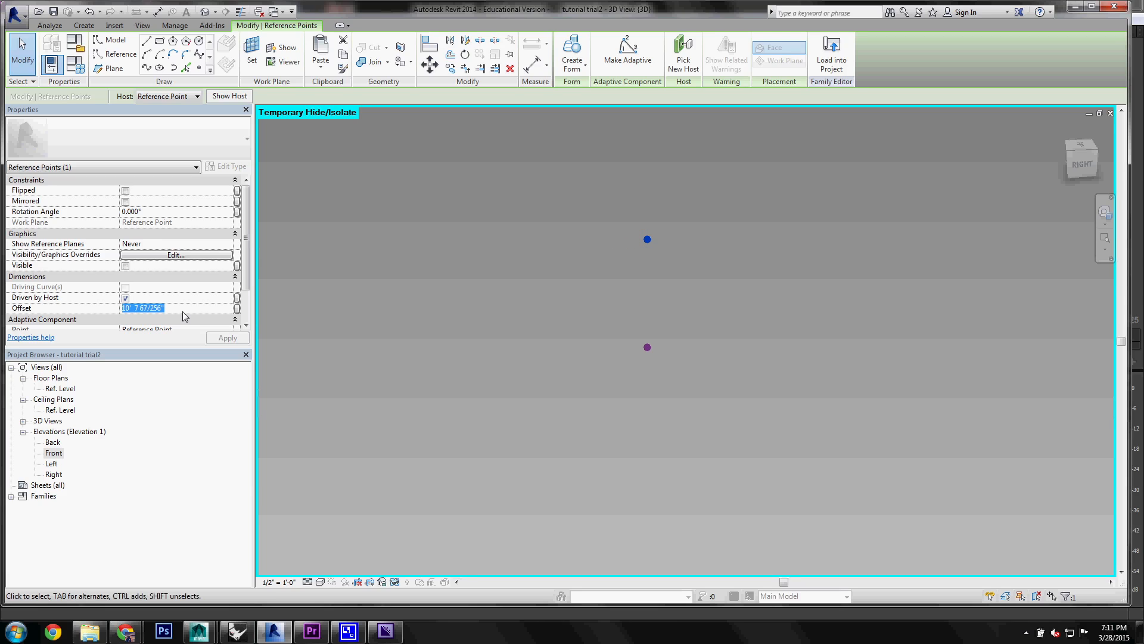
type("9'  0")
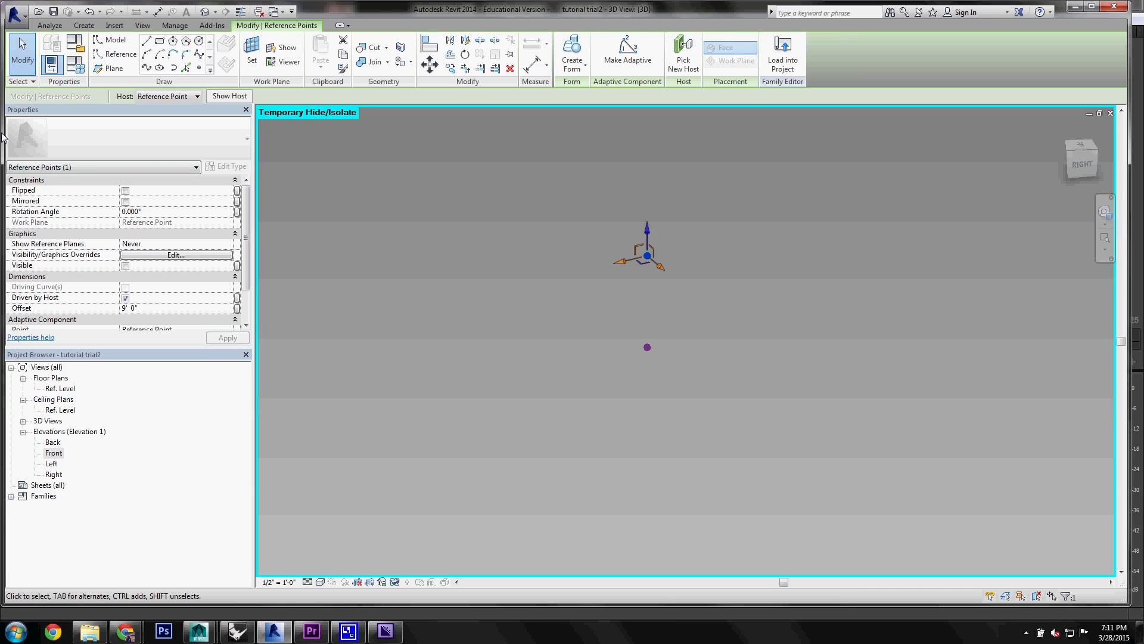
left_click(581, 352)
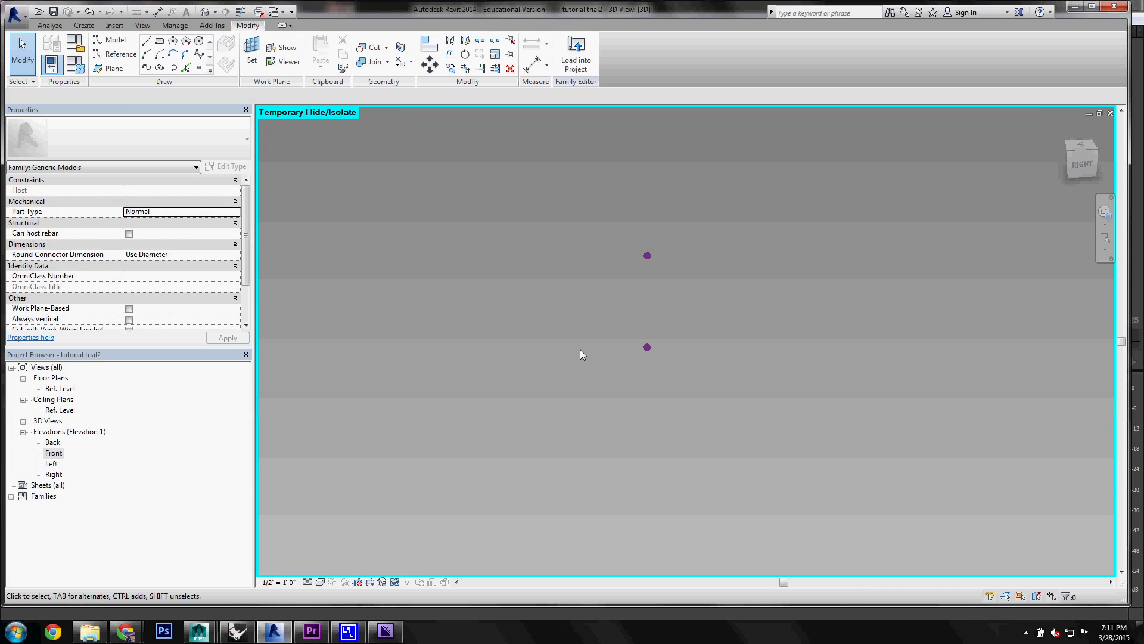
Restore the hidden elements, then temporarily isolate only the reference point at adaptive point 4.
left_click(395, 582)
left_click(461, 571)
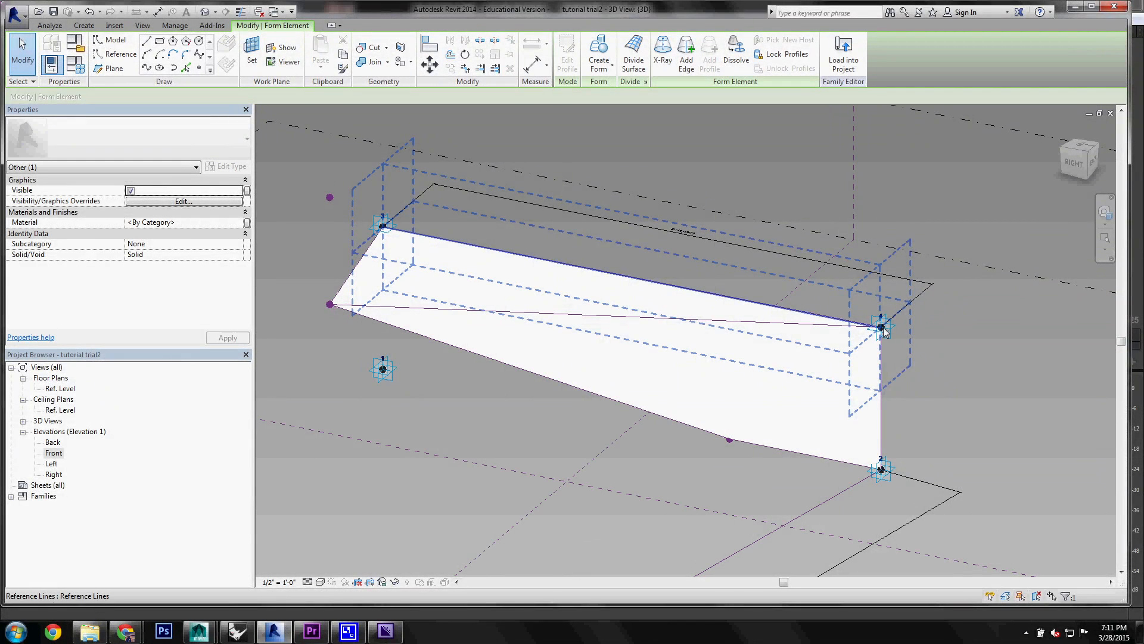
left_click(883, 327)
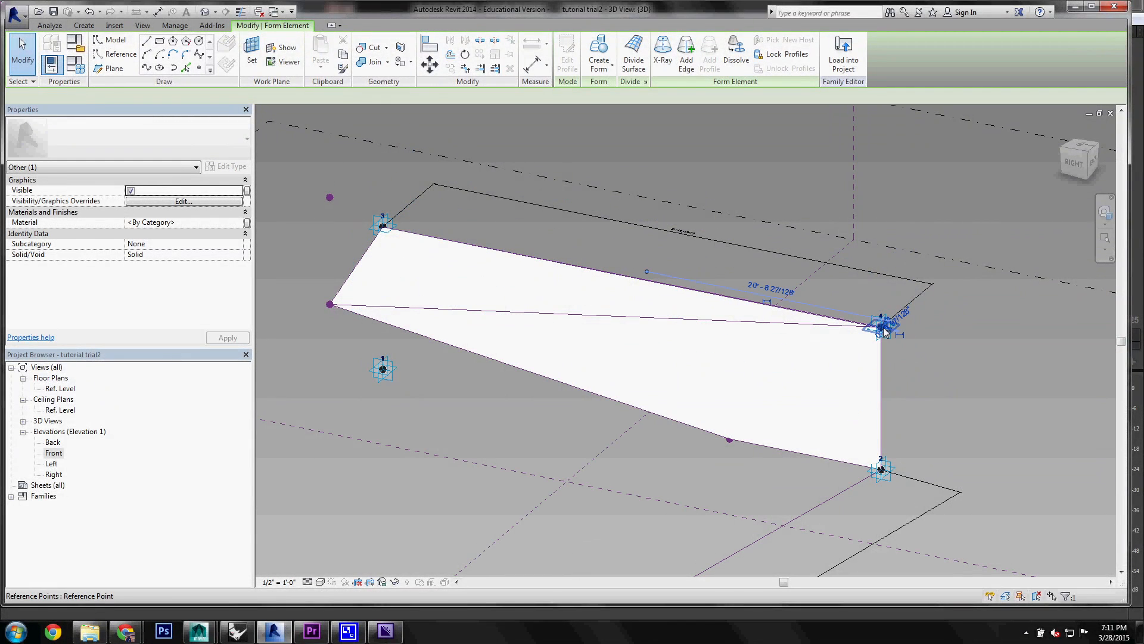
key("h")
key("i")
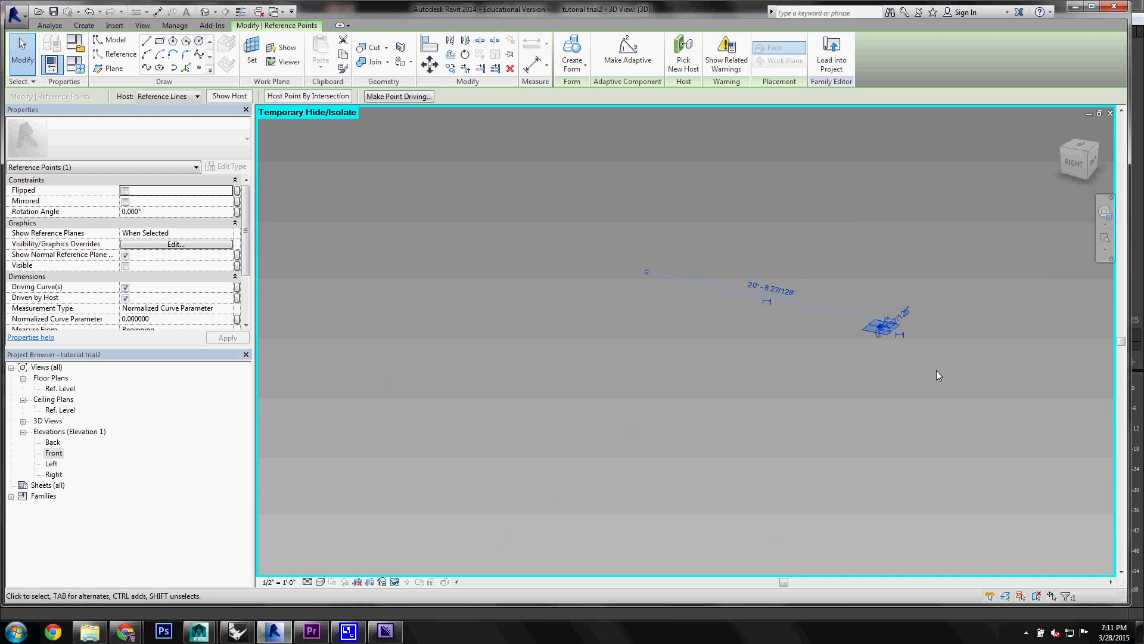
left_click(936, 370)
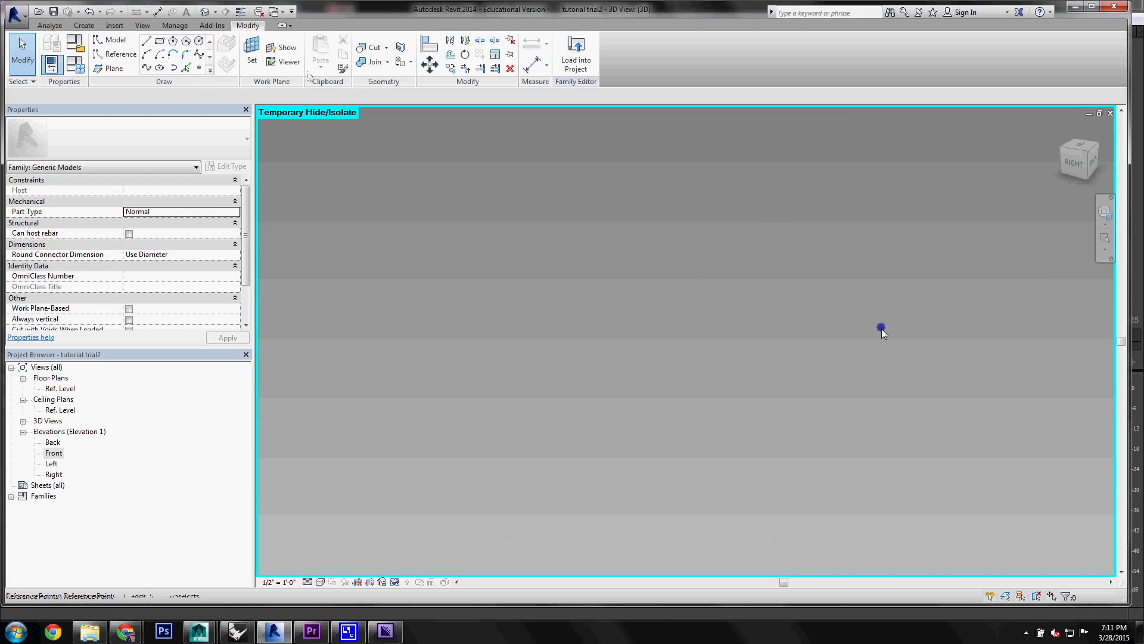
Set the work plane to the isolated reference point's plane at adaptive point 4 and place a new reference point directly on it.
left_click(261, 58)
left_click(883, 328)
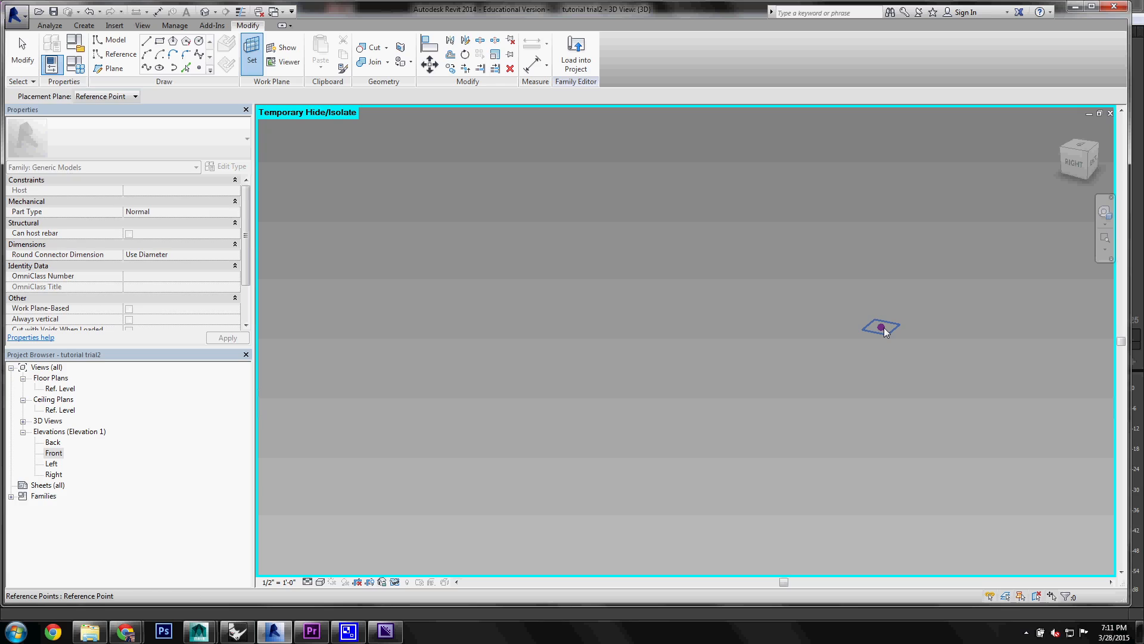
left_click(884, 330)
left_click(199, 67)
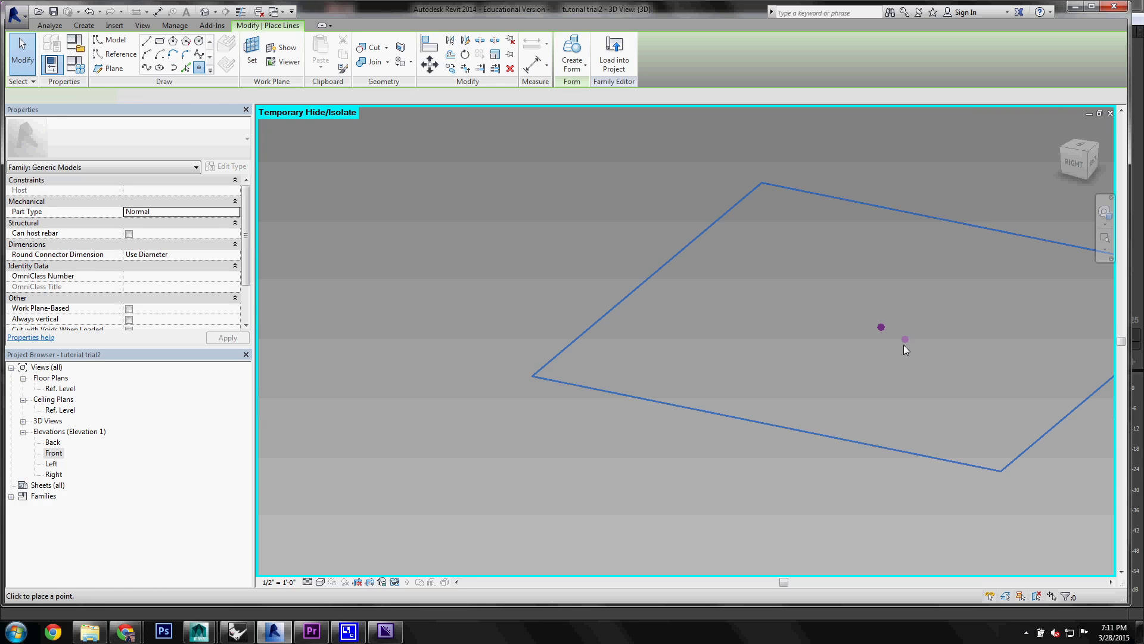
left_click(883, 327)
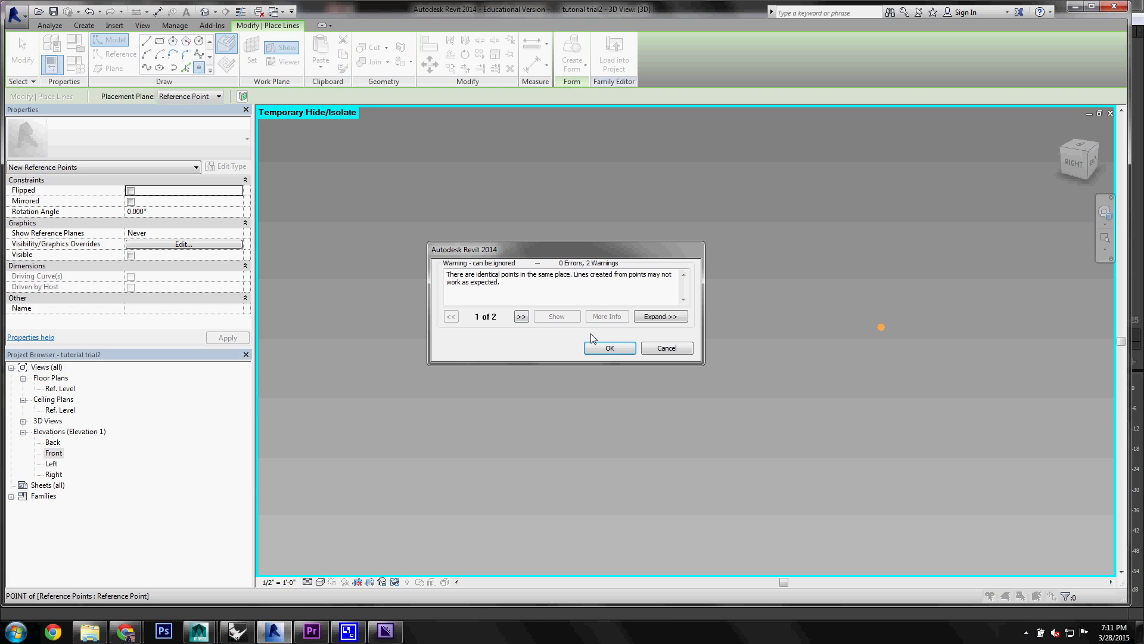
left_click(602, 346)
left_click(36, 51)
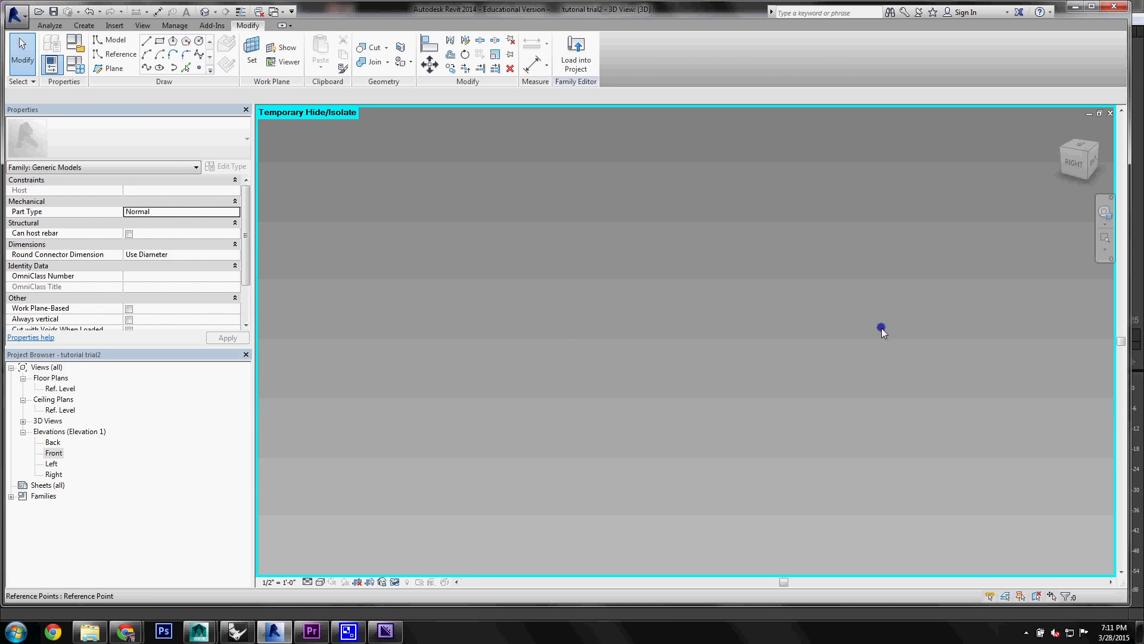
Move the new reference point up from its host at adaptive point 4 and set its offset to -9' 0".
left_click(882, 328)
left_click_drag(882, 354, 888, 290)
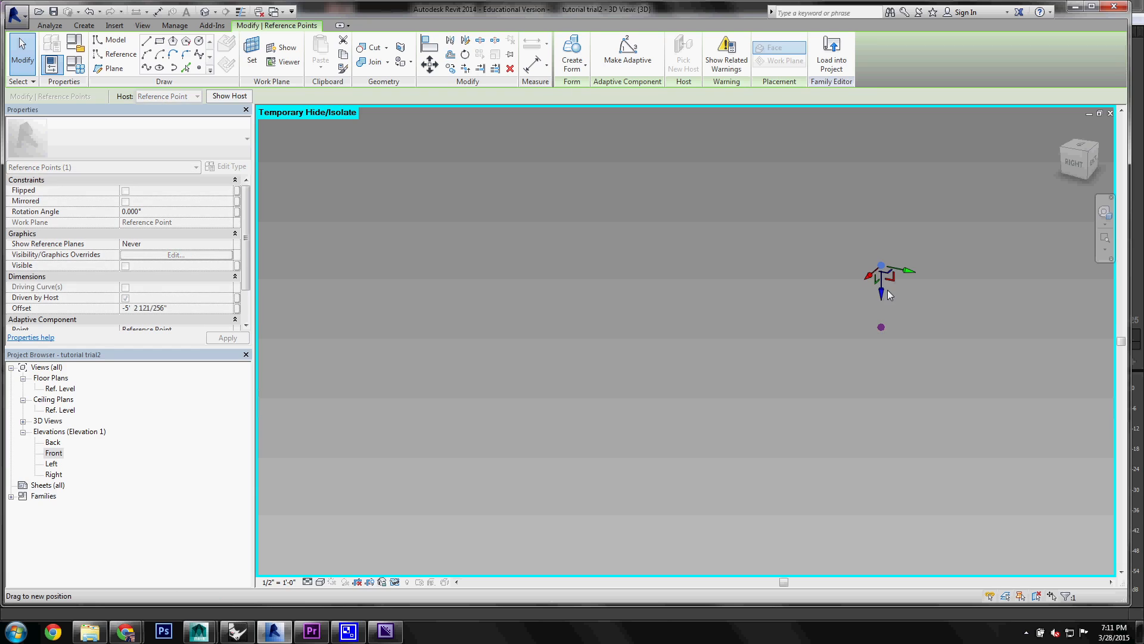
left_click(181, 309)
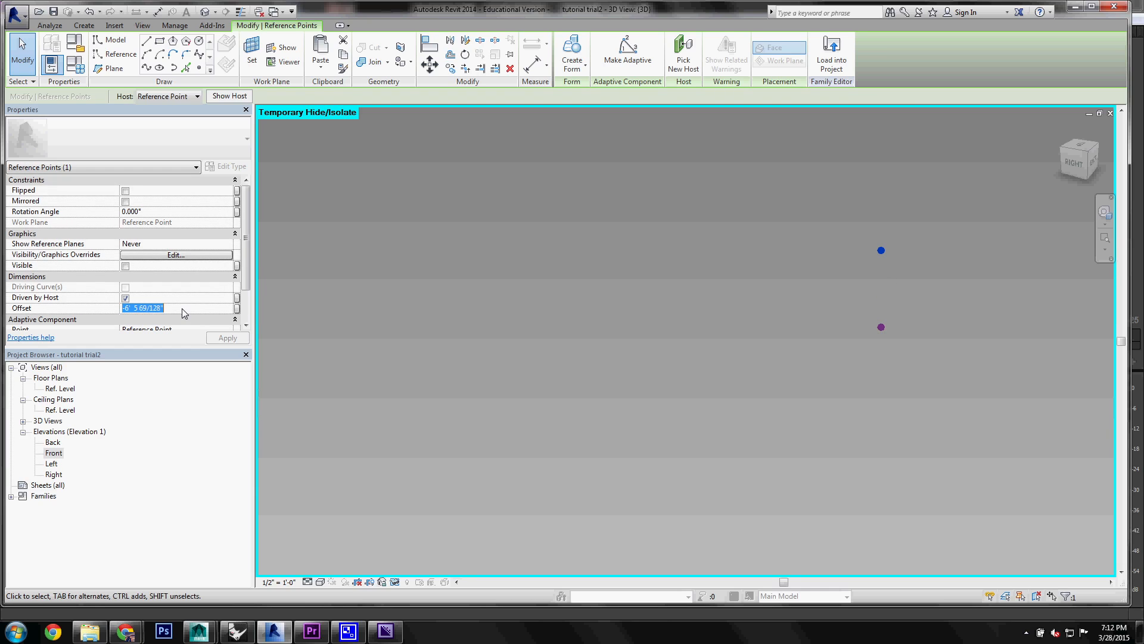
type("-9'  0")
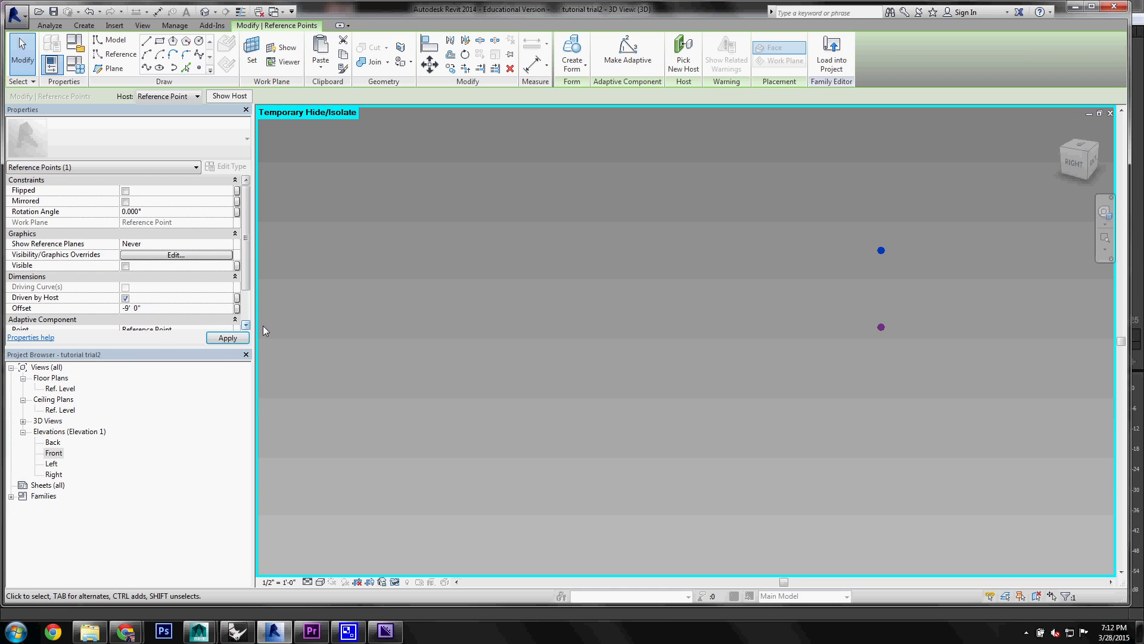
key("Return")
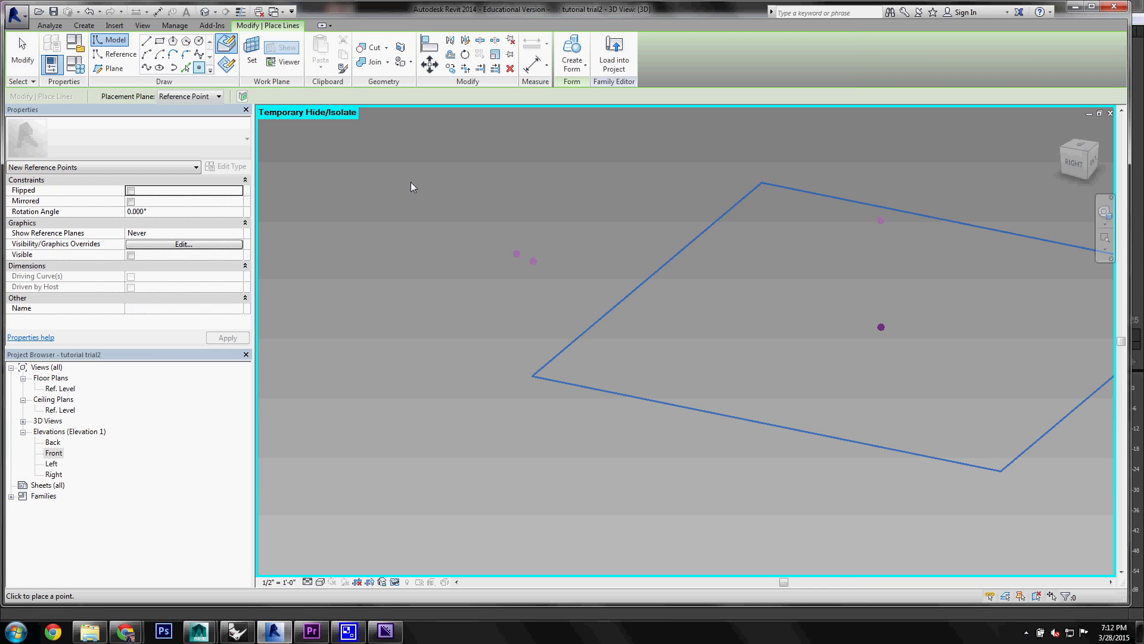
Delete the stray reference point placed away from the host and reset the temporary isolation.
key("Escape")
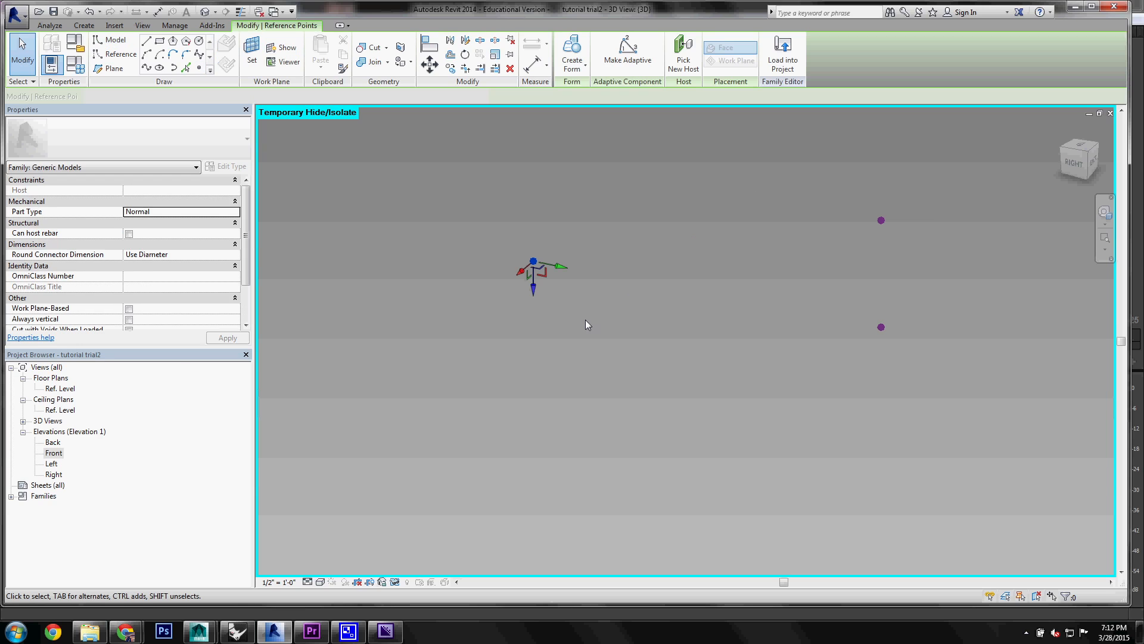
key("Delete")
left_click(397, 582)
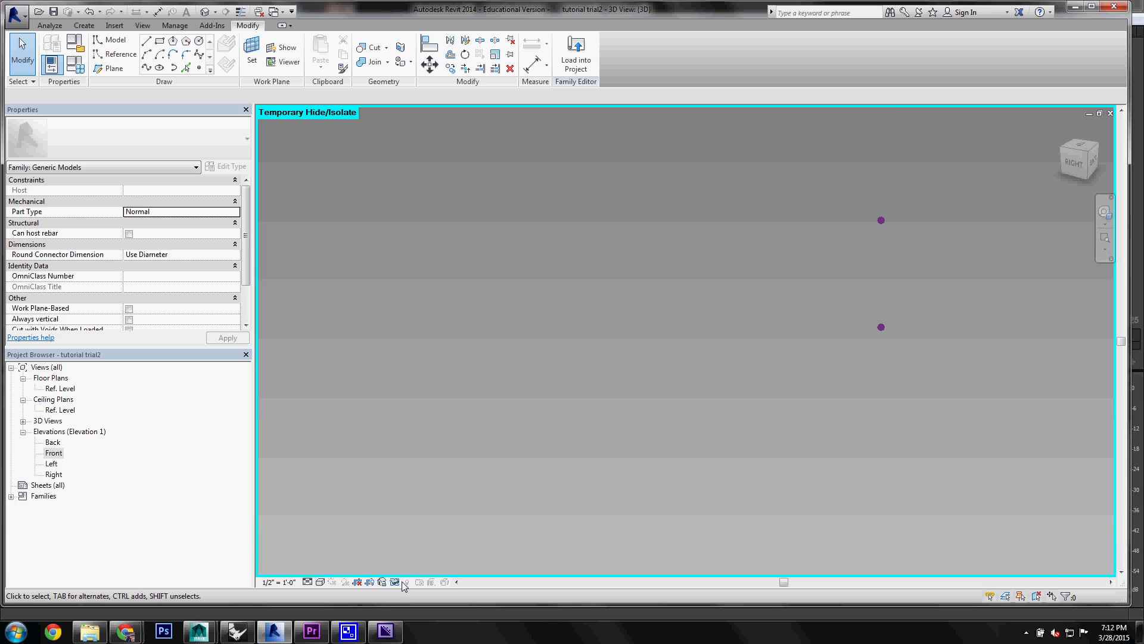
left_click(411, 571)
Temporarily isolate the reference point hosted on adaptive point 3.
middle_click_drag(598, 259, 785, 240, "shift")
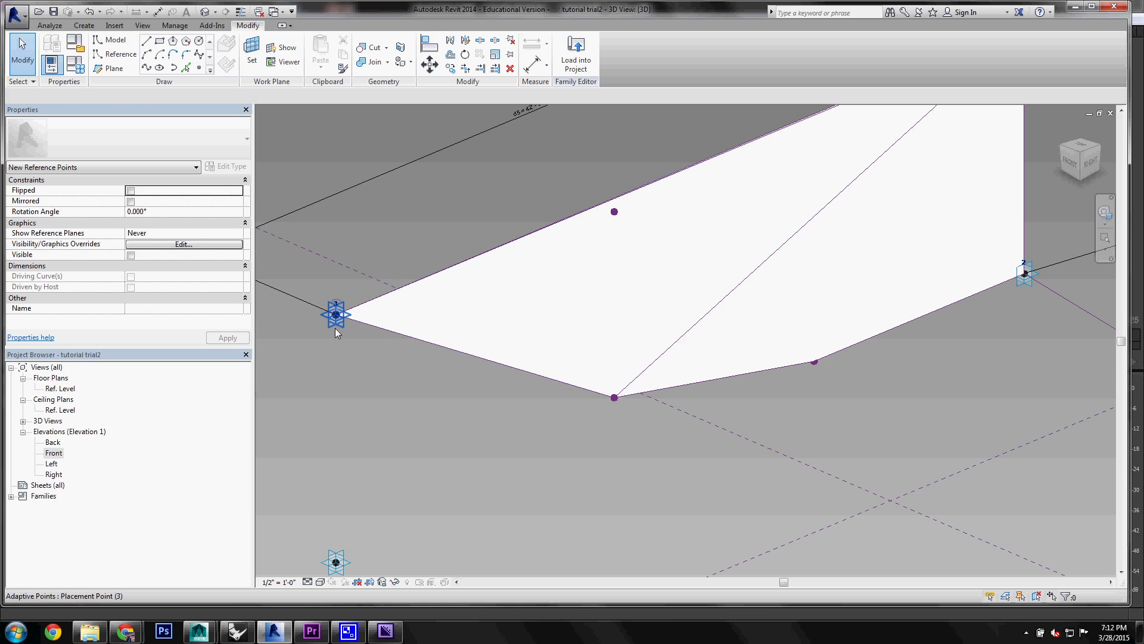
left_click(337, 332)
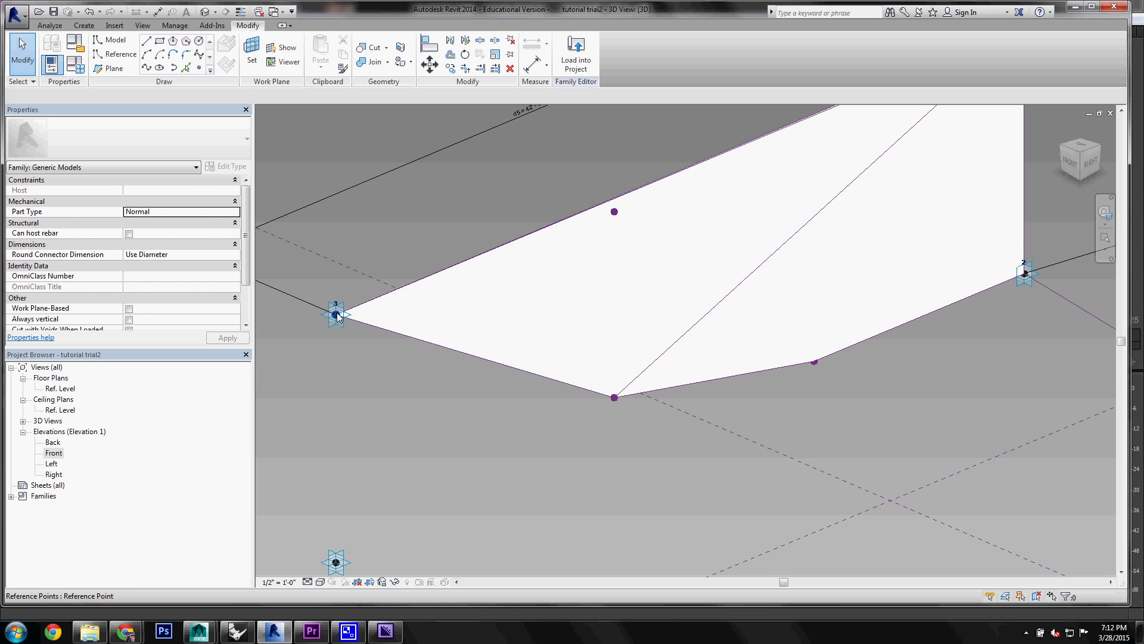
left_click(338, 316)
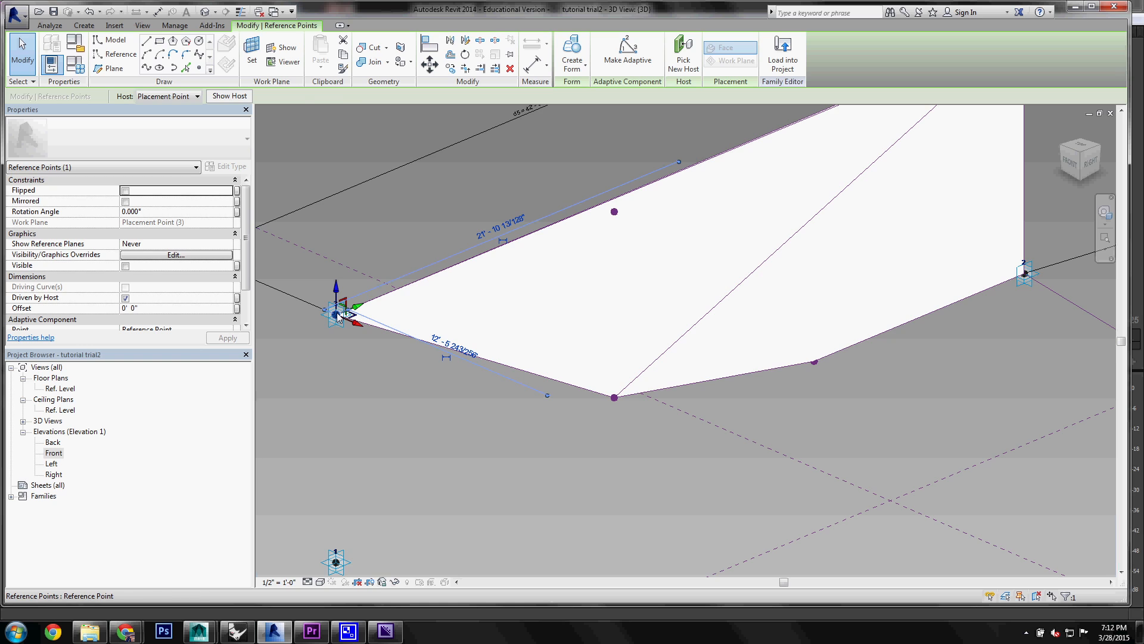
key("h")
key("i")
left_click(319, 153)
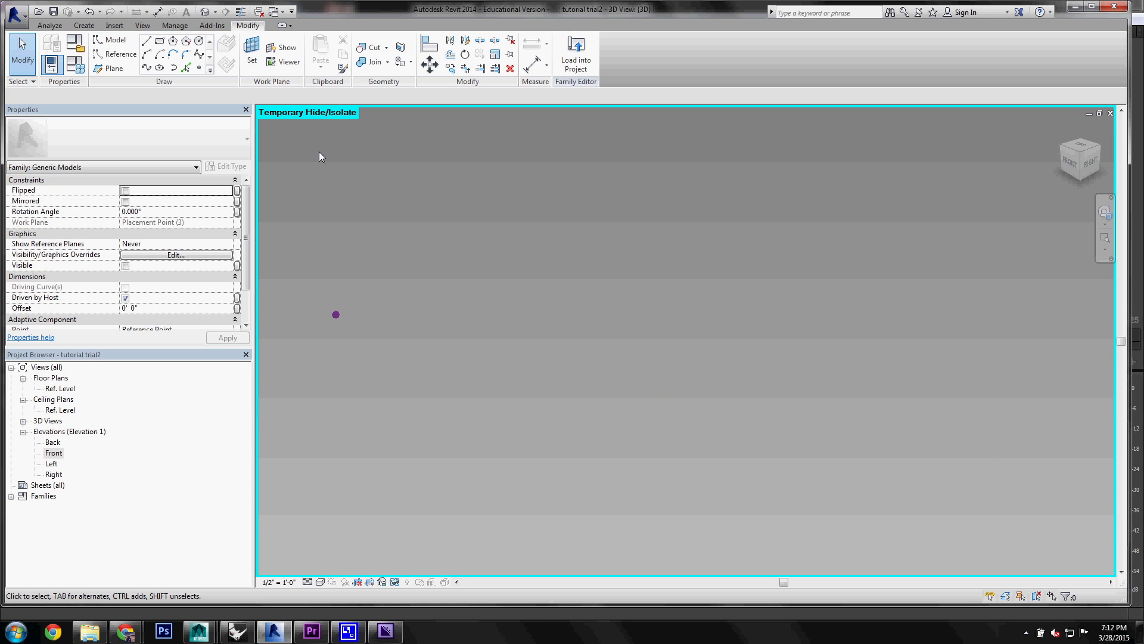
Set the work plane to the plane of adaptive point 3's isolated reference point and place a new reference point on it.
left_click(253, 59)
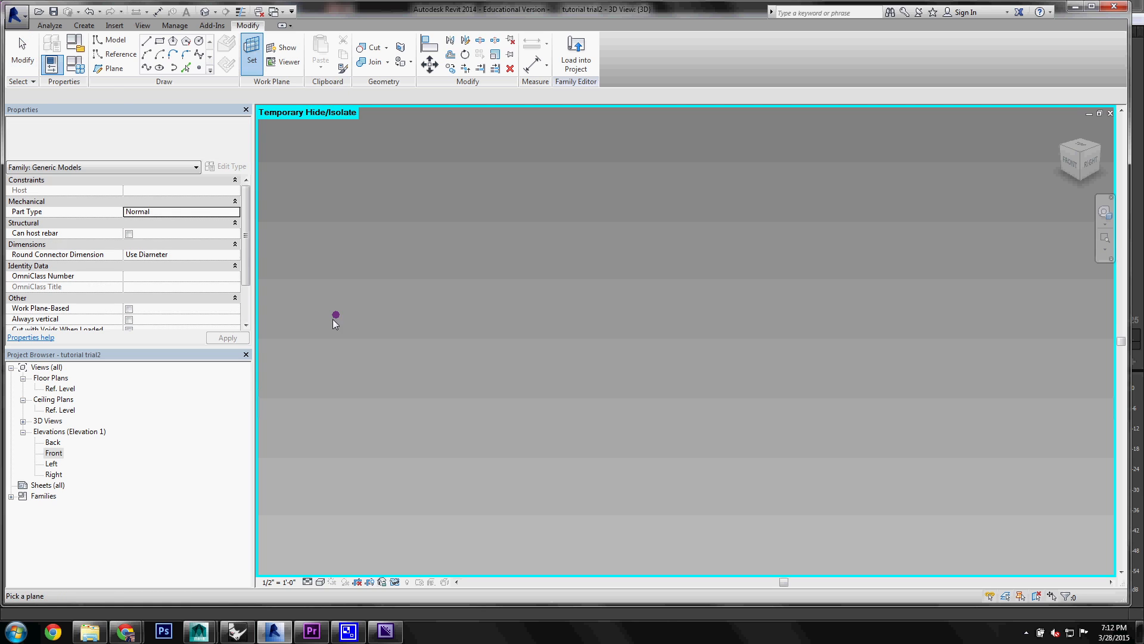
key("Tab")
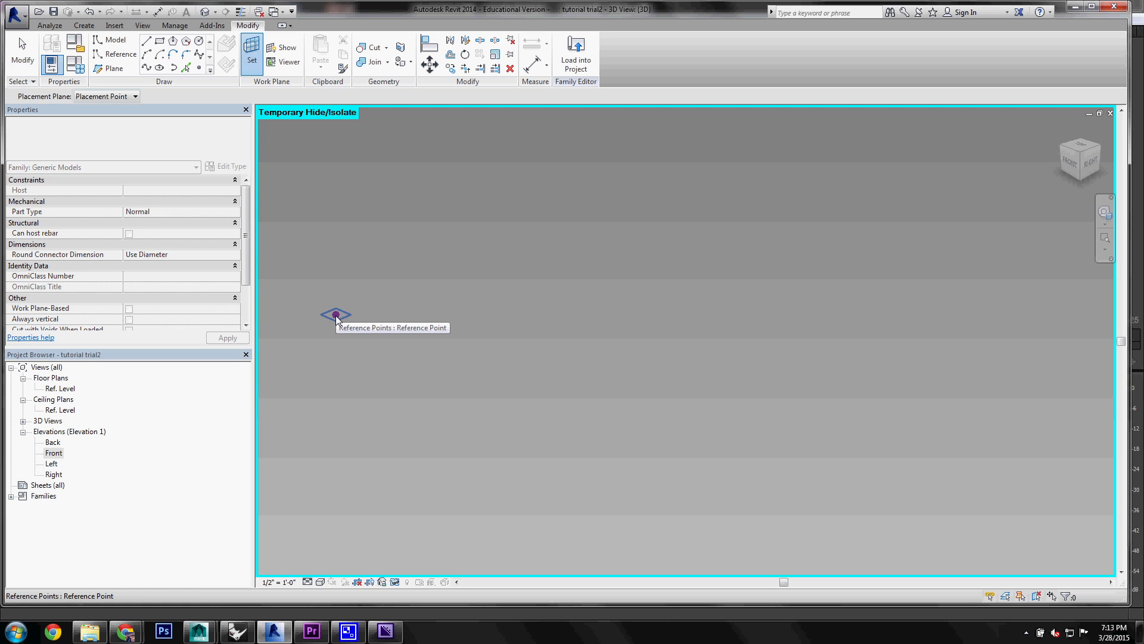
left_click(336, 319)
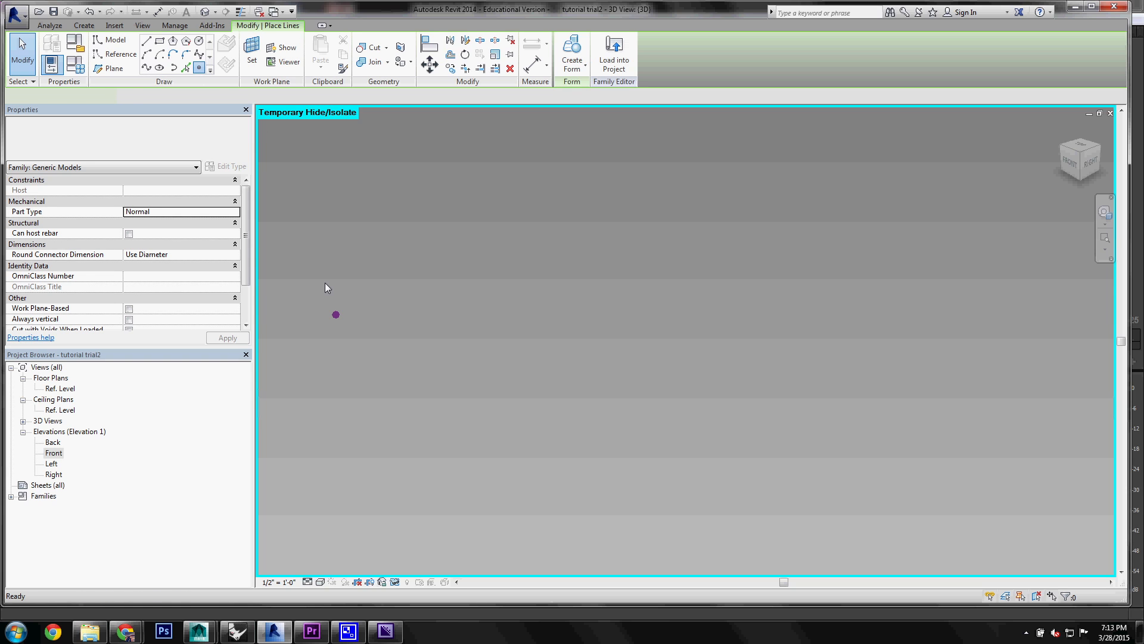
left_click(338, 319)
left_click(602, 349)
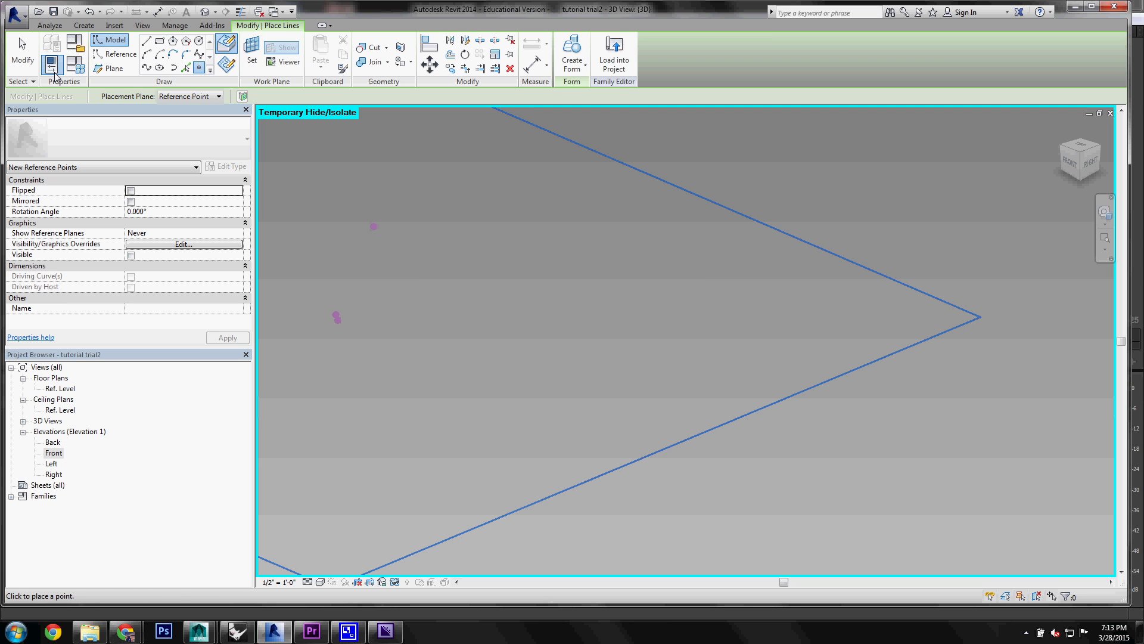
key("Escape")
Move the new reference point up from its host at adaptive point 3 and set its offset to 9' 0".
left_click(342, 318)
key("Escape")
left_click_drag(340, 304, 341, 230)
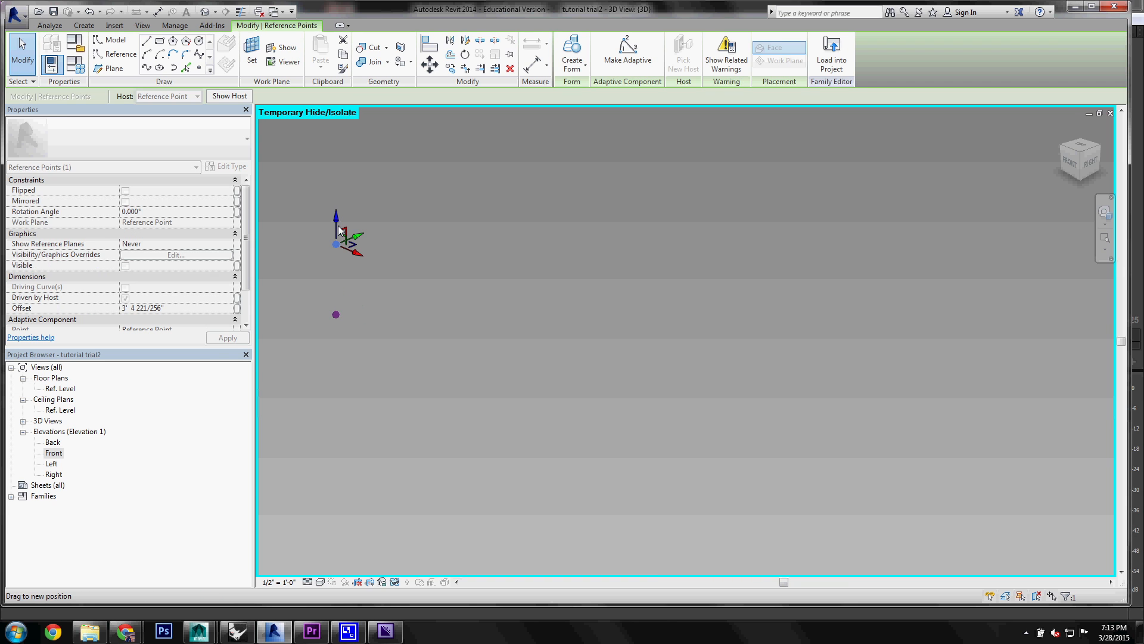
left_click(184, 308)
type("9' 0")
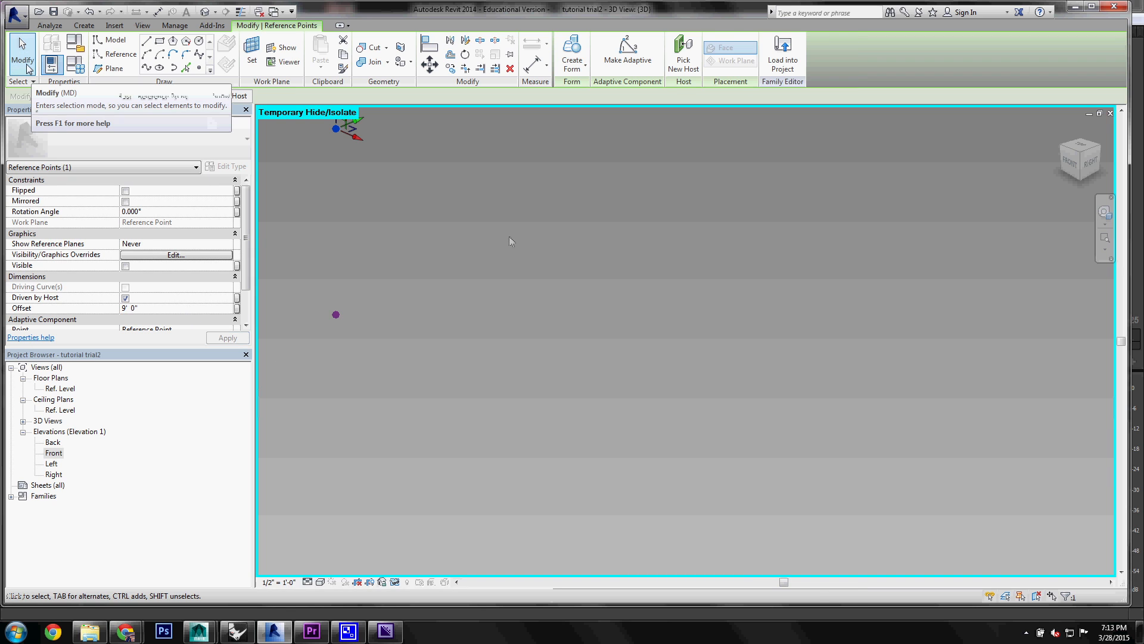
left_click(445, 150)
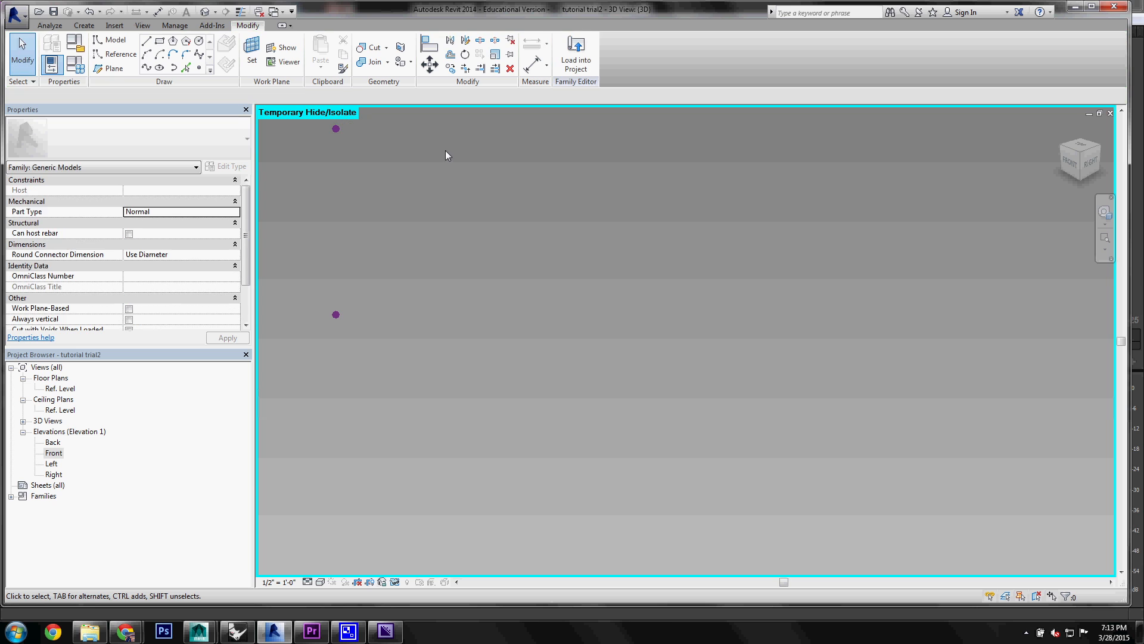
Reset the temporary isolation so the surfaces and all offset reference points are displayed together.
left_click(395, 582)
left_click(416, 569)
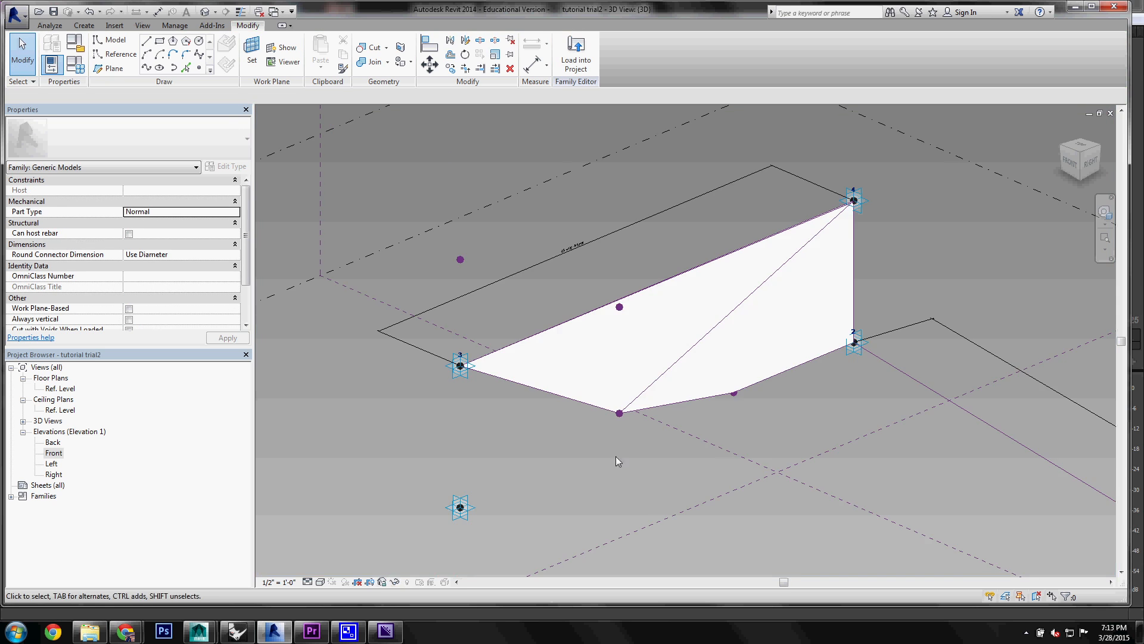
middle_click_drag(616, 456, 421, 451, "shift")
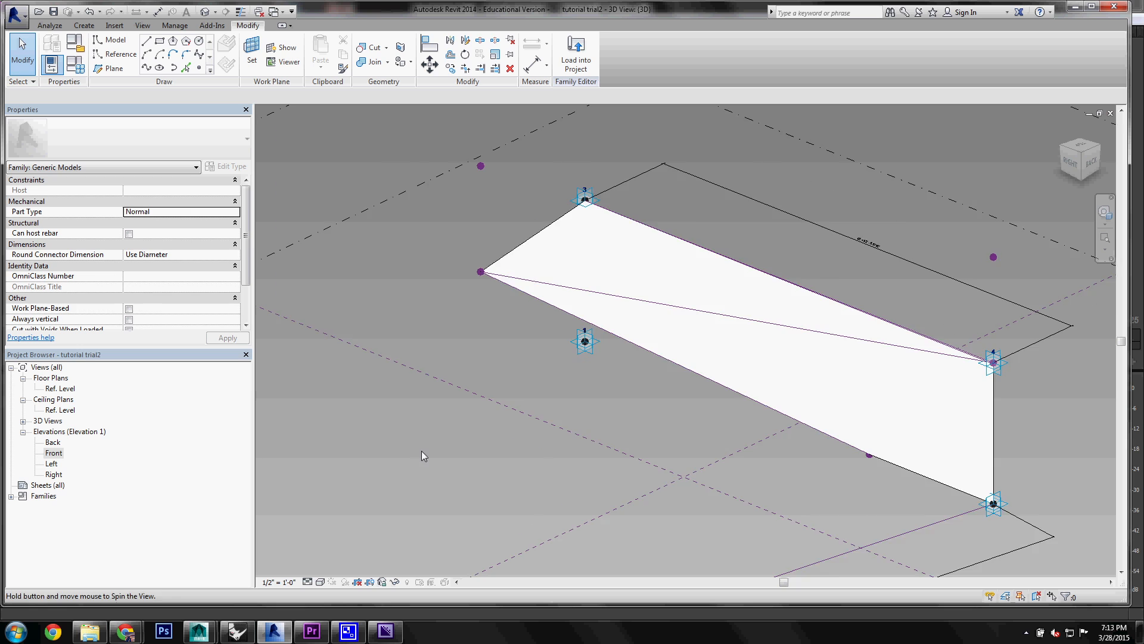
scroll(421, 451, "down", 2)
scroll(562, 359, "up", 1)
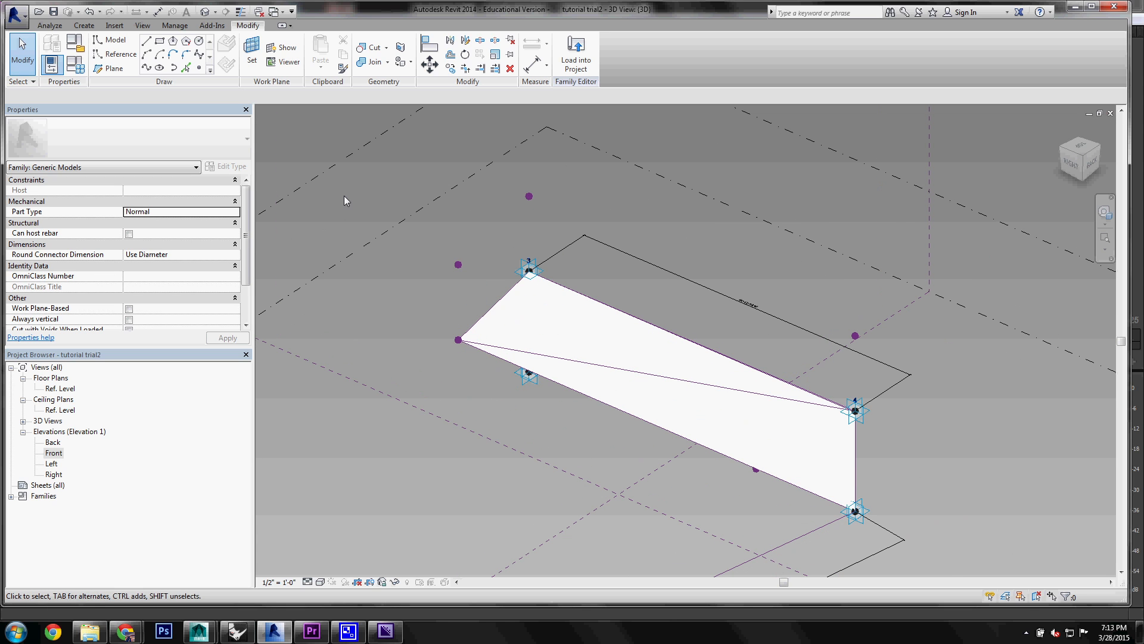
Draw chained reference lines from adaptive point 3 up to its offset point, across to the neighbouring offset point and down to the surface corner.
left_click(119, 54)
left_click(529, 271)
left_click(529, 196)
left_click(459, 266)
left_click(458, 341)
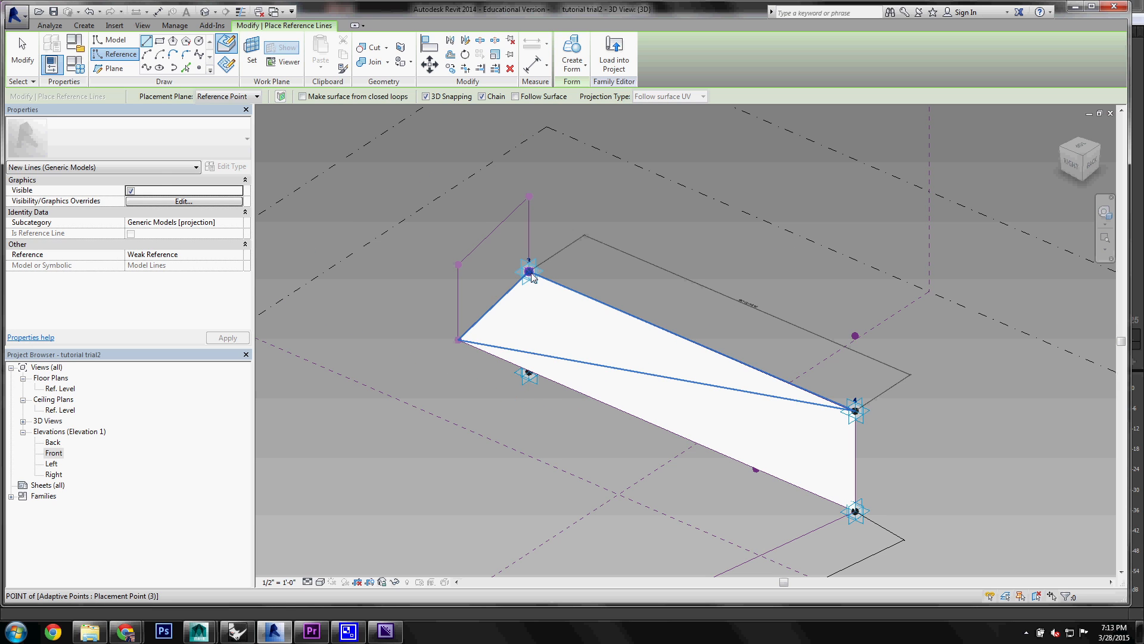
left_click(529, 272)
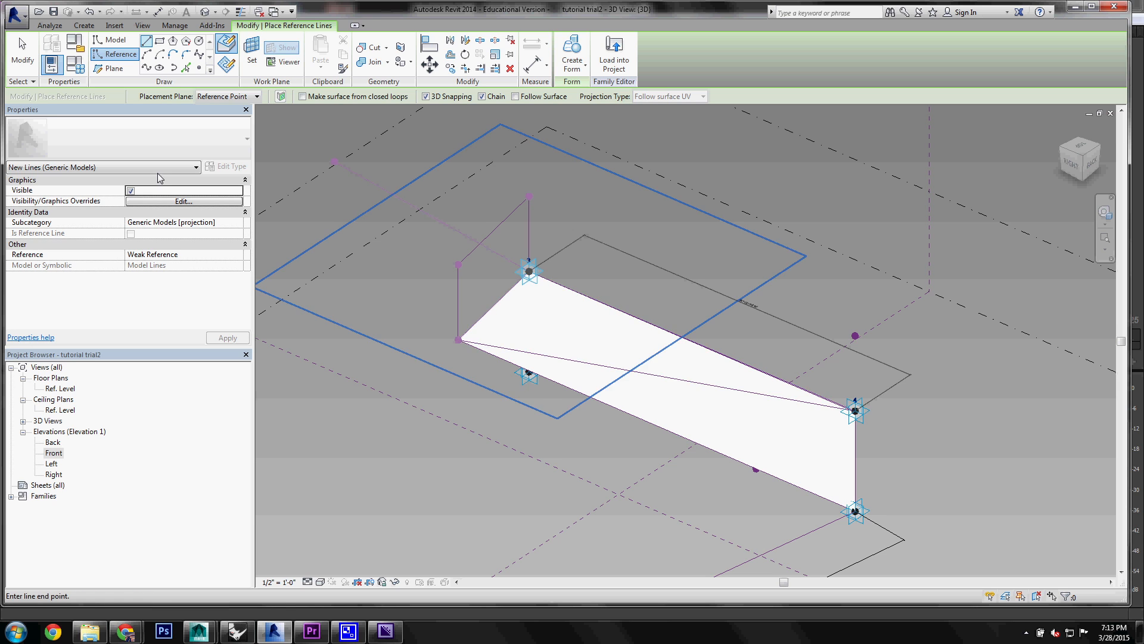
left_click(30, 60)
Create a solid form from the three new reference lines and the existing surface edge closing their loop.
left_click(531, 227)
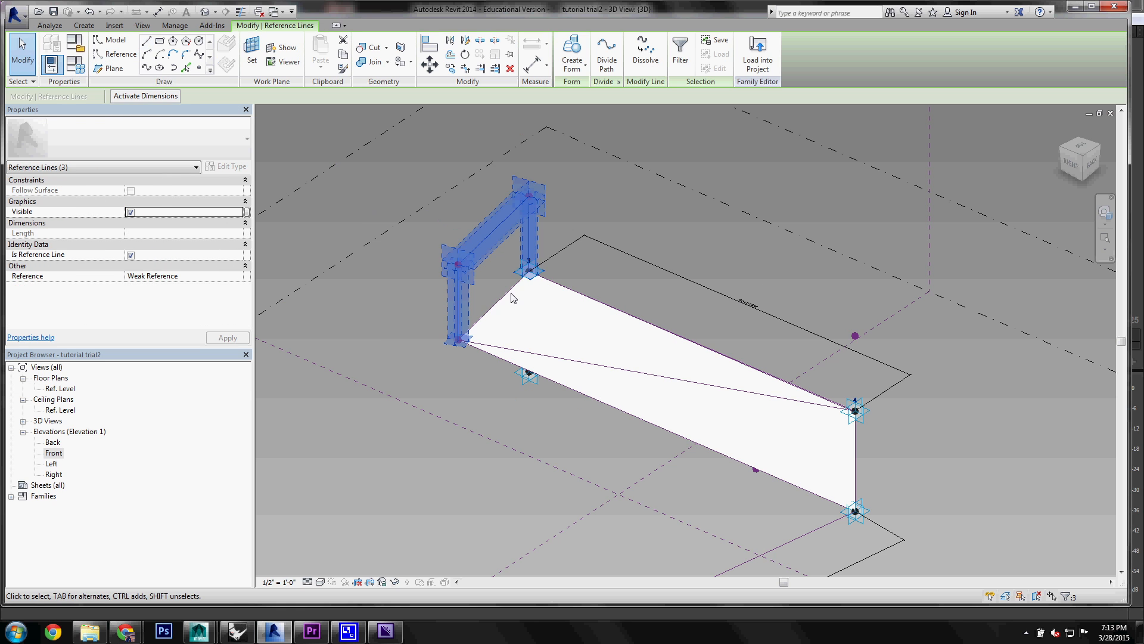
left_click(511, 293, "ctrl")
left_click(572, 59)
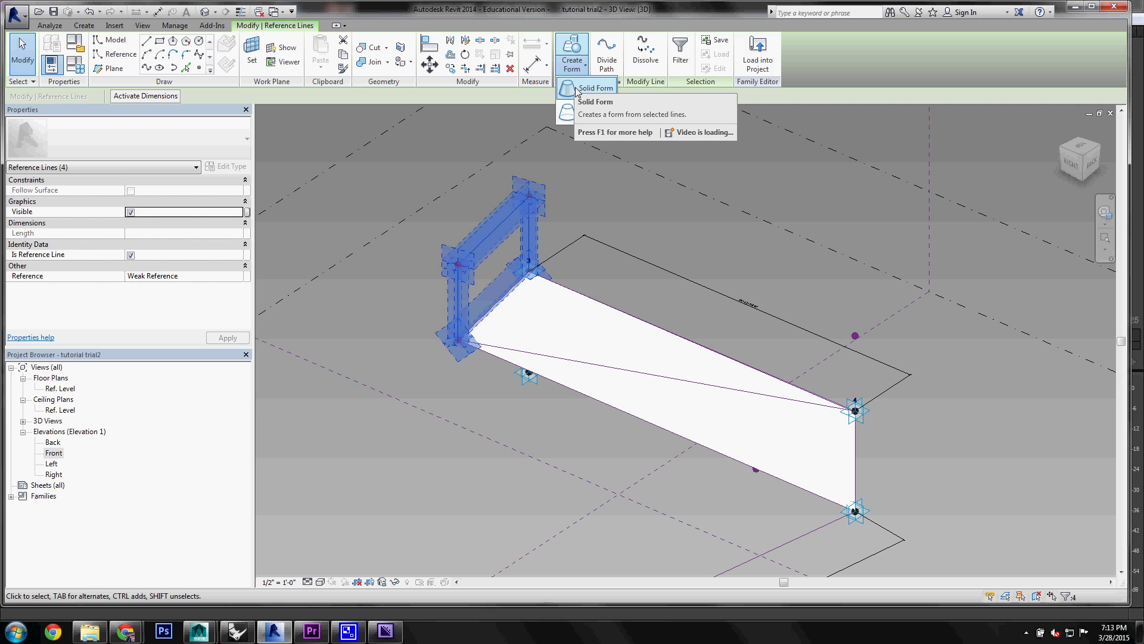
left_click(590, 88)
left_click(486, 383)
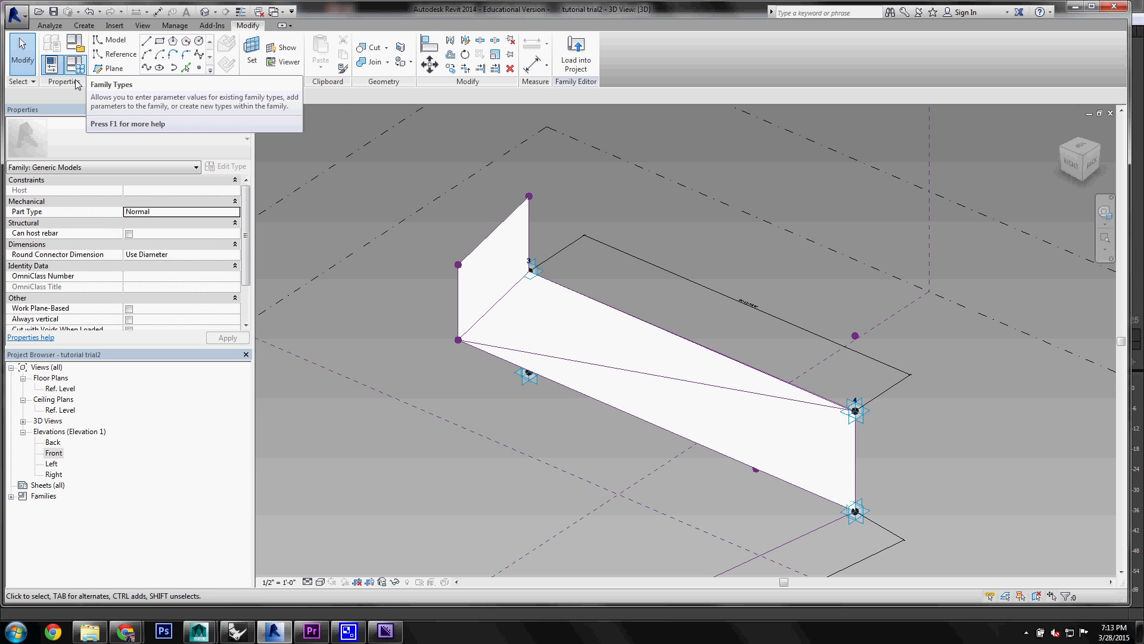
Draw chained reference lines from adaptive point 4 up to its offset point and across to the offset point above the surface corner.
left_click(114, 54)
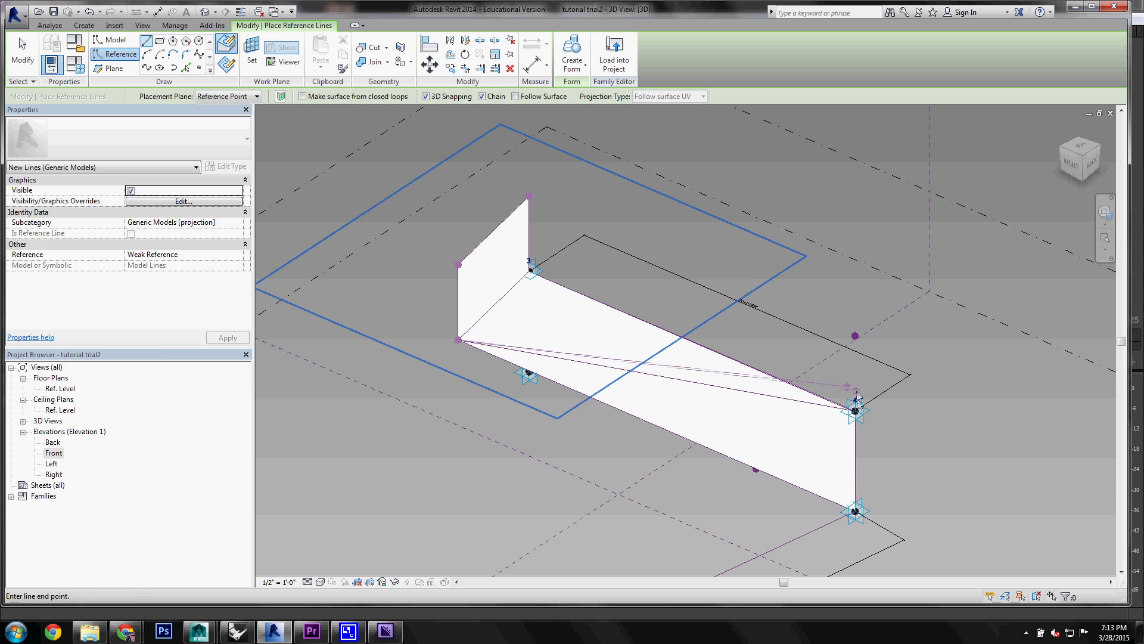
left_click(857, 383)
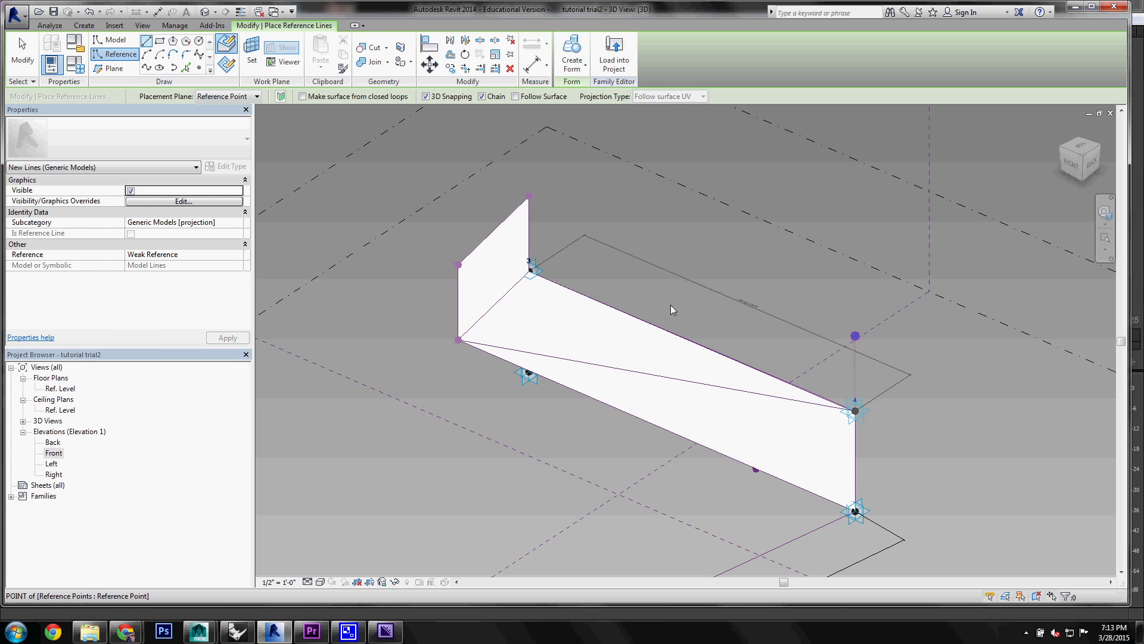
left_click(670, 305)
left_click(460, 264)
left_click(481, 345)
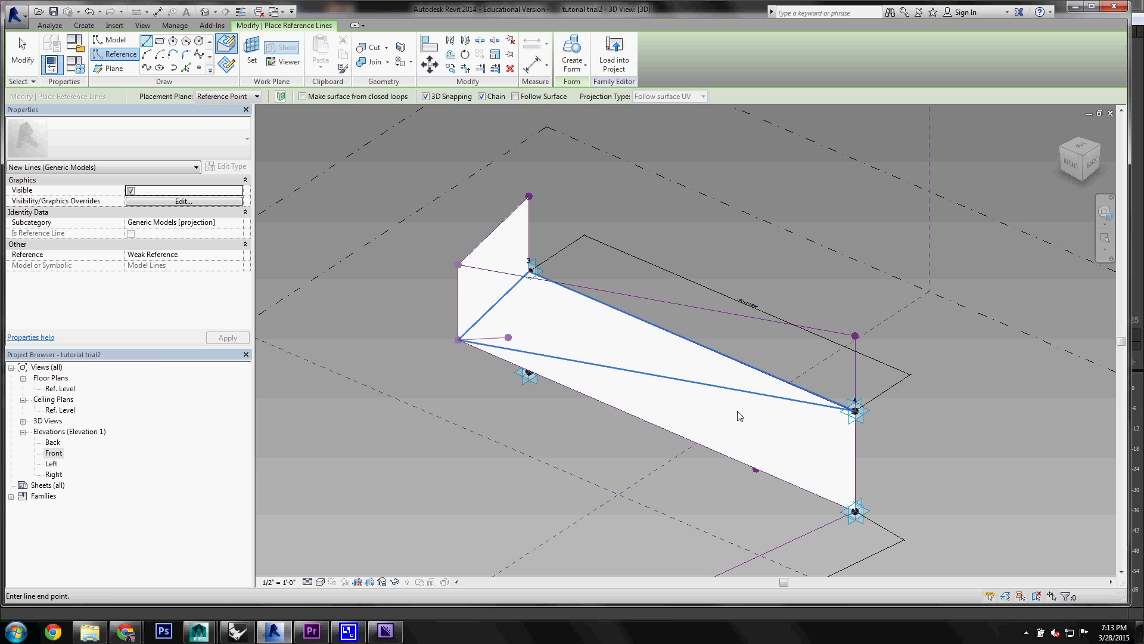
key("Escape")
key("Escape")
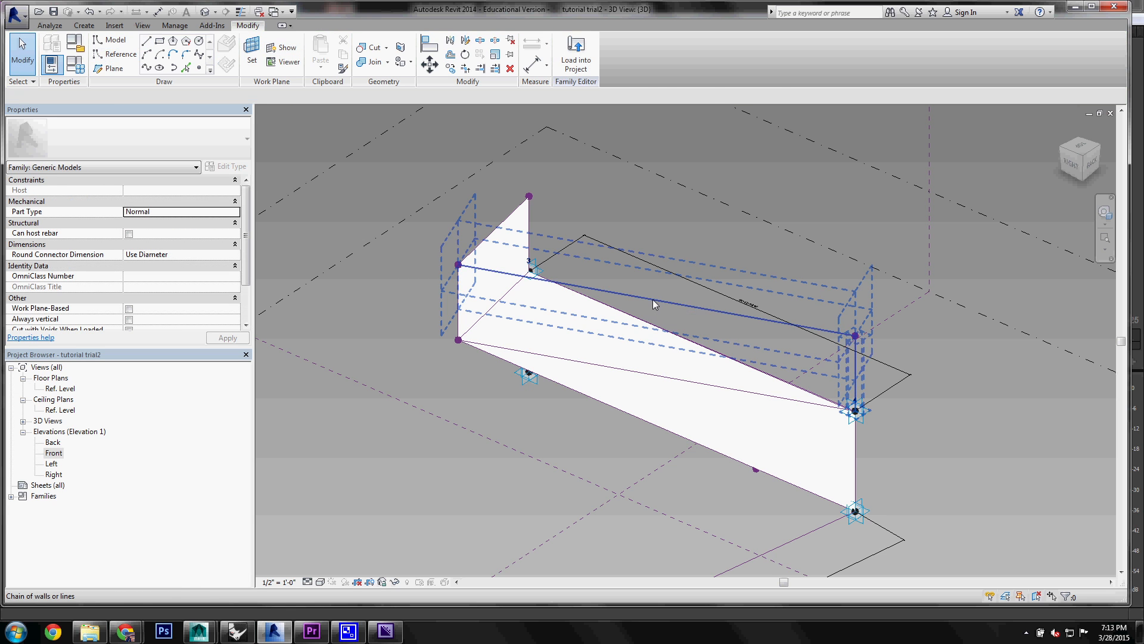
Create a solid form from the two new reference lines and the existing vertical and lower lines that close their loop.
left_click(653, 304)
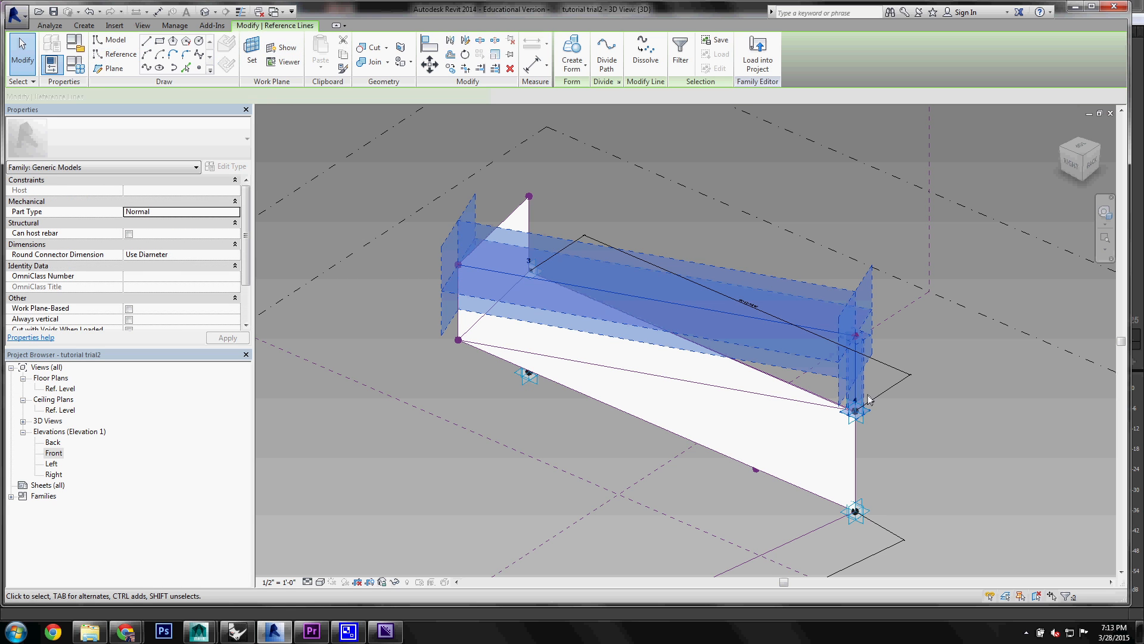
left_click(813, 404, "ctrl")
left_click(459, 312, "ctrl")
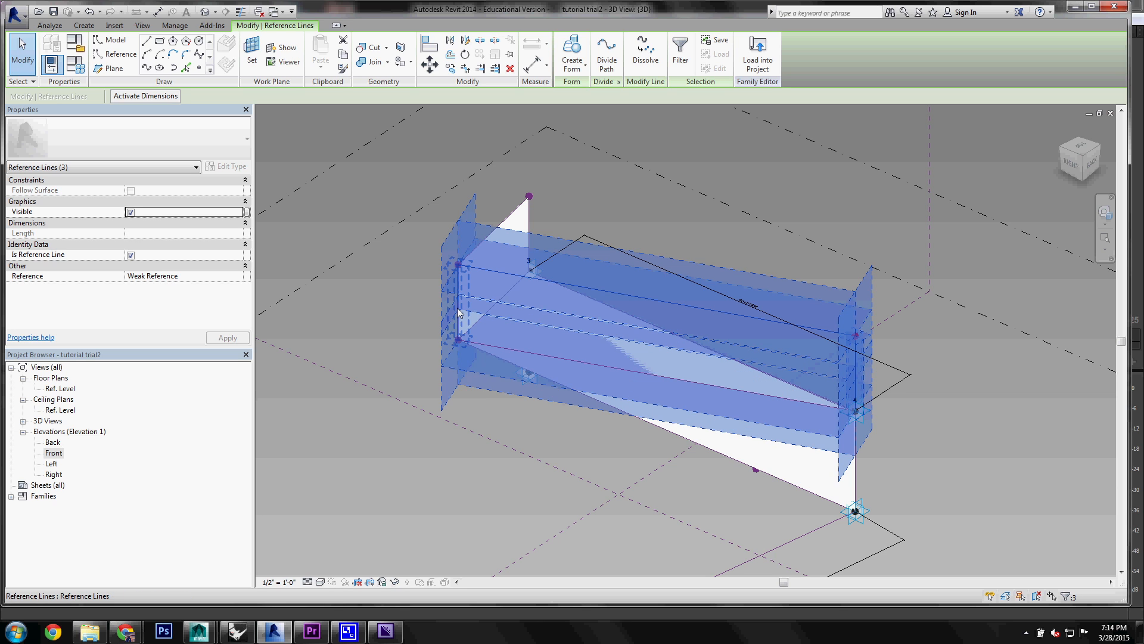
left_click(459, 312, "ctrl")
left_click(572, 62)
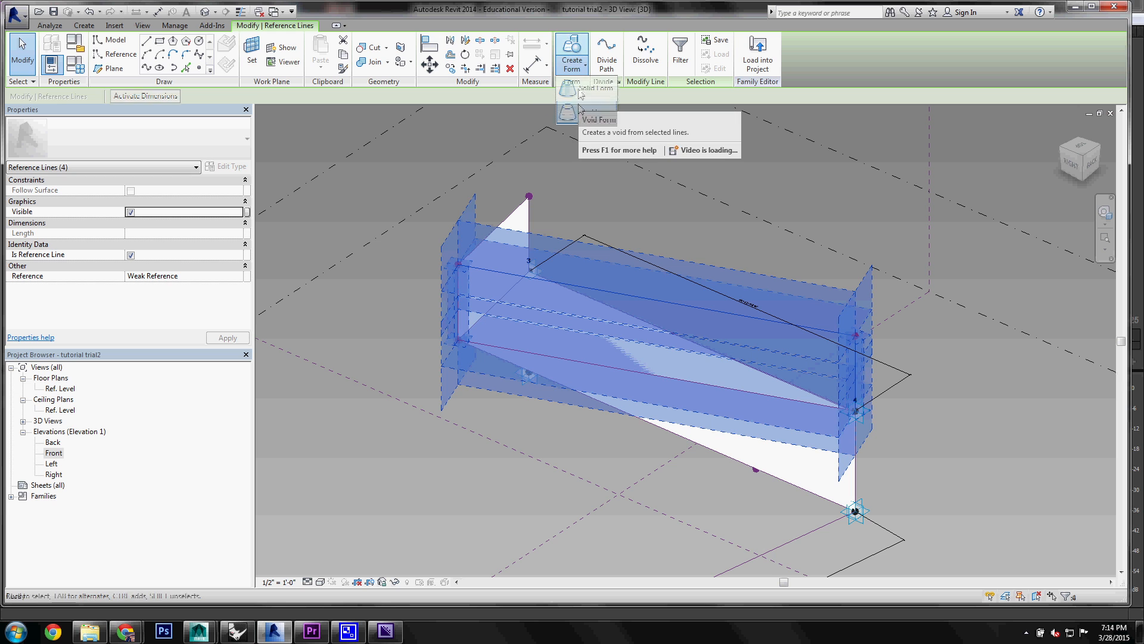
left_click(580, 111)
left_click(484, 543)
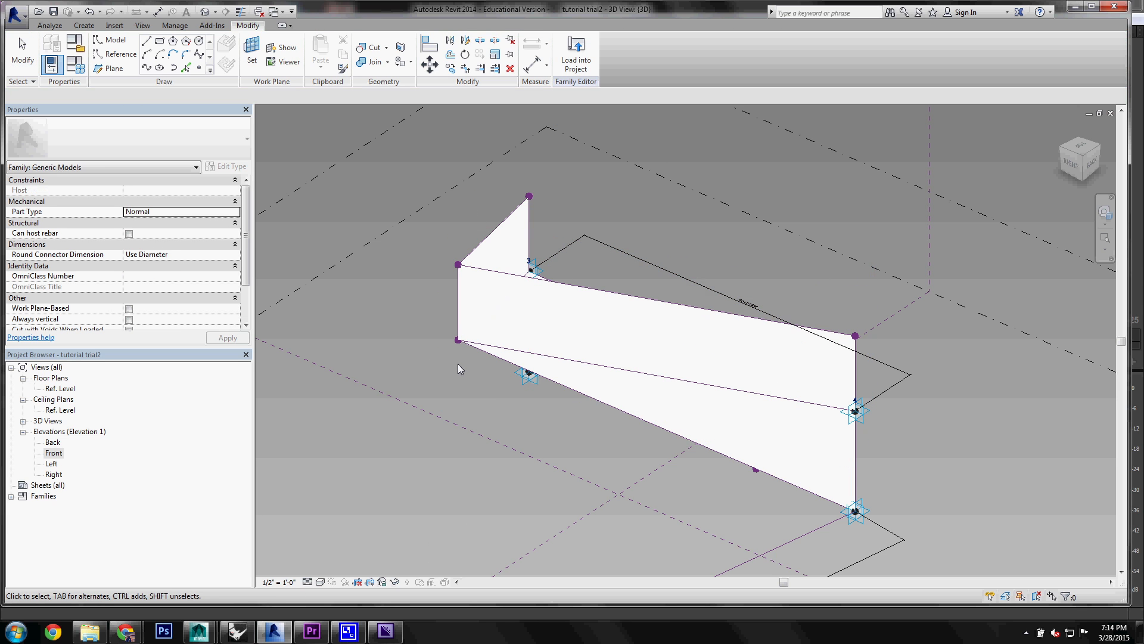
Move adaptive point 5 to several positions to flex the component, and inspect the surfaces from different angles.
middle_click_drag(498, 398, 630, 435, "shift")
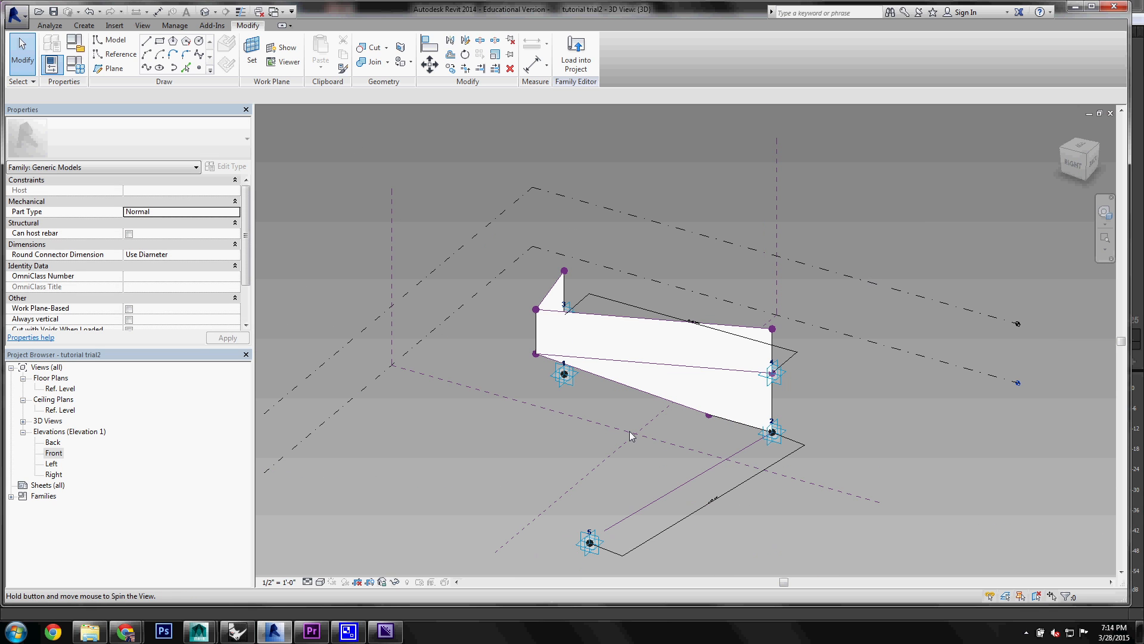
left_click(591, 547)
left_click_drag(582, 556, 606, 528)
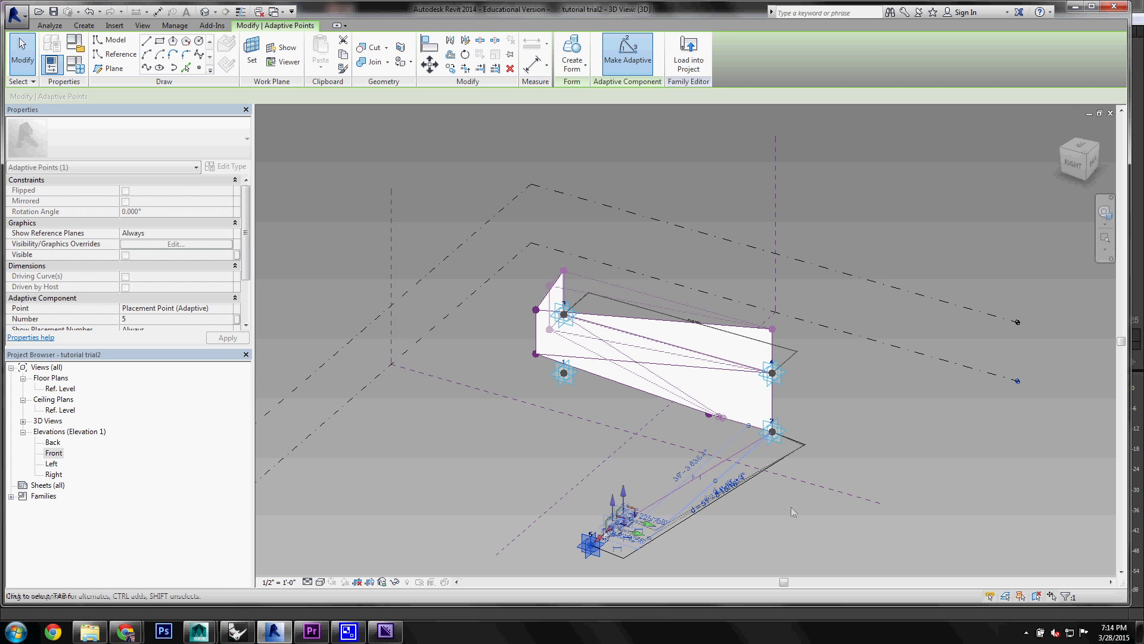
left_click(792, 507)
middle_click_drag(791, 507, 667, 505, "shift")
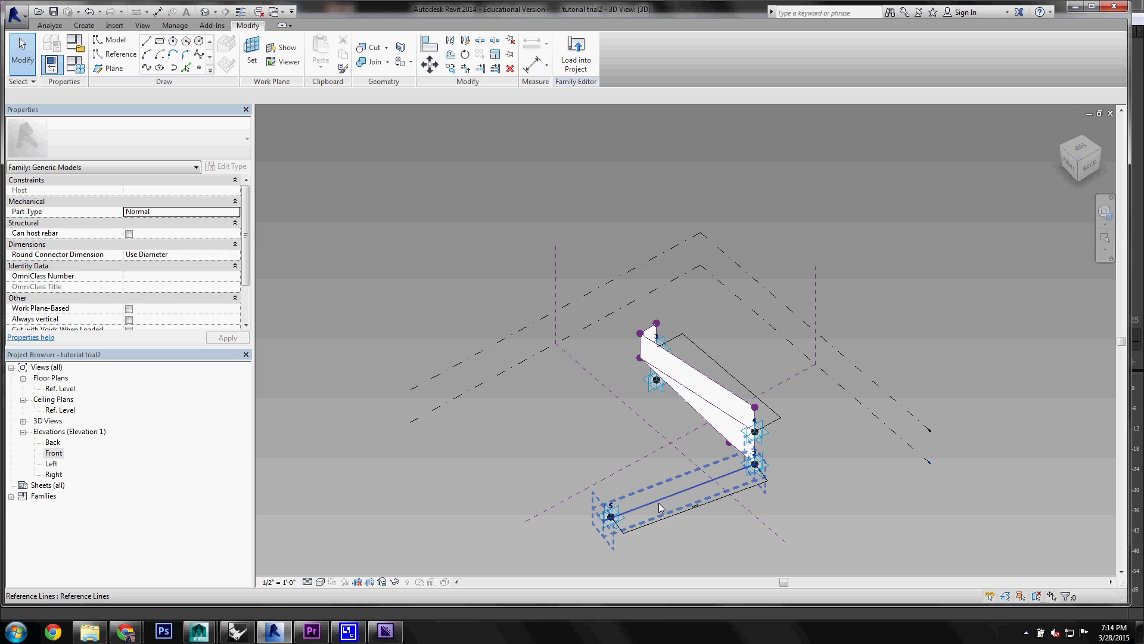
left_click(596, 529)
left_click_drag(596, 528, 465, 574)
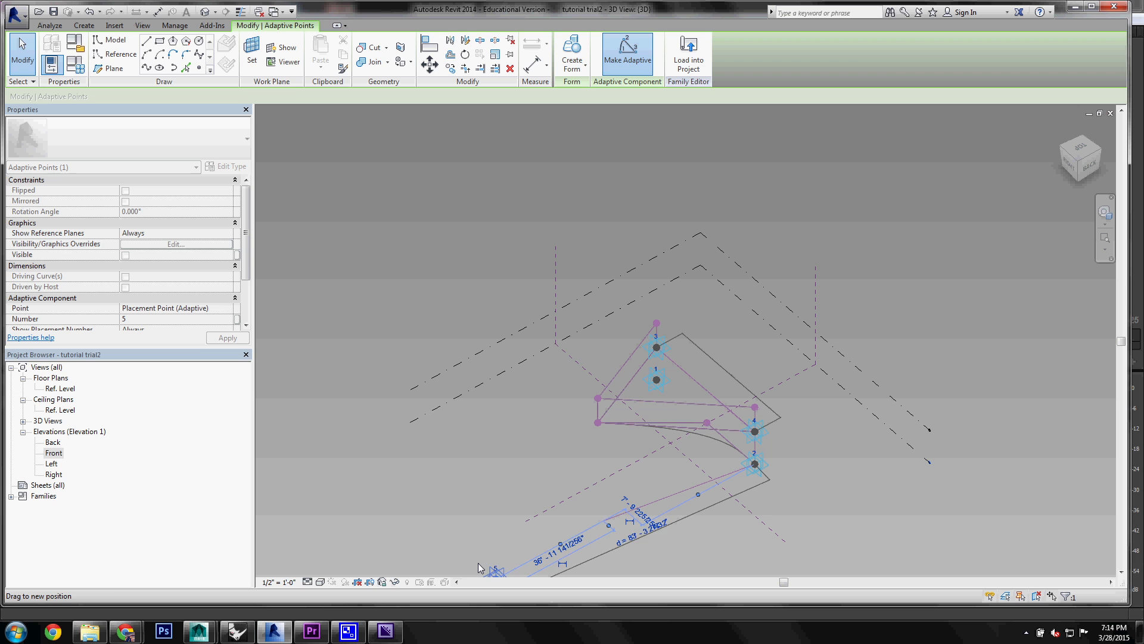
key("Escape")
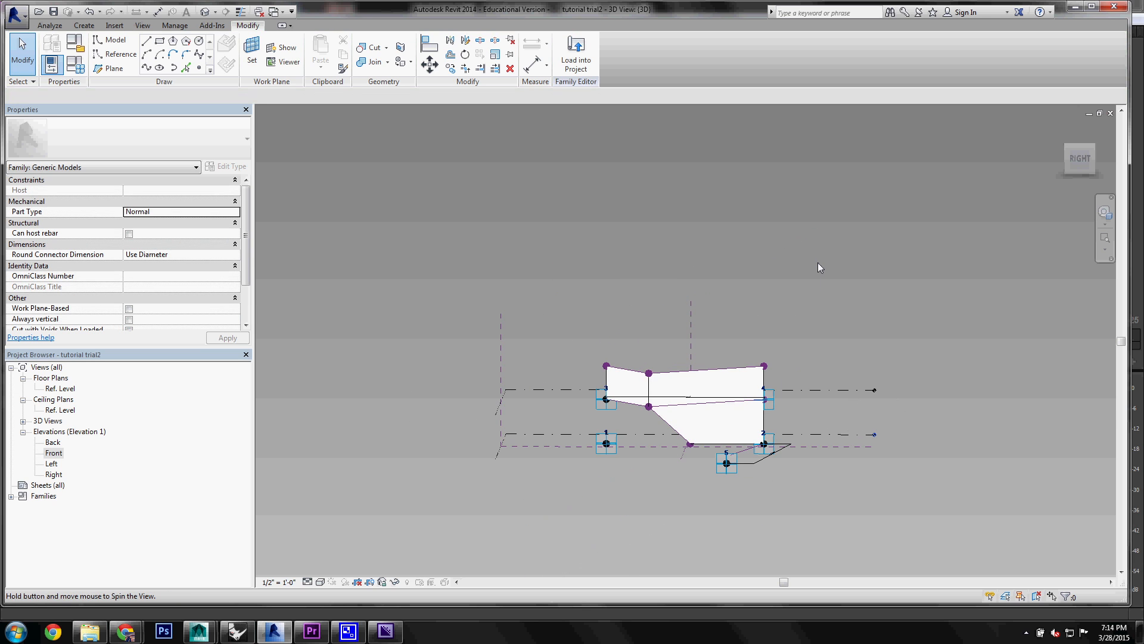
middle_click_drag(817, 263, 741, 405, "shift")
middle_click_drag(762, 474, 822, 463, "shift")
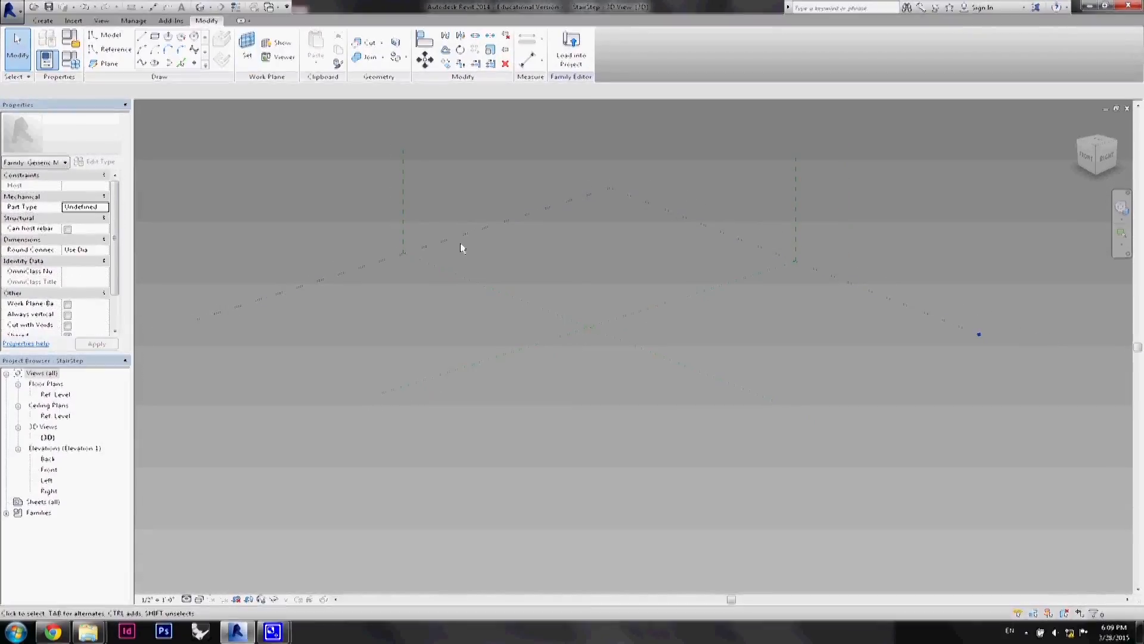
Place two reference points on the reference level of the StairStep family.
left_click(195, 64)
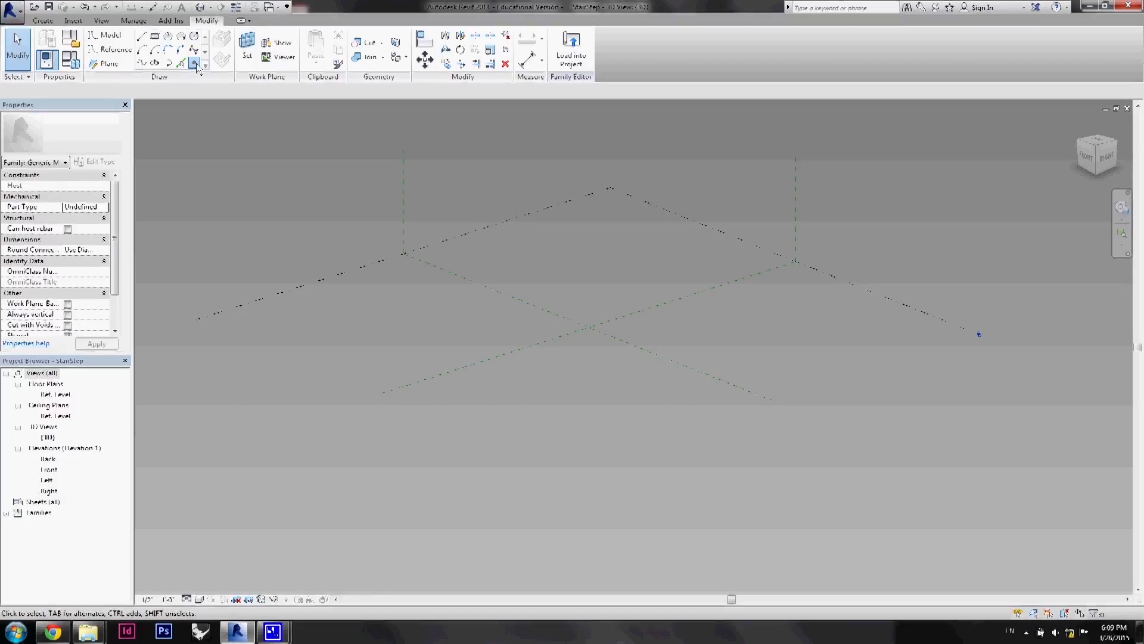
left_click(450, 317)
left_click(571, 378)
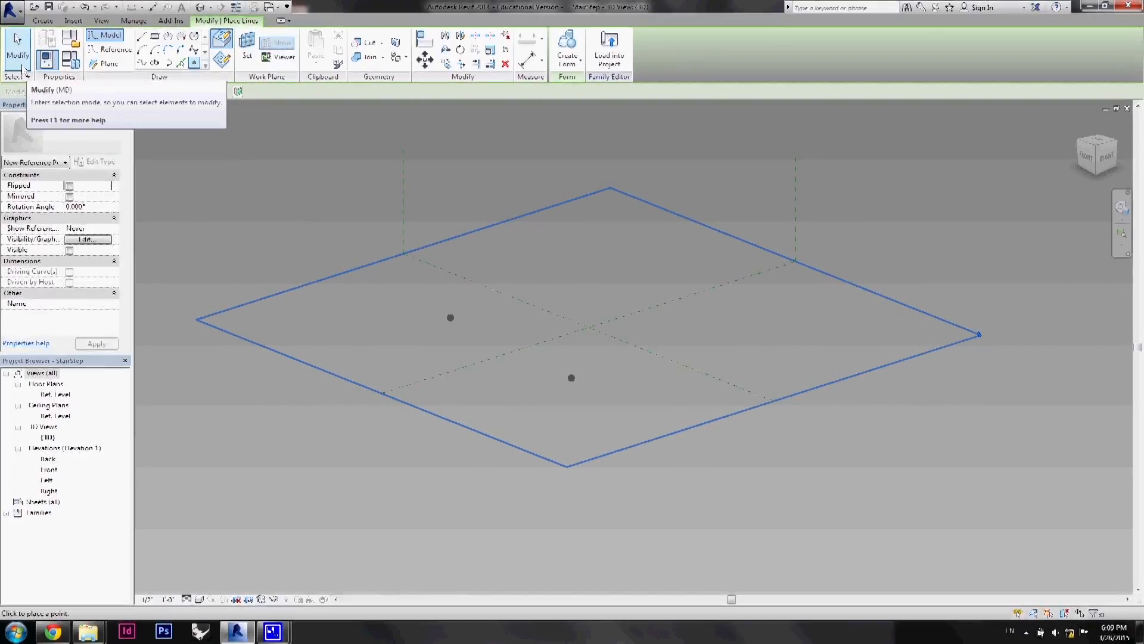
left_click(22, 67)
Copy the reference level upward to create a second level at an elevation of about 9' 10 11/16".
left_click(389, 256)
left_click_drag(840, 280, 836, 228, "ctrl")
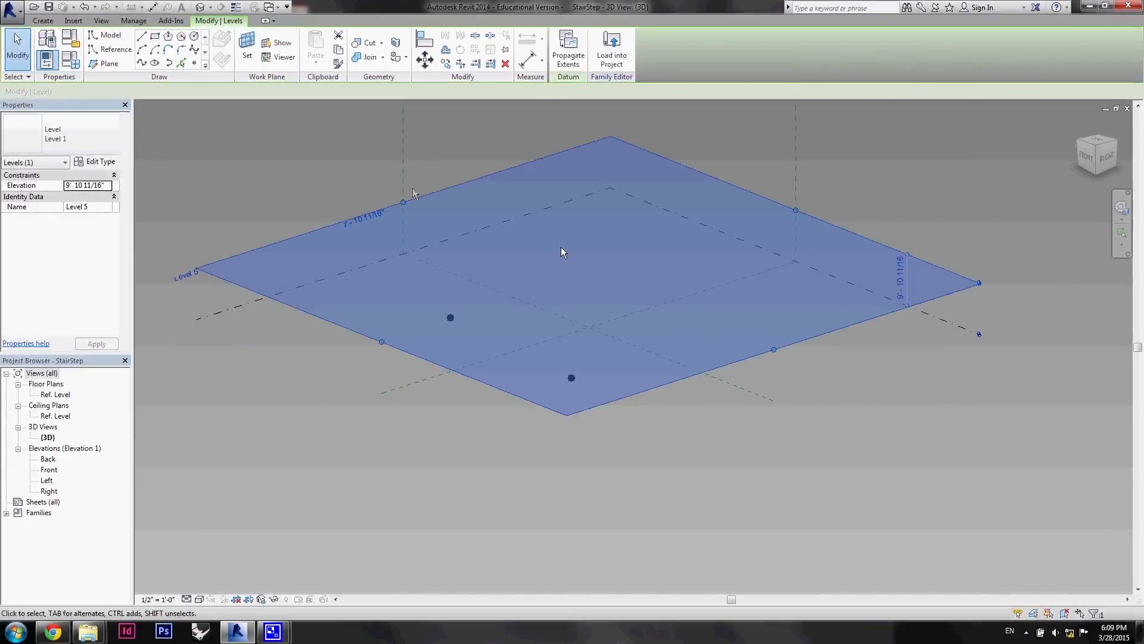
key("Escape")
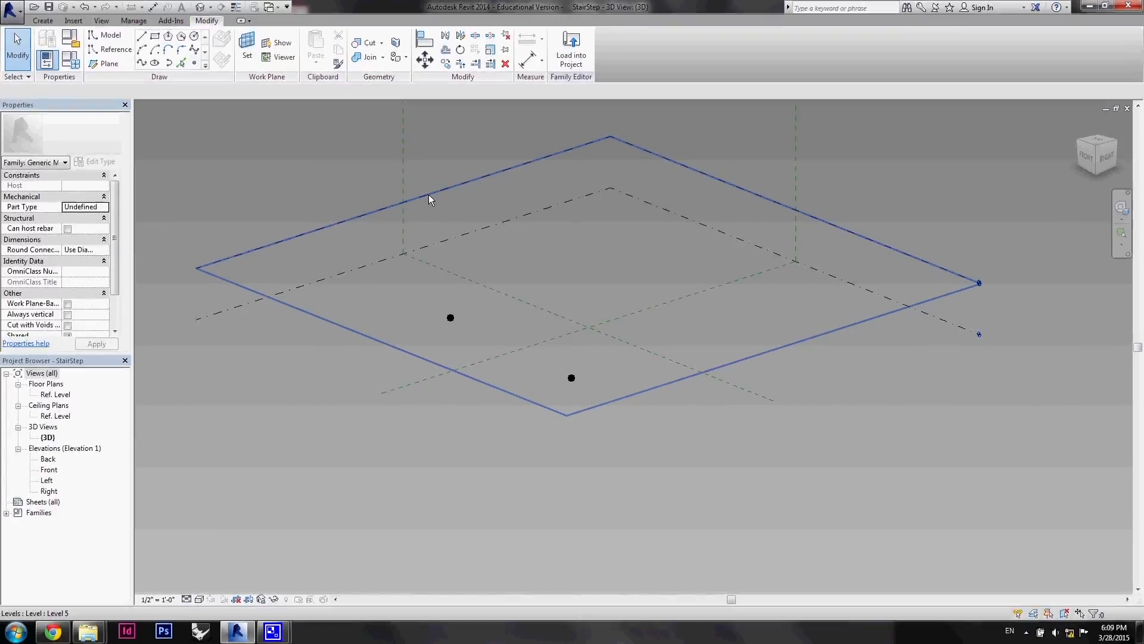
Place two reference points on the upper level.
left_click(194, 64)
left_click(554, 243)
left_click(689, 282)
key("Escape")
Select all four reference points and make them adaptive.
left_click_drag(424, 211, 740, 331)
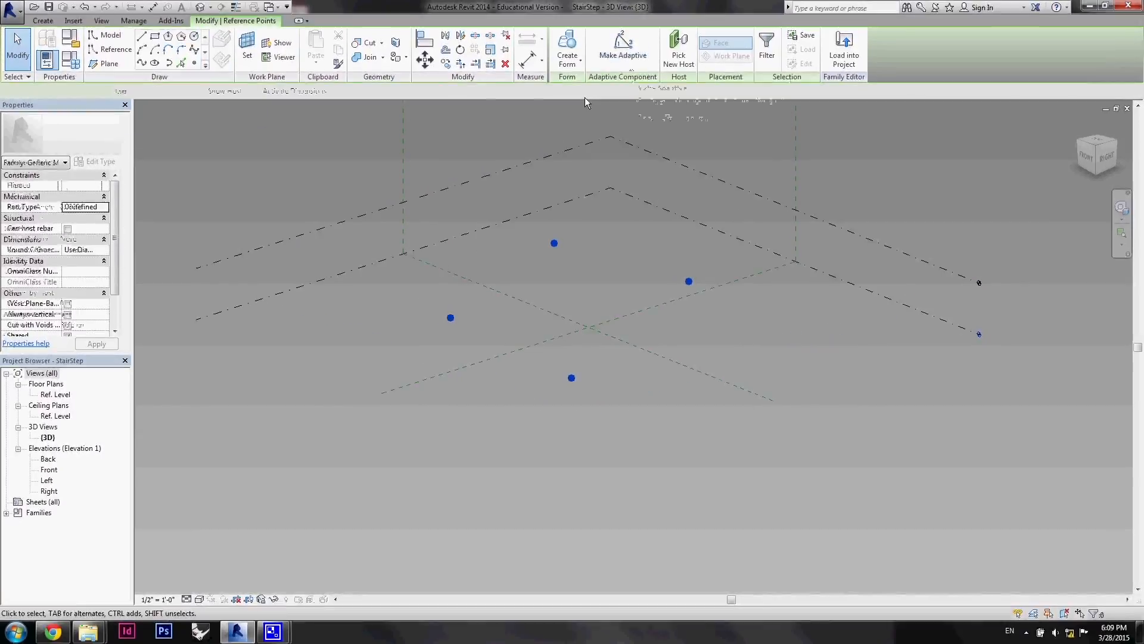
left_click(623, 48)
left_click(614, 304)
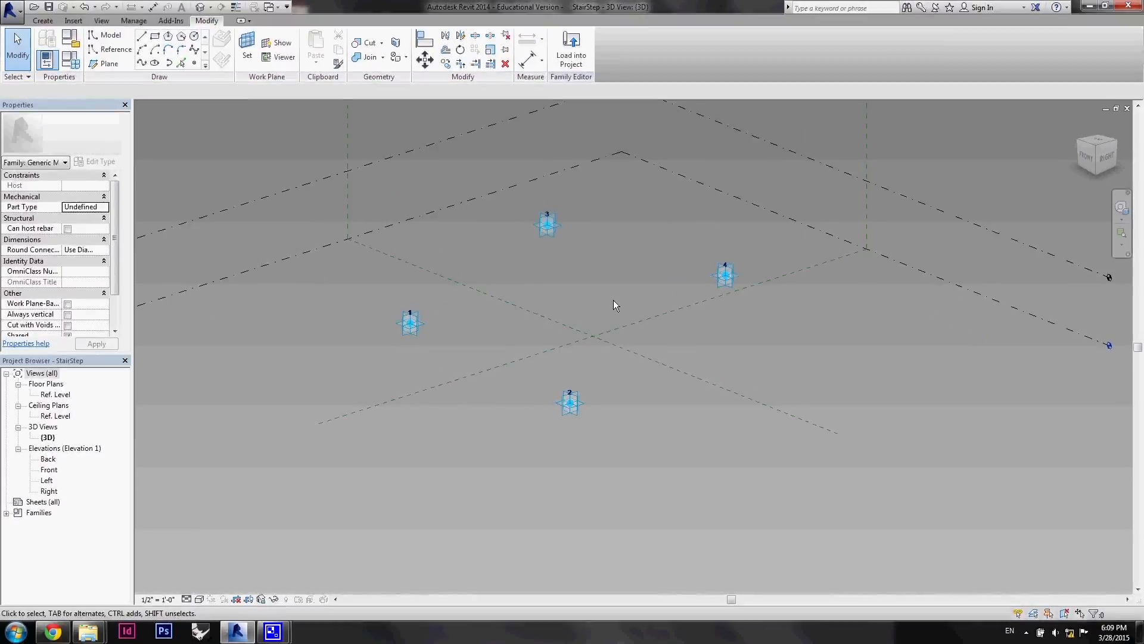
Set the work plane to adaptive point 3's horizontal plane and place a hosted reference point on that adaptive point.
middle_click_drag(614, 304, 595, 331, "shift")
scroll(596, 331, "down", 1)
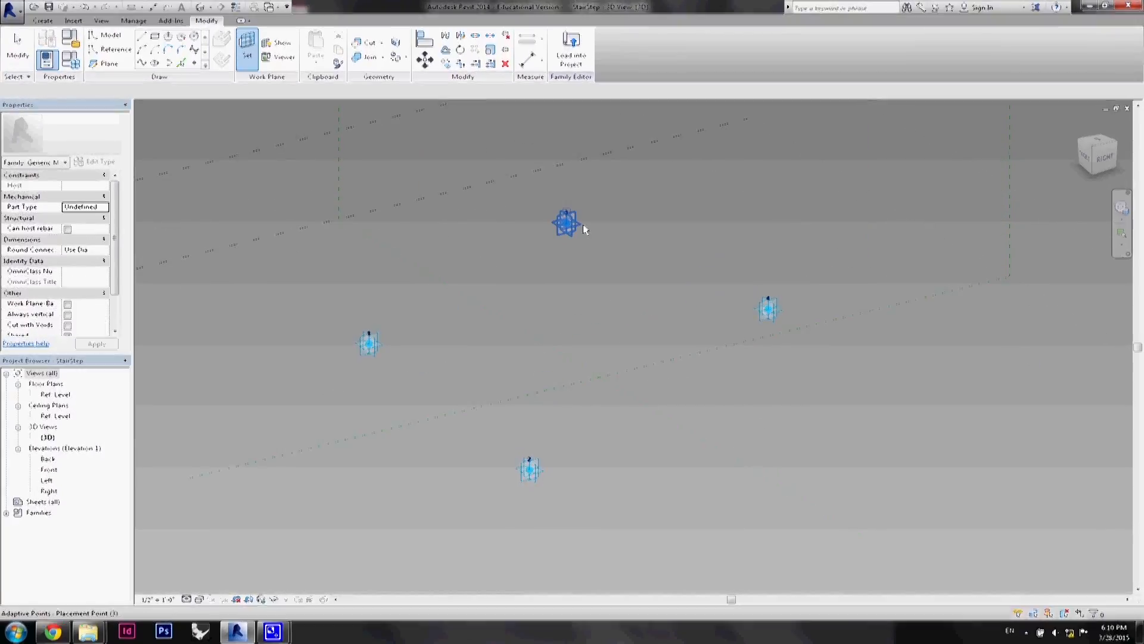
left_click(582, 227)
left_click(194, 63)
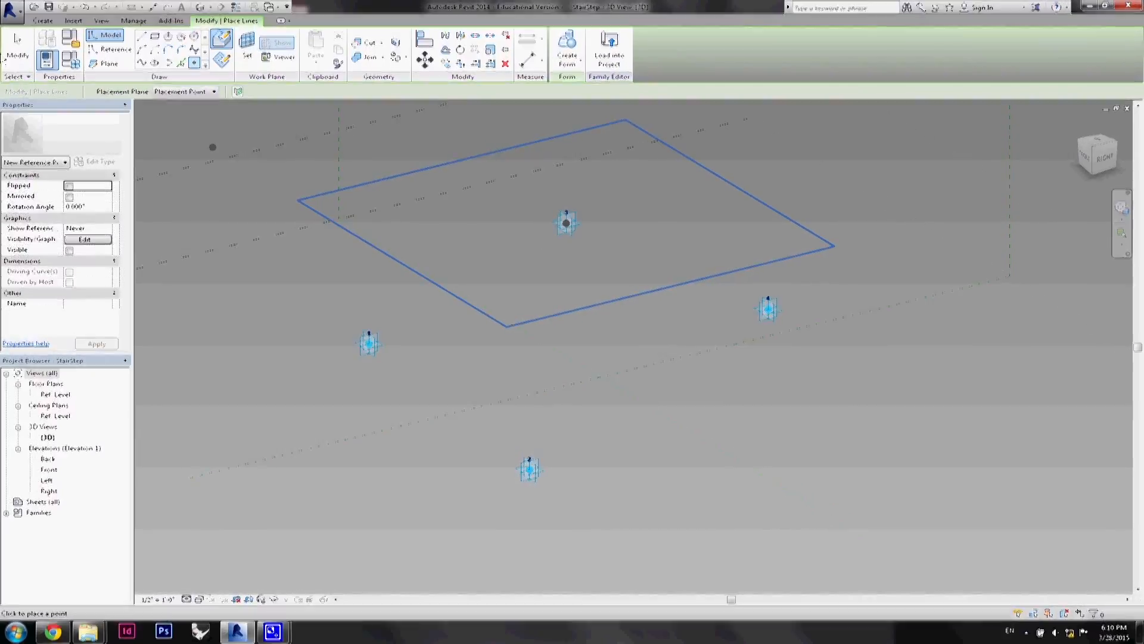
key("Escape")
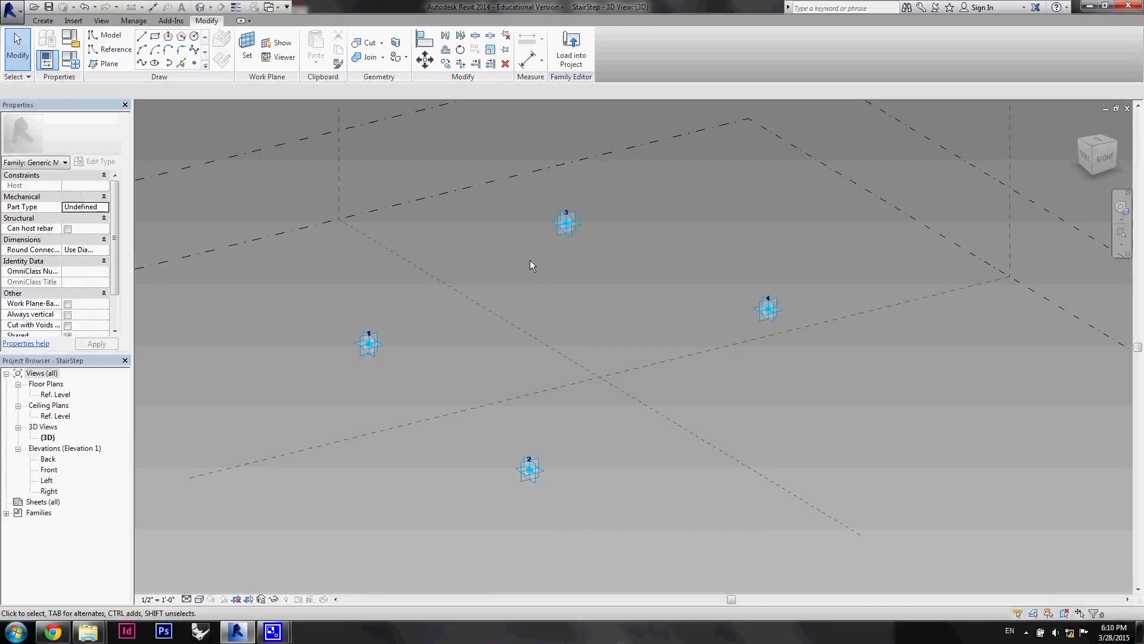
Set the work plane to adaptive point 4's horizontal plane and place a hosted reference point on that adaptive point.
key("s")
key("w")
left_click(771, 310)
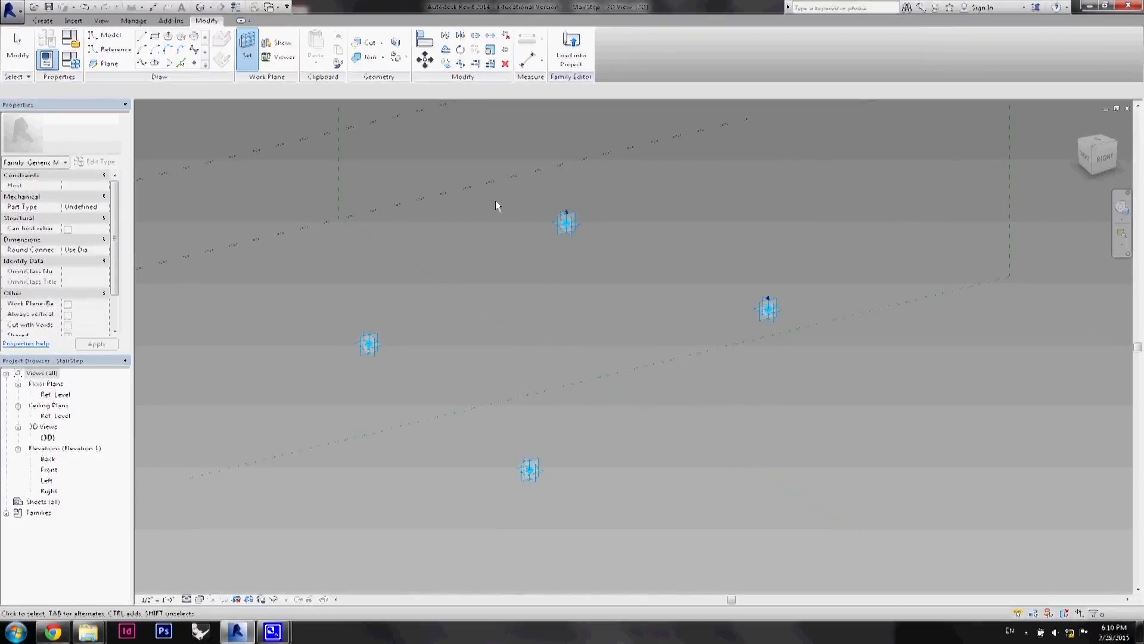
left_click(195, 63)
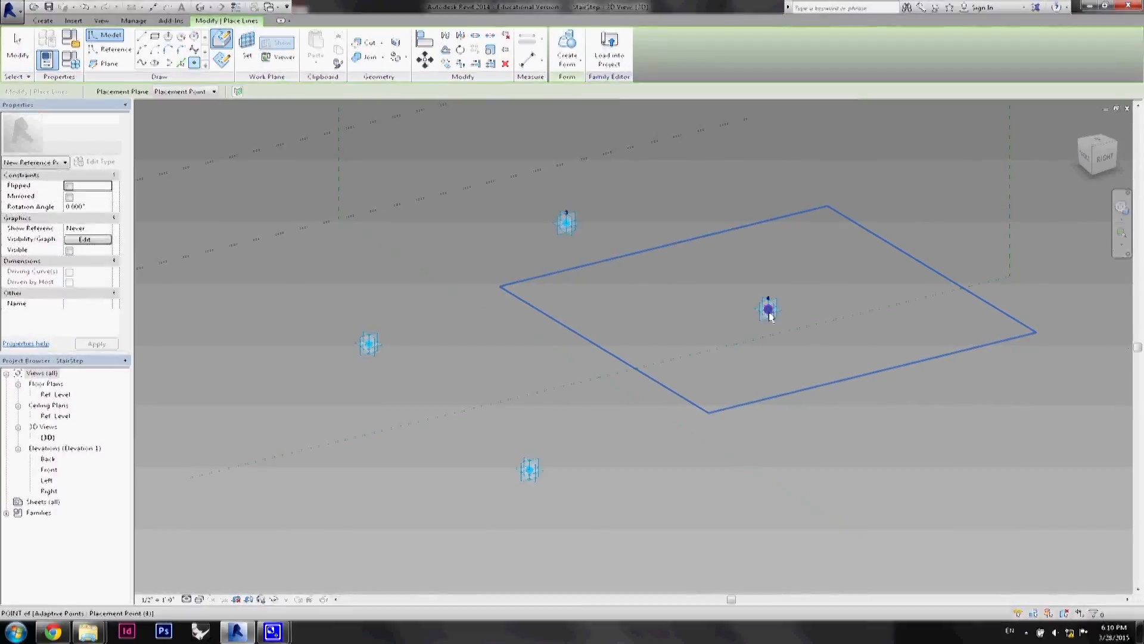
key("Escape")
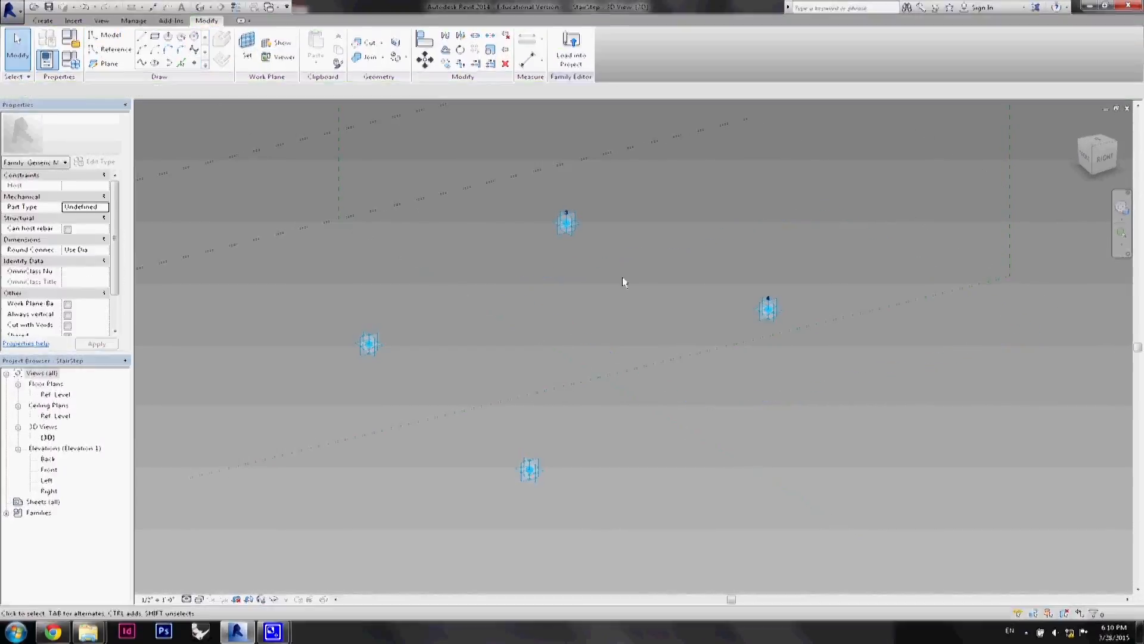
Move the reference points hosted at adaptive points 3 and 4 straight down, the one at point 4 to an offset of about -9' 10 11/16".
left_click(566, 226)
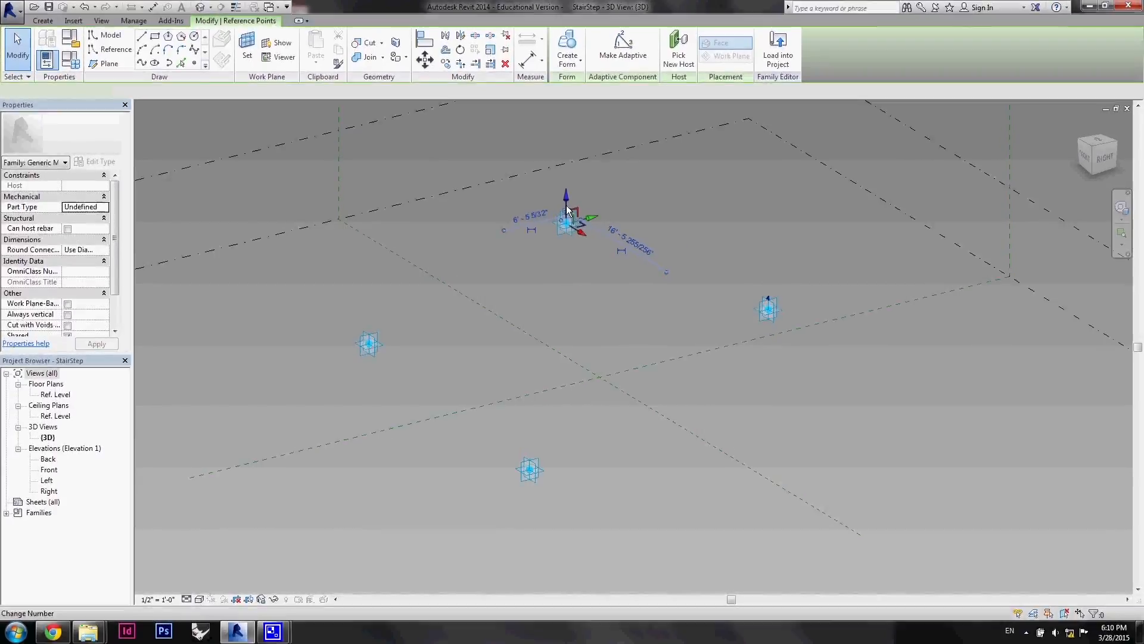
left_click_drag(566, 205, 567, 284)
left_click(634, 267)
left_click(770, 310)
left_click_drag(768, 286, 769, 374)
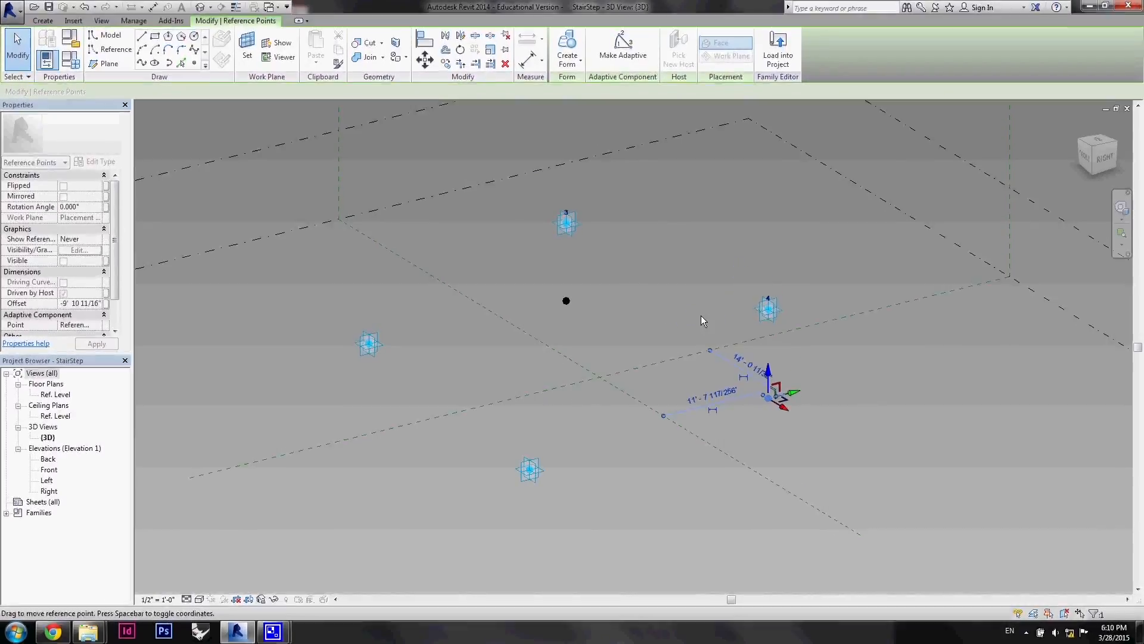
left_click(701, 320)
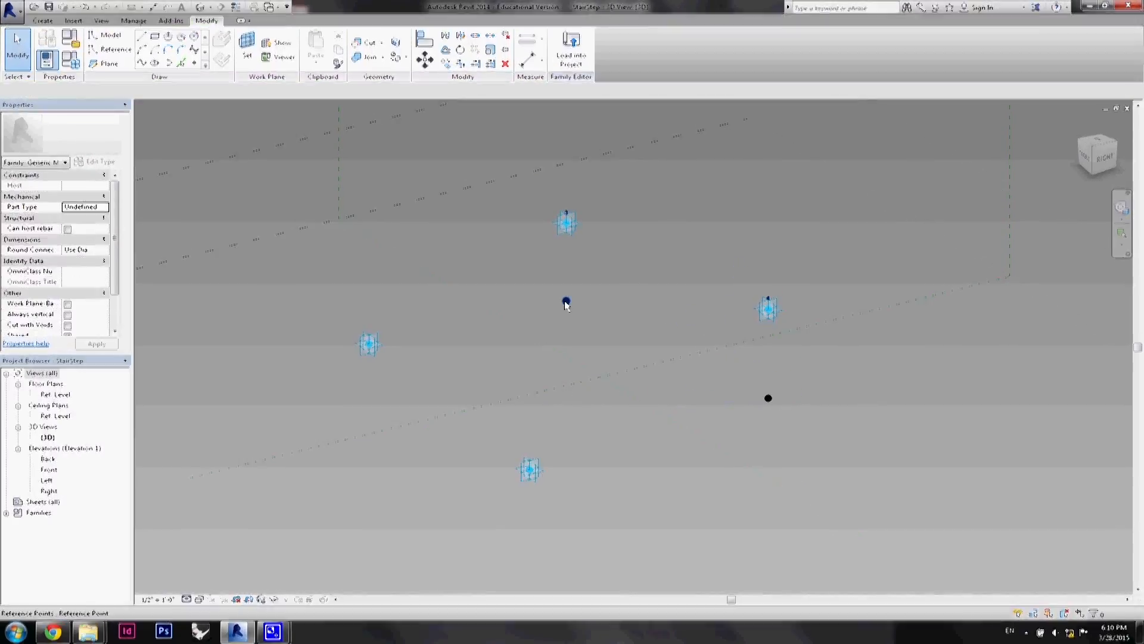
Shift adaptive points 3 and 4 slightly to test whether their hosted reference points follow.
left_click(568, 223)
left_click_drag(588, 215, 597, 215)
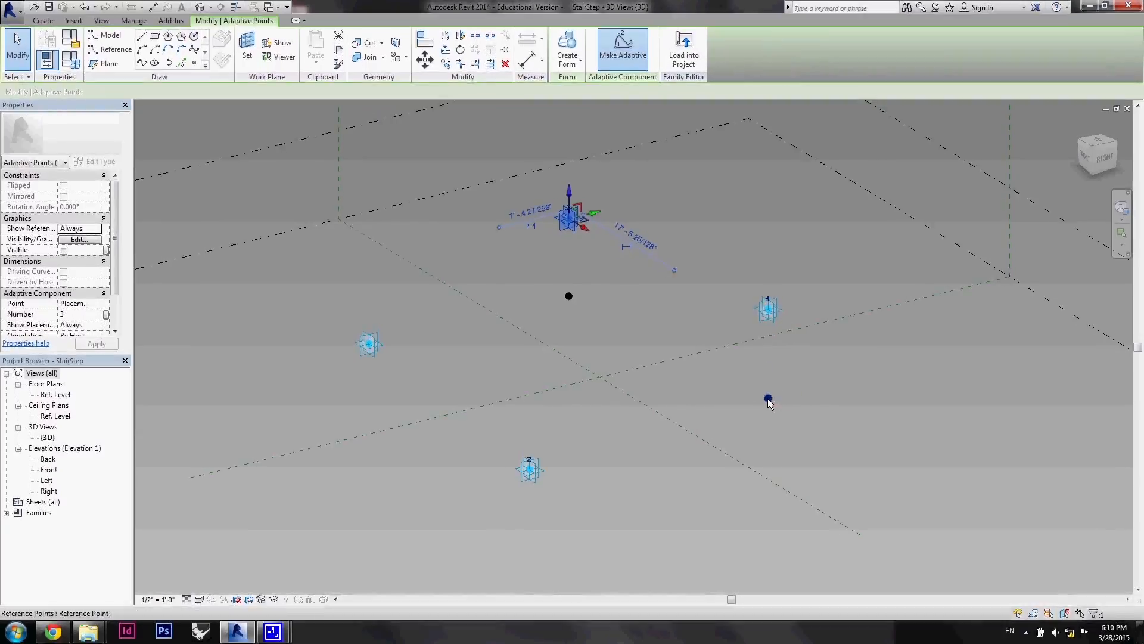
left_click(768, 398)
mouse_move(771, 312)
left_mouse_down()
mouse_move(837, 296)
mouse_move(764, 312)
left_mouse_up()
left_click(657, 264)
Connect adaptive point 3 to the hosted point below it with a line and make it a reference line.
scroll(657, 265, "down", 1)
left_click_drag(548, 196, 781, 417)
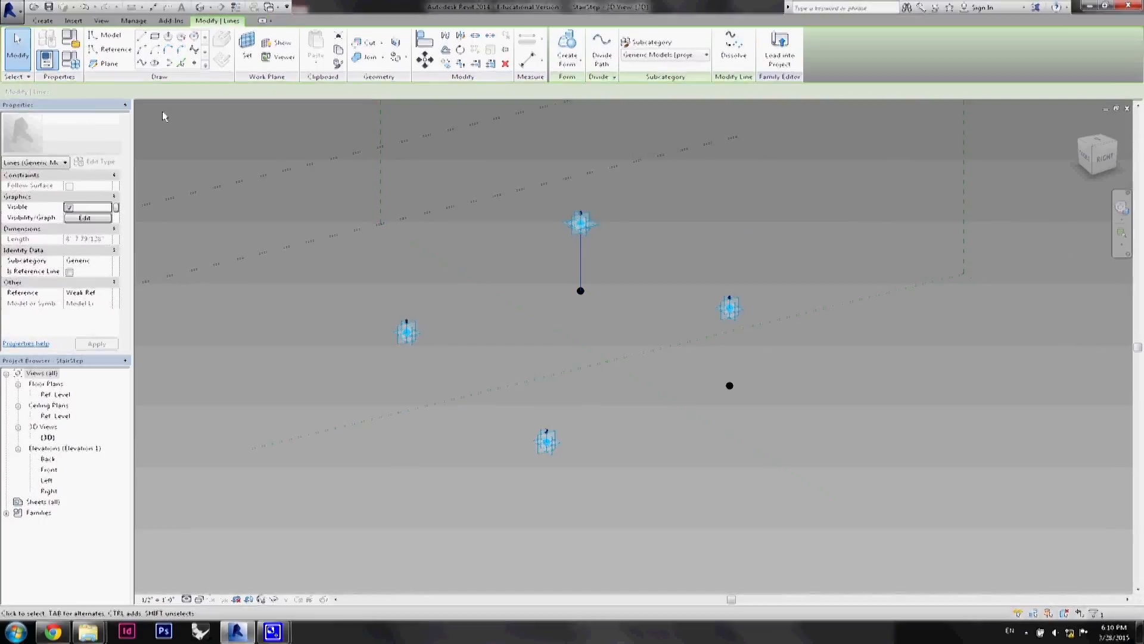
left_click(556, 196)
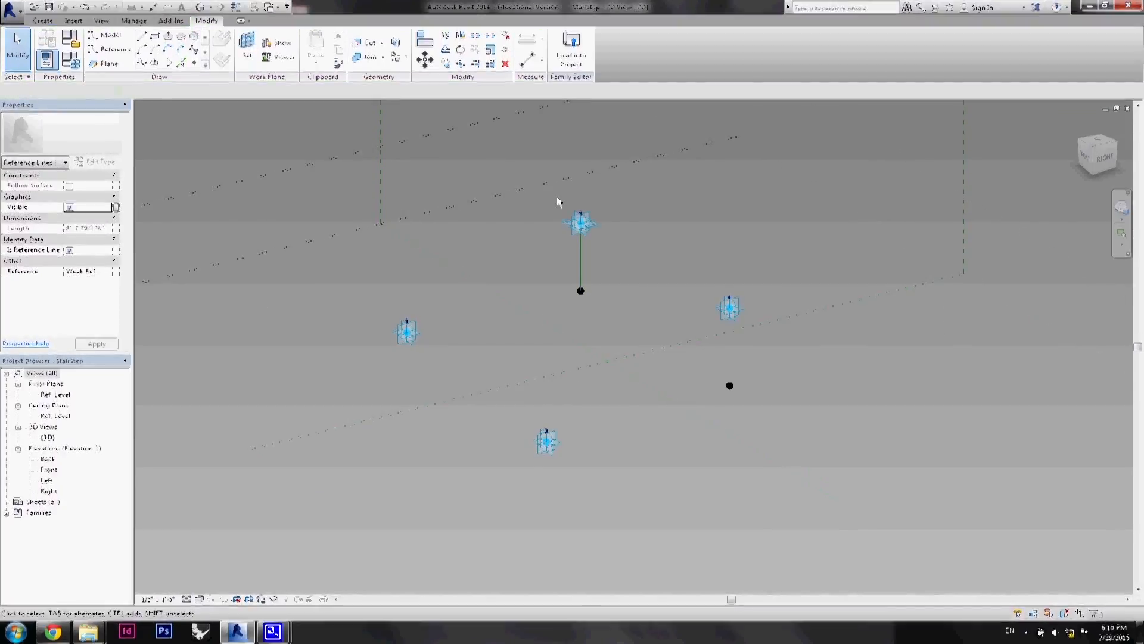
Connect adaptive point 3 to adaptive point 4, and point 4 to the hosted point below it, with reference lines.
left_click_drag(557, 196, 762, 321)
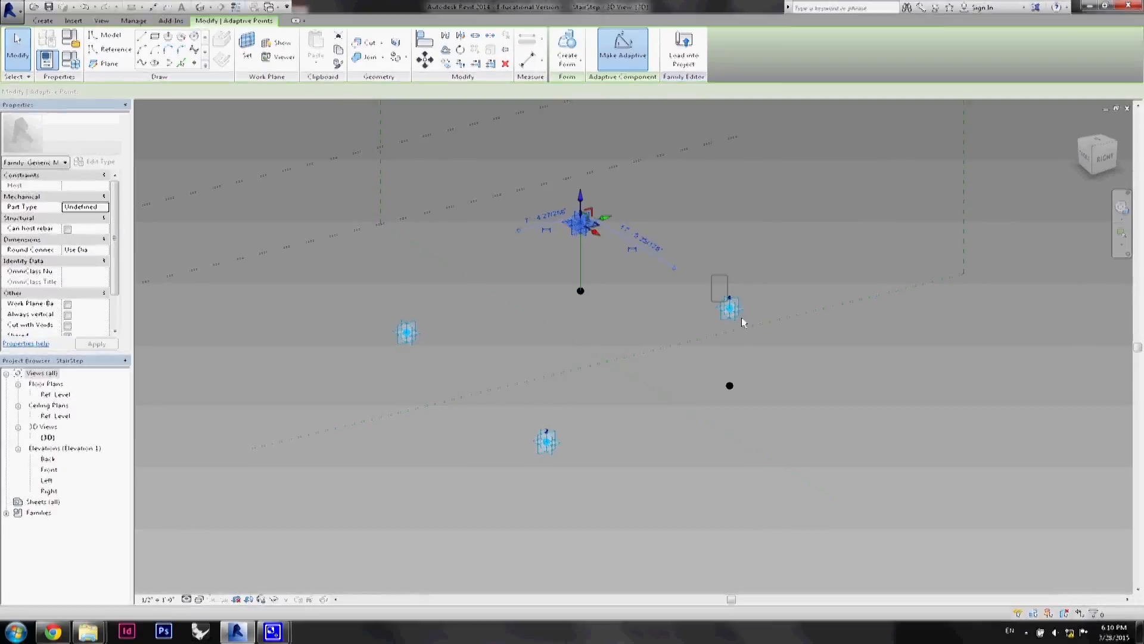
left_click(141, 63)
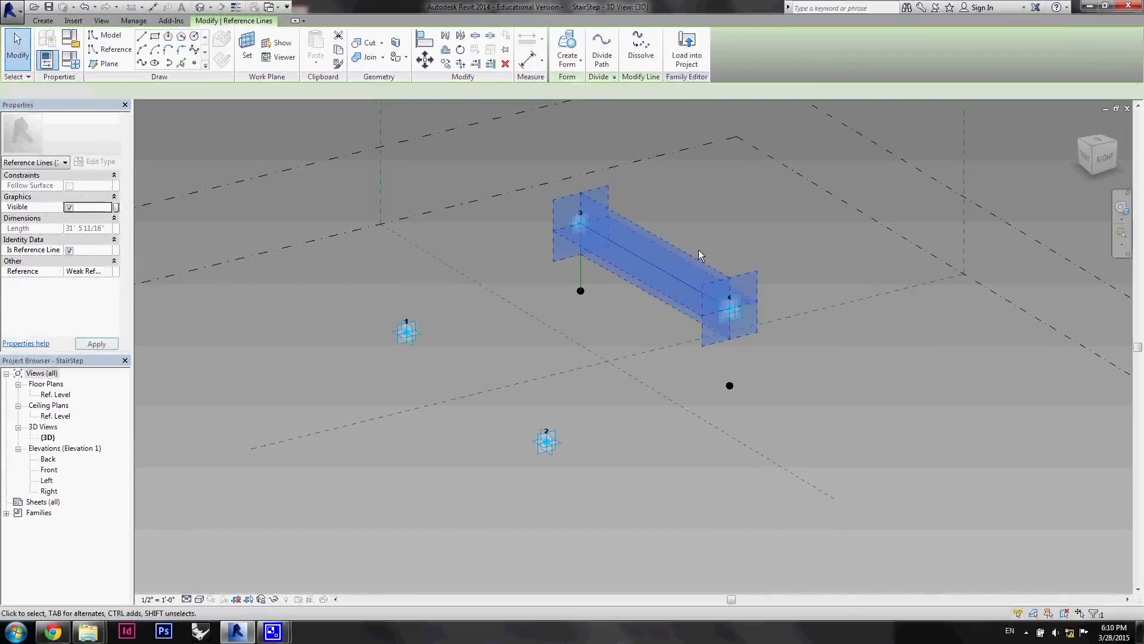
left_click(698, 249)
left_click(141, 63)
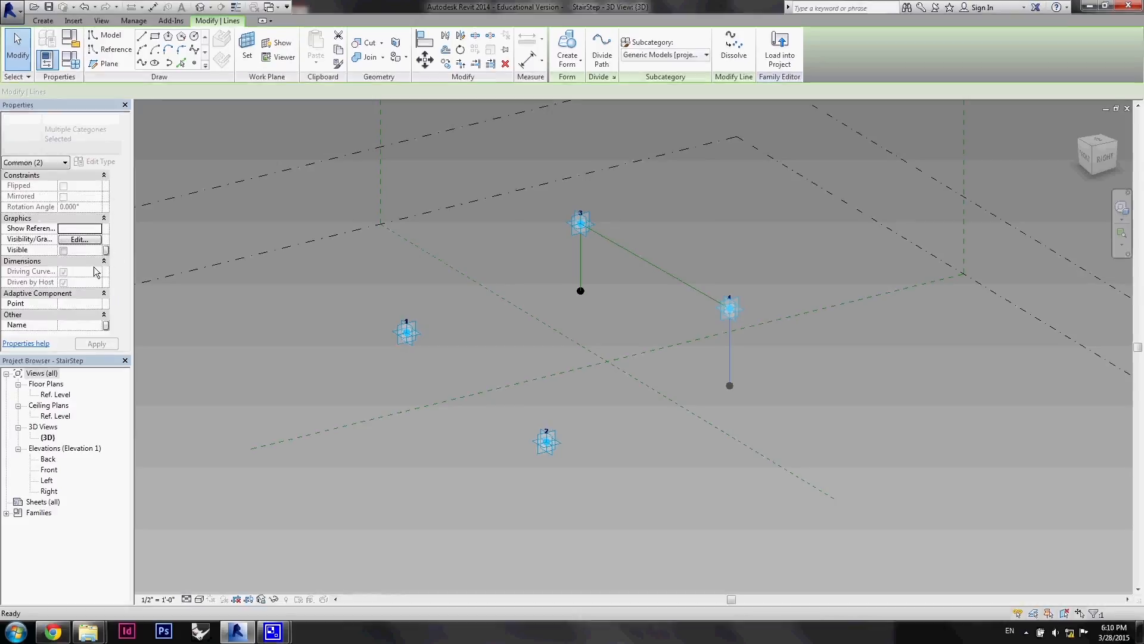
Join the two hosted points below adaptive points 3 and 4 with a reference line.
left_click(644, 331)
left_click_drag(718, 369, 771, 410, "ctrl")
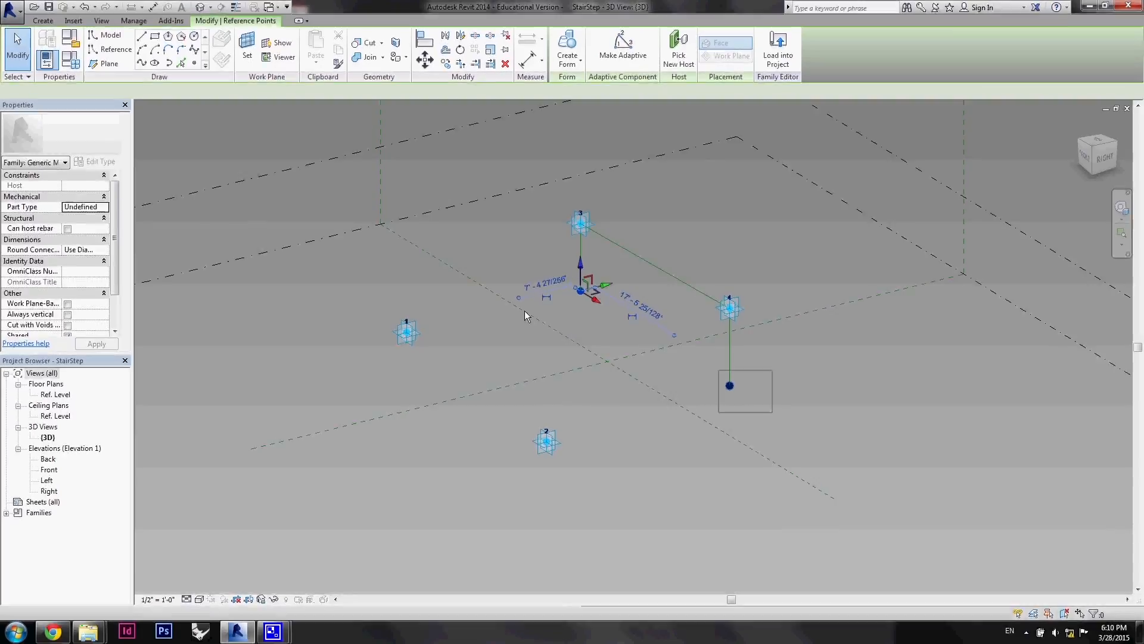
left_click(142, 63)
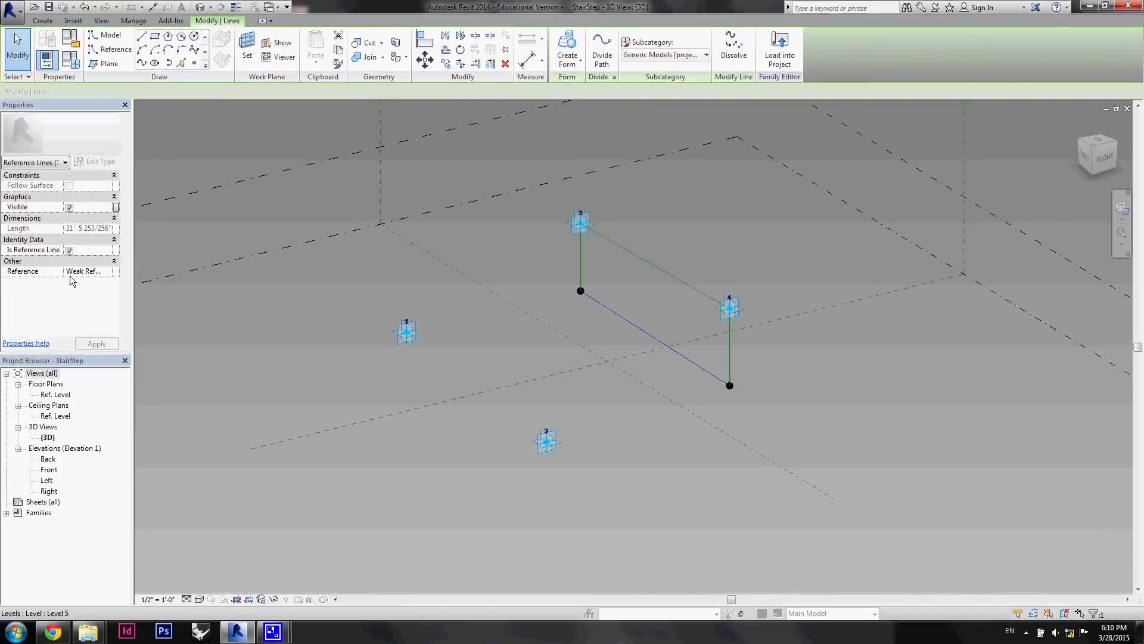
Connect adaptive point 1 to the hosted point below adaptive point 3 with a line and make it a reference line.
left_click(408, 332)
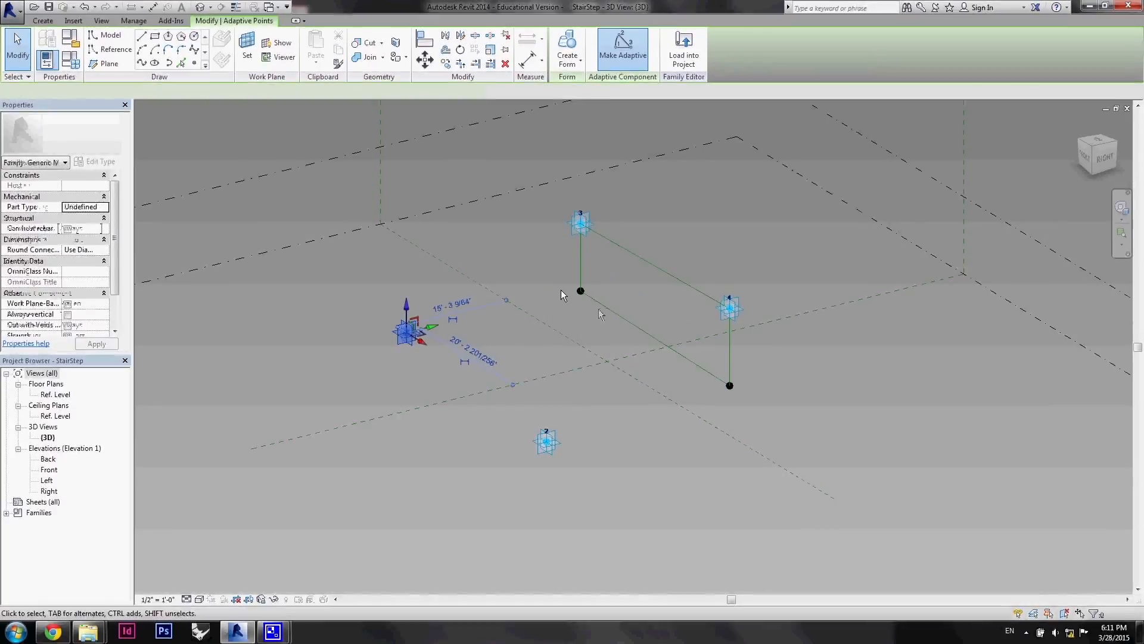
left_click_drag(560, 288, 598, 312, "ctrl")
left_click(141, 63)
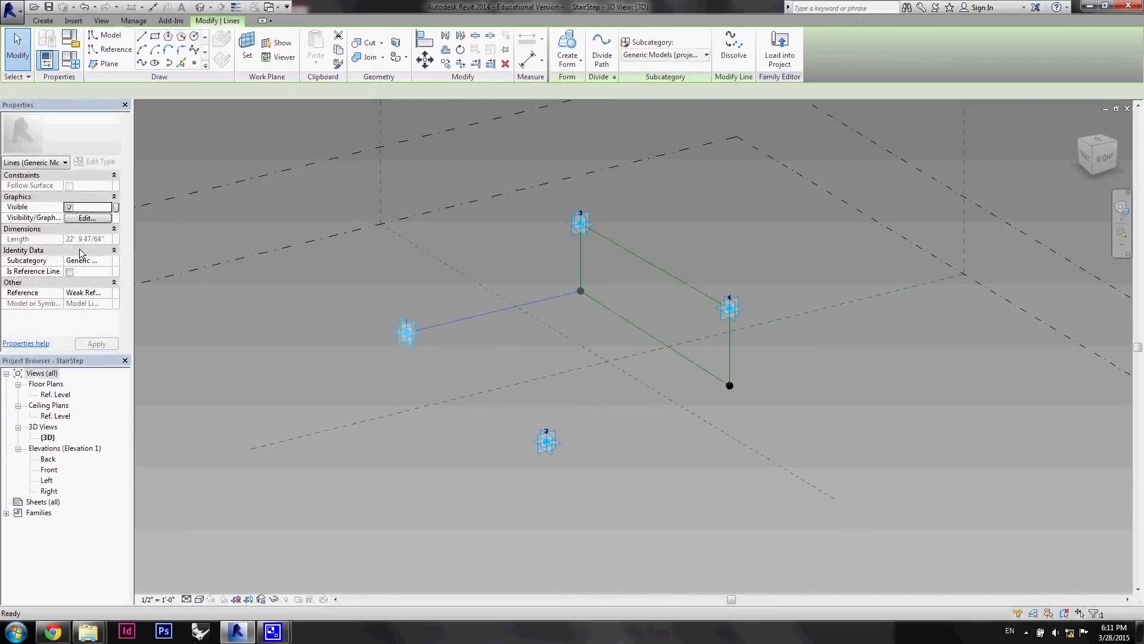
left_click(69, 272)
Connect adaptive points 1 and 2 with a line and make it a reference line.
left_click(405, 330)
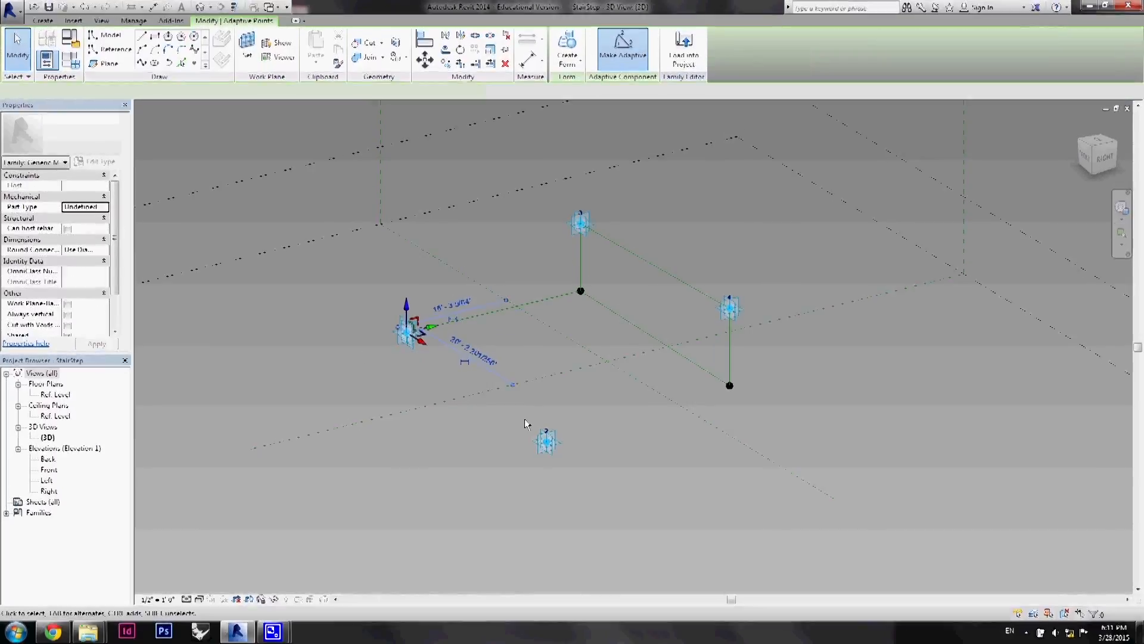
left_click(141, 63)
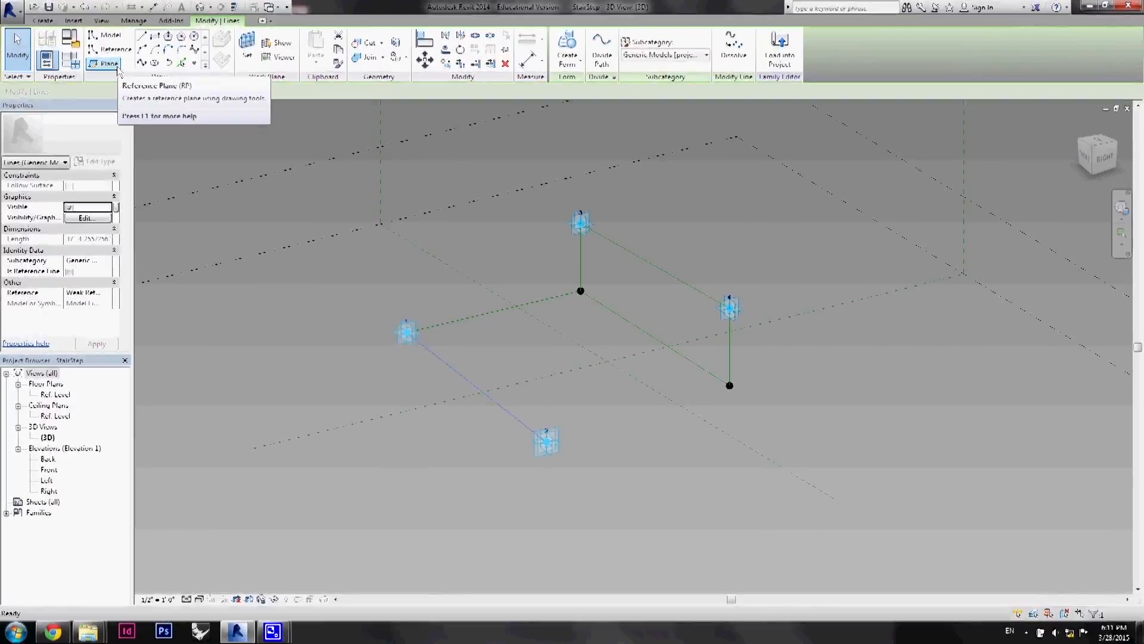
left_click(70, 271)
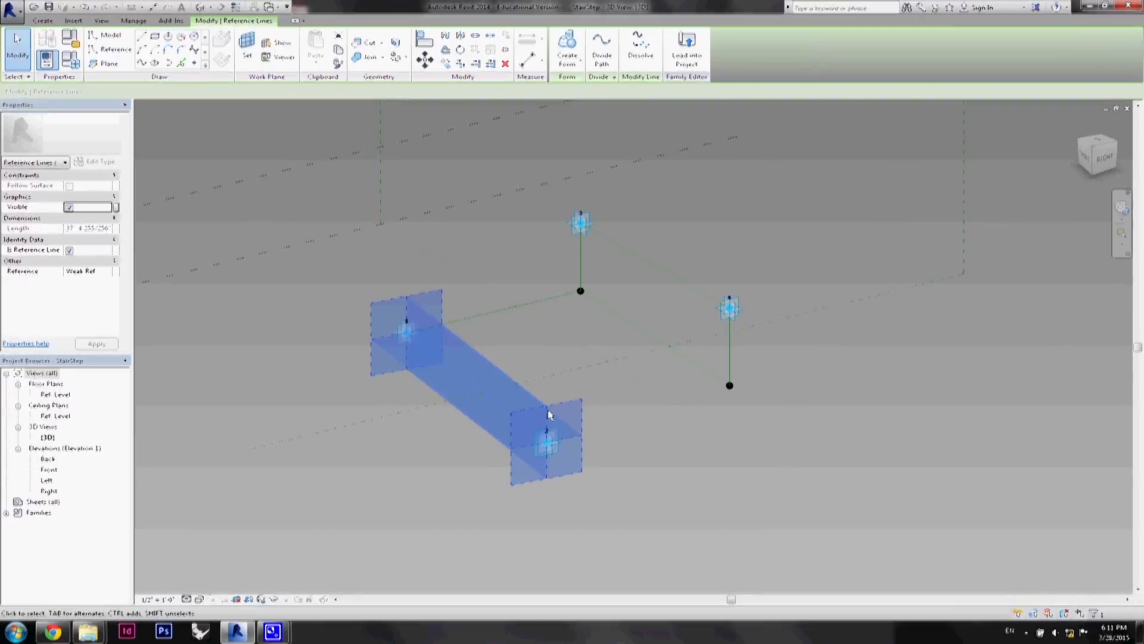
Connect adaptive point 2 to the hosted point below adaptive point 4 with a line and make it a reference line.
left_click(577, 476)
left_click_drag(528, 405, 574, 473)
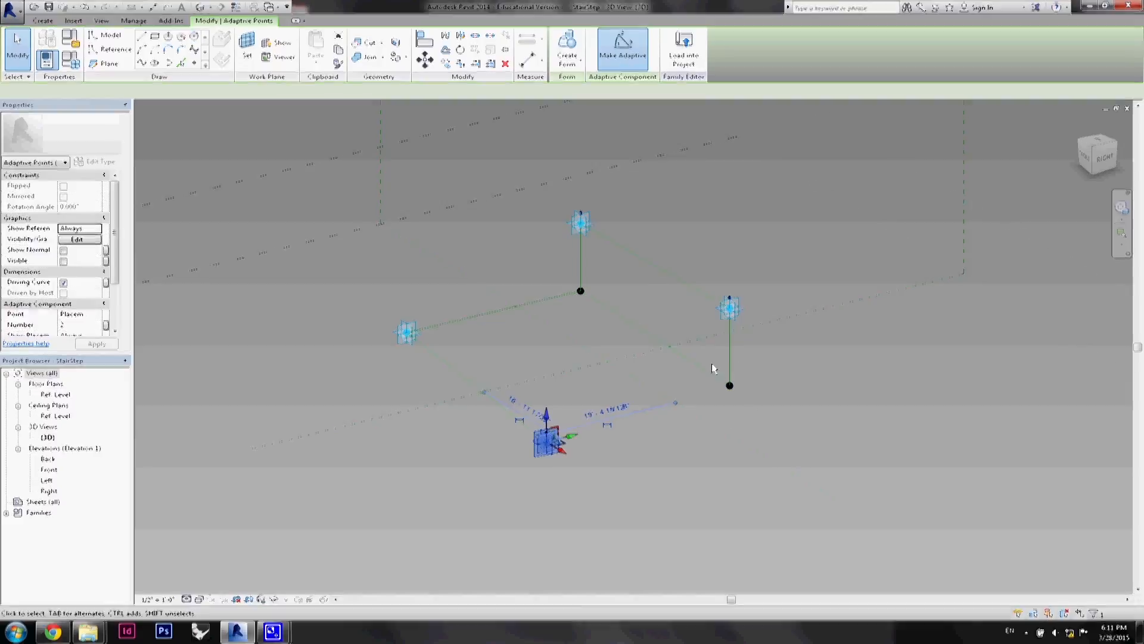
left_click(729, 385, "ctrl")
left_click(142, 64)
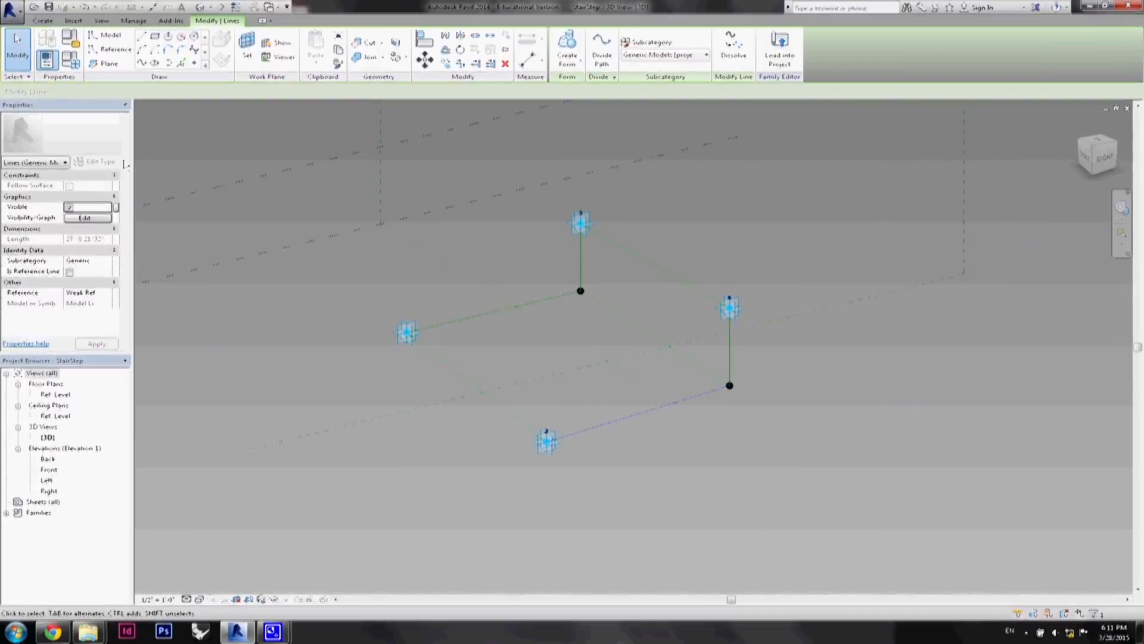
left_click(152, 288)
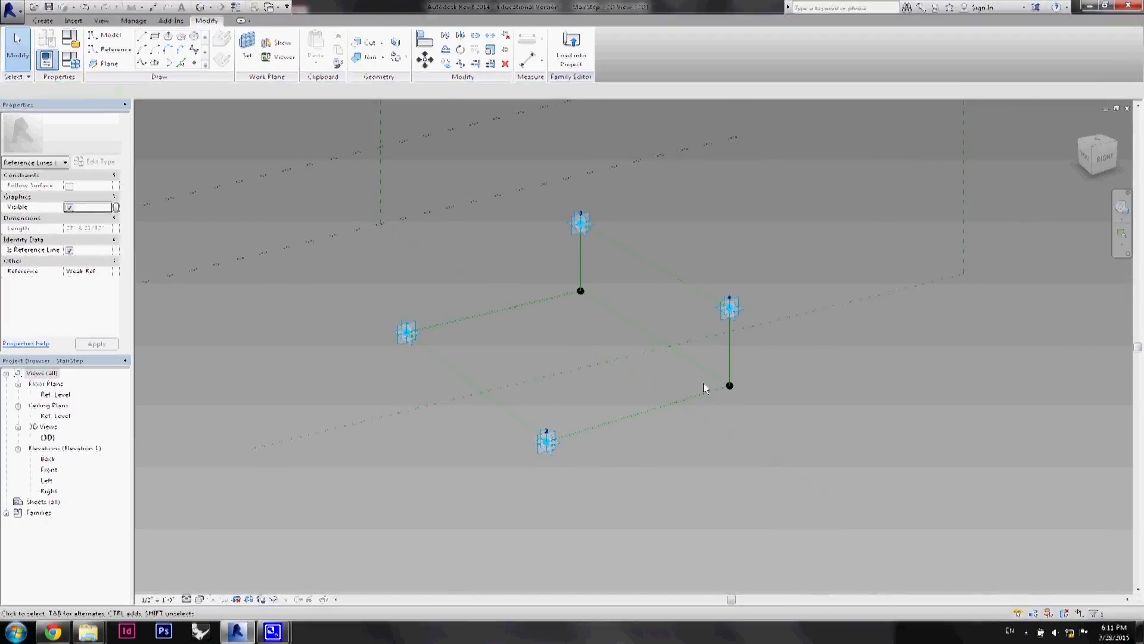
Change adaptive point 3's orientation to the Vertical option.
middle_click_drag(703, 384, 628, 325, "shift")
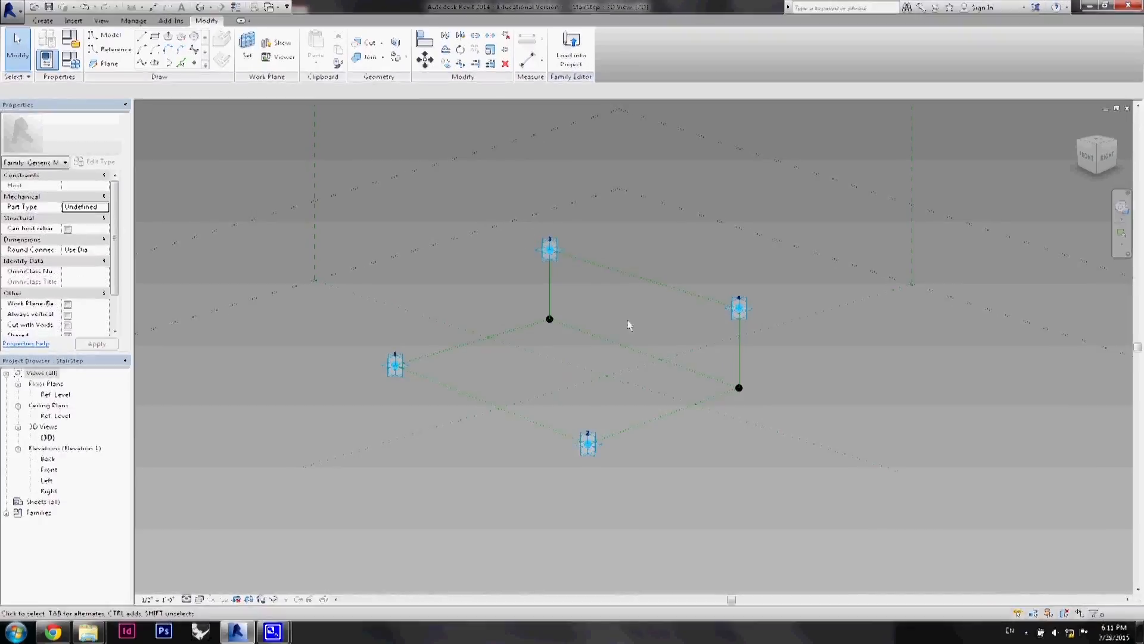
left_click(530, 234)
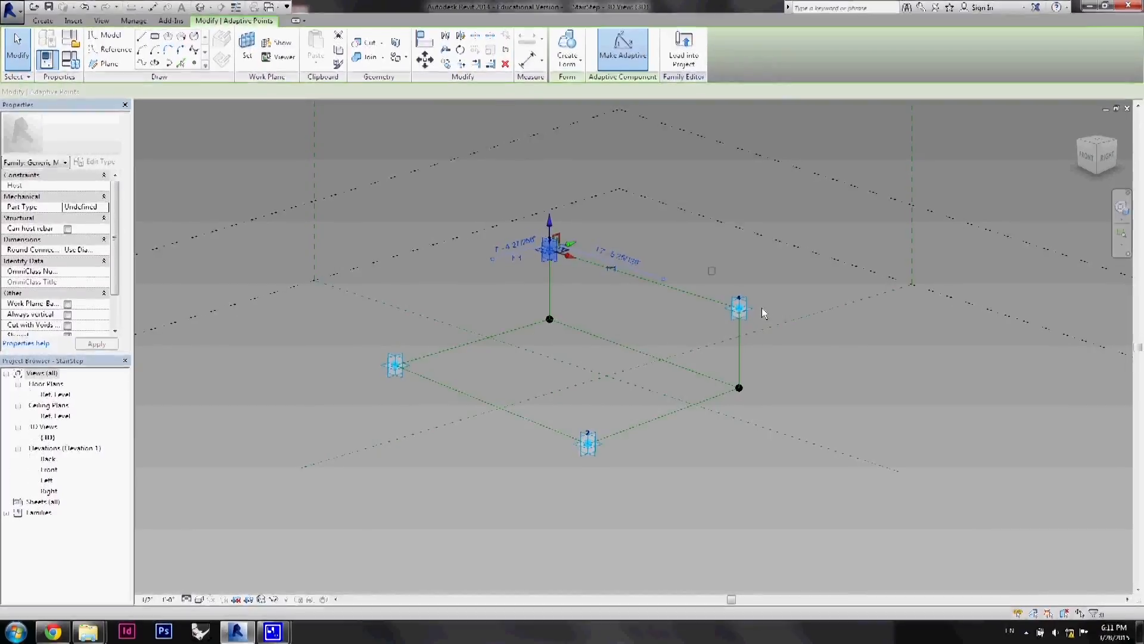
left_click(740, 308, "ctrl")
left_click(535, 236)
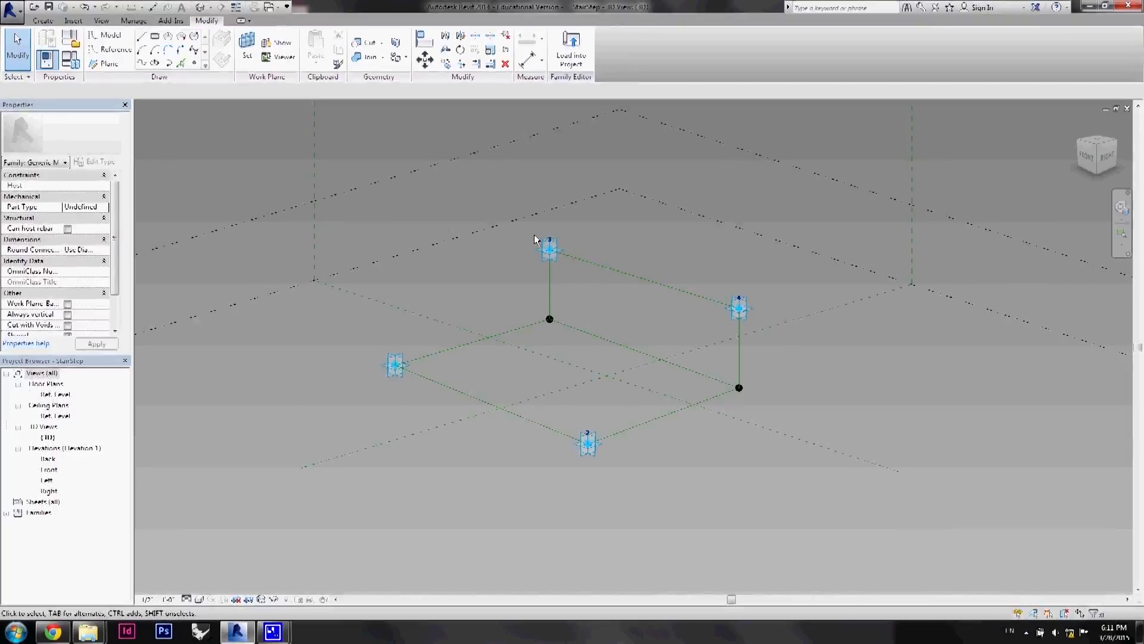
scroll(113, 263, "down", 2)
left_click(97, 293)
left_click(105, 322)
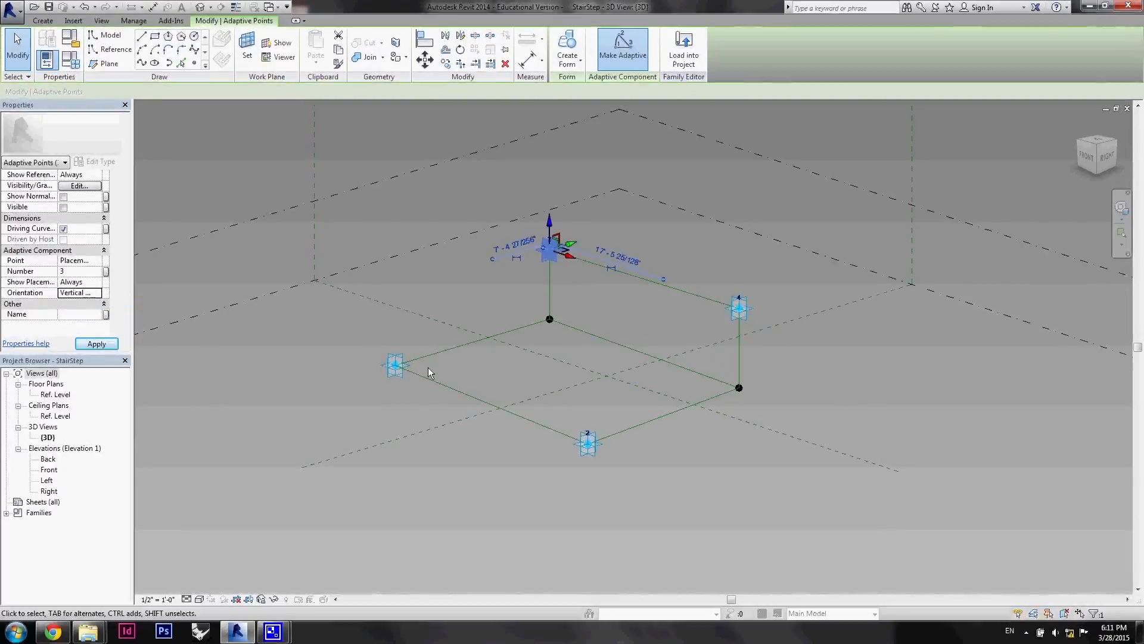
Give adaptive points 1, 2 and 4 the same Vertical orientation as point 3.
left_click(395, 365)
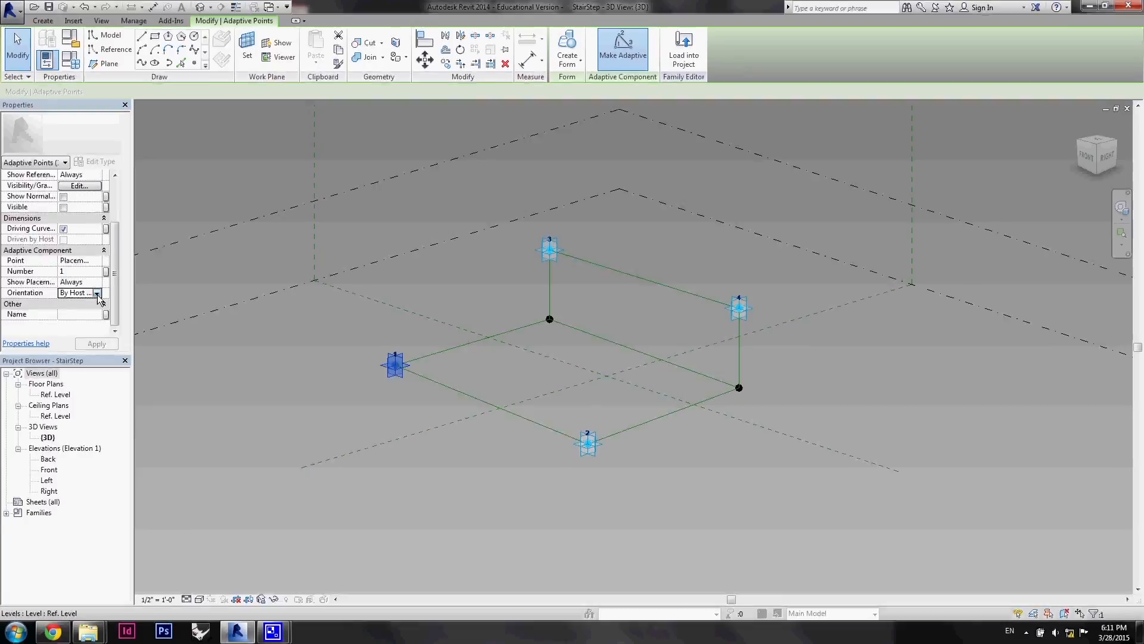
left_click(97, 293)
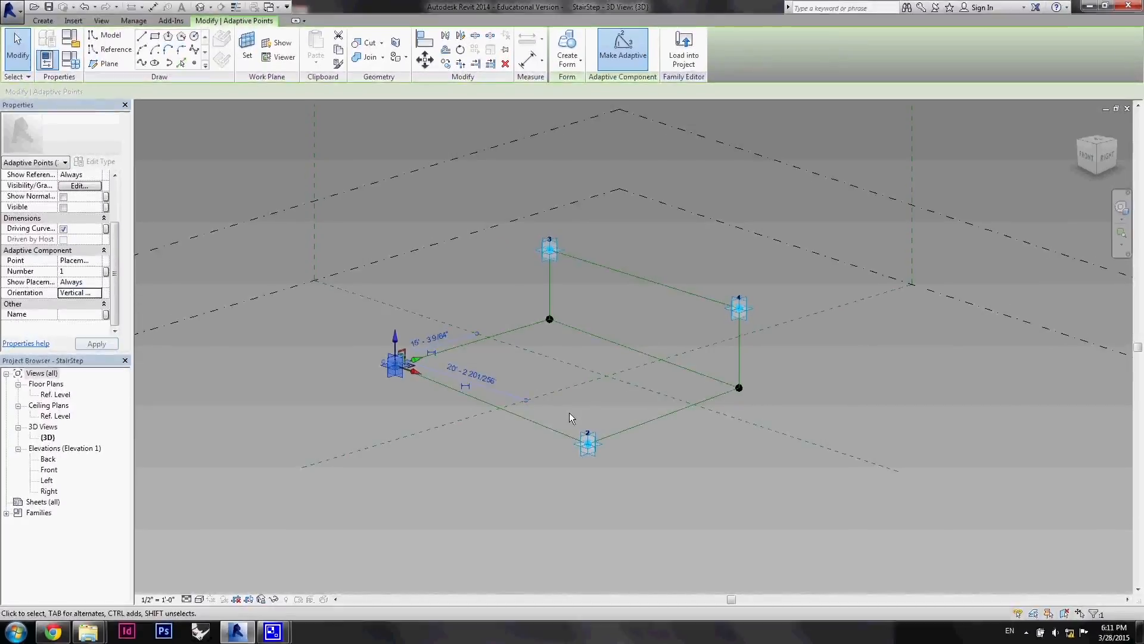
left_click(588, 443)
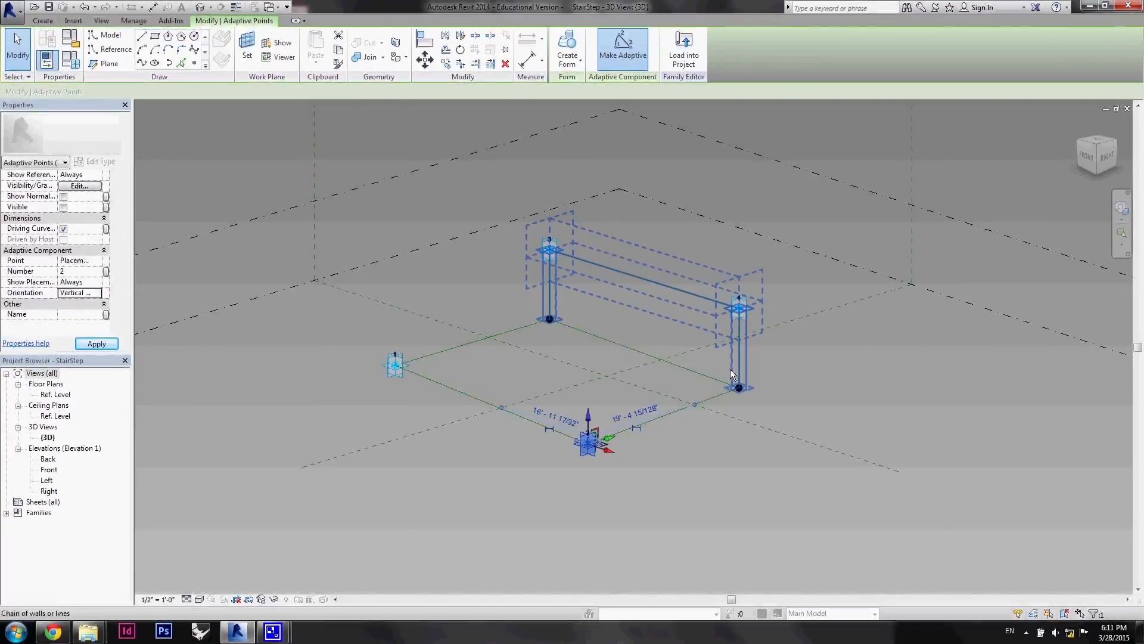
left_click(748, 335)
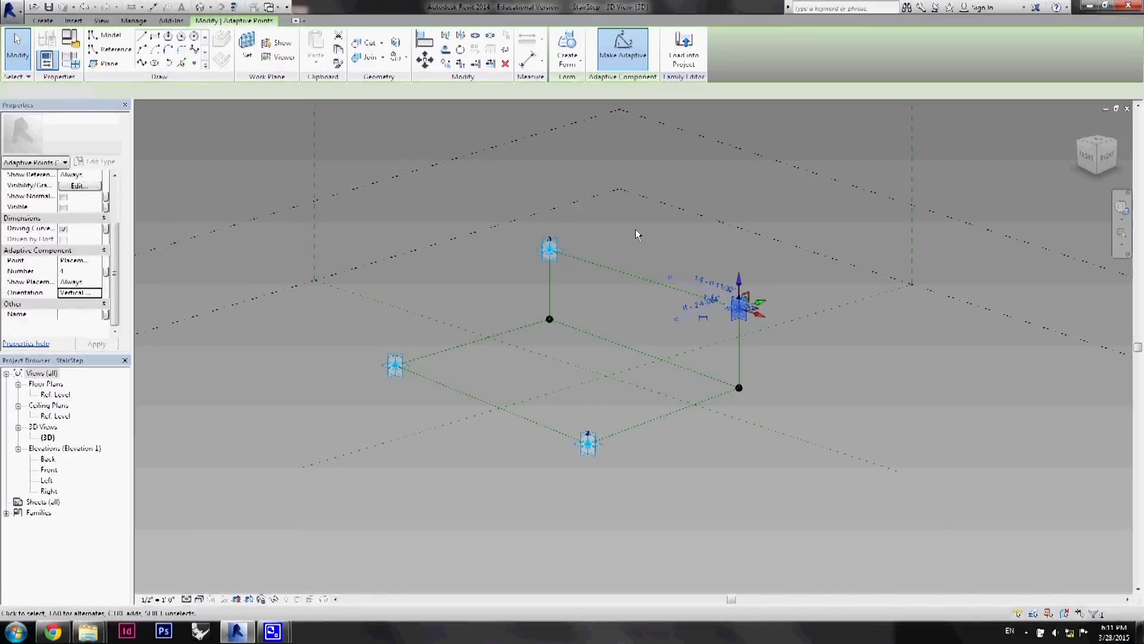
left_click(626, 248)
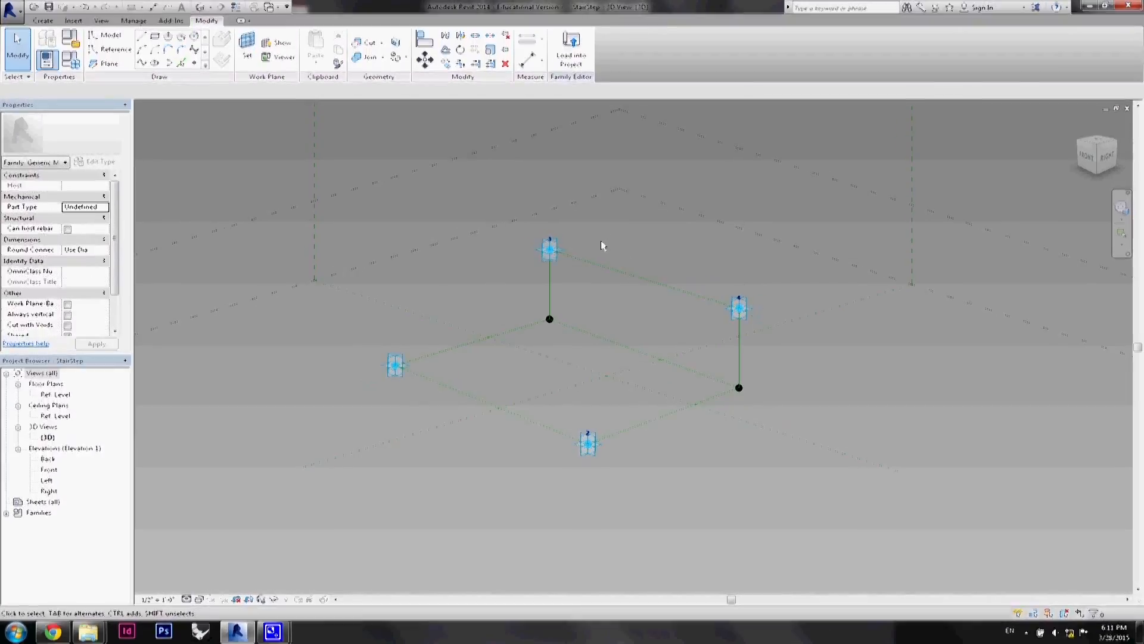
Place an aligned dimension for the vertical distance between adaptive points 1 and 3.
scroll(605, 240, "up", 1)
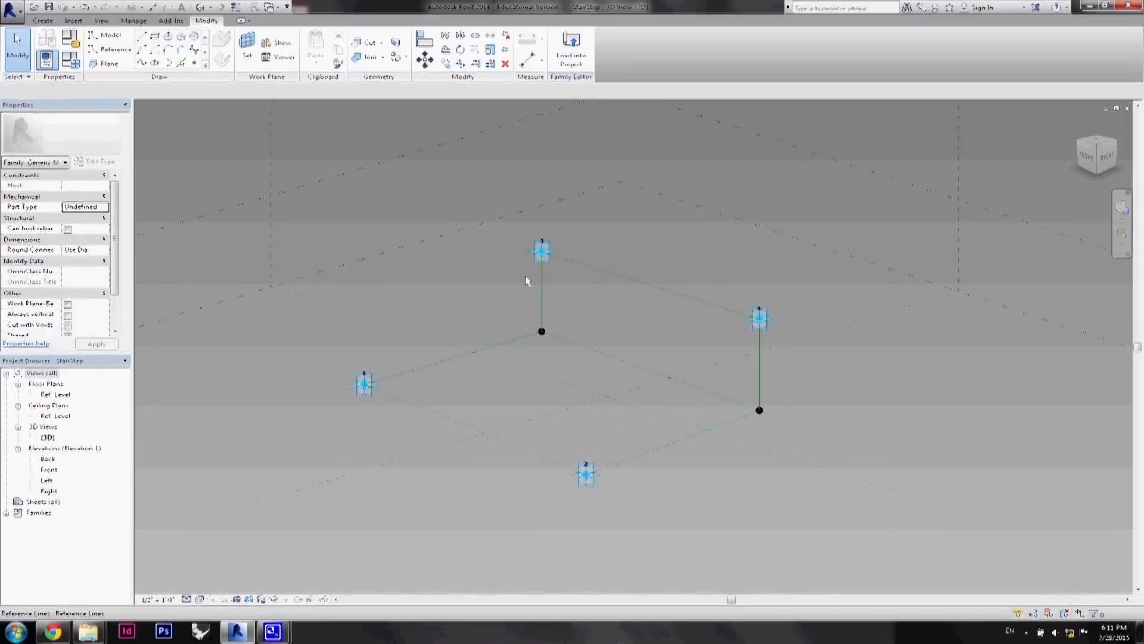
scroll(527, 271, "up", 2)
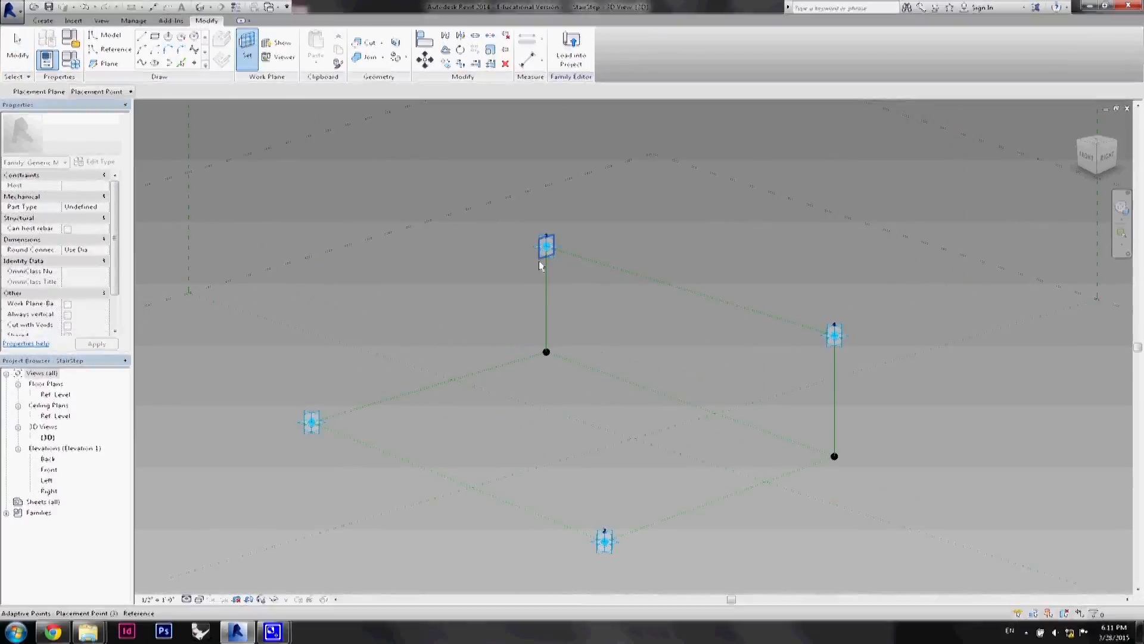
key("d")
key("i")
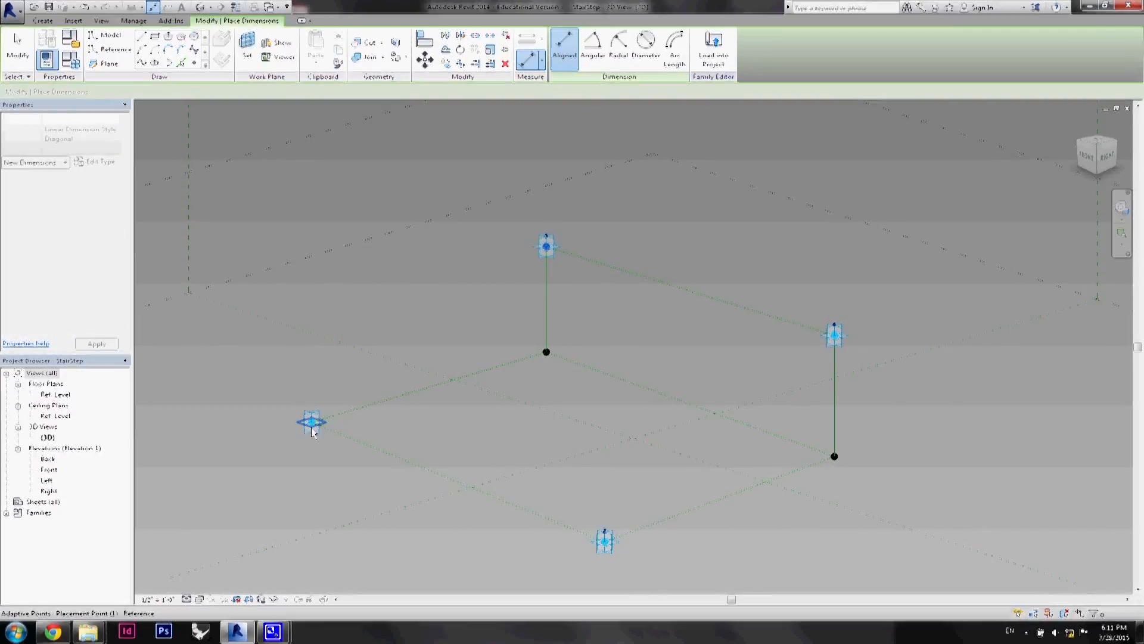
left_click(312, 423)
left_click(546, 247)
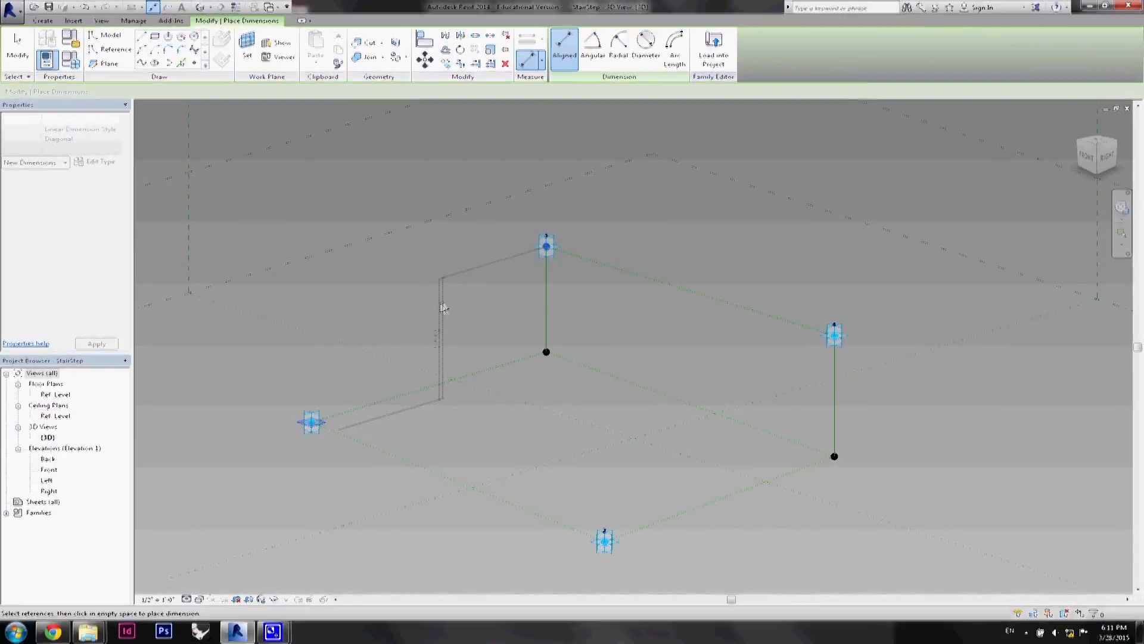
left_click(444, 307)
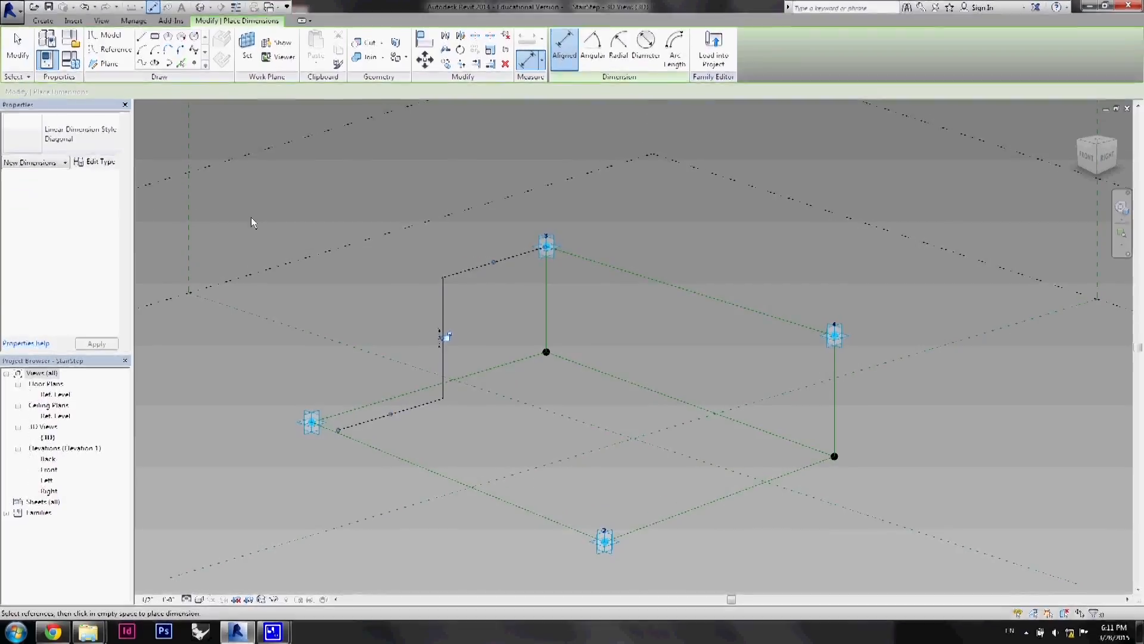
key("Escape")
key("Escape")
Label the vertical dimension with a new instance reporting parameter named Height01.
left_click(443, 329)
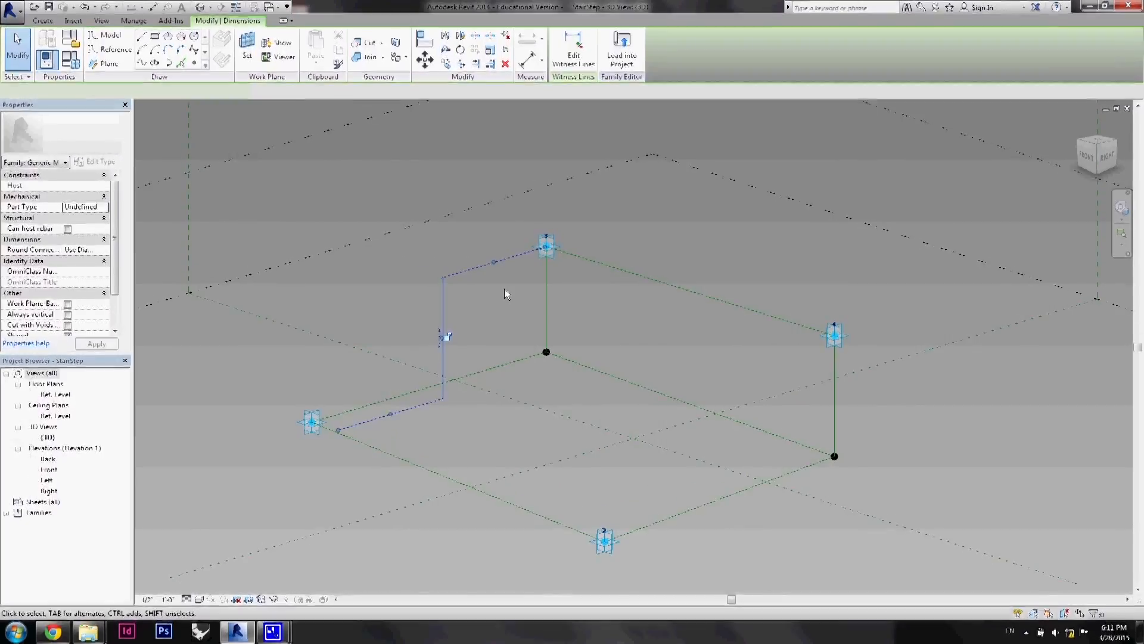
left_click(298, 93)
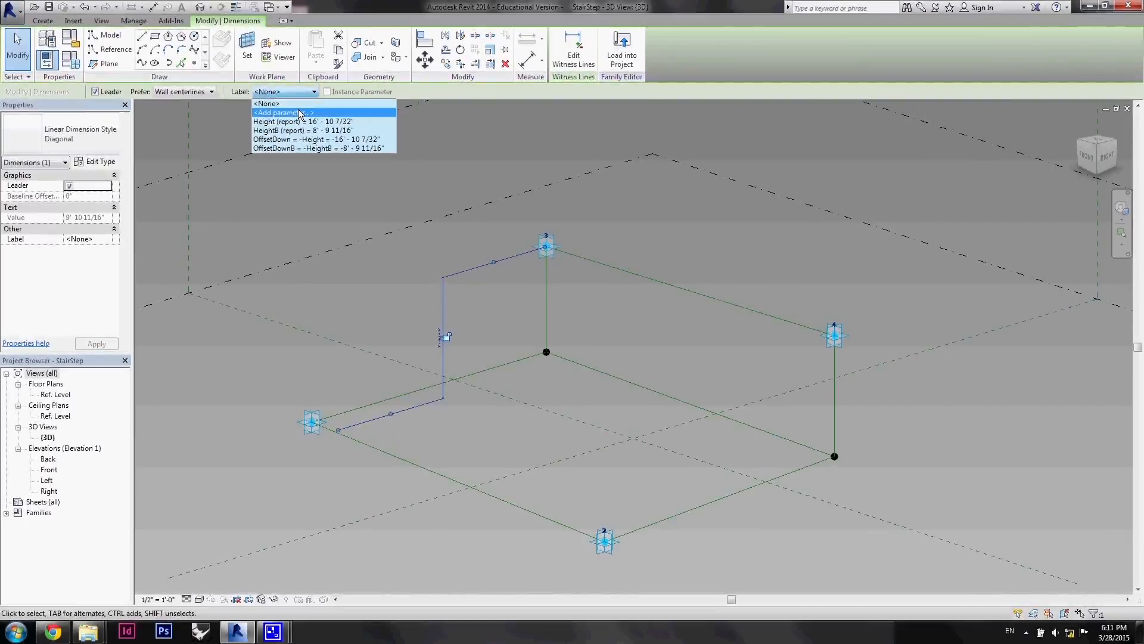
left_click(299, 112)
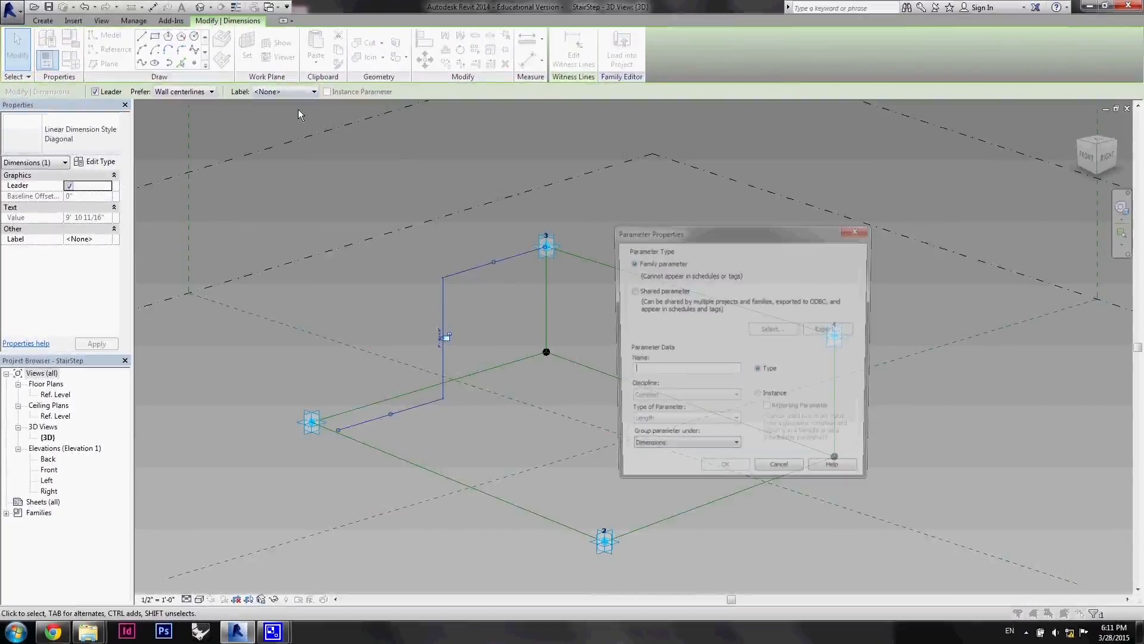
type("Heigh")
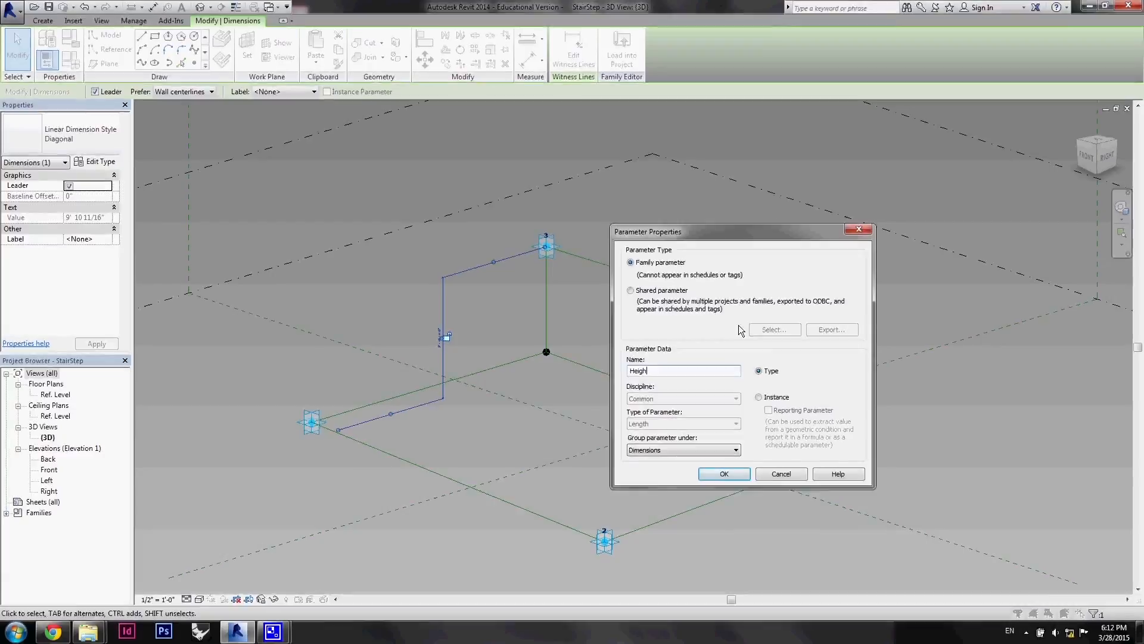
type("t01")
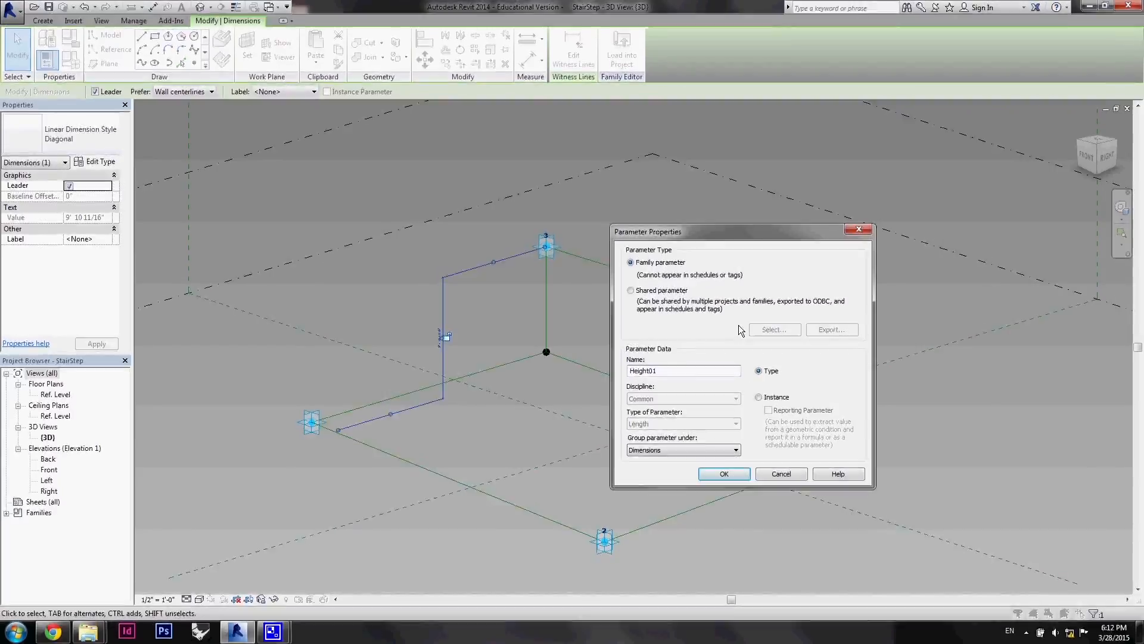
left_click(759, 397)
left_click(768, 410)
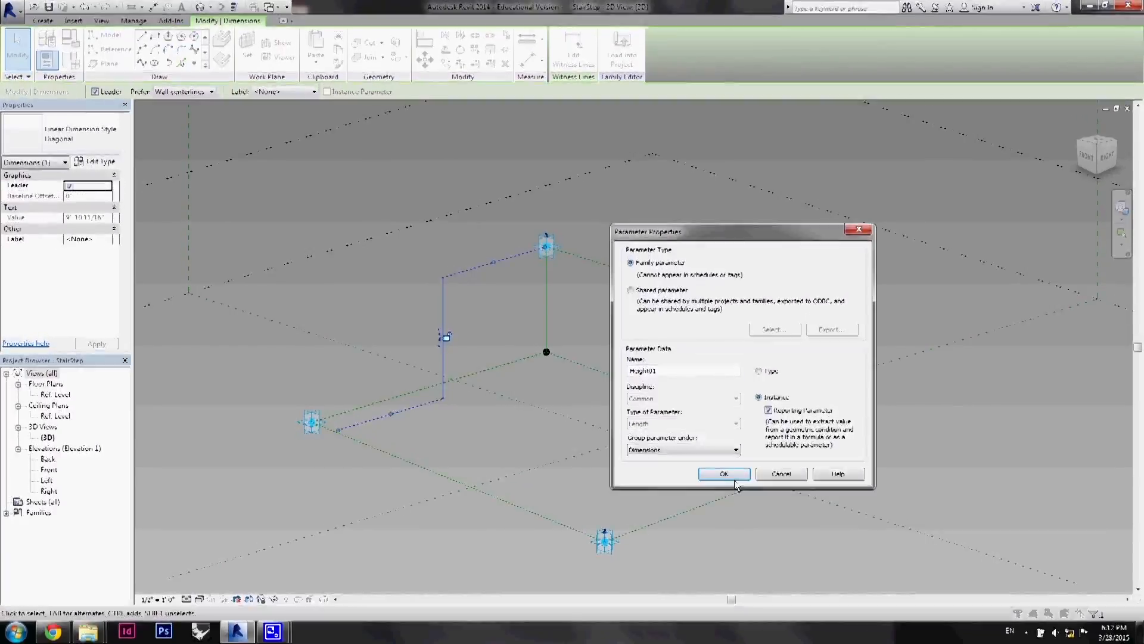
left_click(724, 473)
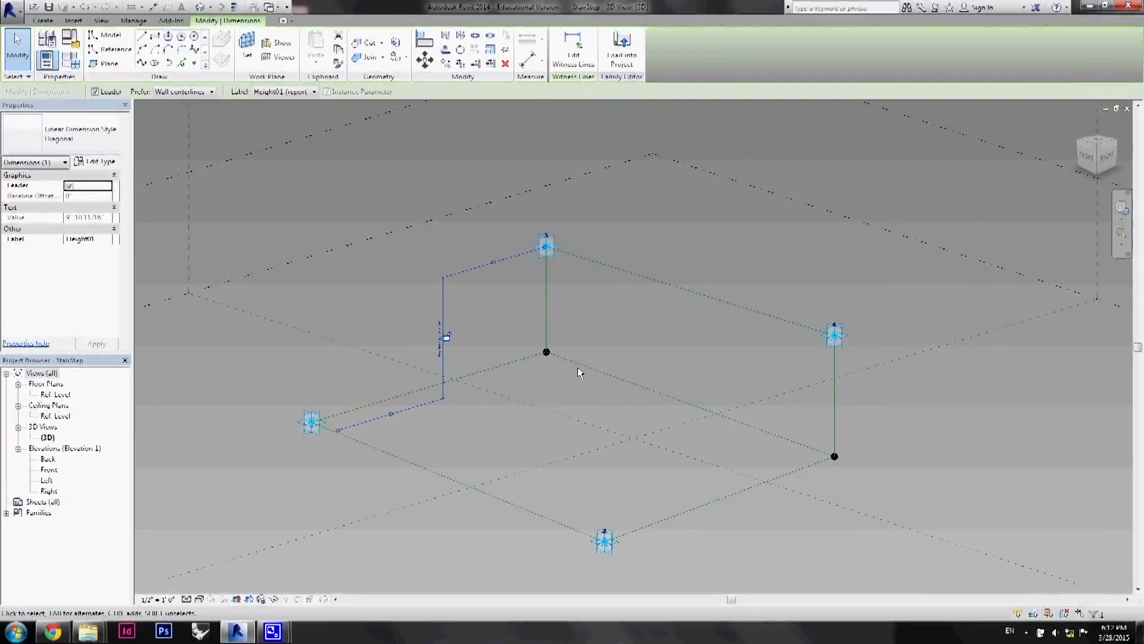
Associate the offset of the reference point below adaptive point 3 with a new instance parameter named OffsetDown01.
left_click(546, 354)
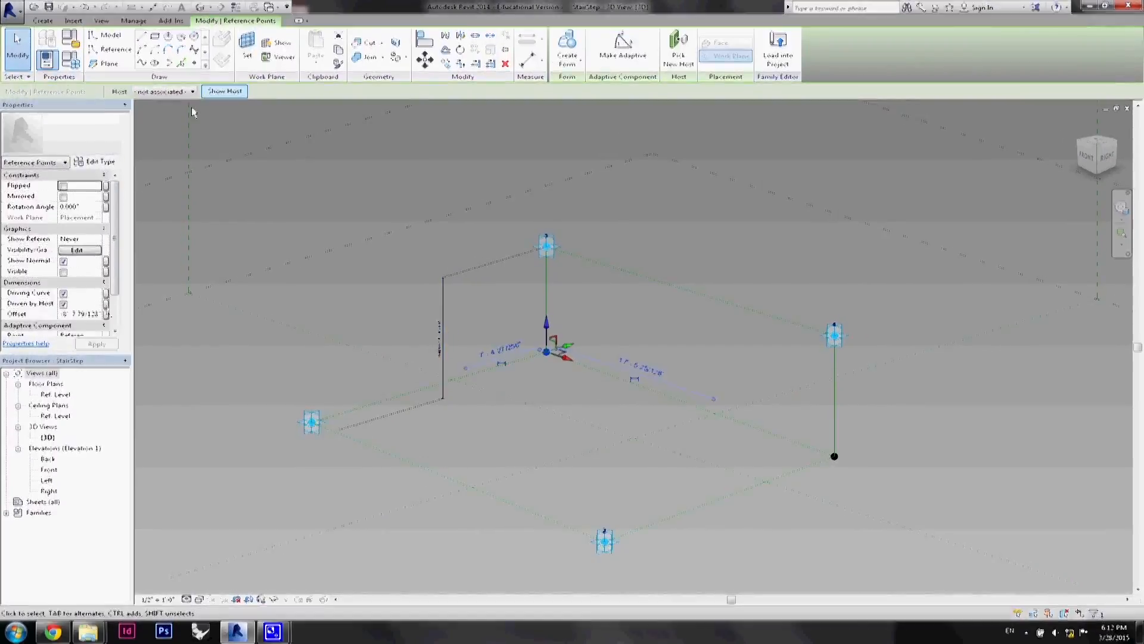
scroll(117, 290, "down", 1)
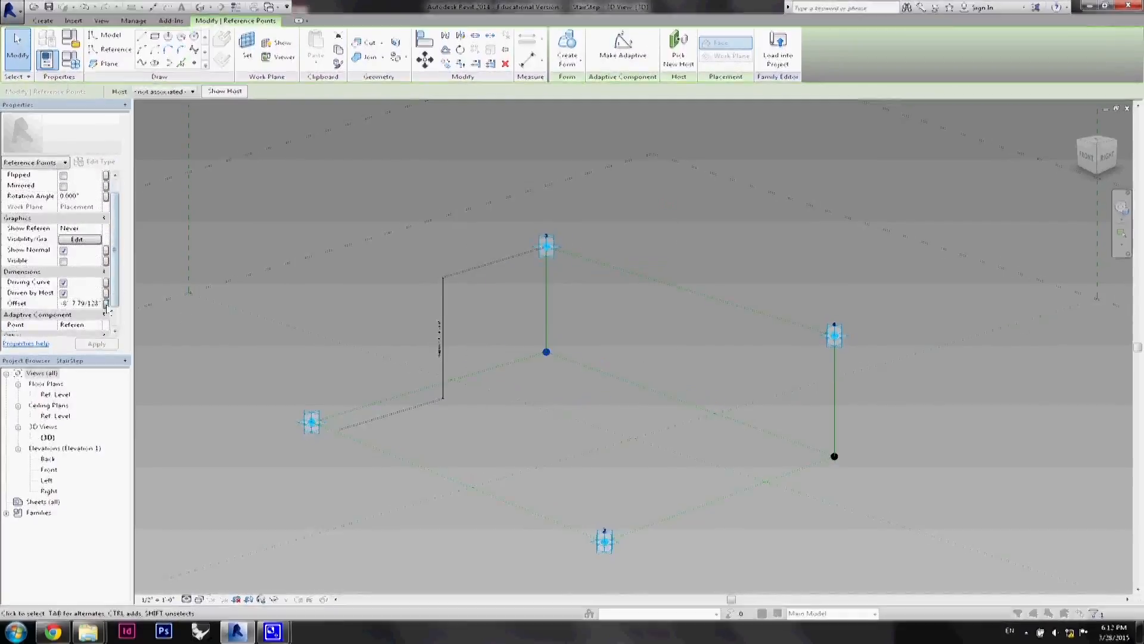
left_click(106, 303)
left_click(515, 386)
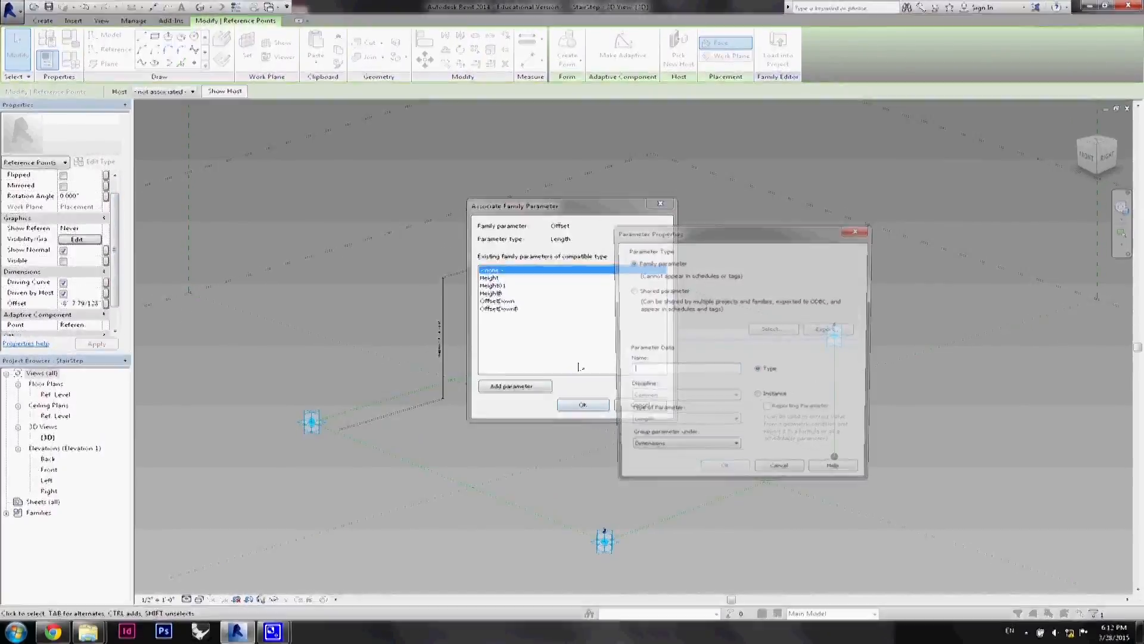
type("OffsetDown01")
left_click(759, 397)
left_click(729, 473)
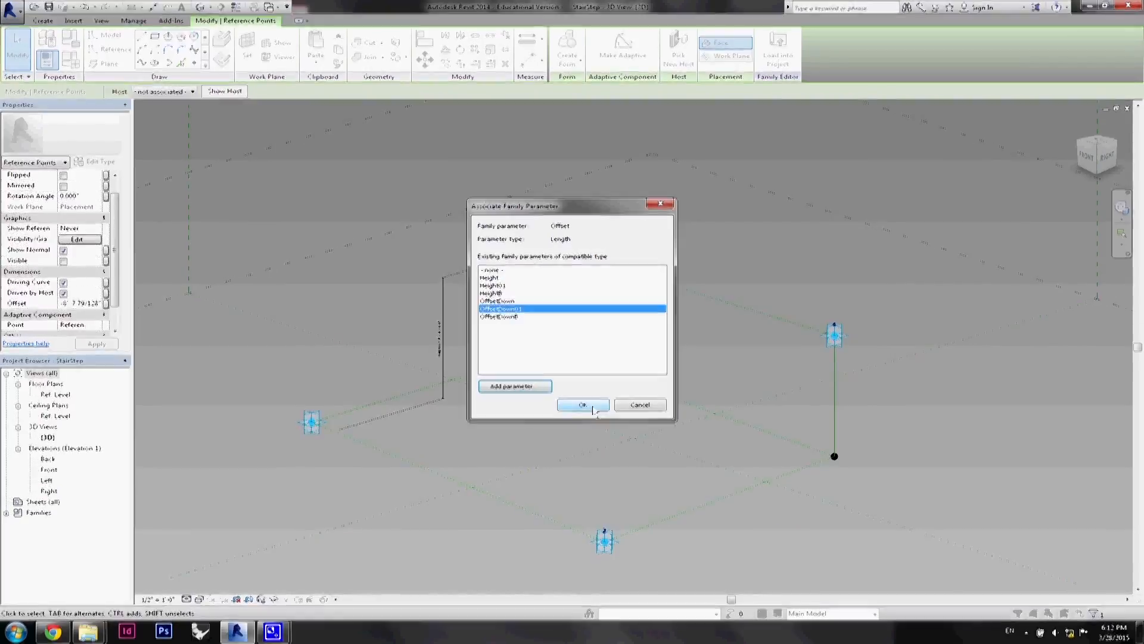
left_click(583, 405)
Pick a new host at adaptive point 3 for the reference point directly below it.
middle_click_drag(566, 342, 663, 352, "shift")
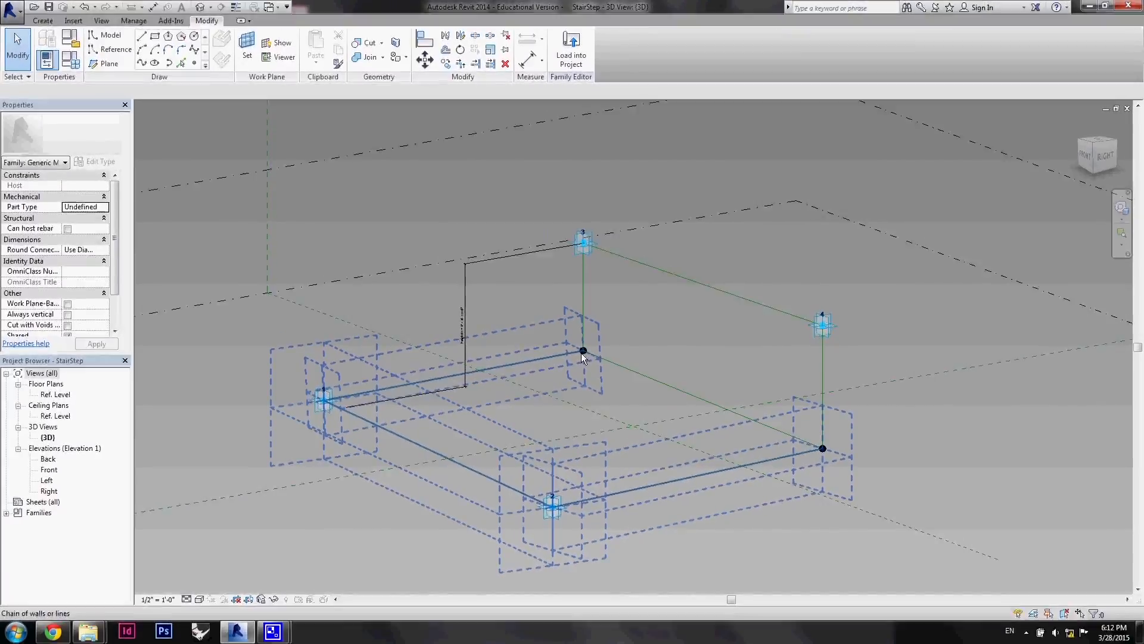
key("Tab")
key("Tab")
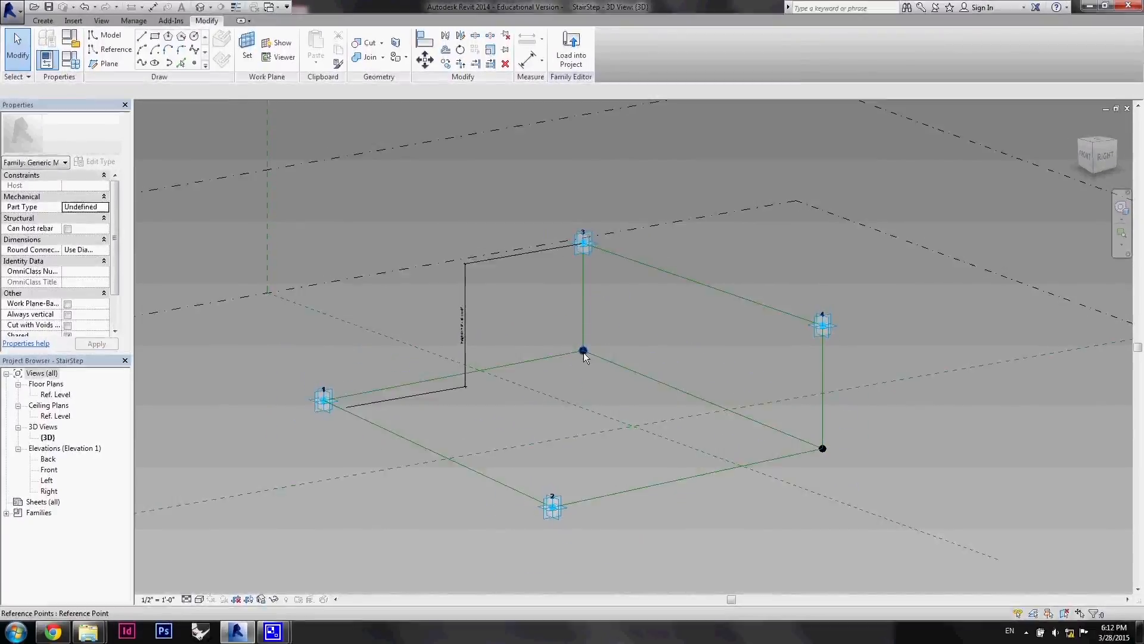
left_click(584, 351)
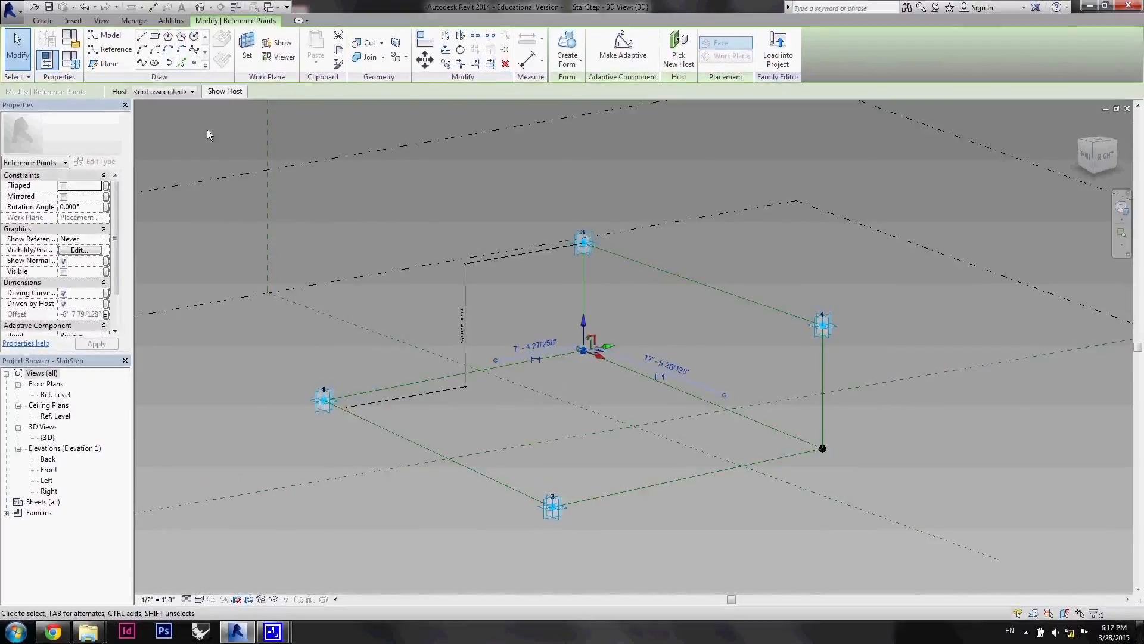
left_click(192, 92)
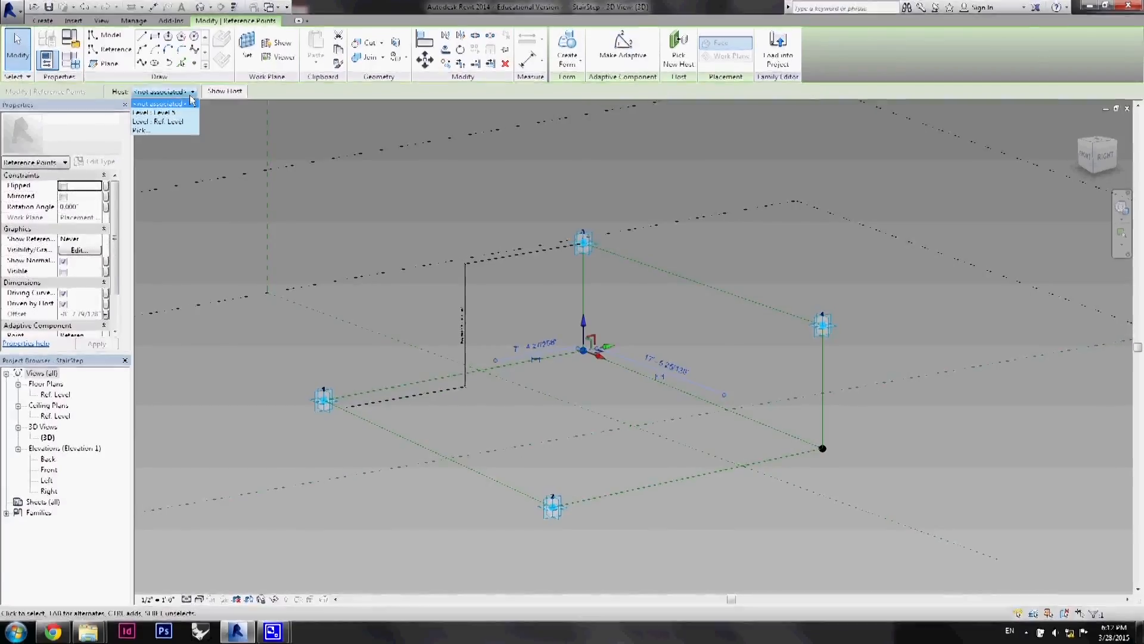
left_click(142, 131)
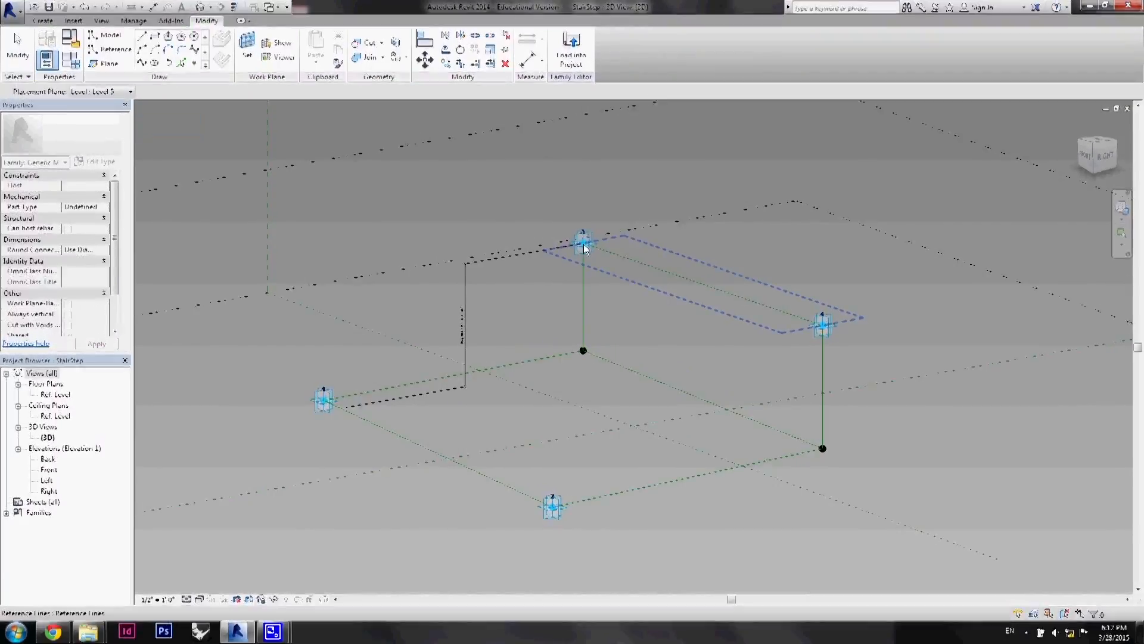
scroll(584, 247, "up", 4)
left_click(571, 245)
scroll(573, 246, "down", 4)
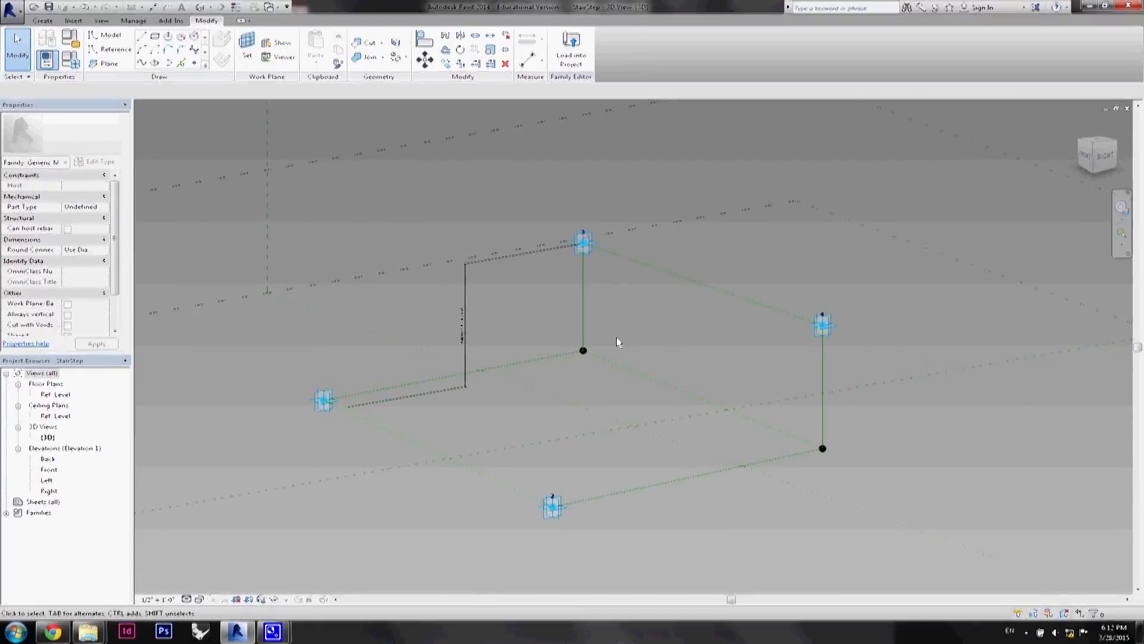
Move adaptive point 3 slightly to check whether the hosted reference point below follows it.
left_click(583, 243)
left_click_drag(583, 244, 551, 263)
middle_click_drag(598, 321, 552, 363, "shift")
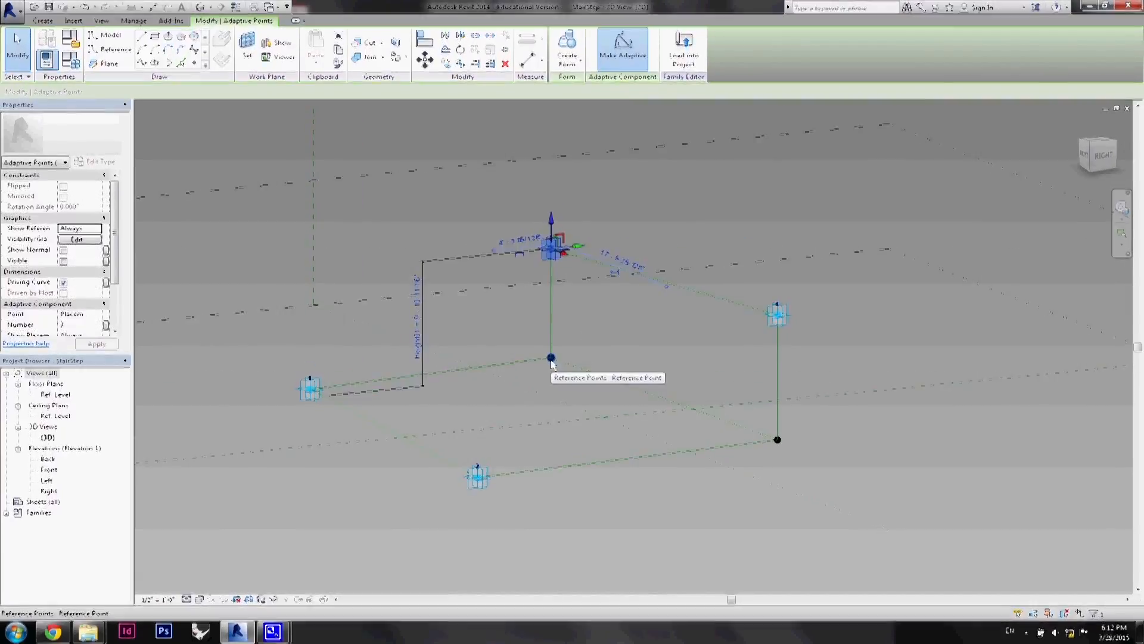
Set the OffsetDown01 parameter's formula to -Height01 in the family types.
left_click(551, 359)
left_click(69, 60)
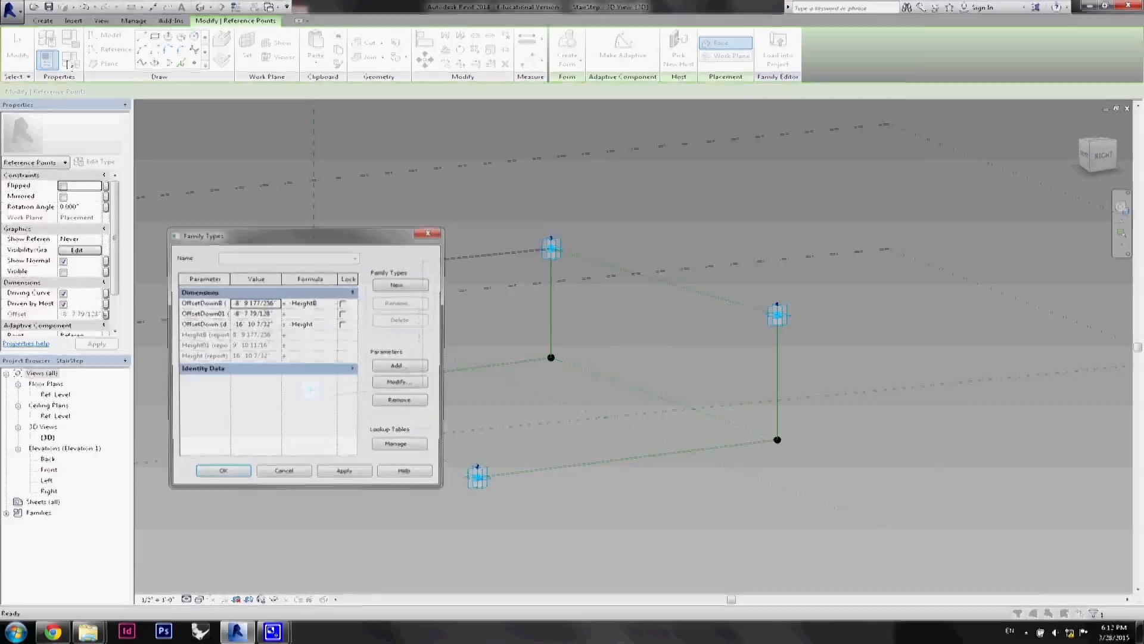
left_click(296, 315)
type("-Height")
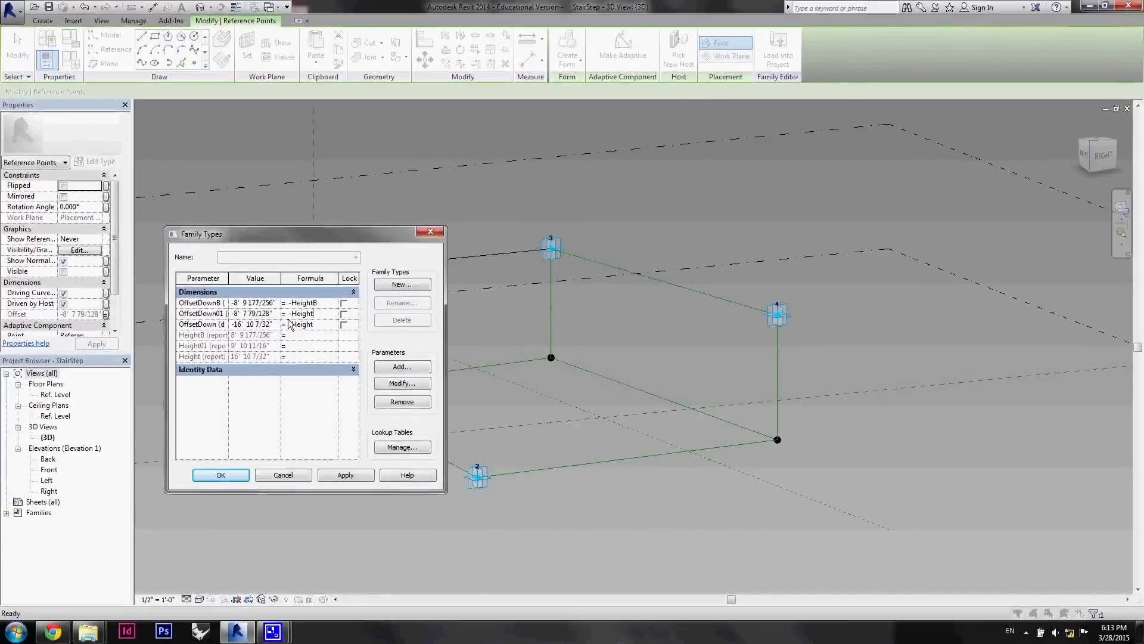
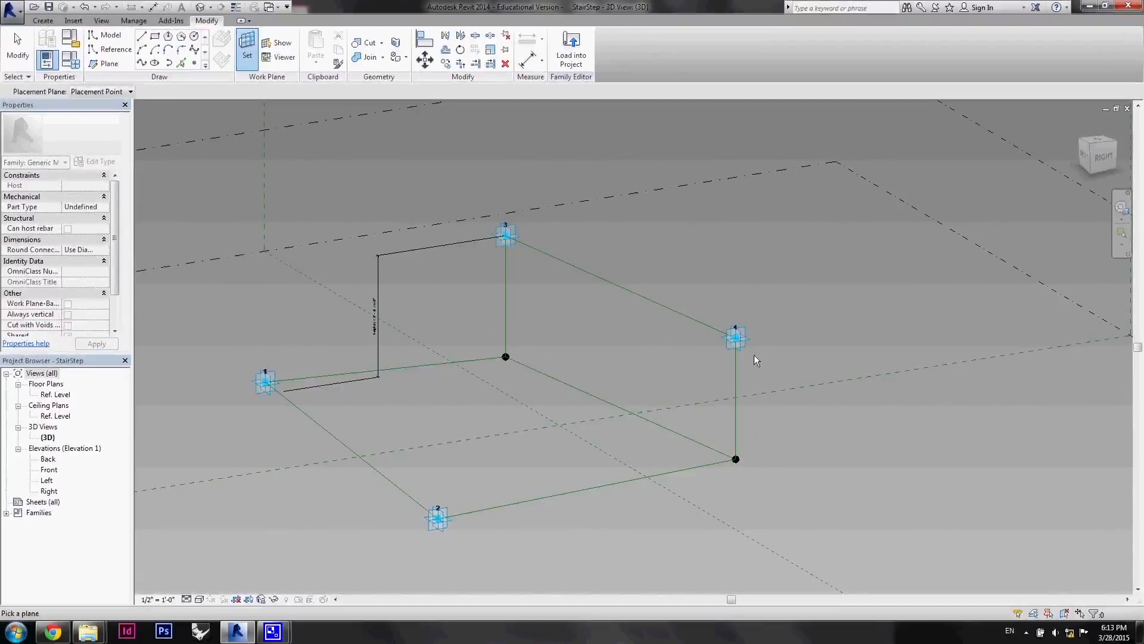
Place an aligned dimension for the vertical distance between adaptive points 2 and 4.
key("Escape")
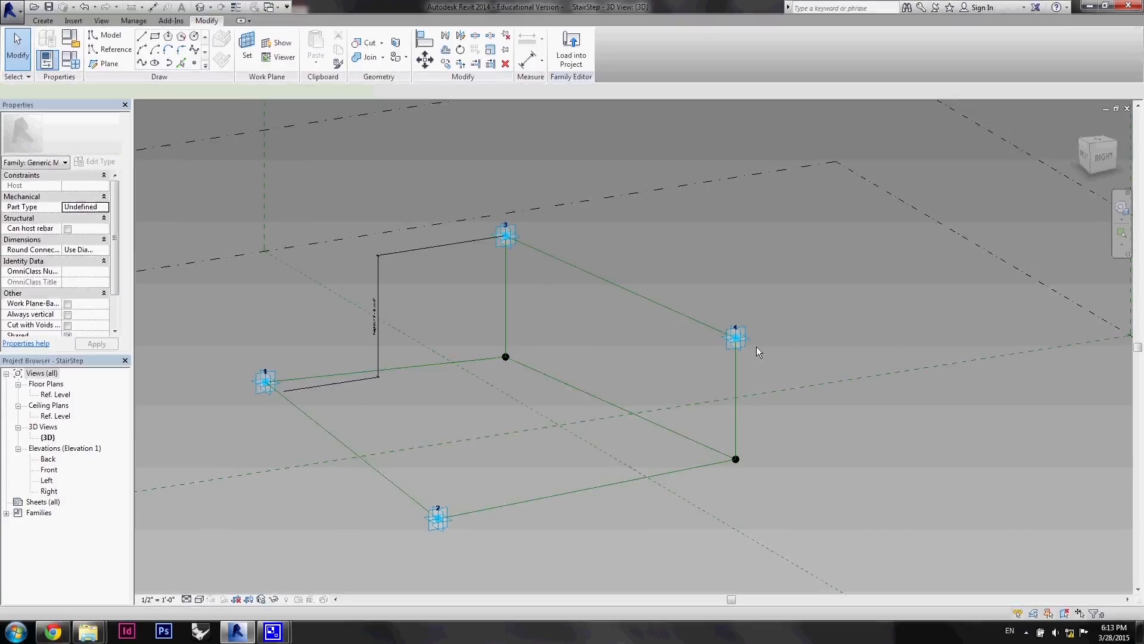
key("d")
key("i")
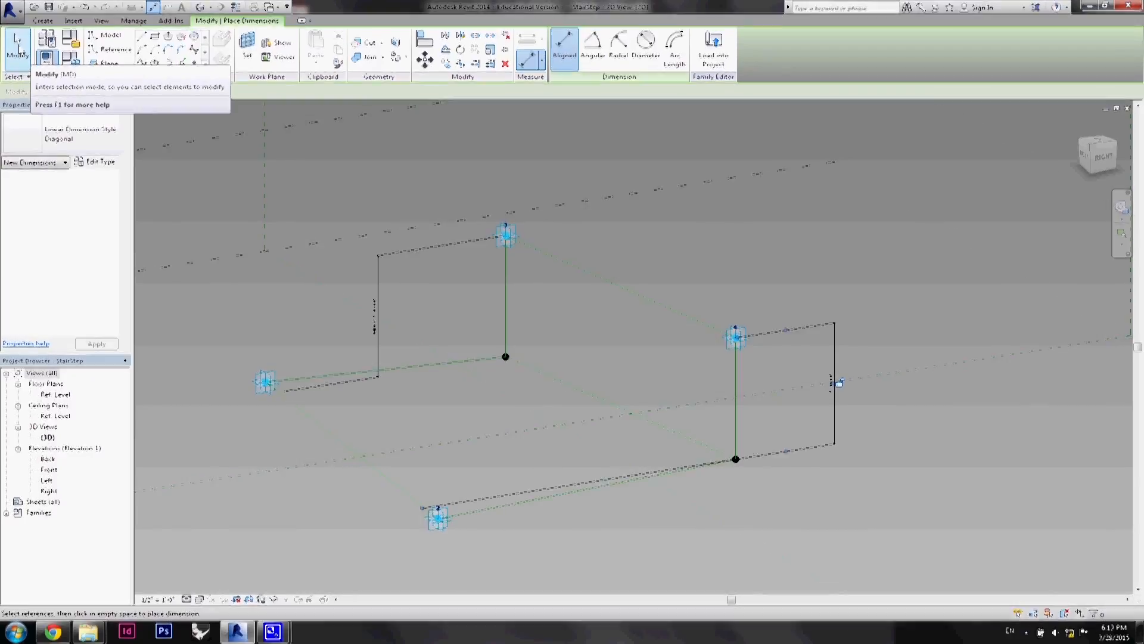
left_click(18, 51)
Label the vertical dimension beside adaptive point 4 with a new instance reporting parameter named Height02.
left_click(835, 392)
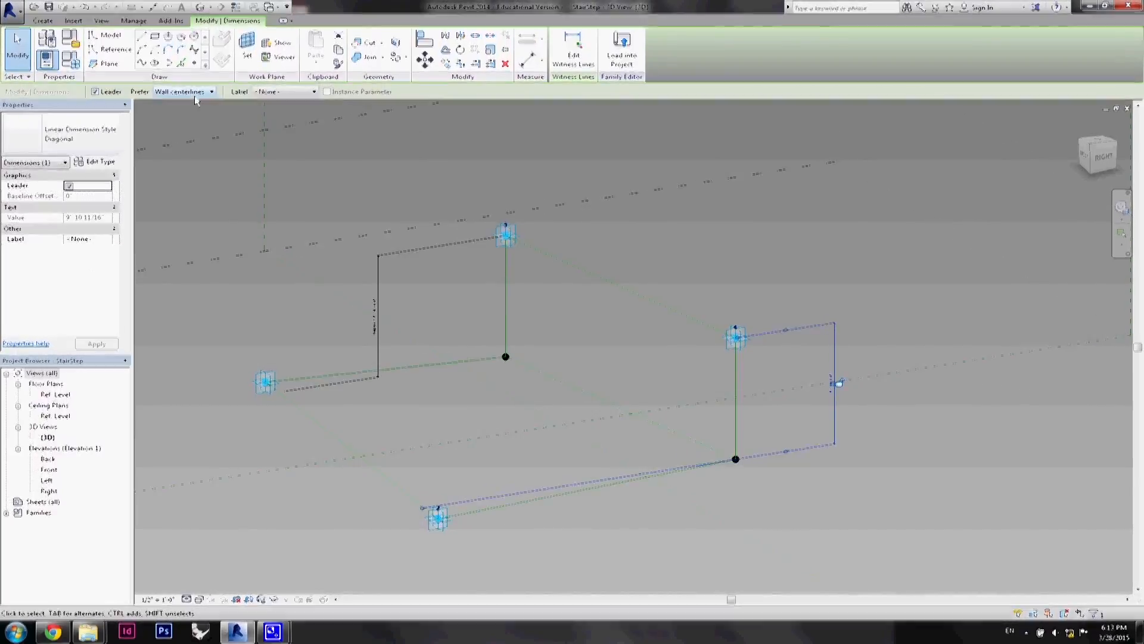
left_click(293, 113)
type("Height02")
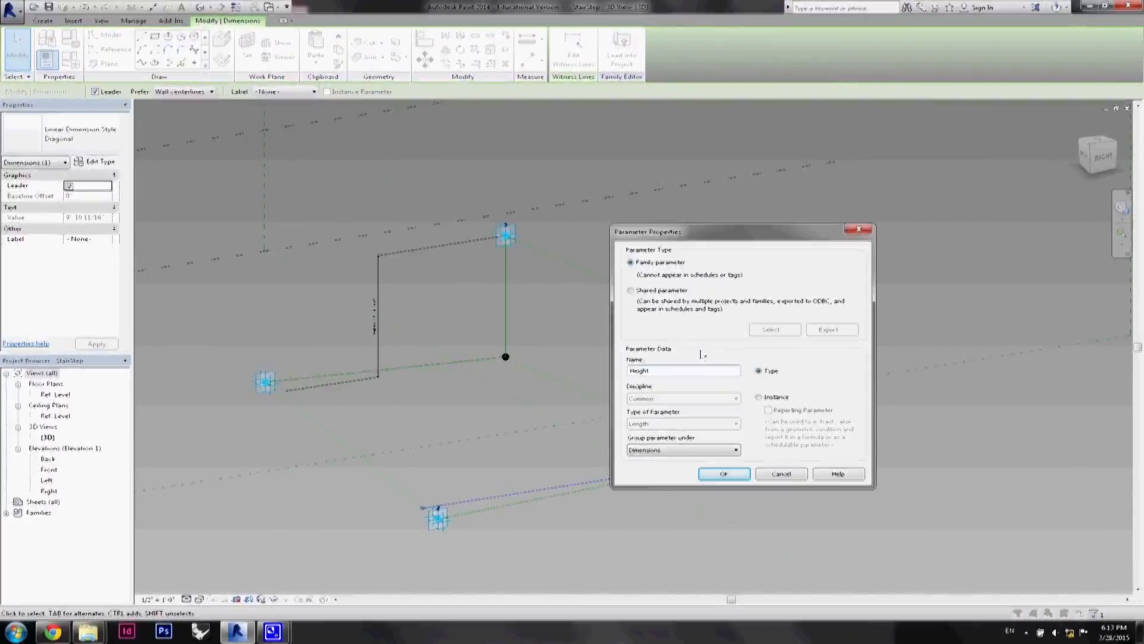
left_click(758, 397)
left_click(769, 410)
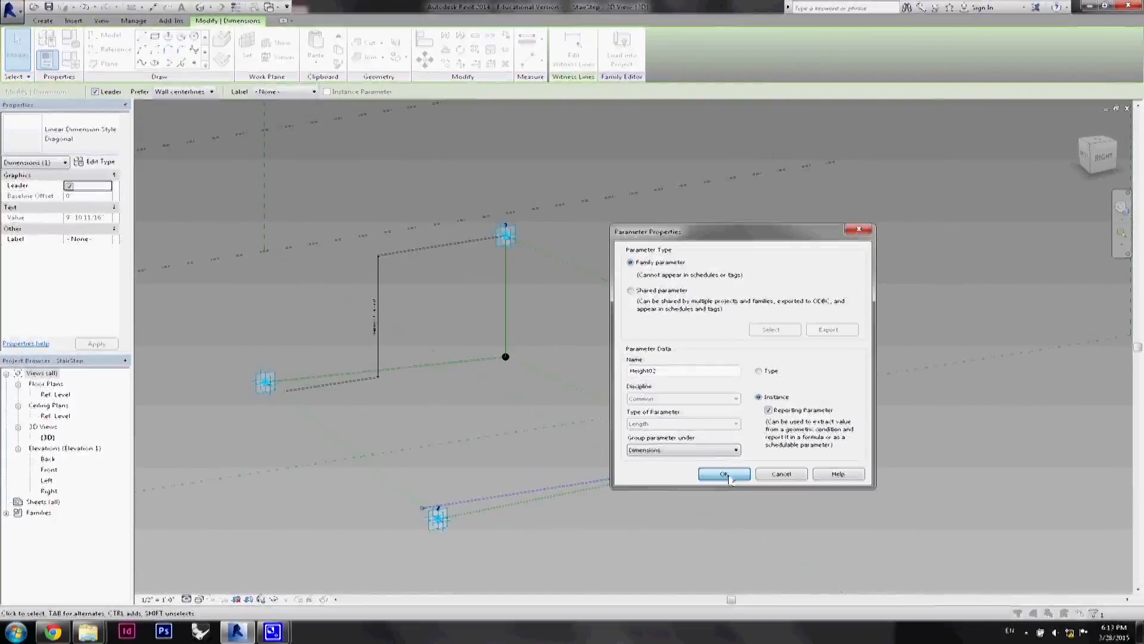
left_click(724, 473)
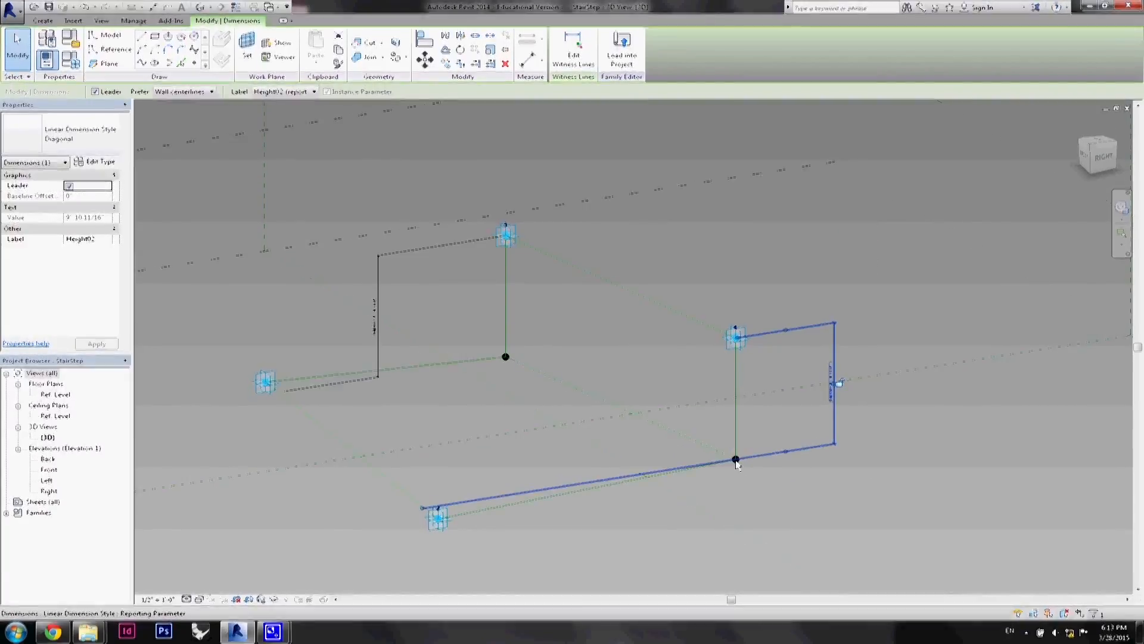
Associate the offset of the reference point below adaptive point 4 with a new instance parameter named OffsetDown02.
left_click(736, 460)
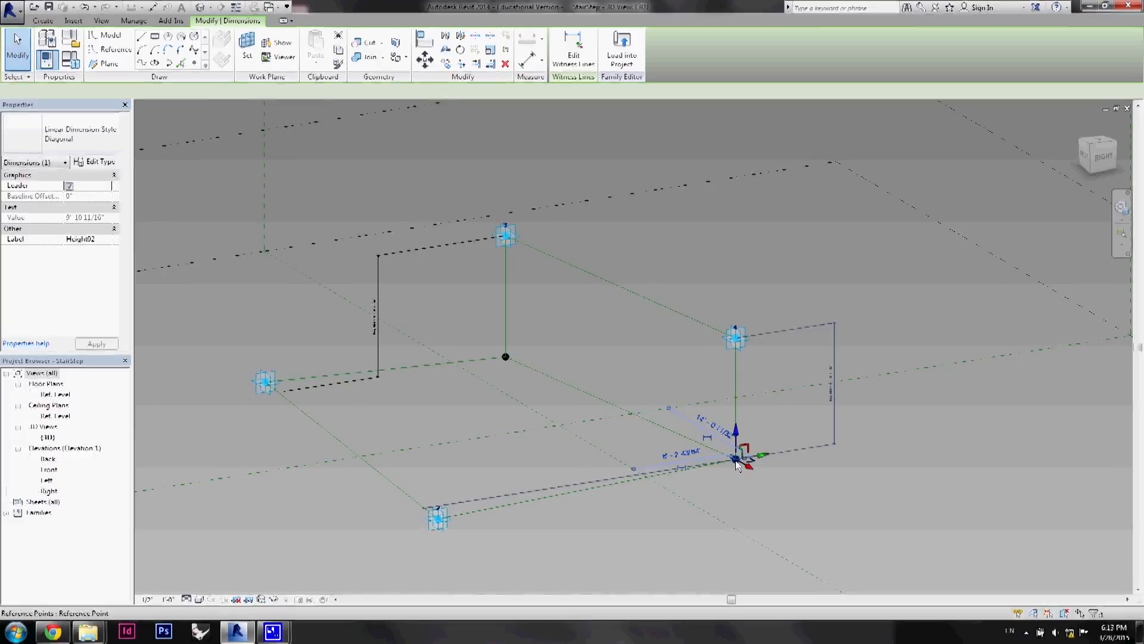
left_click(105, 313)
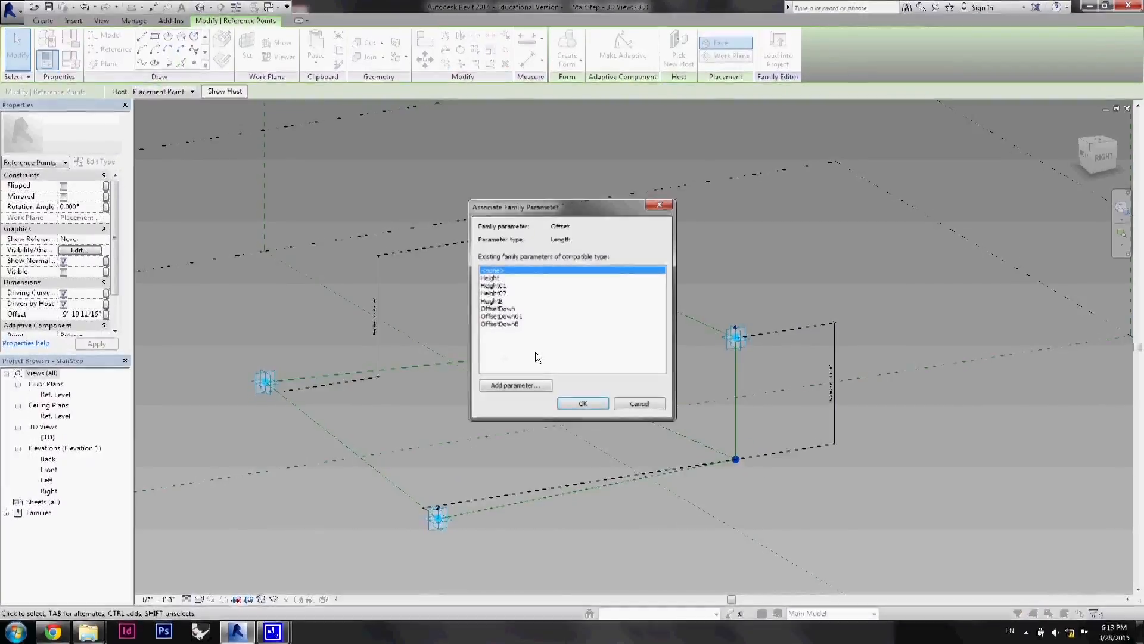
left_click(515, 386)
type("Offset")
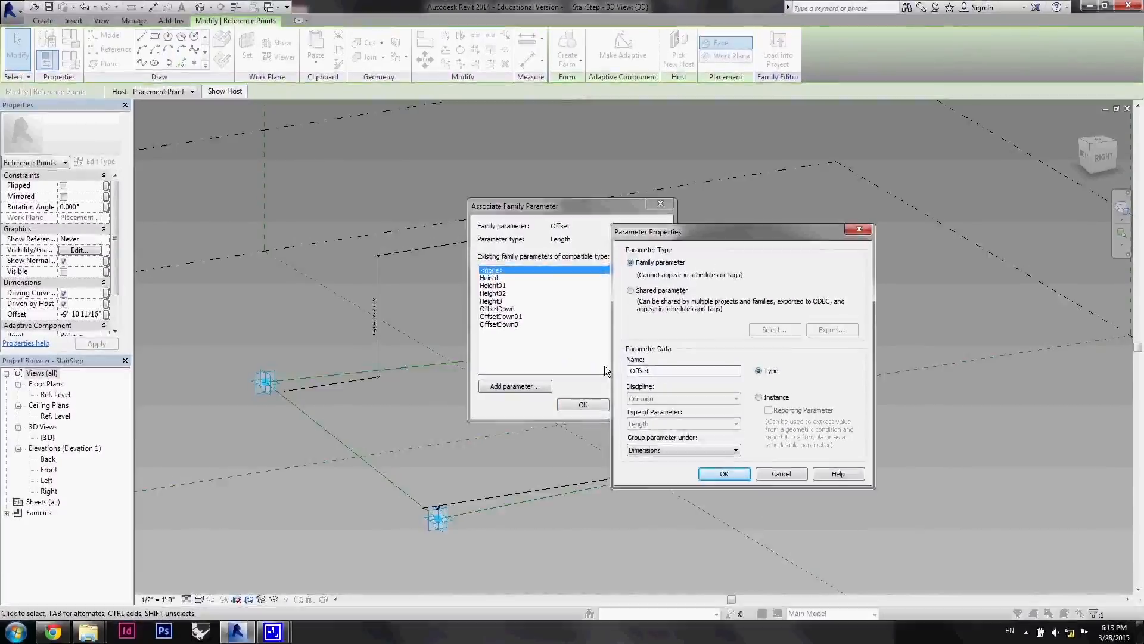
type("Down02")
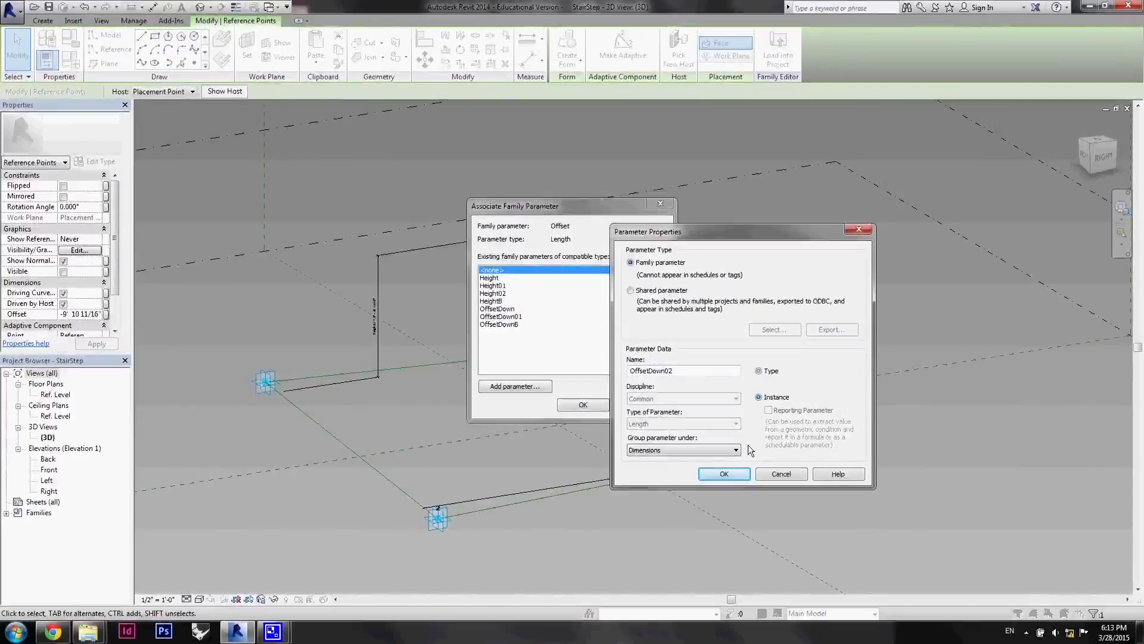
key("Return")
left_click(582, 404)
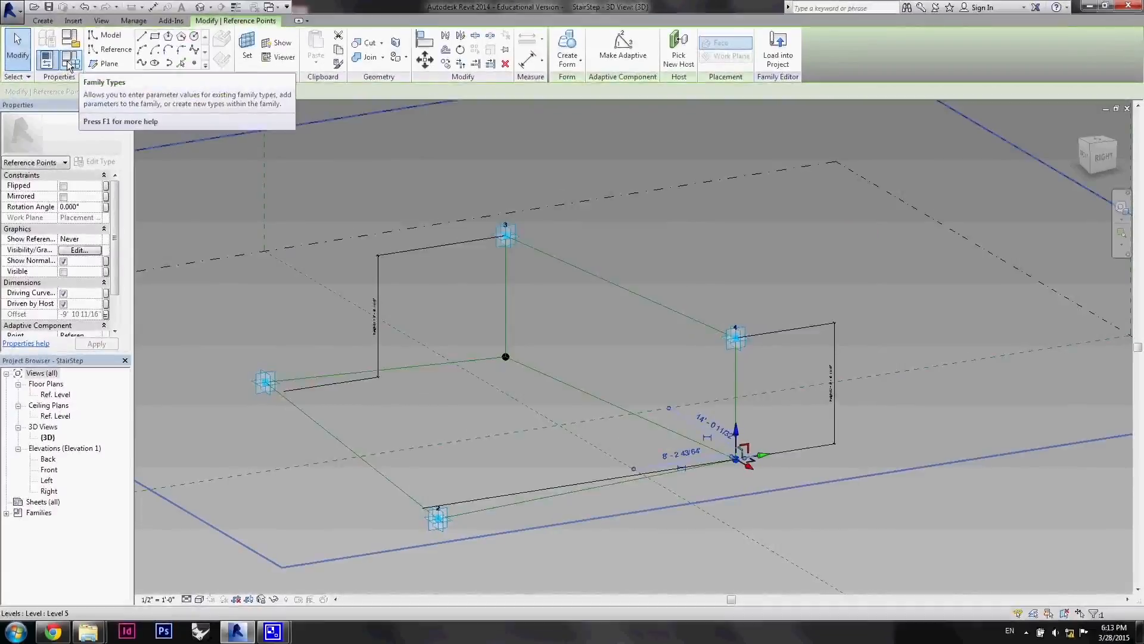
Set the OffsetDown02 parameter's formula to -Height02 and apply the family type changes.
left_click(71, 60)
left_click(298, 314)
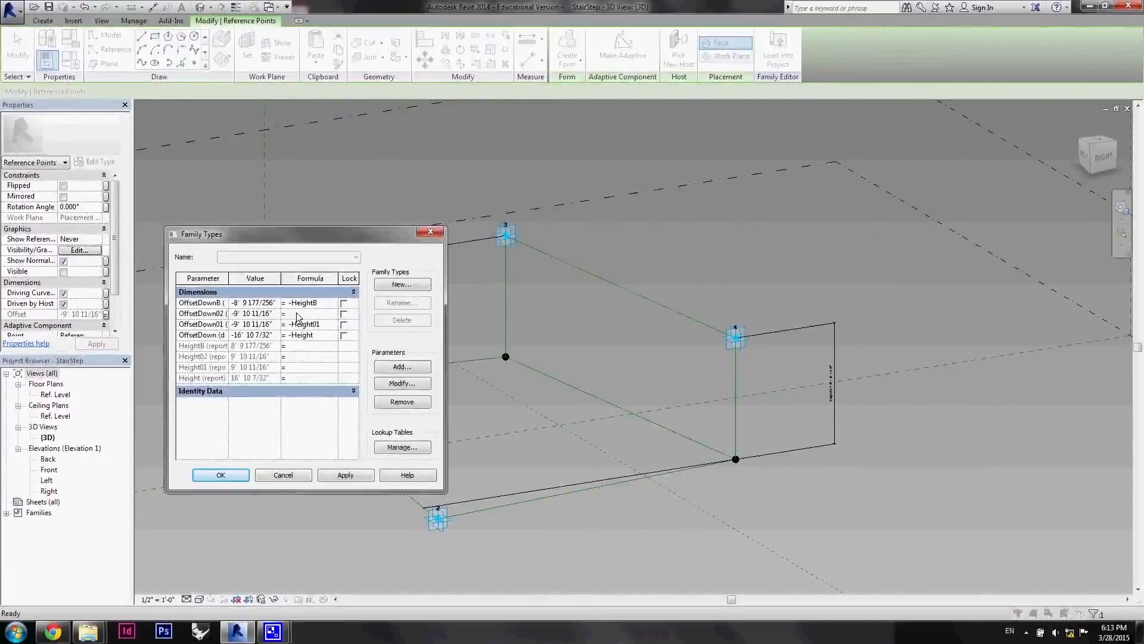
type("Height02")
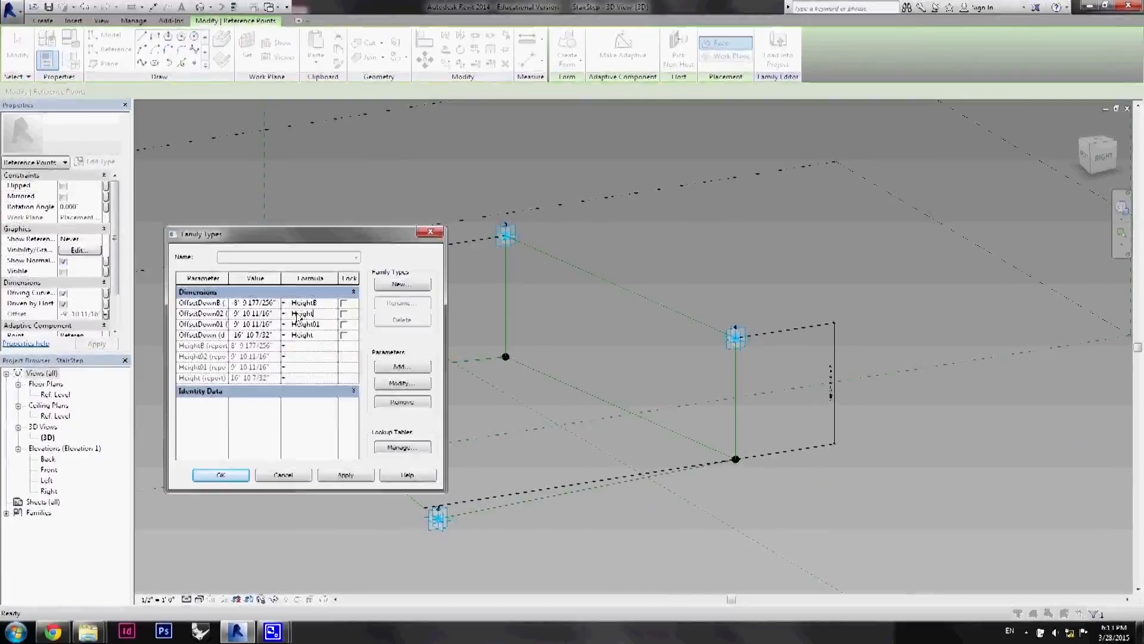
left_click(342, 477)
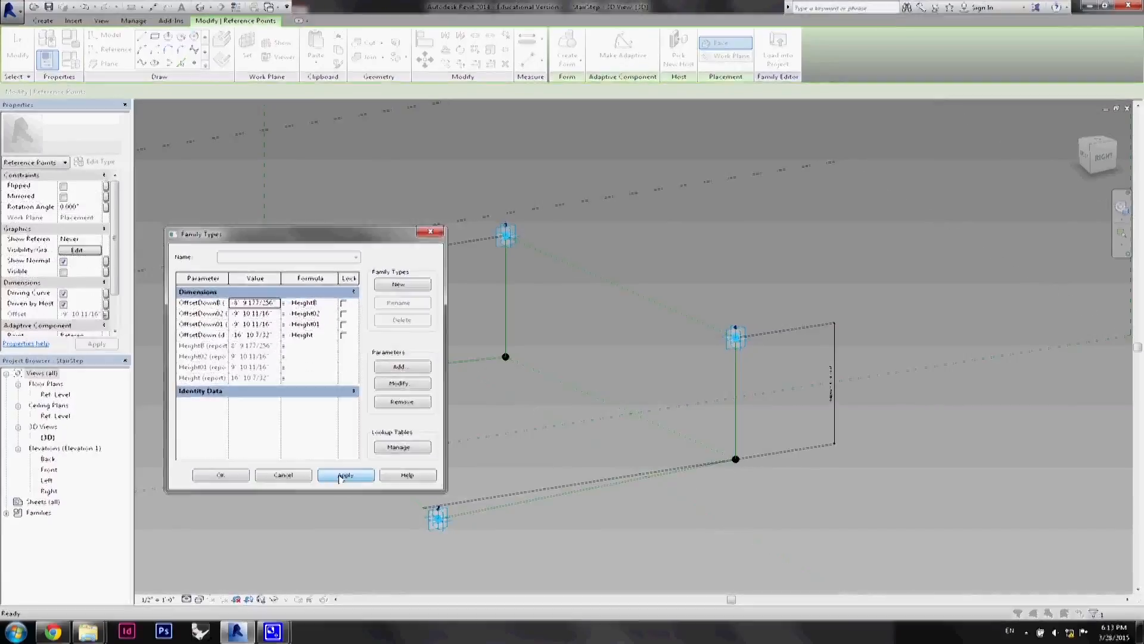
left_click(221, 475)
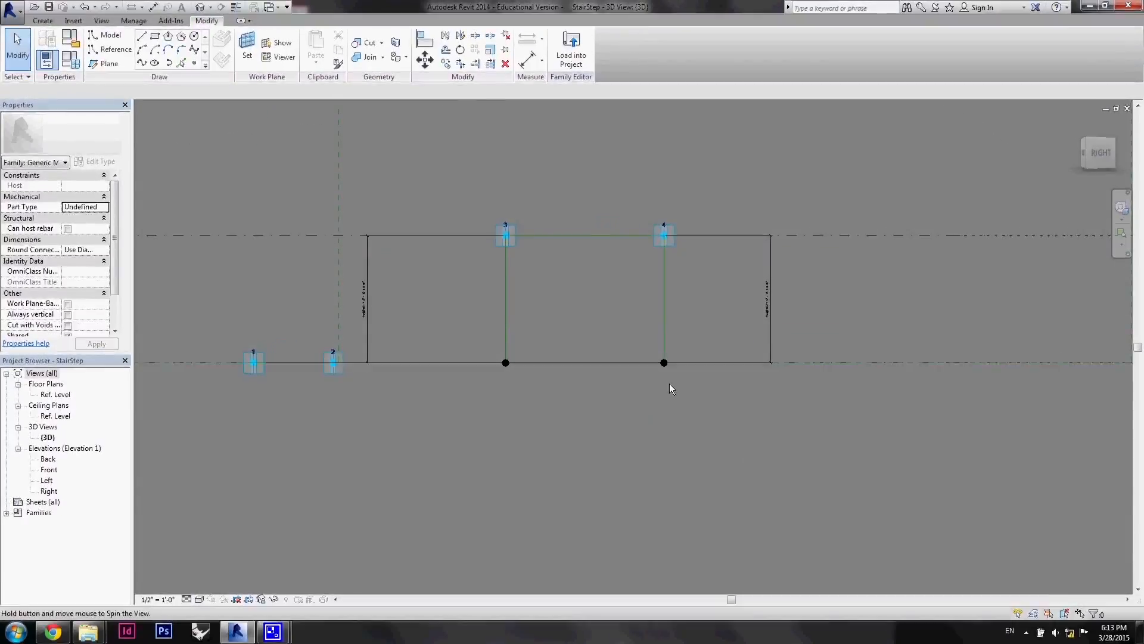
Create a solid form from the vertical rectangle of reference lines between adaptive points 3 and 4 and their hosted points.
middle_click_drag(669, 383, 679, 426, "shift")
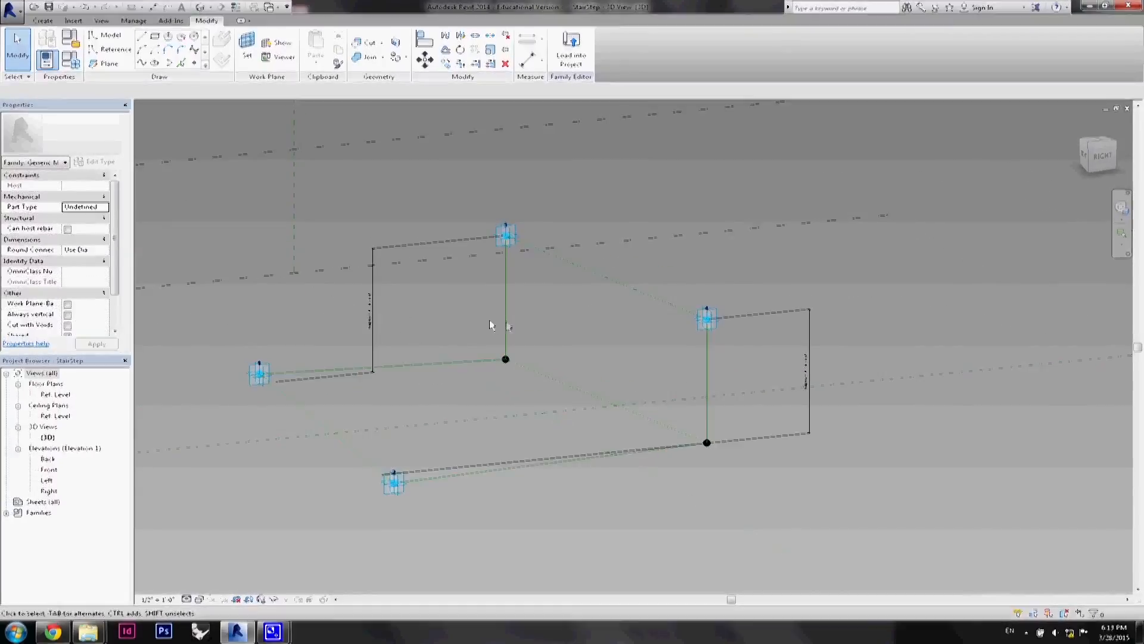
key("Tab")
left_click(506, 321)
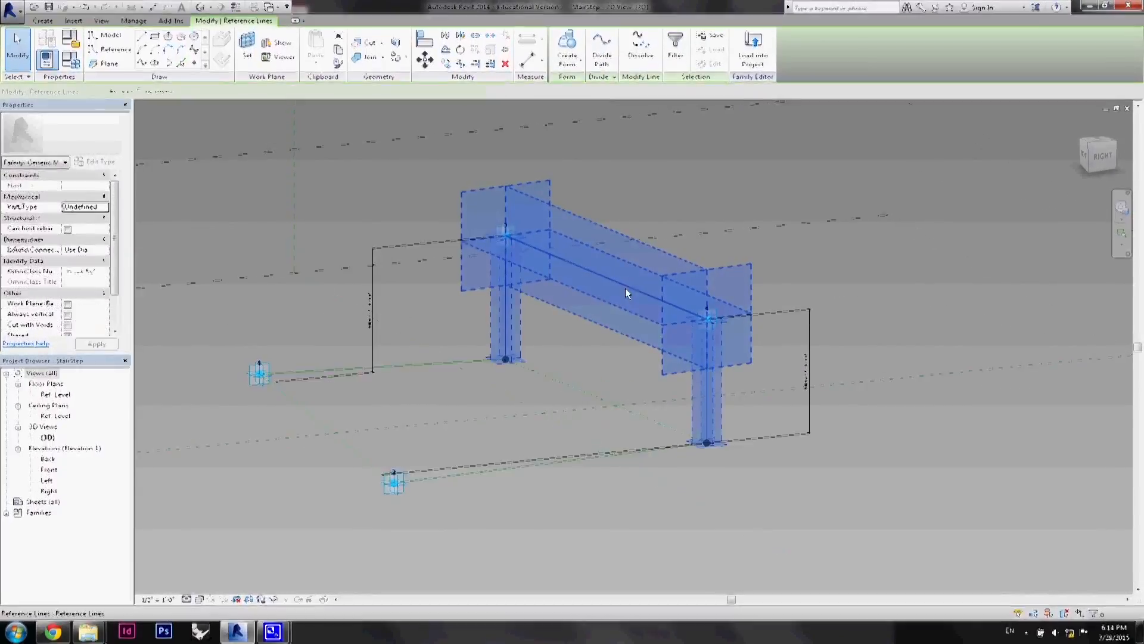
key("Tab")
left_click(625, 287)
left_click(568, 51)
left_click(584, 94)
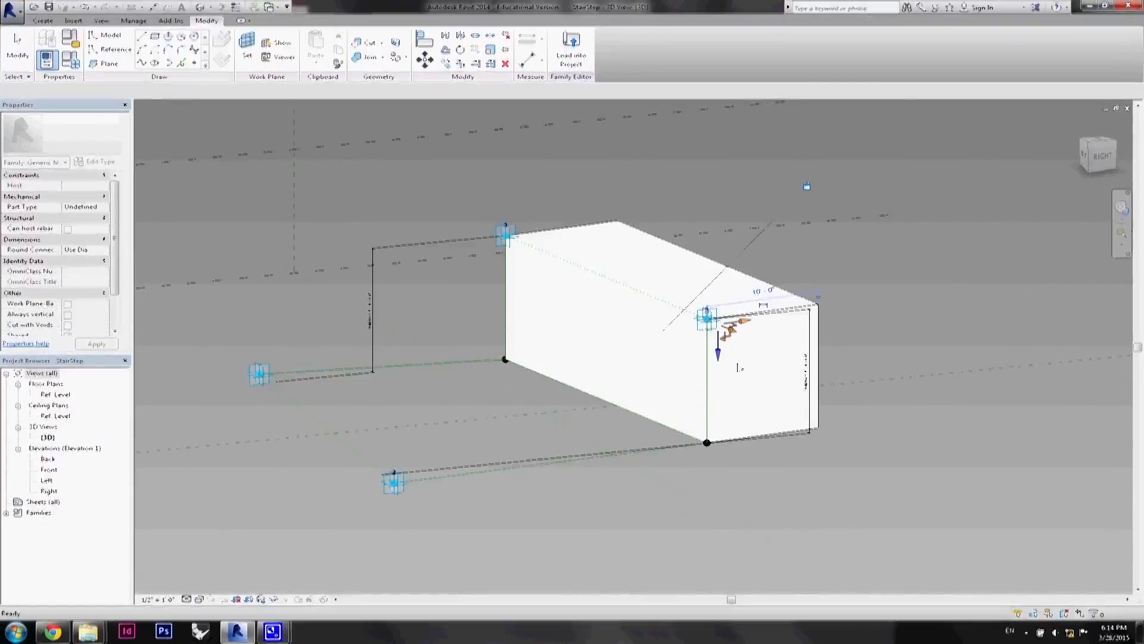
Set the thickness of the vertical solid form to 0' 3" and deselect it.
left_click(741, 291)
left_click(741, 288)
key("BackSpace")
left_click_drag(754, 288, 750, 288)
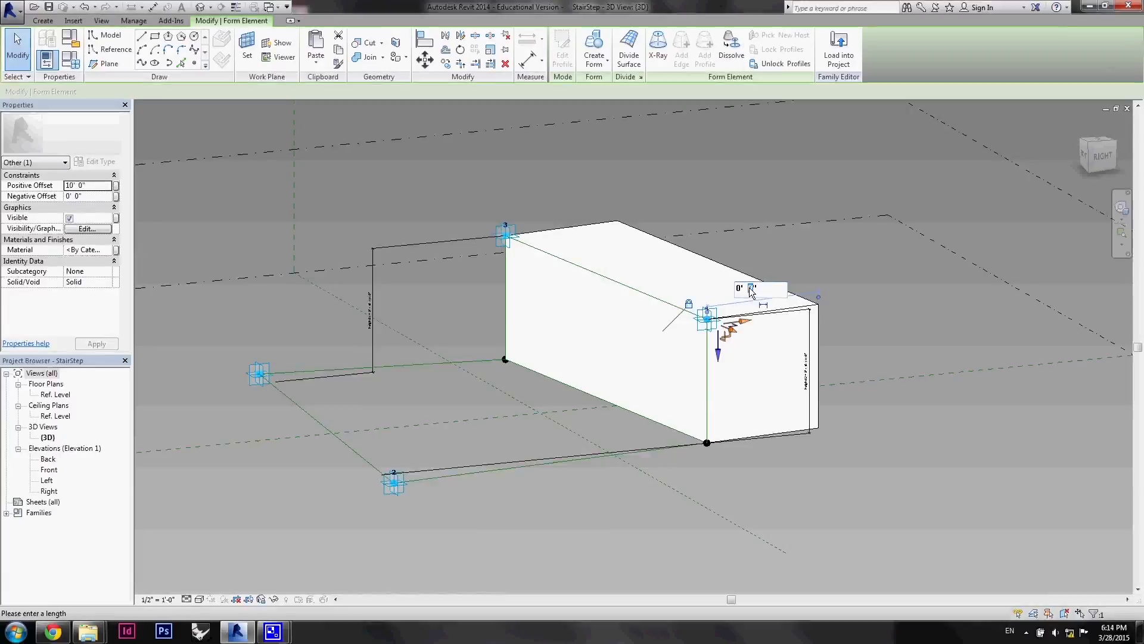
type("3")
key("Return")
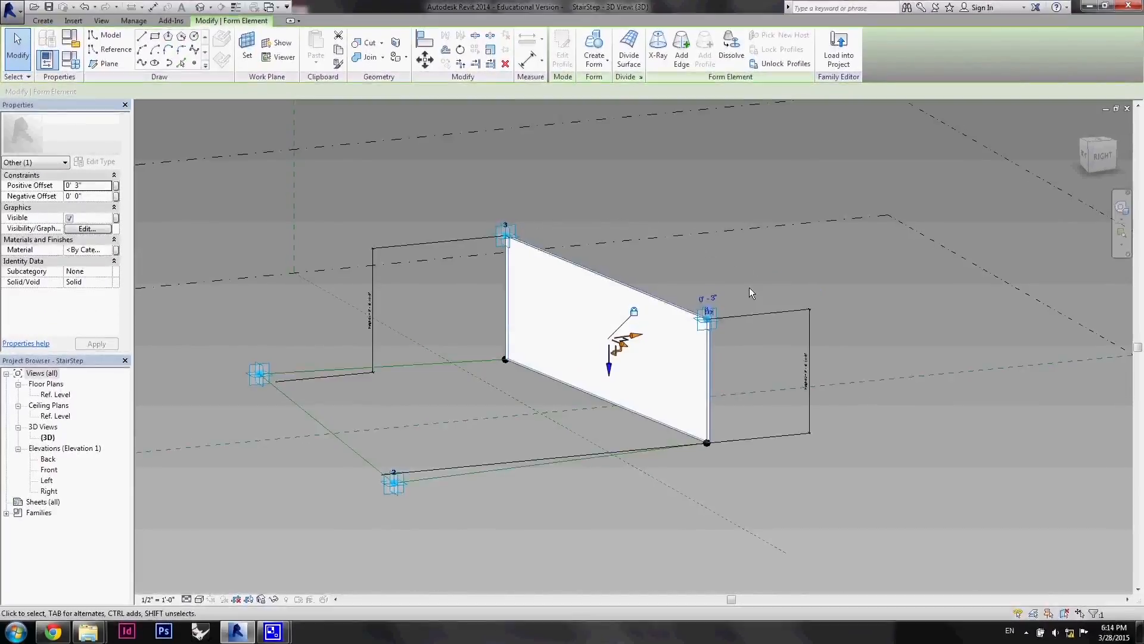
left_click(749, 287)
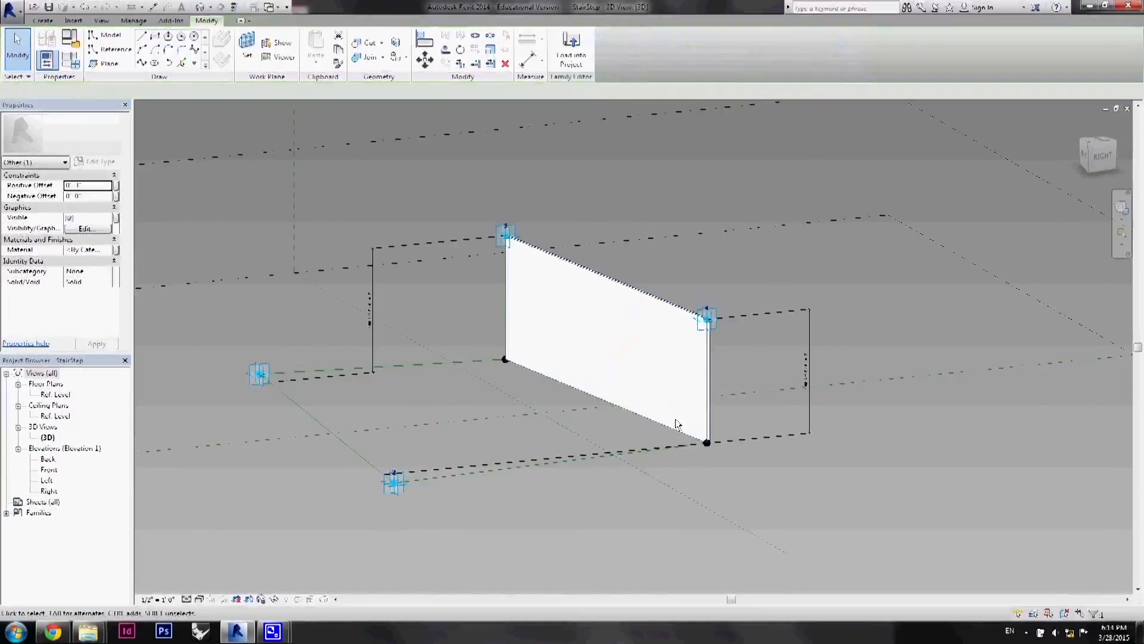
Create a solid form from the horizontal loop of reference lines joining adaptive points 1 and 2 with the lower hosted points.
key("Tab")
left_click(528, 367)
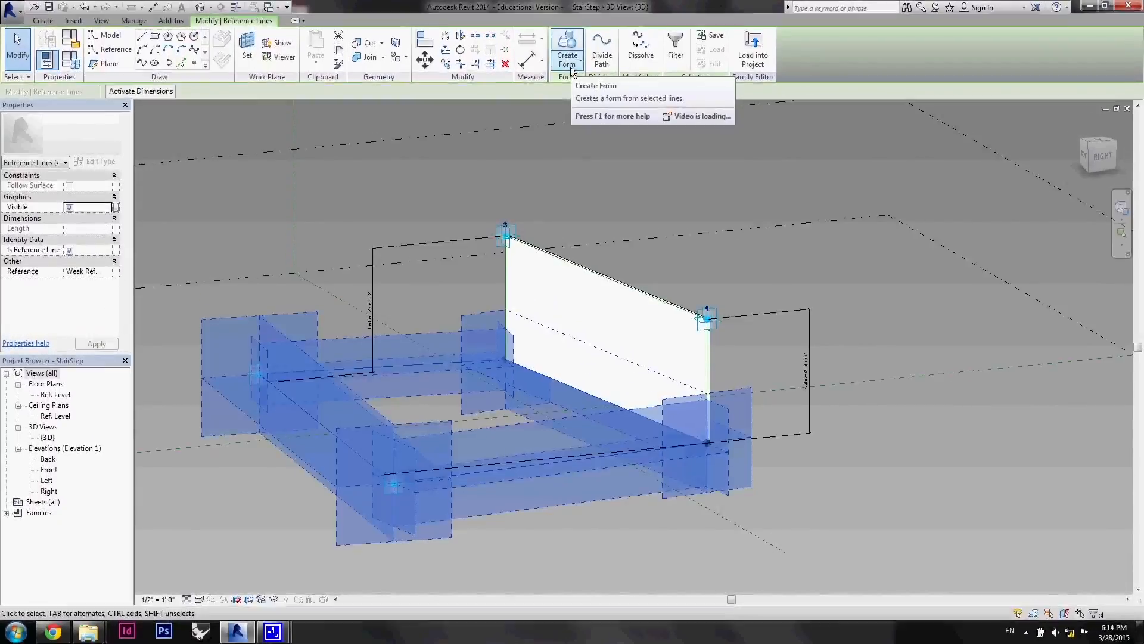
left_click(570, 66)
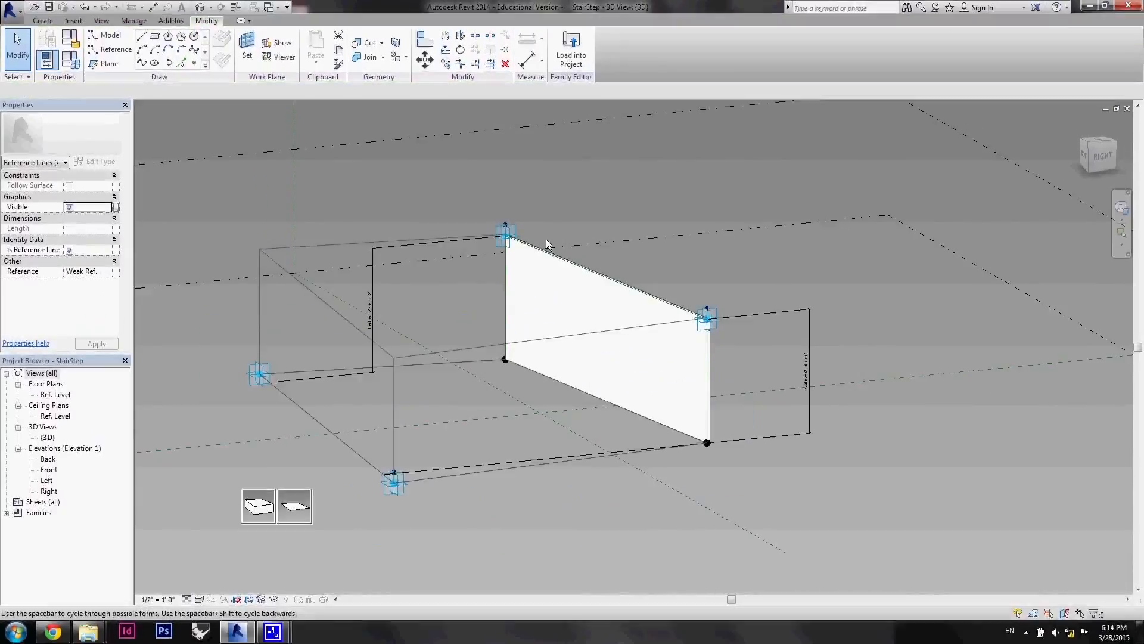
left_click(254, 522)
Reduce the thickness of the horizontal solid form to make a thin tread, and deselect it.
left_click(685, 385)
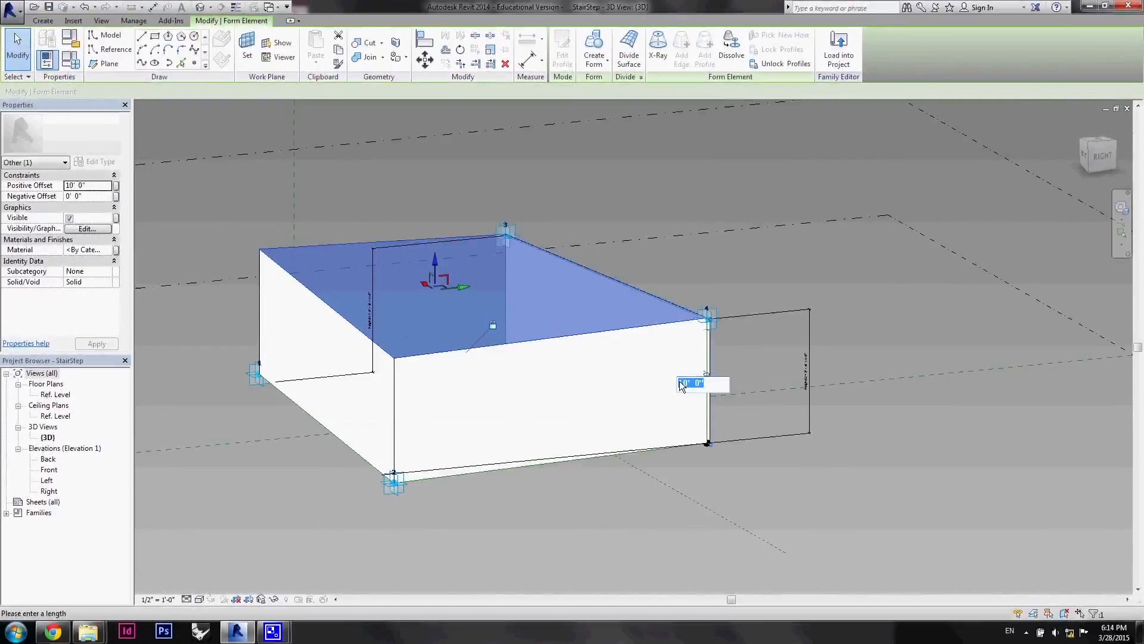
left_click(683, 384)
key("BackSpace")
left_click_drag(690, 384, 695, 384)
left_click(781, 498)
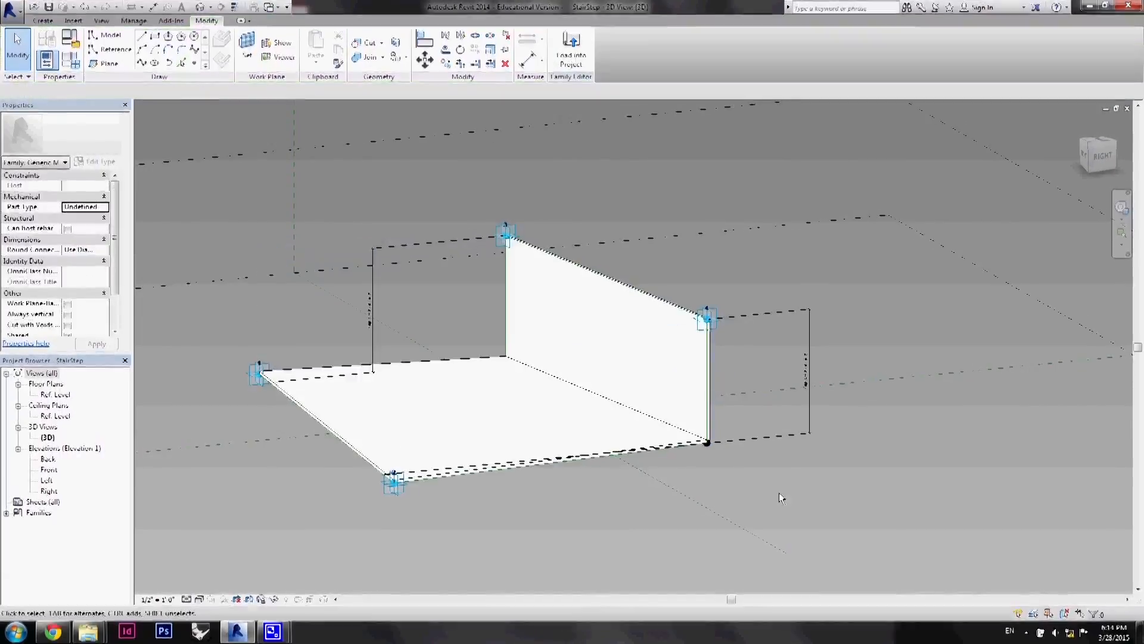
scroll(780, 496, "down", 3)
middle_click_drag(781, 497, 832, 461, "shift")
scroll(832, 462, "up", 1)
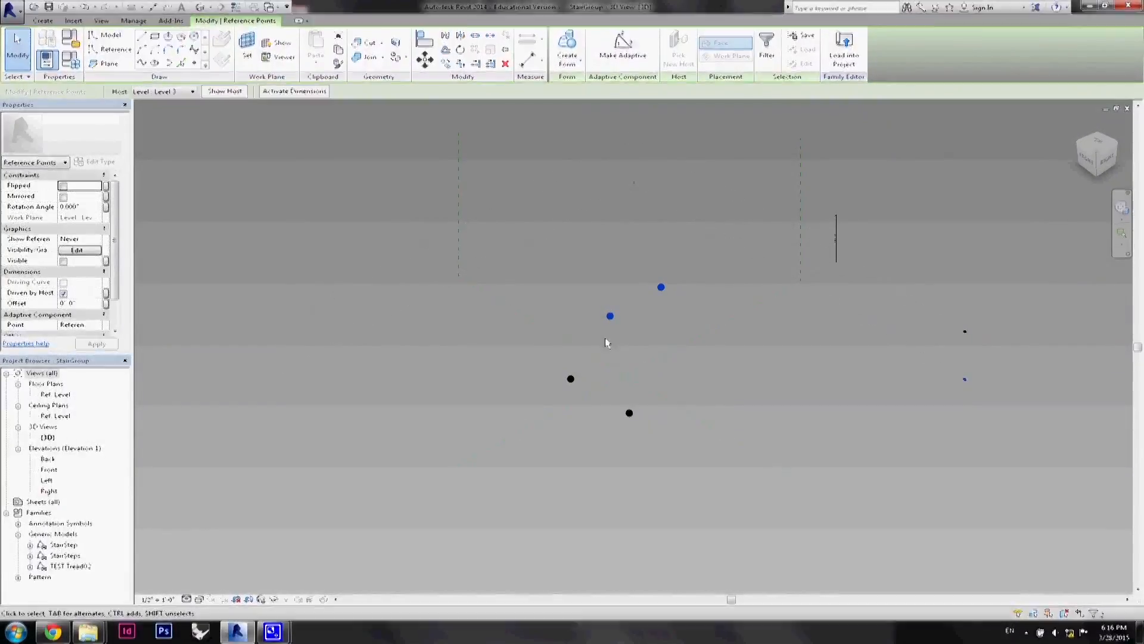
In the StairGroup family, place a hosted reference point near the middle of each of the two straight lines.
left_click(606, 342)
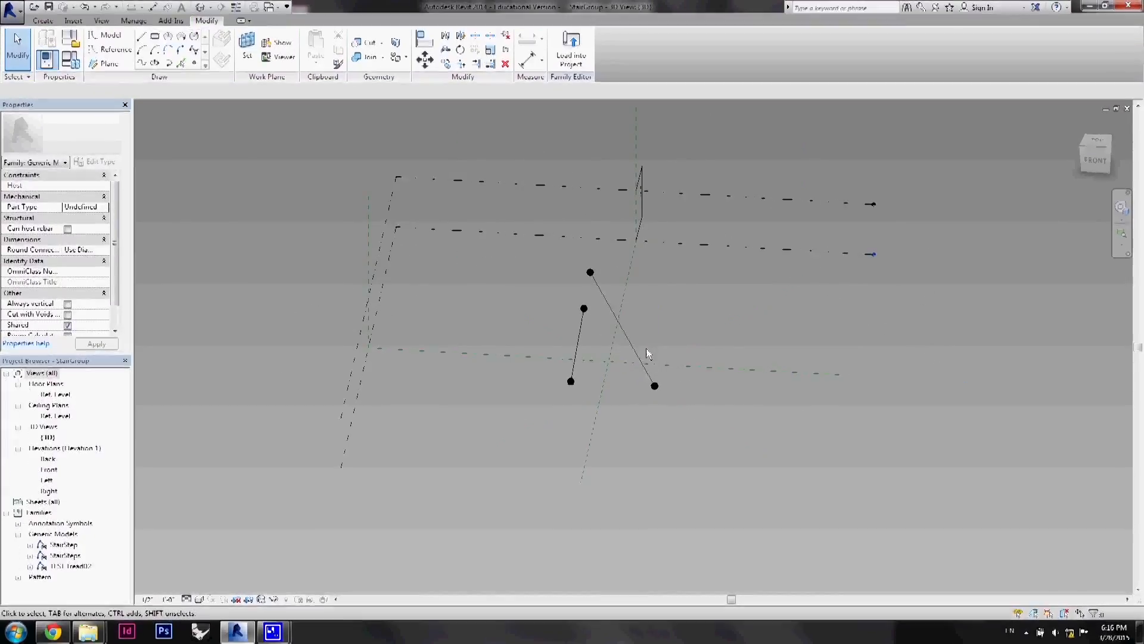
scroll(603, 370, "up", 2)
middle_click_drag(603, 370, 770, 377, "shift")
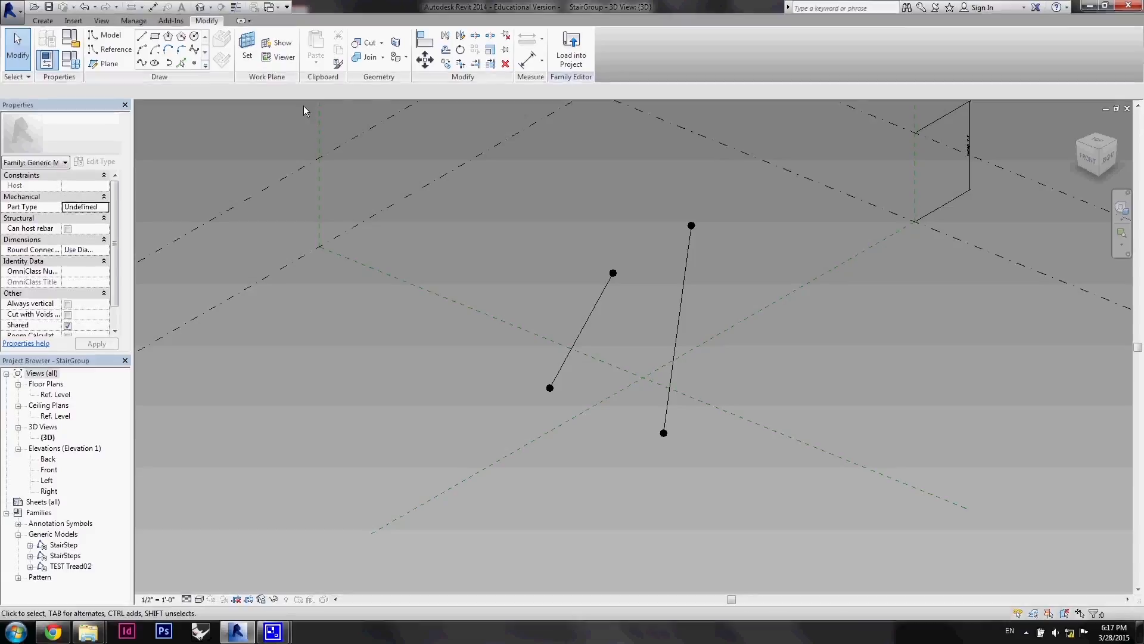
left_click(194, 63)
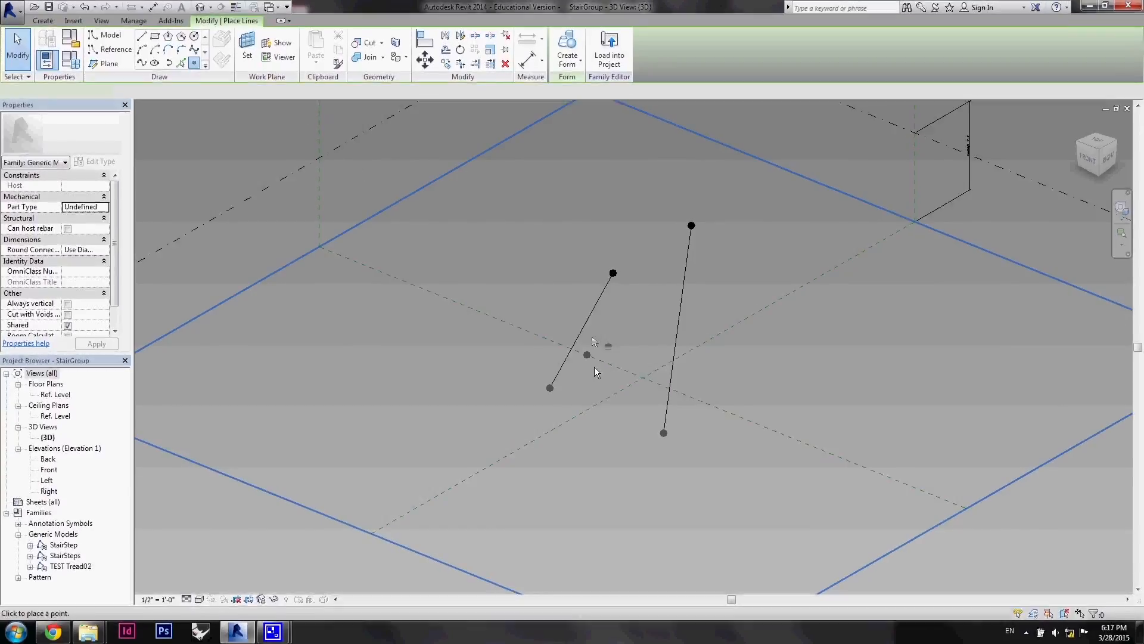
left_click(581, 331)
left_click(678, 329)
left_click(18, 47)
scroll(588, 341, "up", 3)
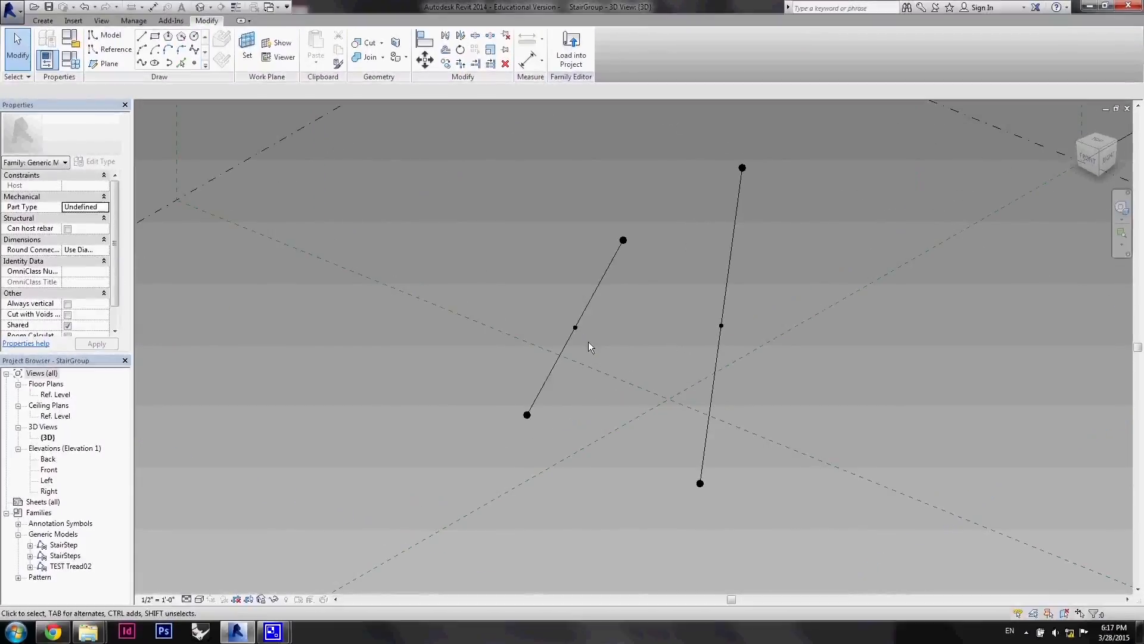
Select both straight lines and convert them to reference lines.
key("w")
key("p")
left_click(592, 303)
left_click(718, 358, "ctrl")
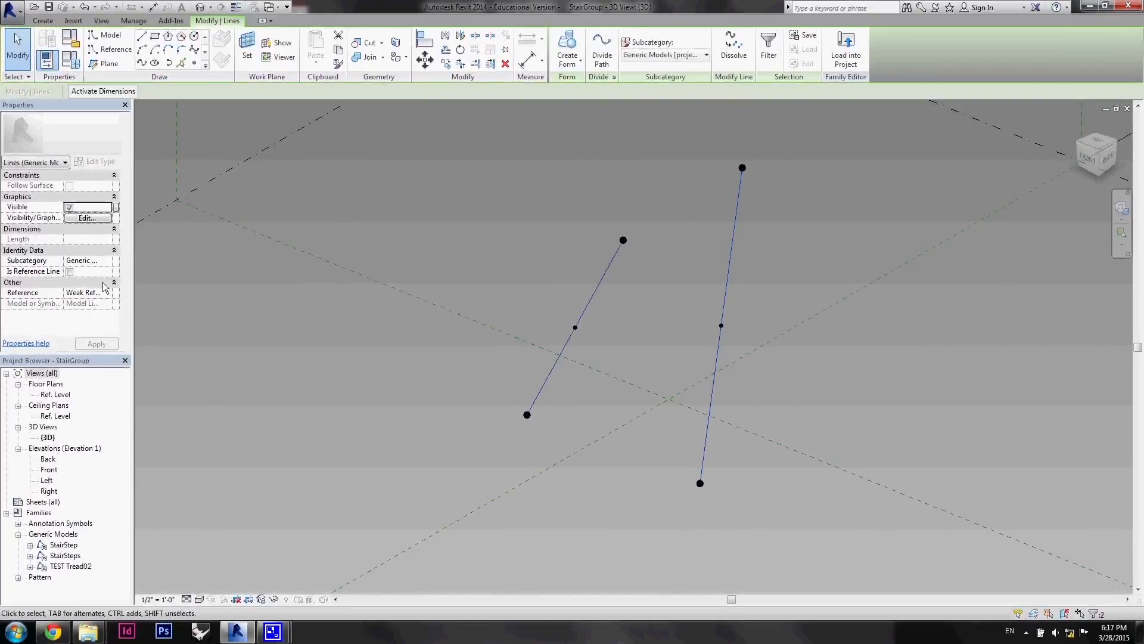
Set the work plane to the shorter reference line's plane at its hosted middle point.
key("w")
key("p")
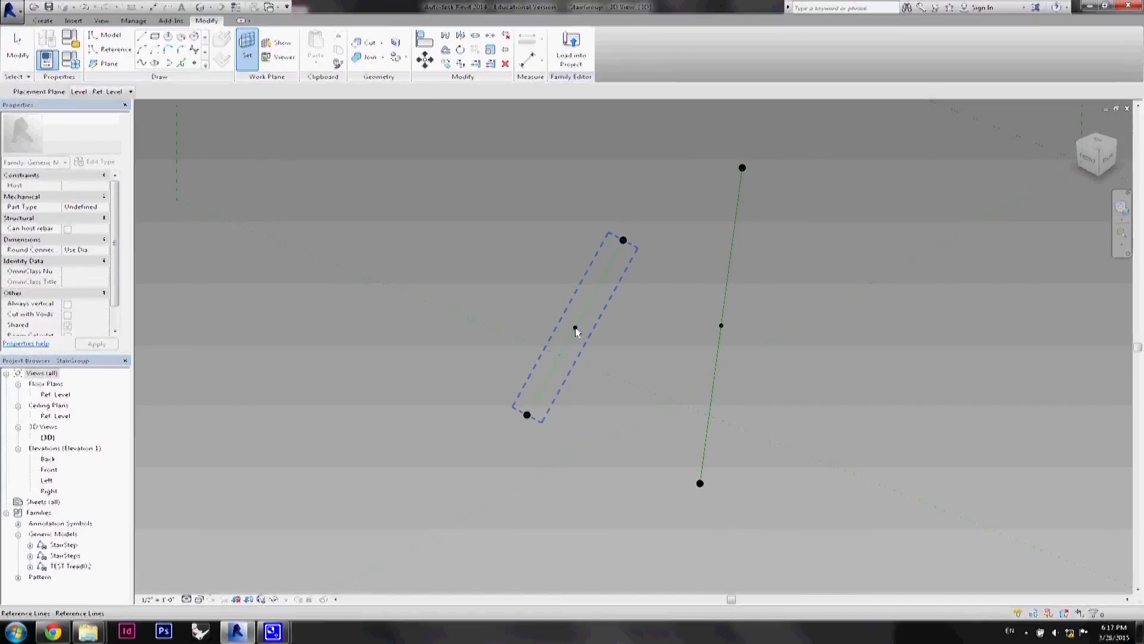
middle_click_drag(574, 328, 588, 246, "shift")
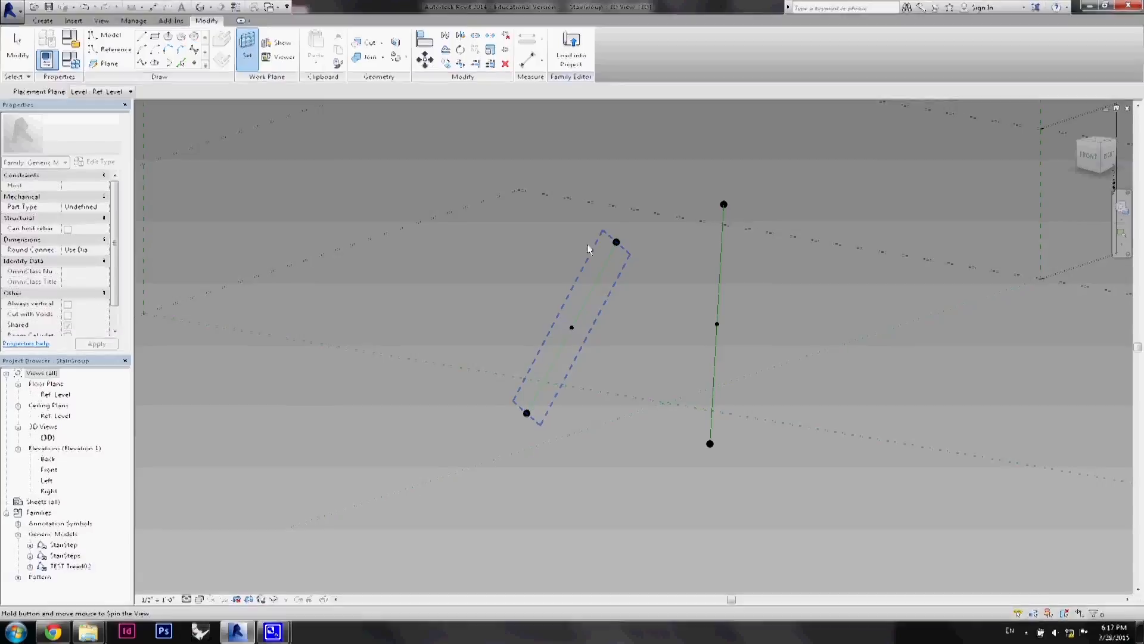
key("Tab")
left_click(572, 328)
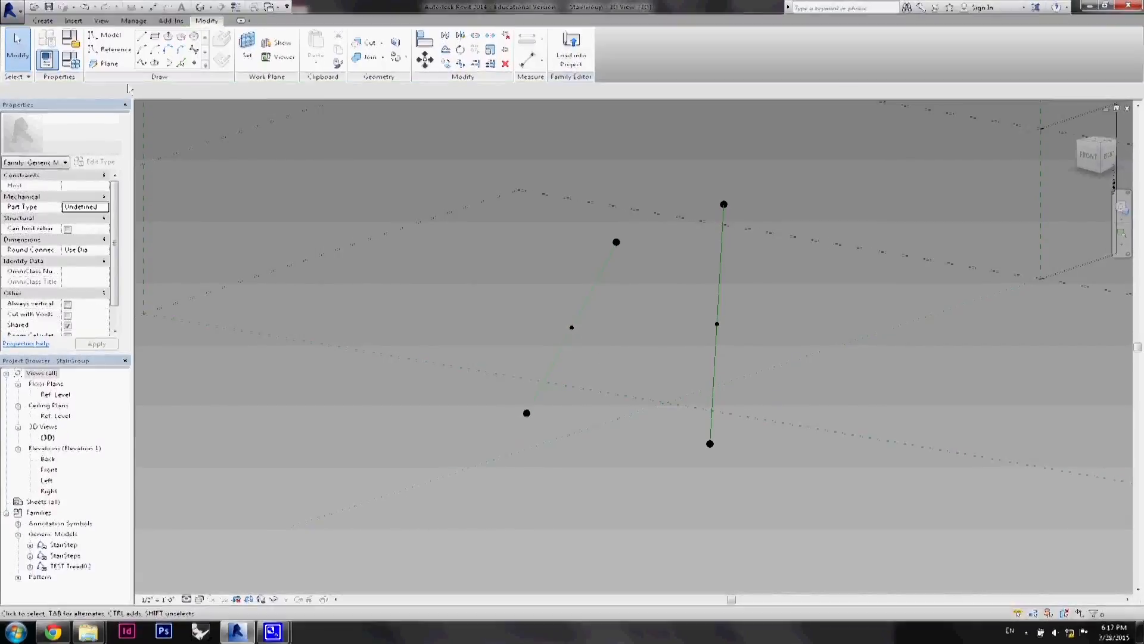
Place a reference point over the shorter line's middle point and offset it about 3' 8" toward the longer line.
left_click(194, 63)
left_click(571, 328)
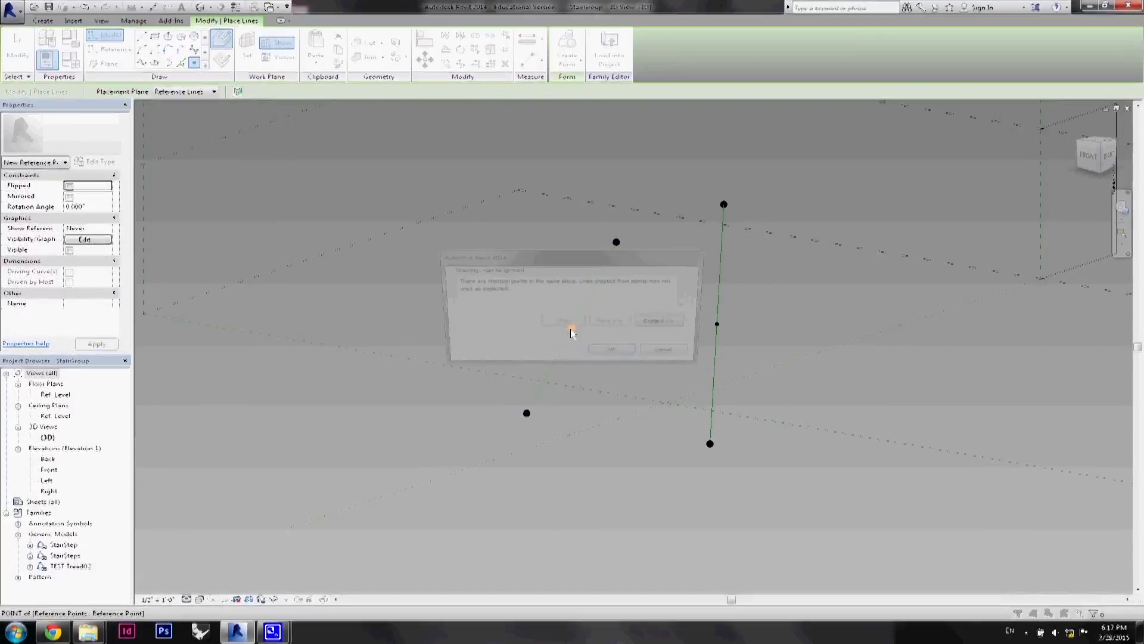
key("Return")
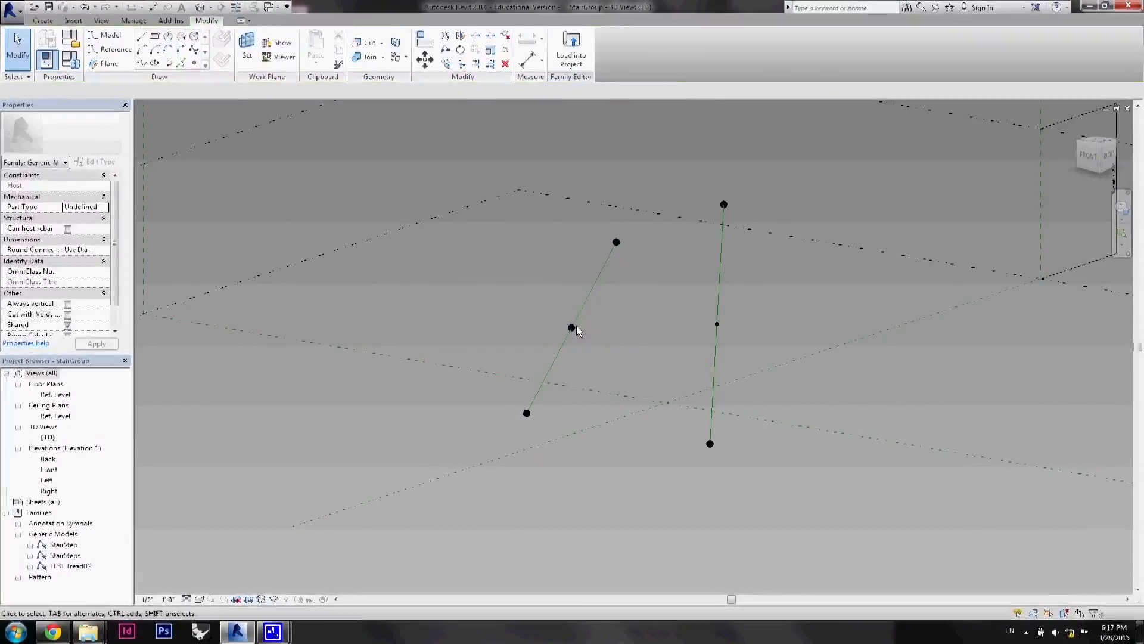
left_click(574, 329)
left_click_drag(615, 345, 628, 345)
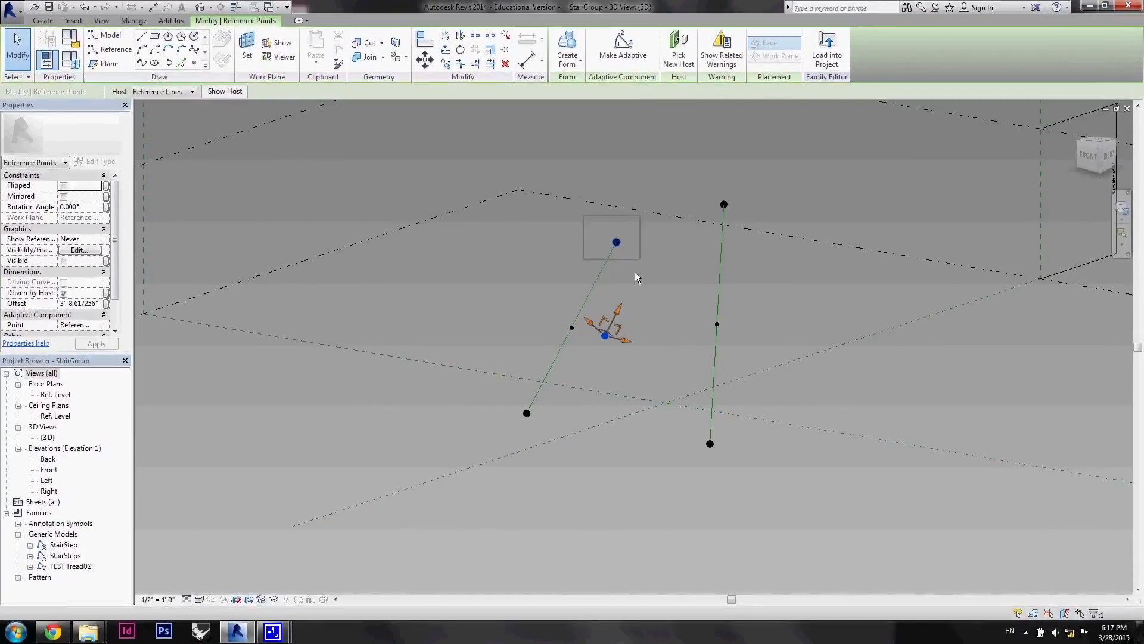
Replace the shorter straight line with a reference-line spline through its two end points and the offset point.
left_click(616, 242, "ctrl")
left_click(527, 413, "ctrl")
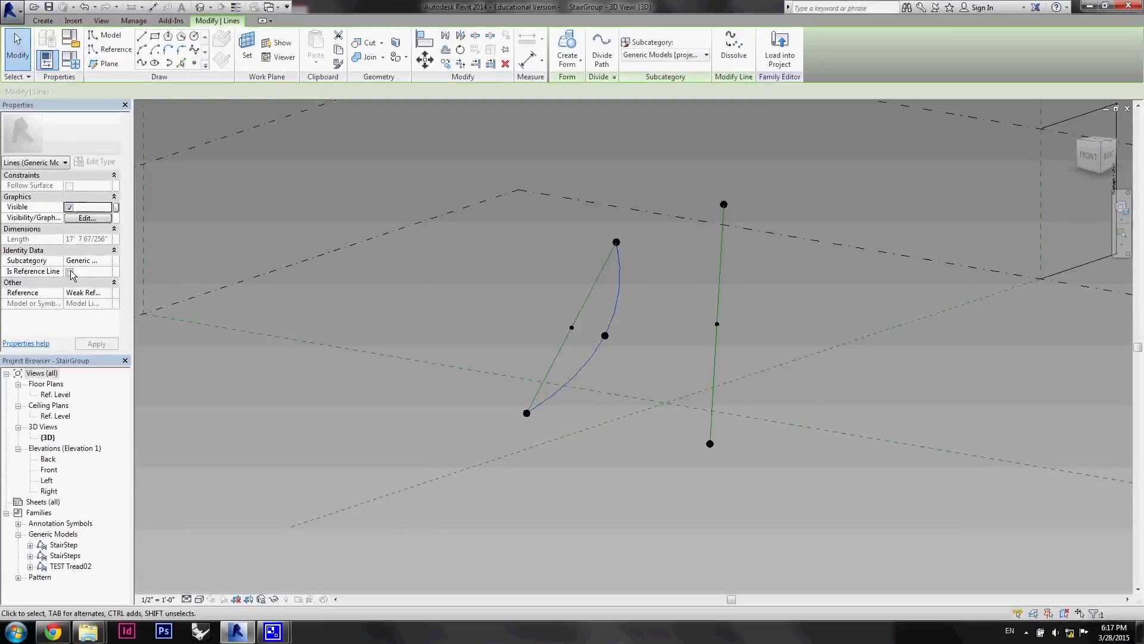
left_click(468, 292)
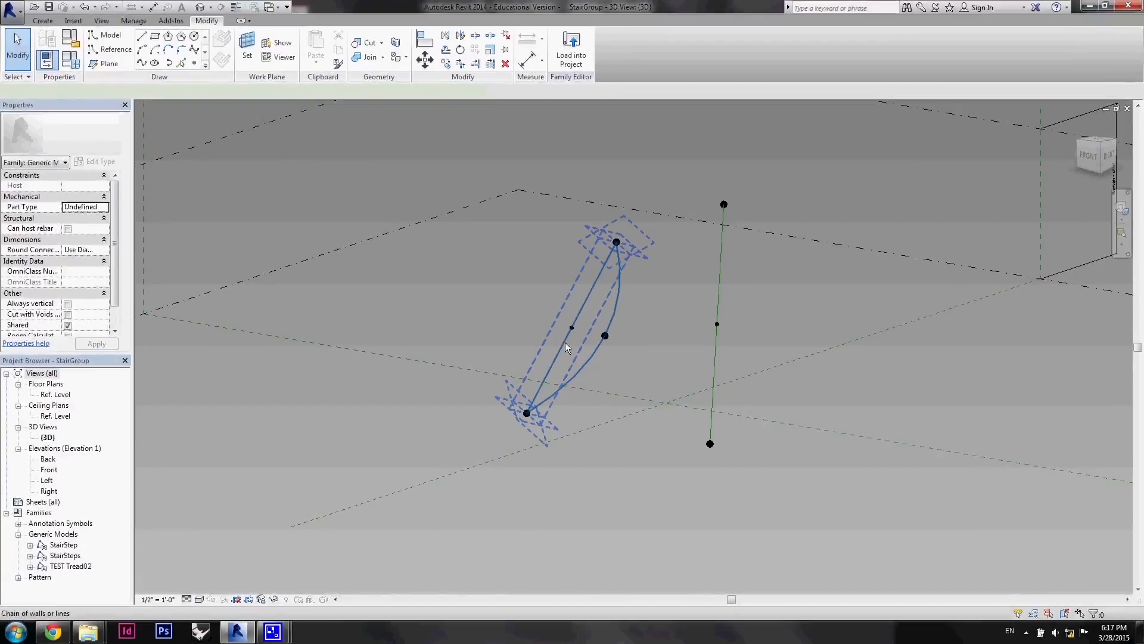
left_click(565, 342)
key("Delete")
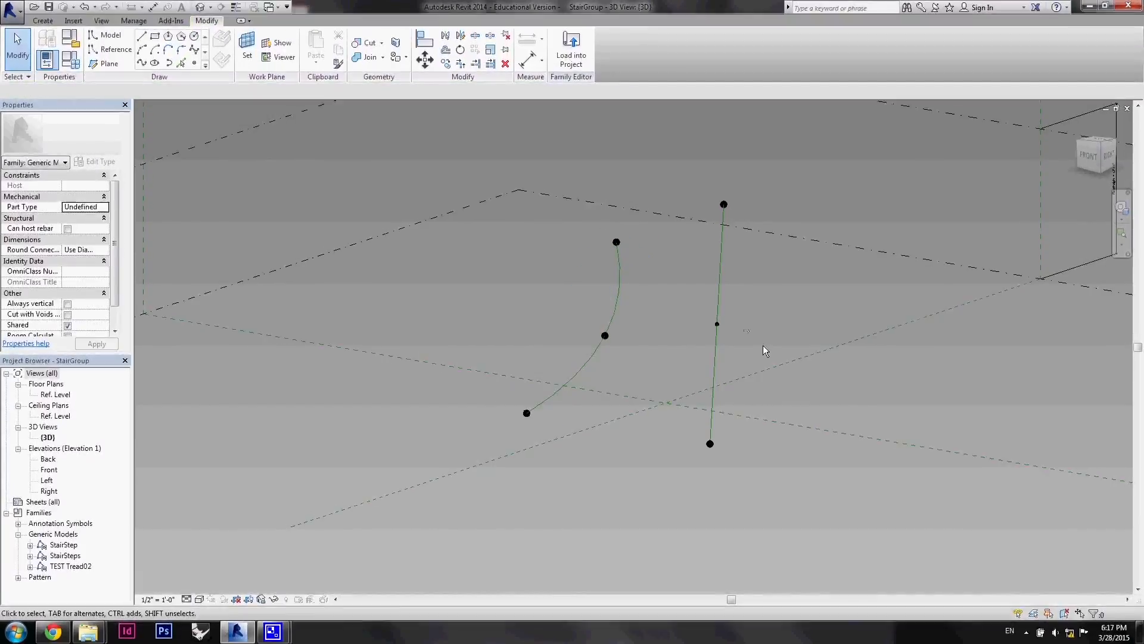
Place a reference point on the work plane at the remaining straight line's middle point and offset it outward about 2' 6".
left_click(718, 326)
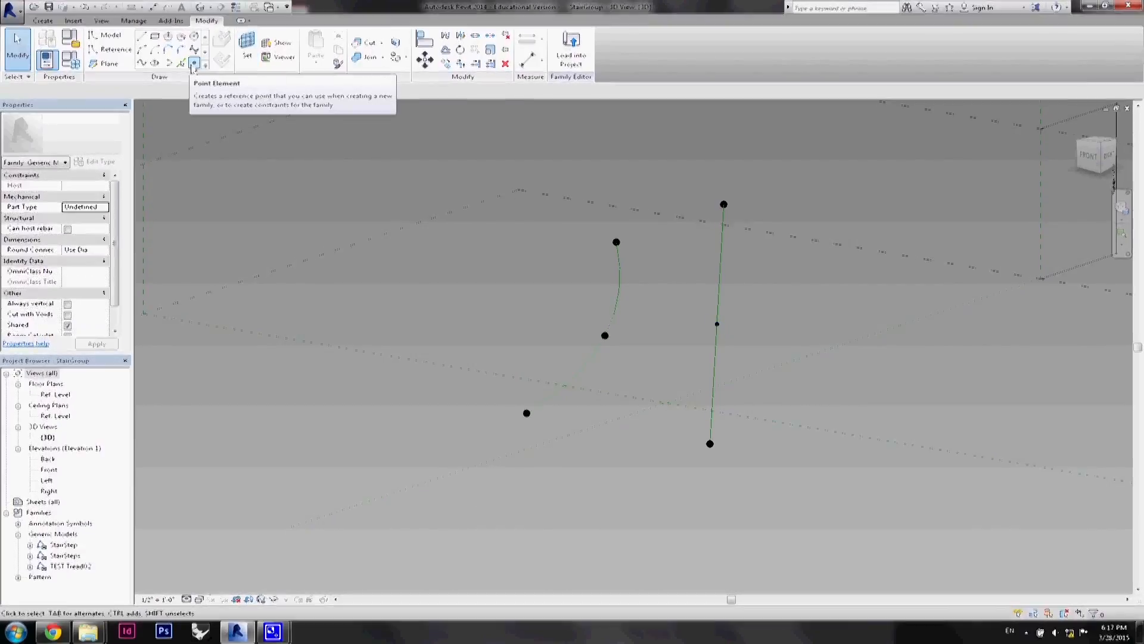
left_click(194, 63)
left_click(726, 326)
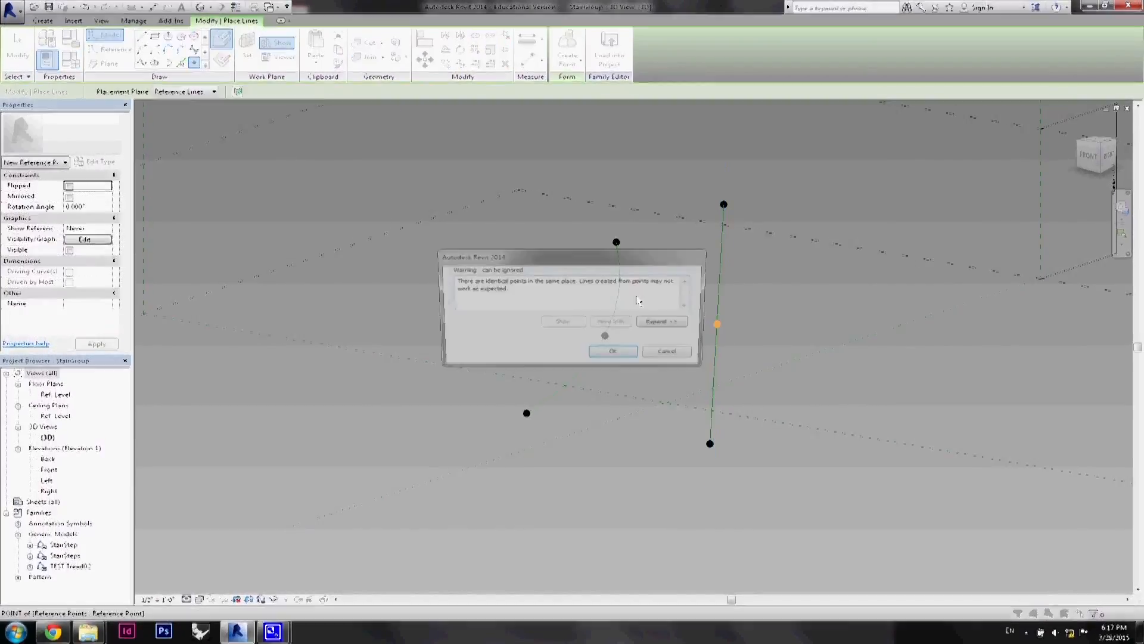
left_click(615, 354)
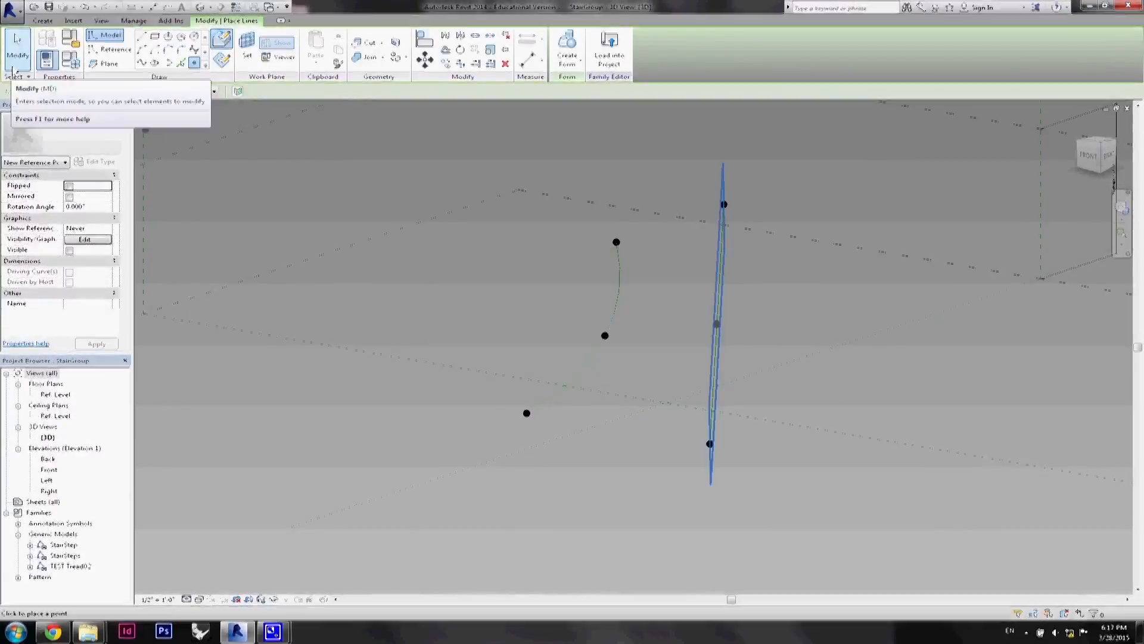
left_click(13, 71)
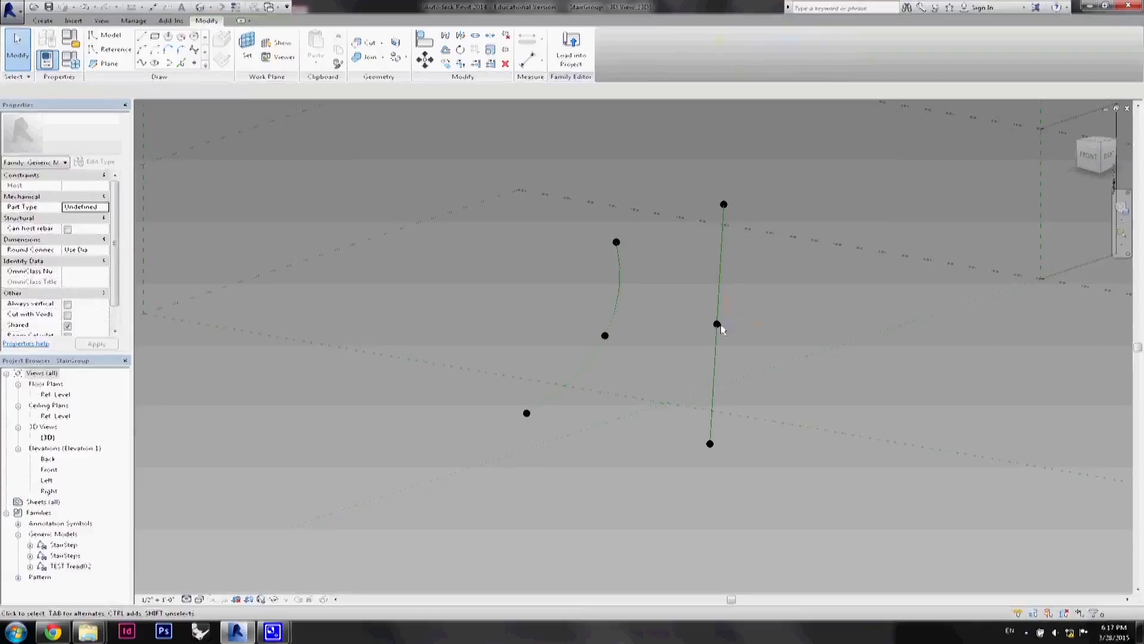
left_click(719, 326)
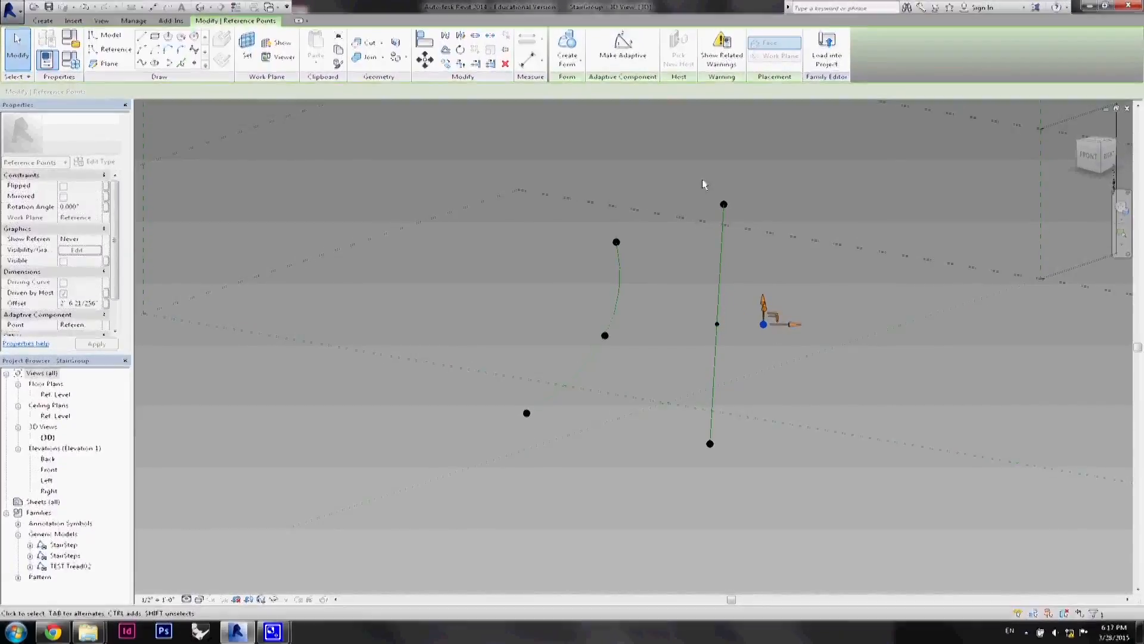
Replace the remaining straight line with a reference-line spline through its two end points and its offset point.
left_click_drag(702, 180, 743, 225, "ctrl")
left_click_drag(688, 425, 731, 462, "ctrl")
left_click(141, 66)
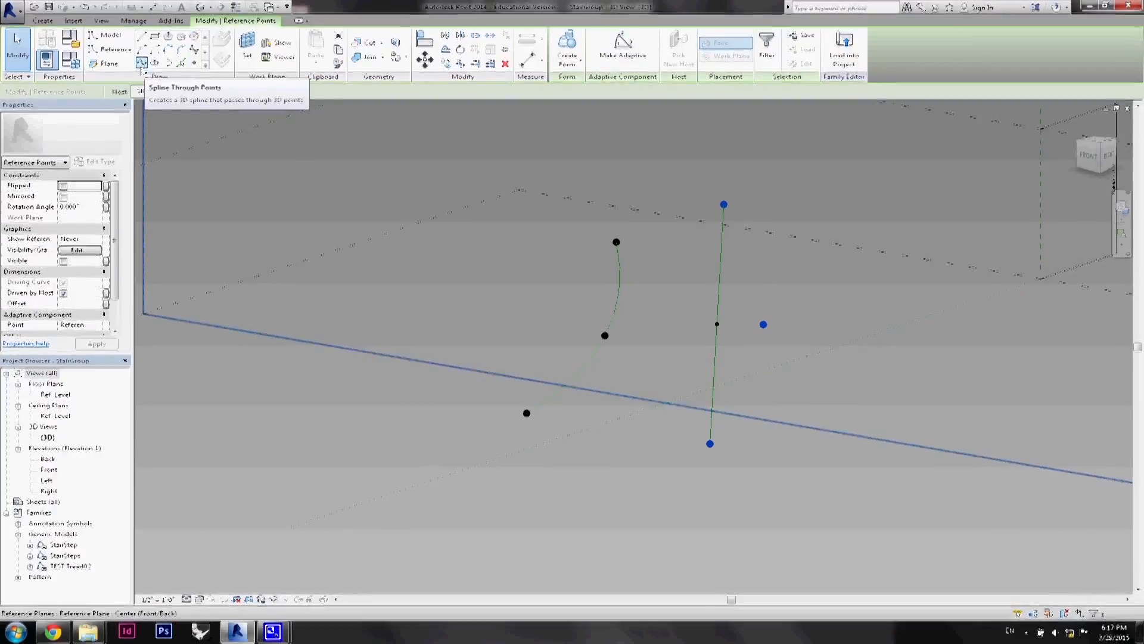
left_click(141, 64)
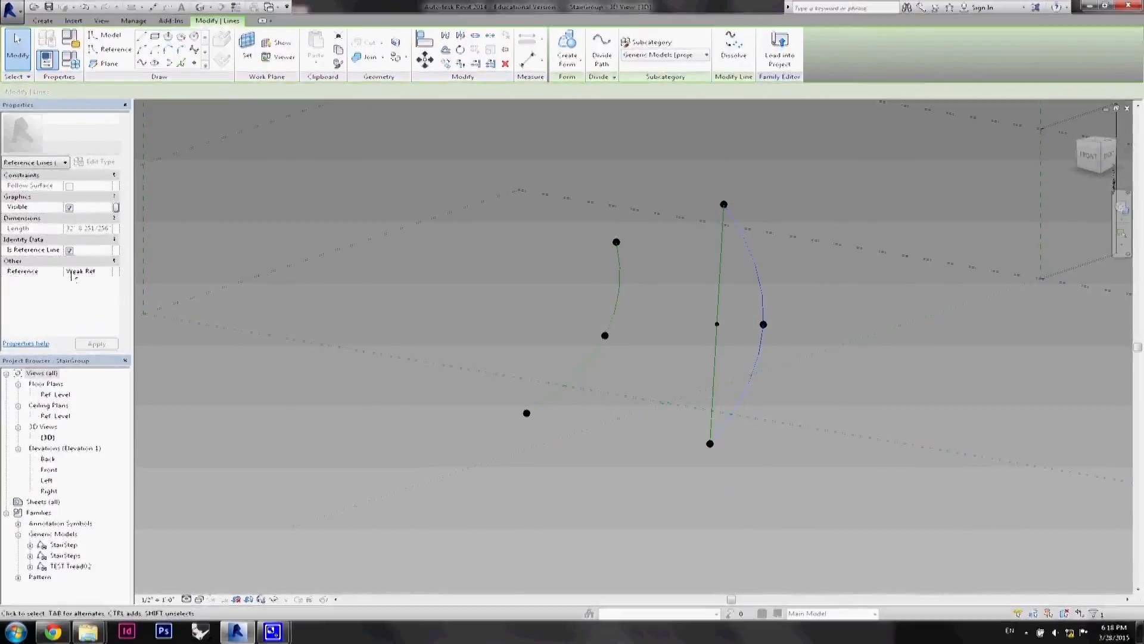
left_click(489, 285)
left_click(714, 335)
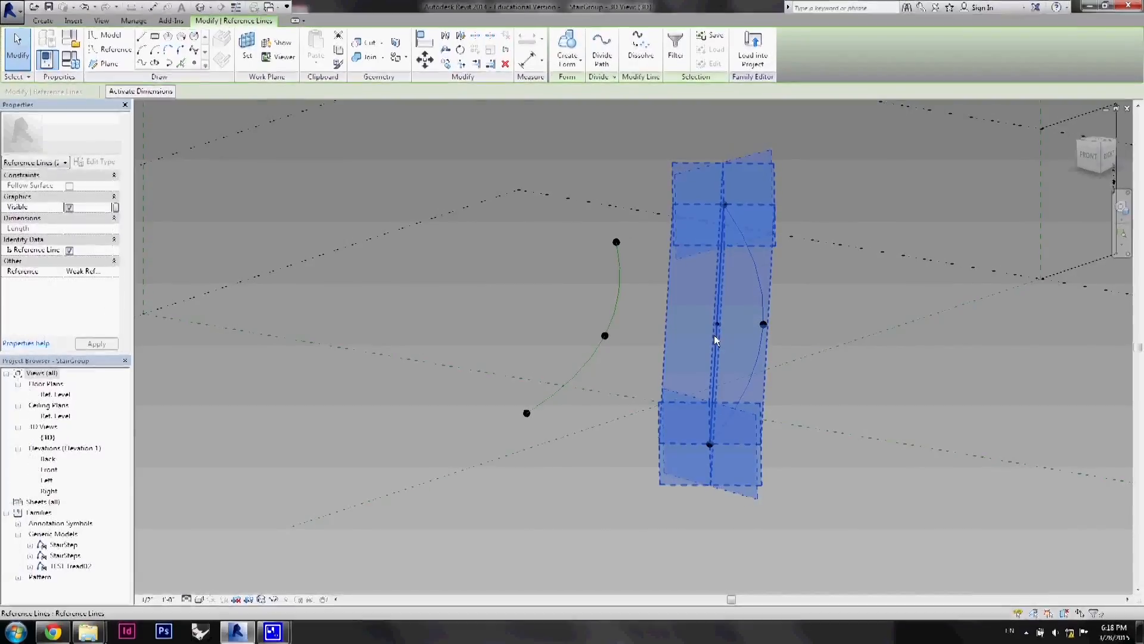
key("Delete")
Divide both spline reference lines into paths with the number of nodes set to 24, and deselect them.
middle_click_drag(651, 331, 582, 356, "shift")
left_click(583, 356)
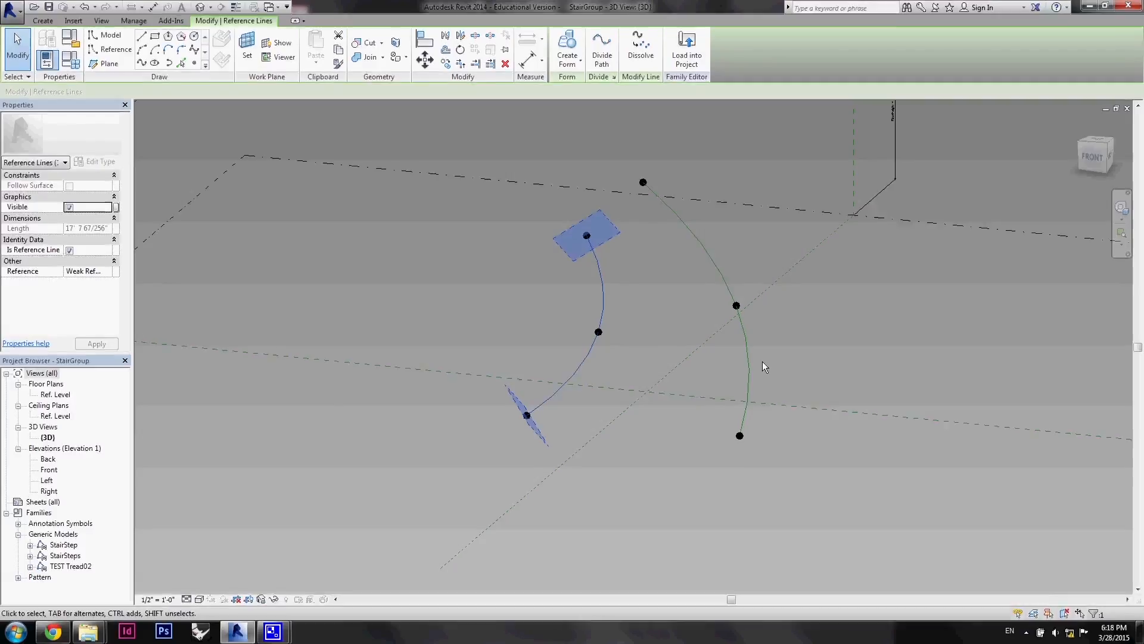
left_click(743, 322, "ctrl")
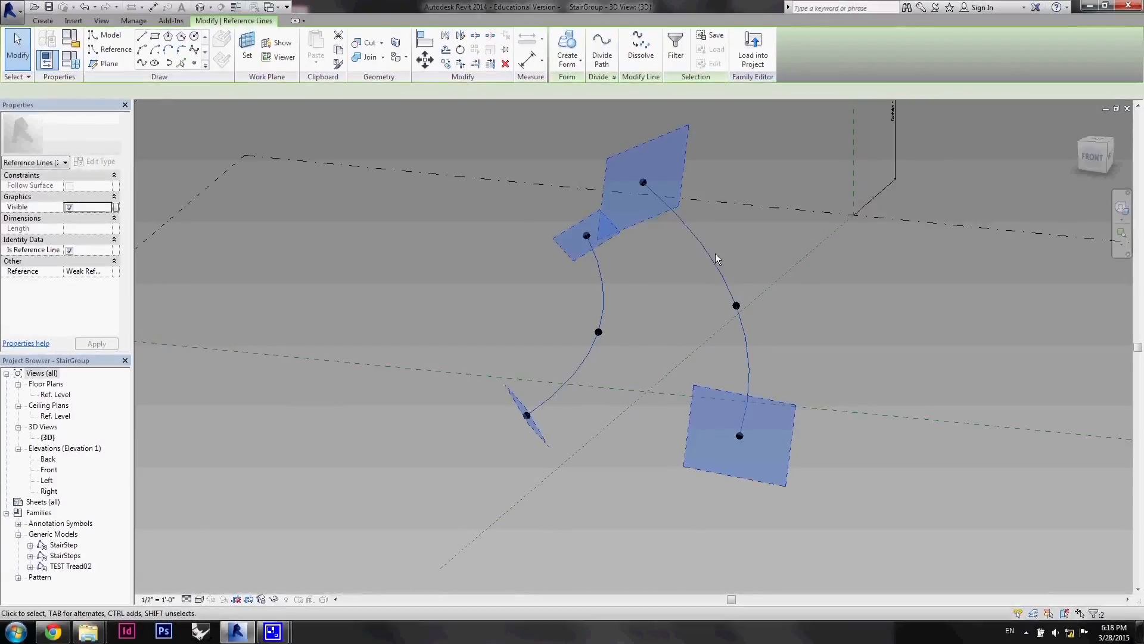
left_click(602, 60)
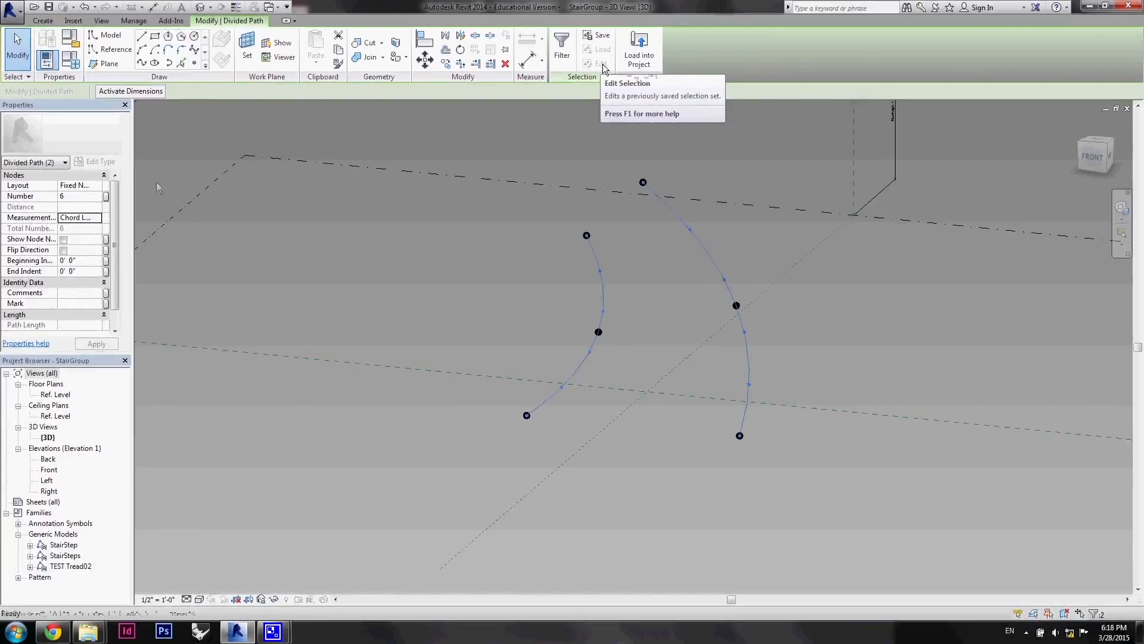
left_click(55, 201)
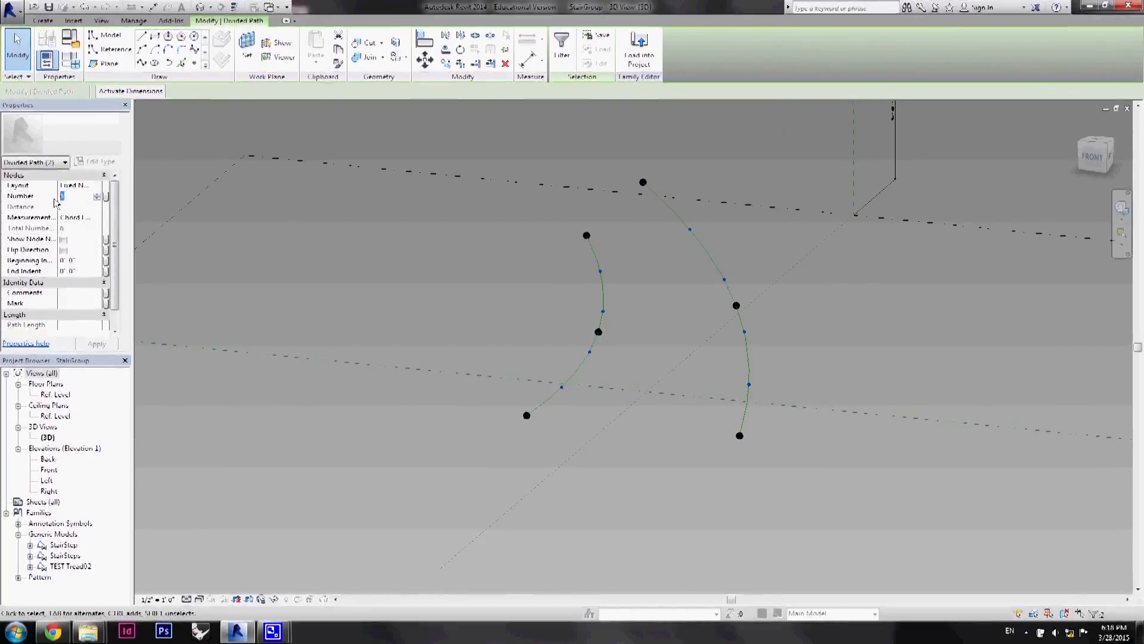
type("24")
key("Return")
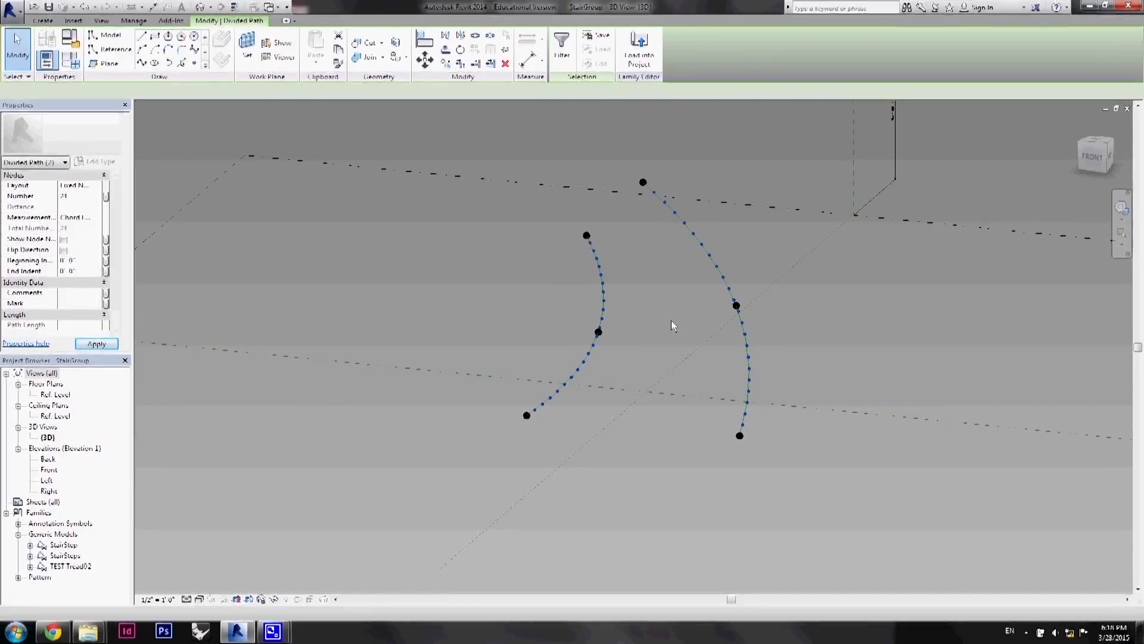
middle_click_drag(672, 326, 636, 364, "shift")
left_click(637, 363)
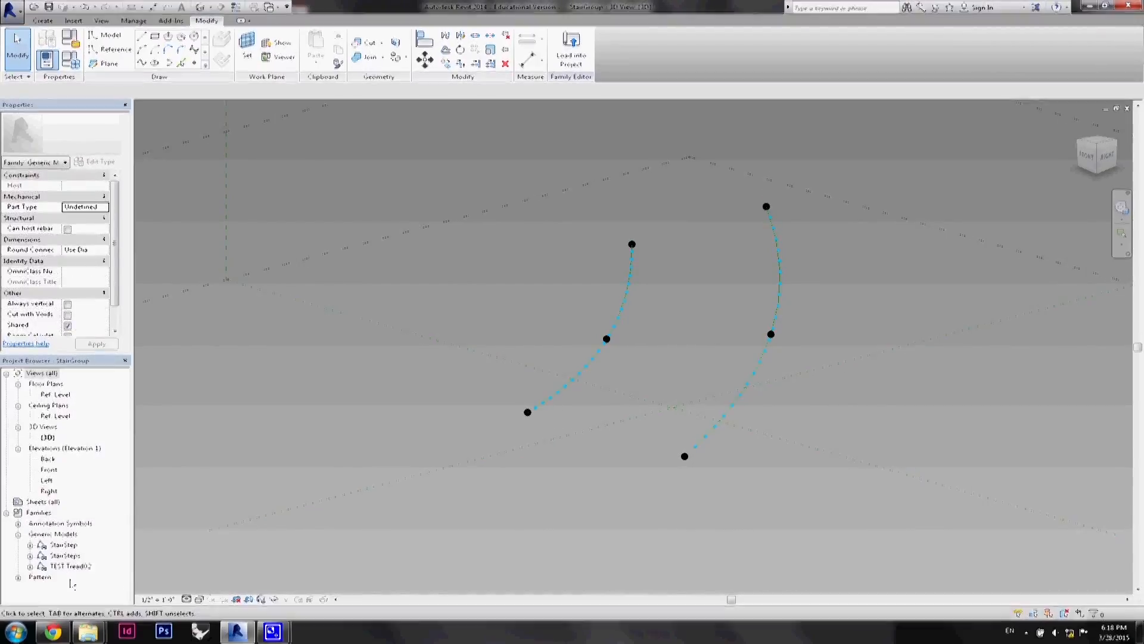
Place one StairSteps component on the first two nodes at the lower end of both divided spline paths.
left_click(30, 556)
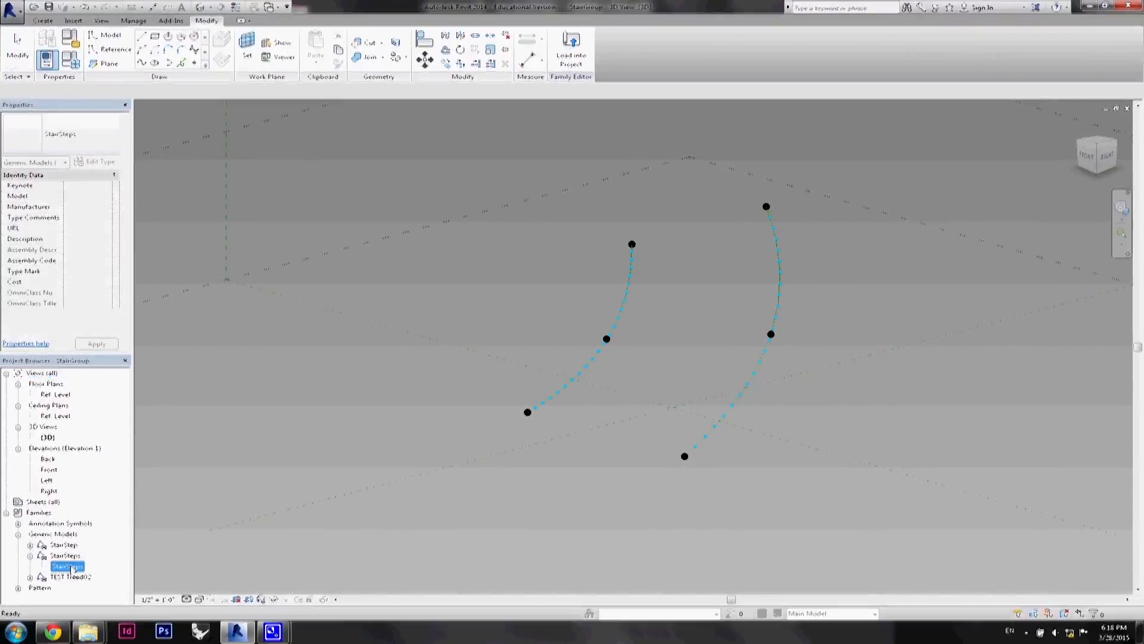
left_click_drag(71, 570, 523, 466)
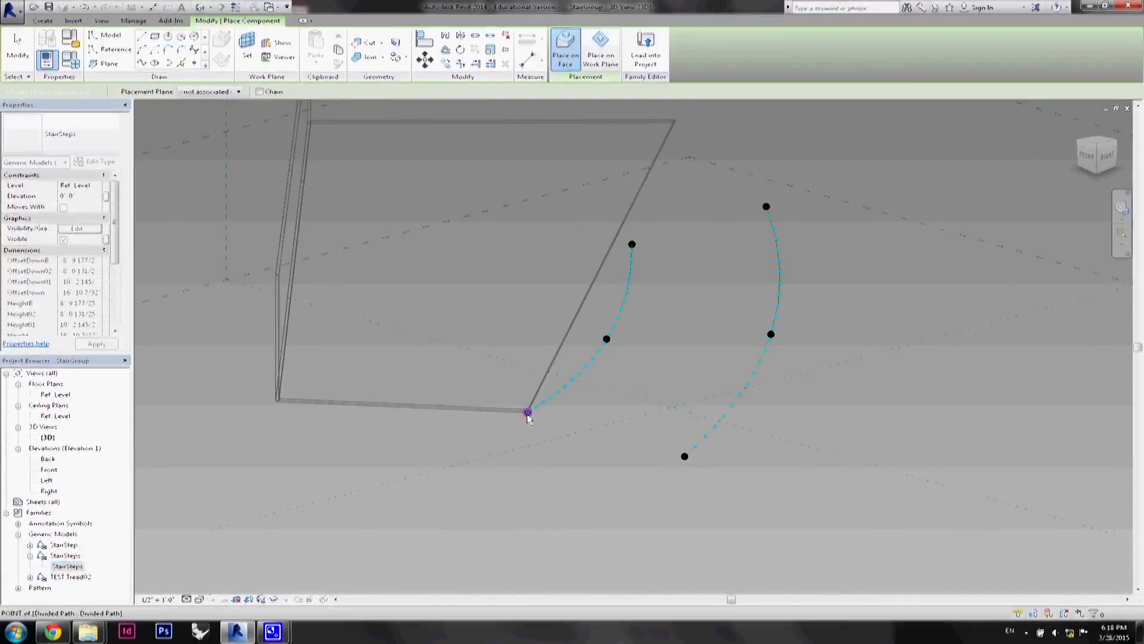
left_click(528, 412)
left_click(684, 457)
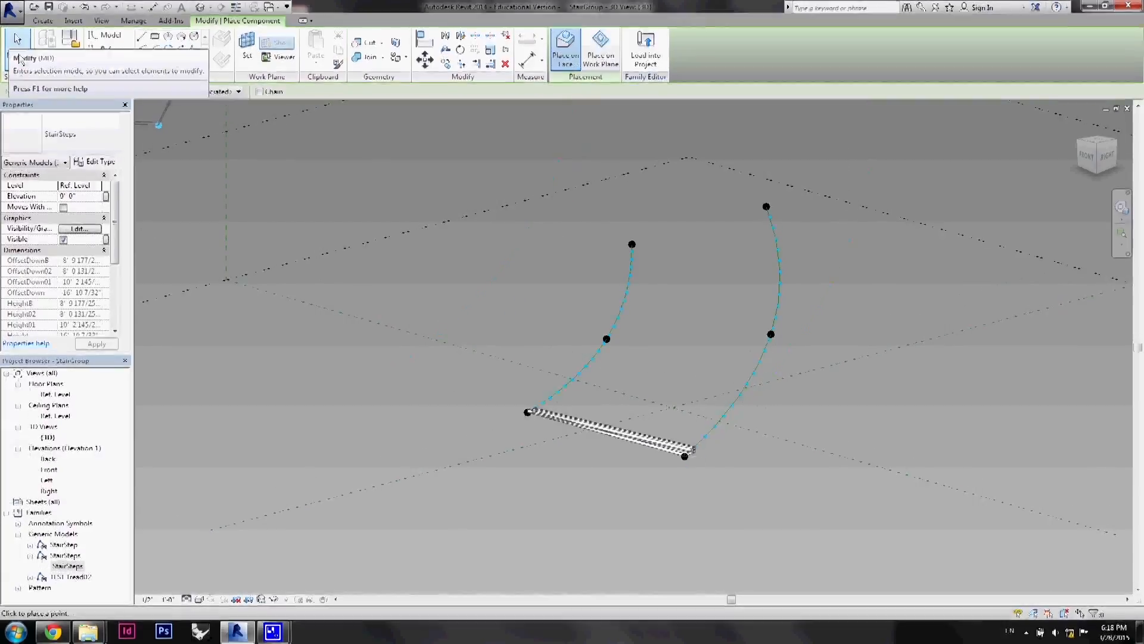
key("Escape")
Repeat the placed StairSteps component along both divided paths to fill the curved stair.
scroll(688, 415, "up", 4)
left_click(654, 462)
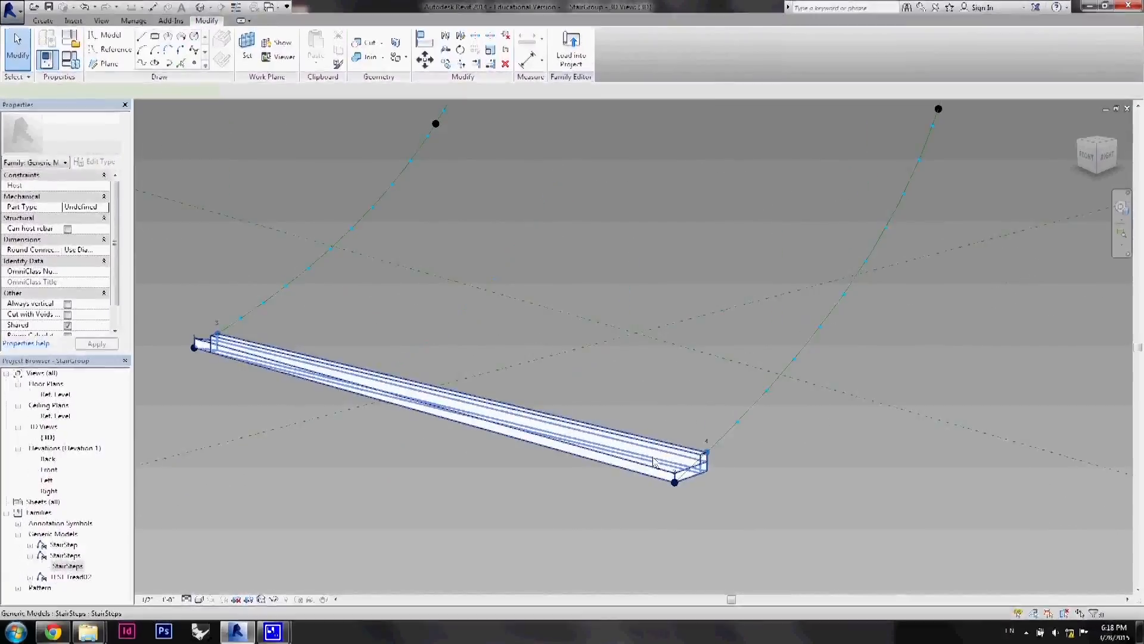
left_click(653, 458)
scroll(646, 429, "down", 1)
left_click(475, 49)
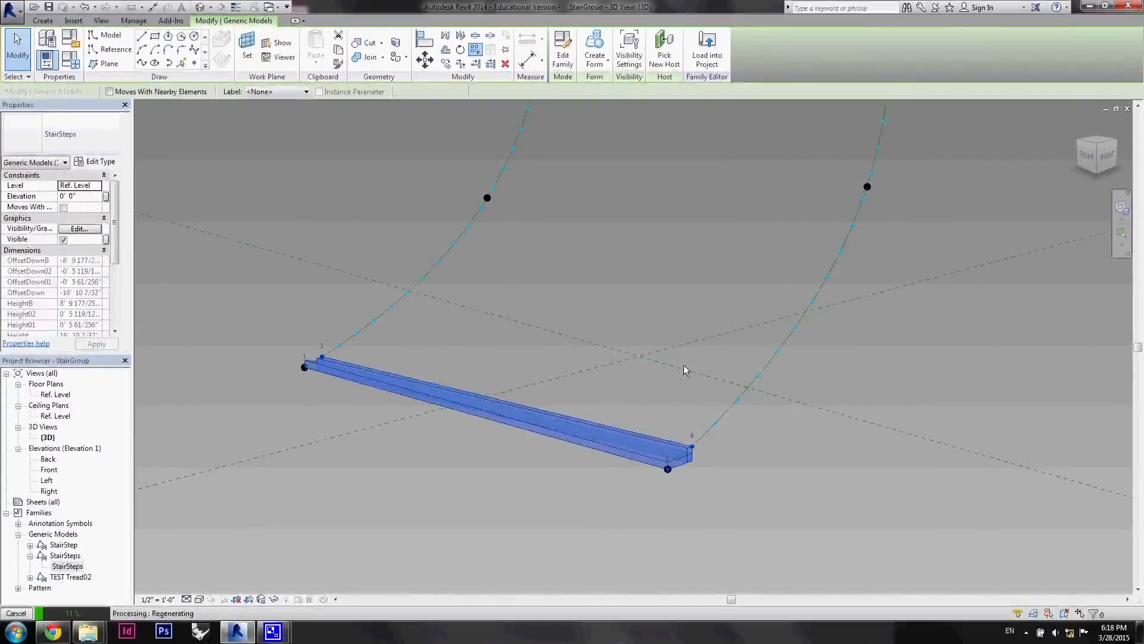
Temporarily hide the repeated StairSteps element in the 3D view.
middle_click_drag(684, 366, 653, 394, "shift")
left_click(653, 393)
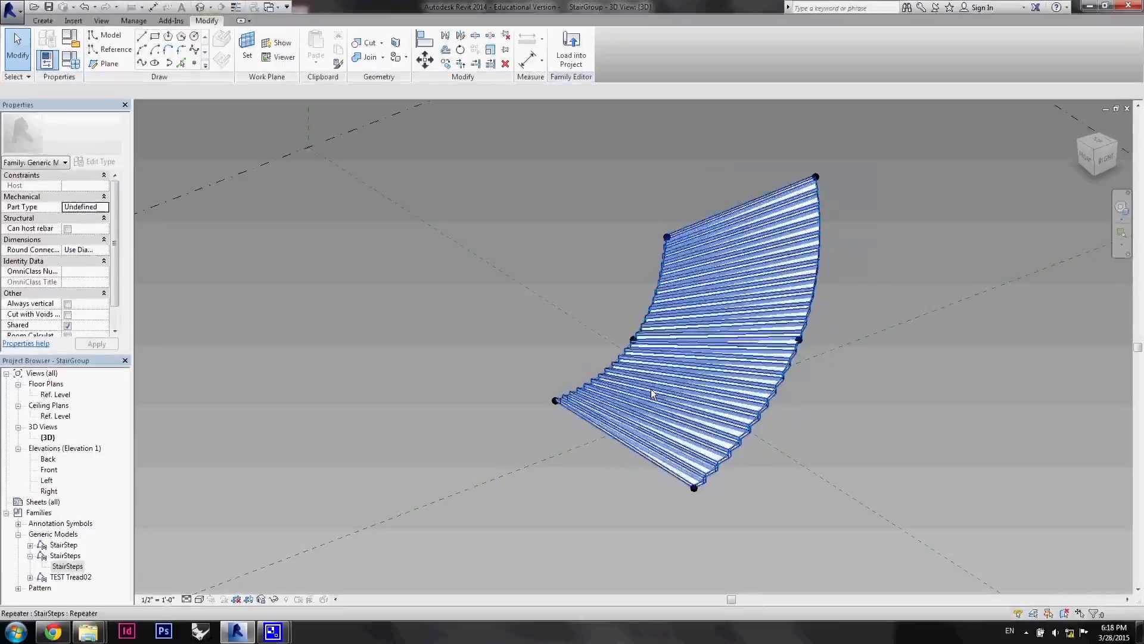
scroll(661, 394, "up", 2)
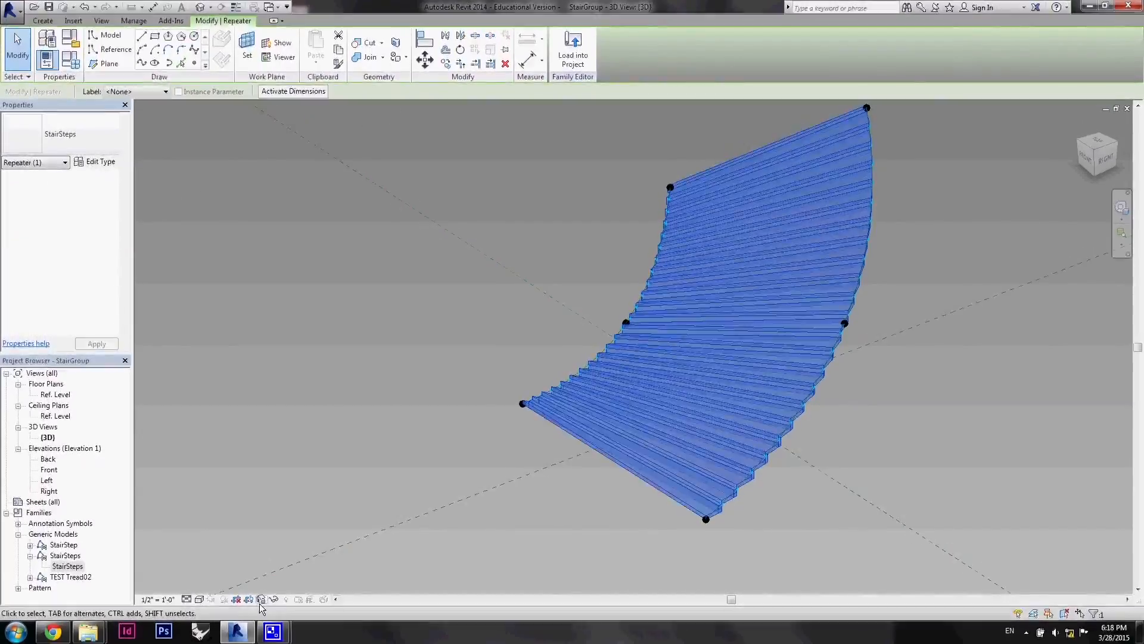
left_click(261, 599)
left_click(274, 599)
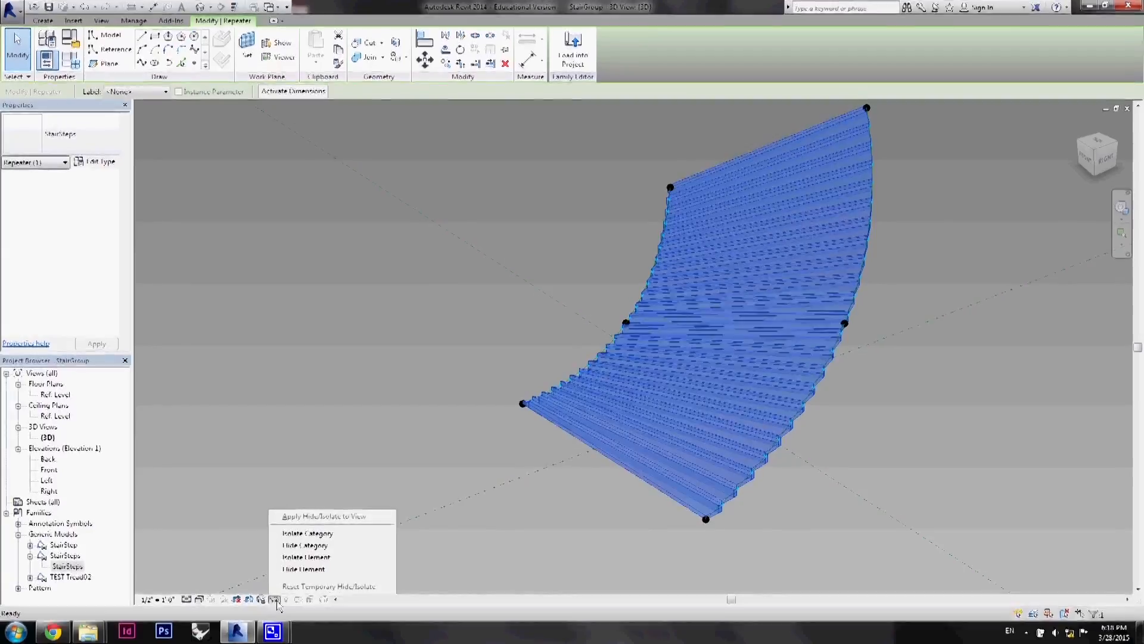
left_click(316, 570)
scroll(613, 476, "down", 1)
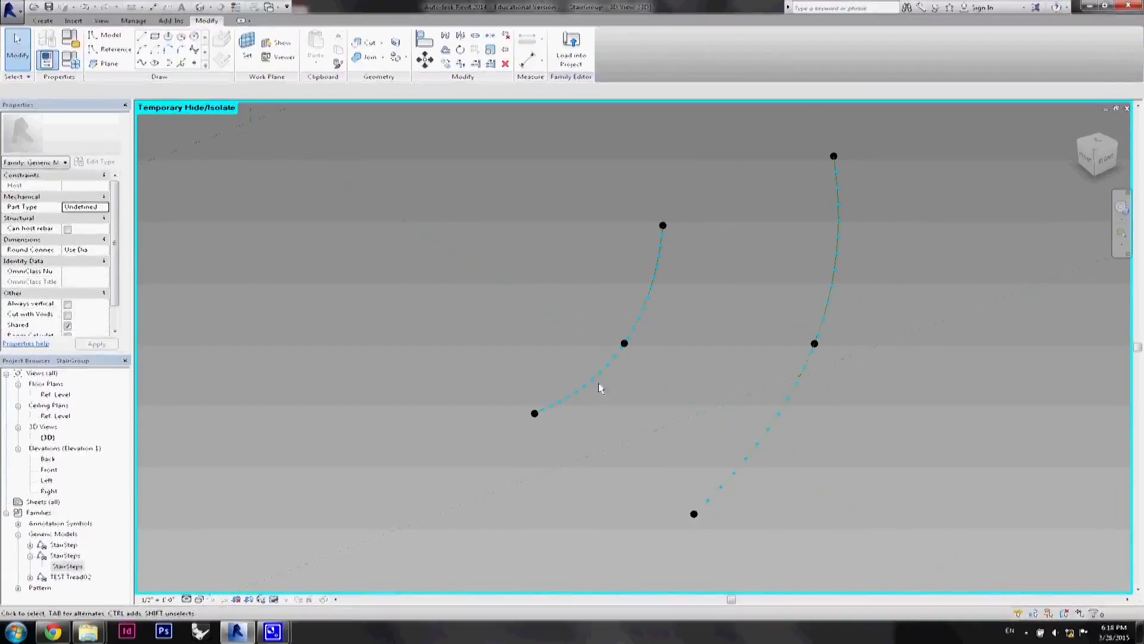
Temporarily hide both divided paths so that only the spline reference lines and their points remain.
left_click(598, 383)
left_click(748, 478, "ctrl")
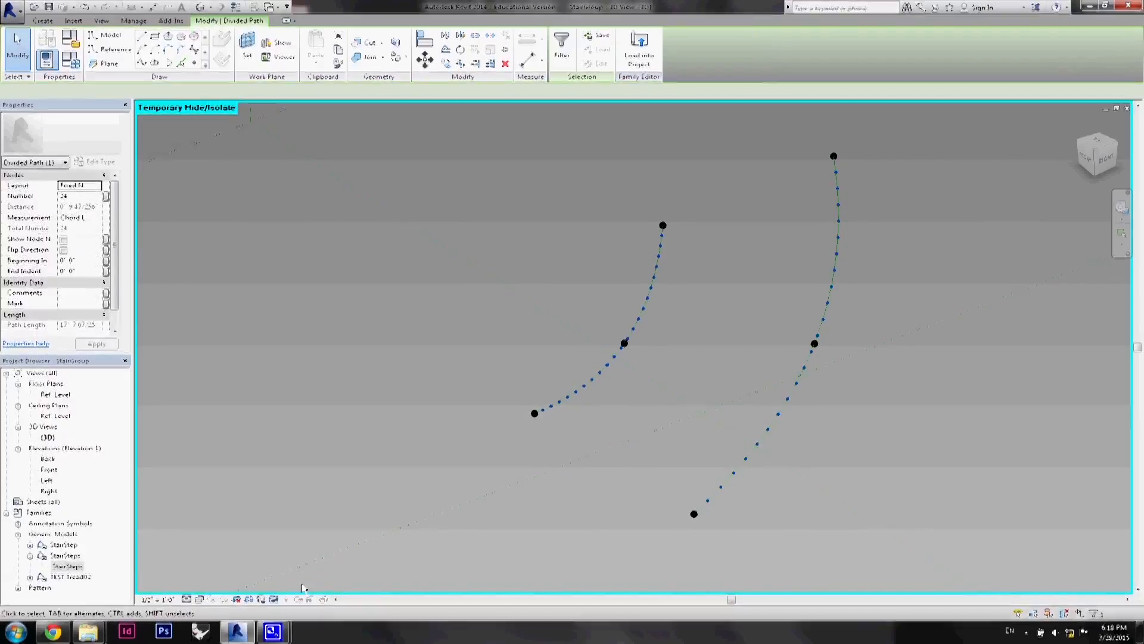
left_click(274, 599)
left_click(304, 570)
scroll(516, 495, "down", 1)
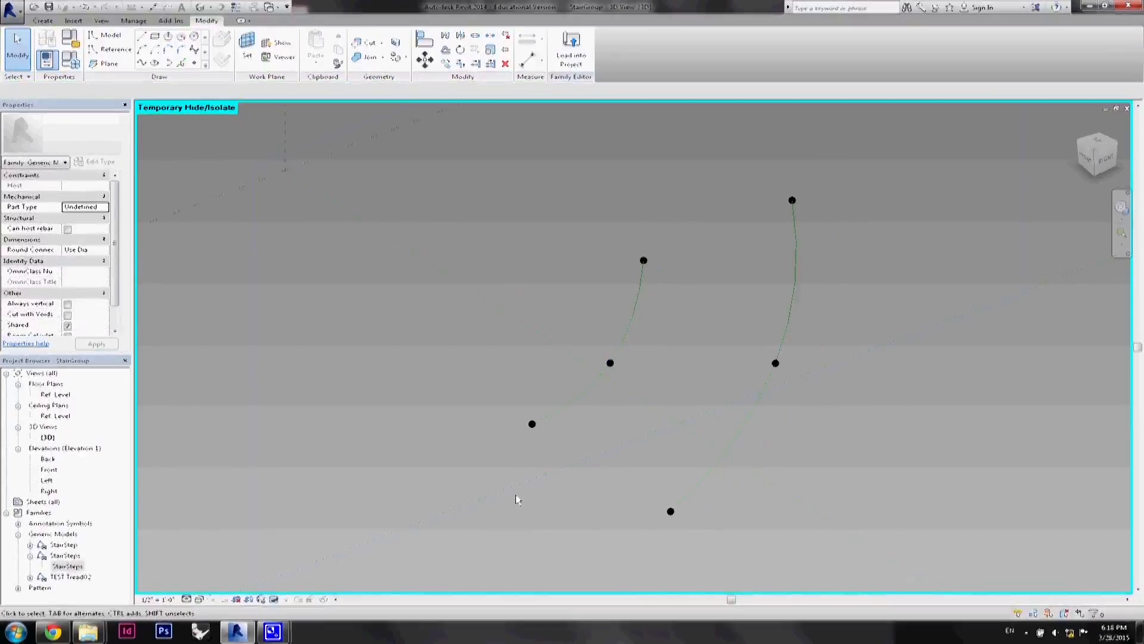
Set the work plane to the inner spline reference line's perpendicular plane at its lower end point.
middle_click_drag(516, 495, 534, 451, "shift")
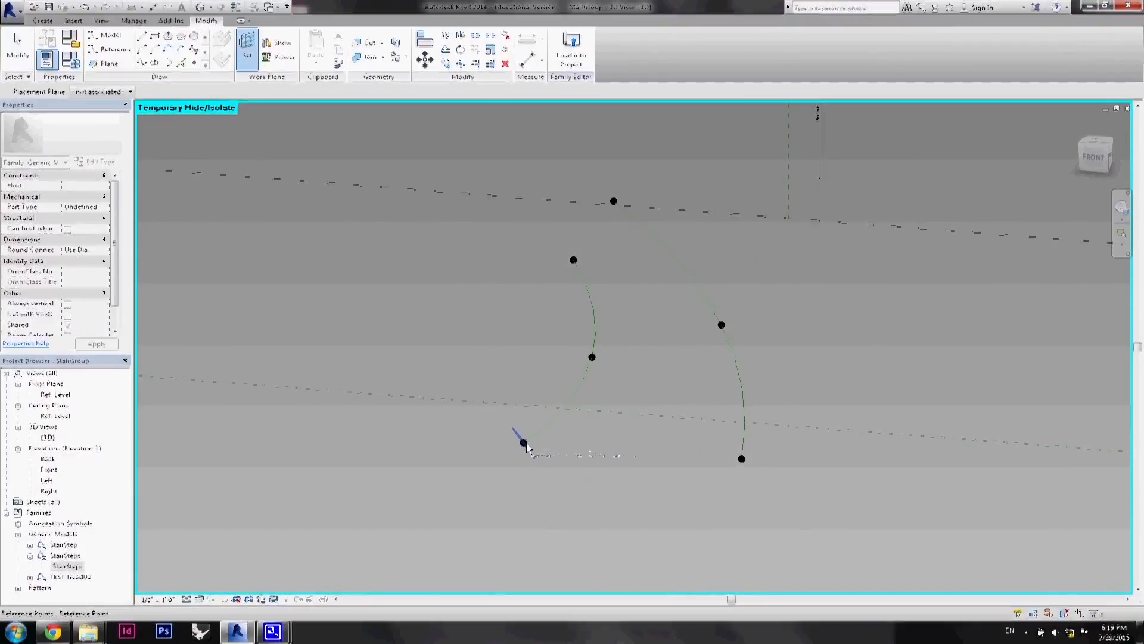
middle_click_drag(526, 447, 530, 444, "shift")
key("Tab")
key("Tab")
key("Tab")
key("Tab")
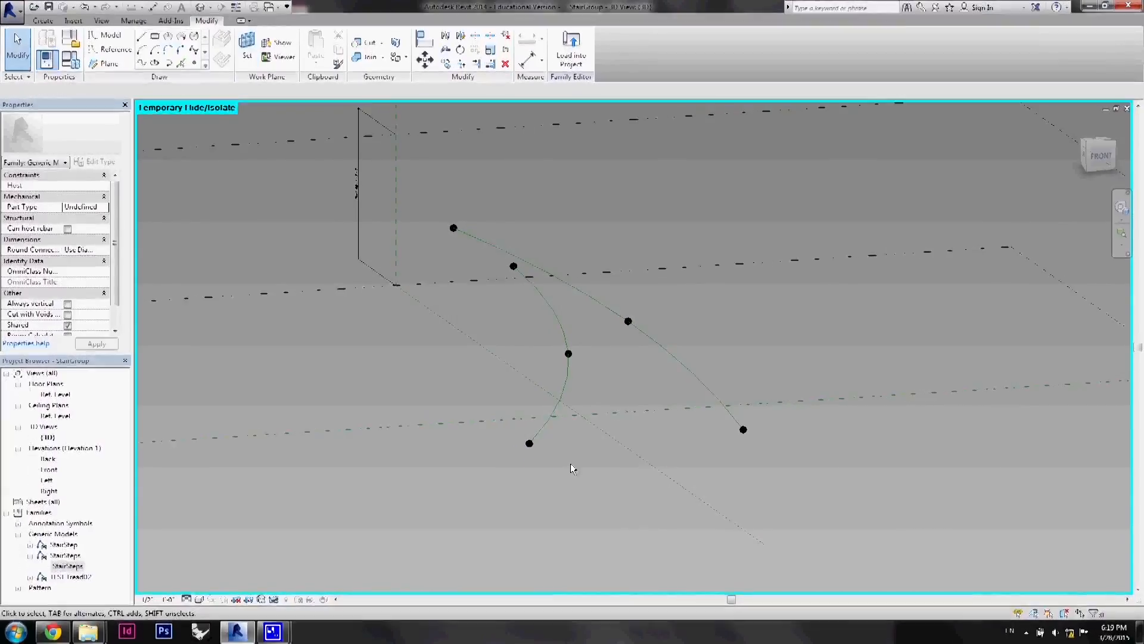
Draw a model-line rectangle about 5 1/2" wide and 1' 7 1/4" high from the inner spline's lower end point.
left_click(155, 37)
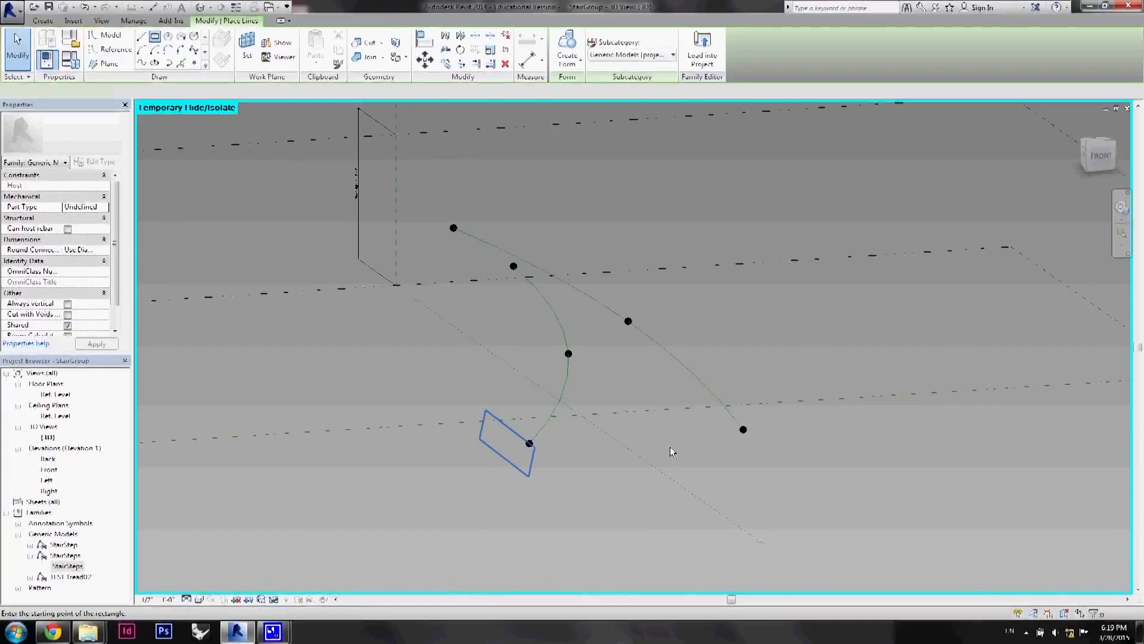
scroll(670, 447, "up", 2)
left_click(455, 442)
scroll(459, 434, "up", 2)
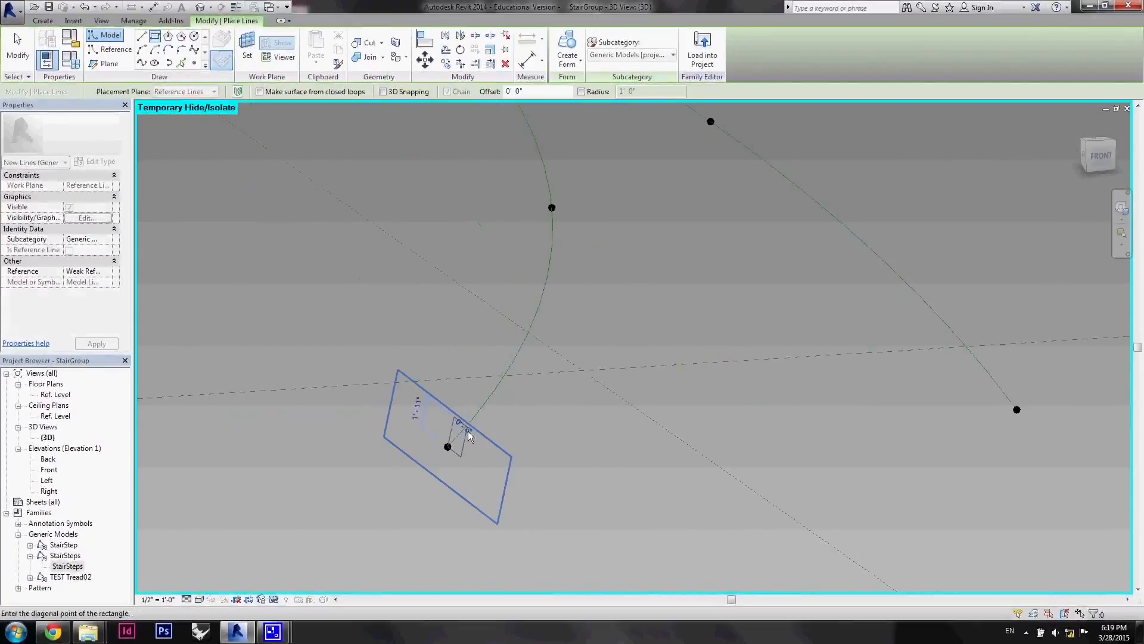
scroll(463, 427, "up", 2)
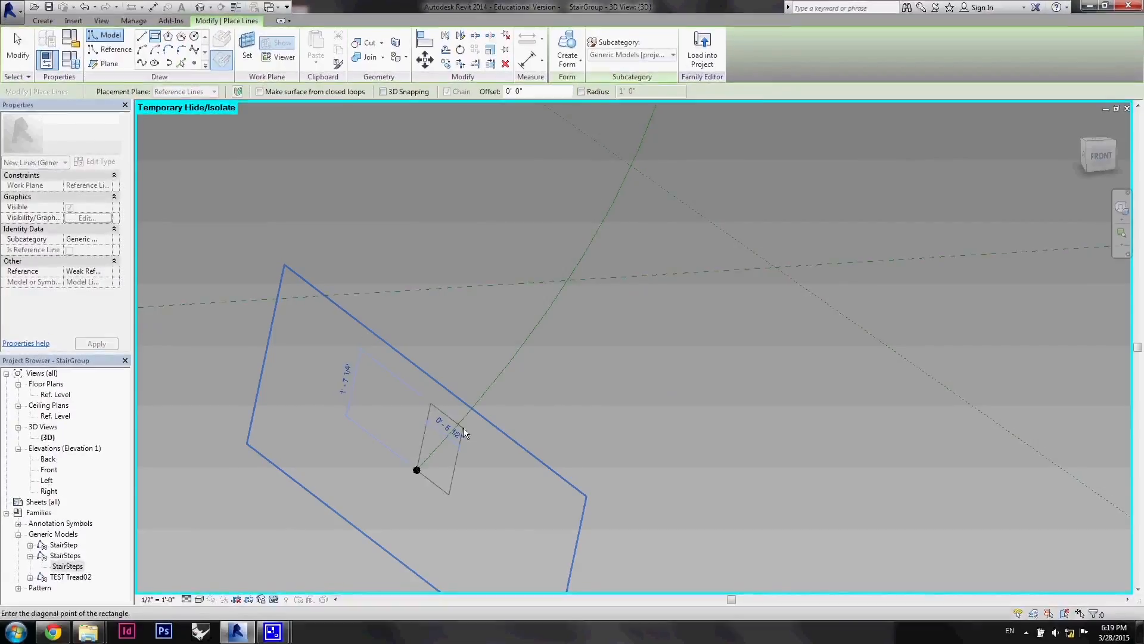
left_click(463, 427)
key("Escape")
key("Escape")
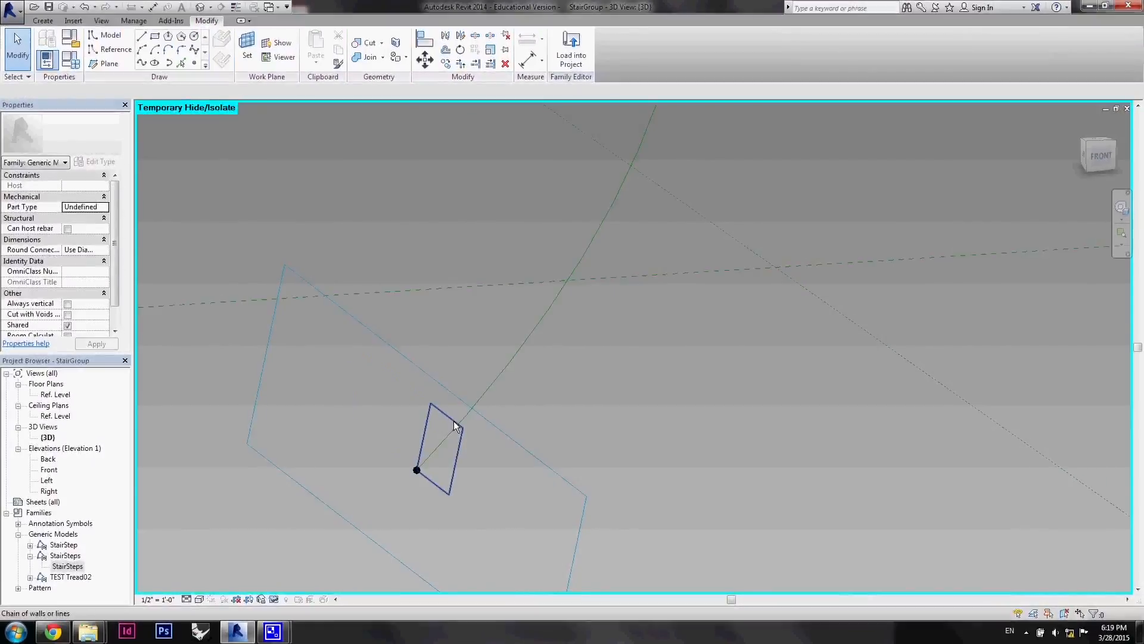
Set the inner rectangle's height to 1' 6" and reduce its width to a narrow stringer profile.
left_click(448, 417)
left_click(464, 468)
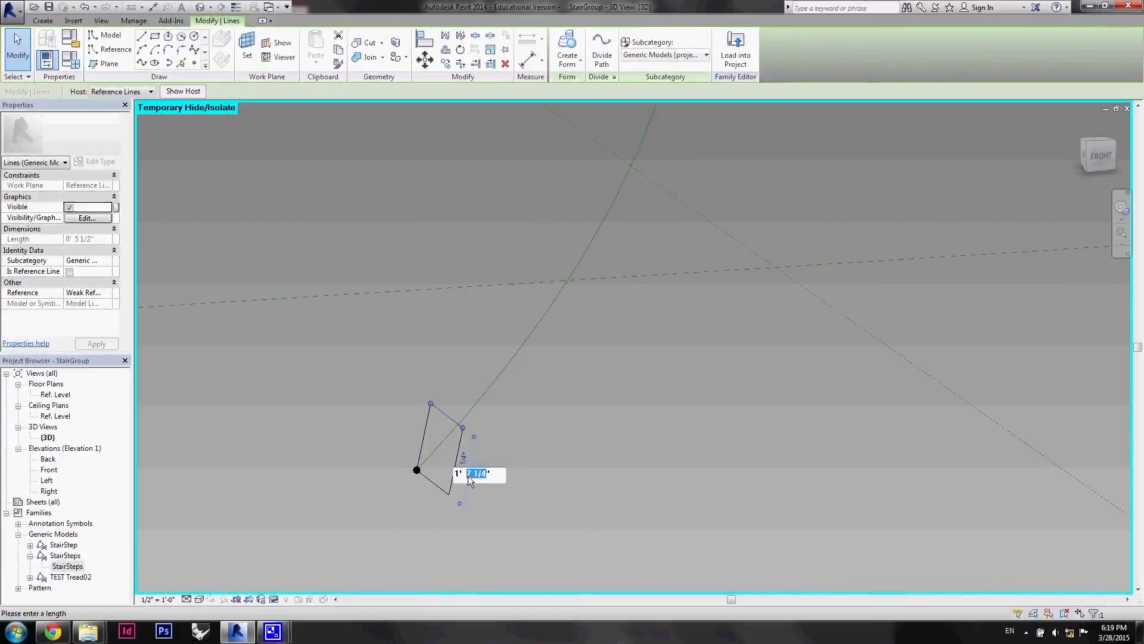
key("Return")
left_click(457, 449)
left_click(436, 483)
left_click_drag(409, 500, 426, 502)
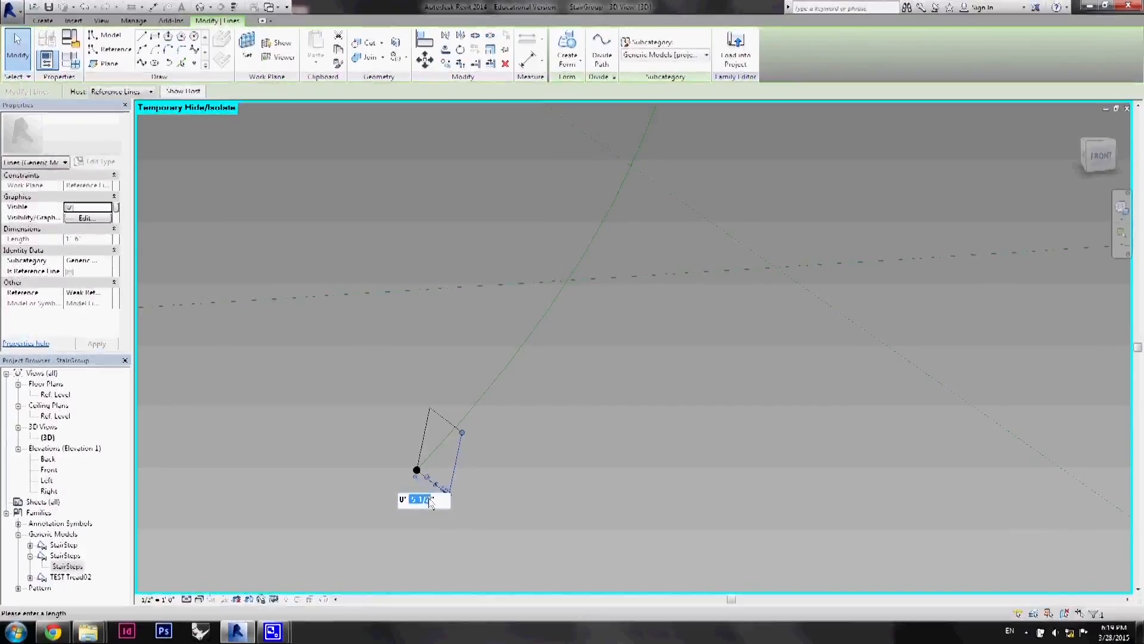
Create a solid form by sweeping the narrow rectangle along the inner spline reference line.
left_click(459, 422)
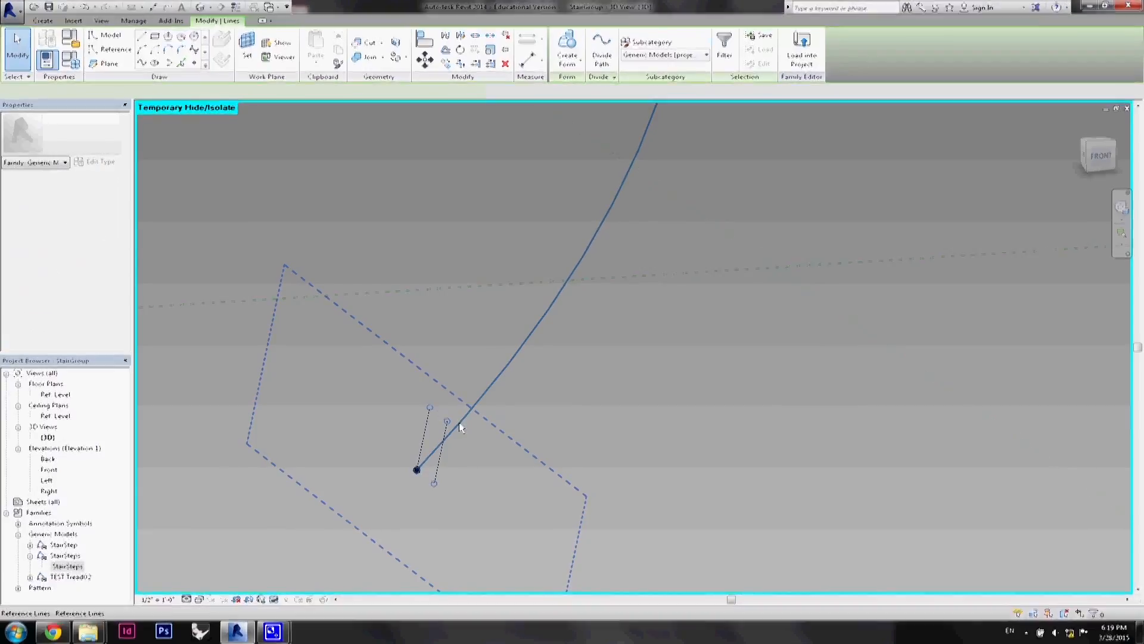
left_click(568, 60)
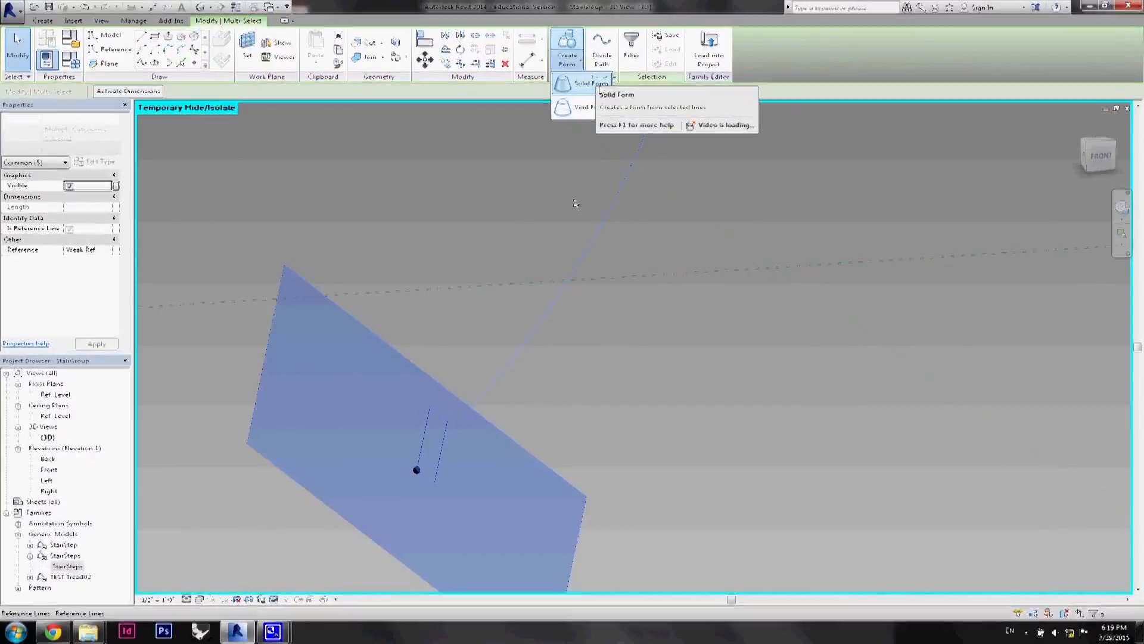
left_click(596, 84)
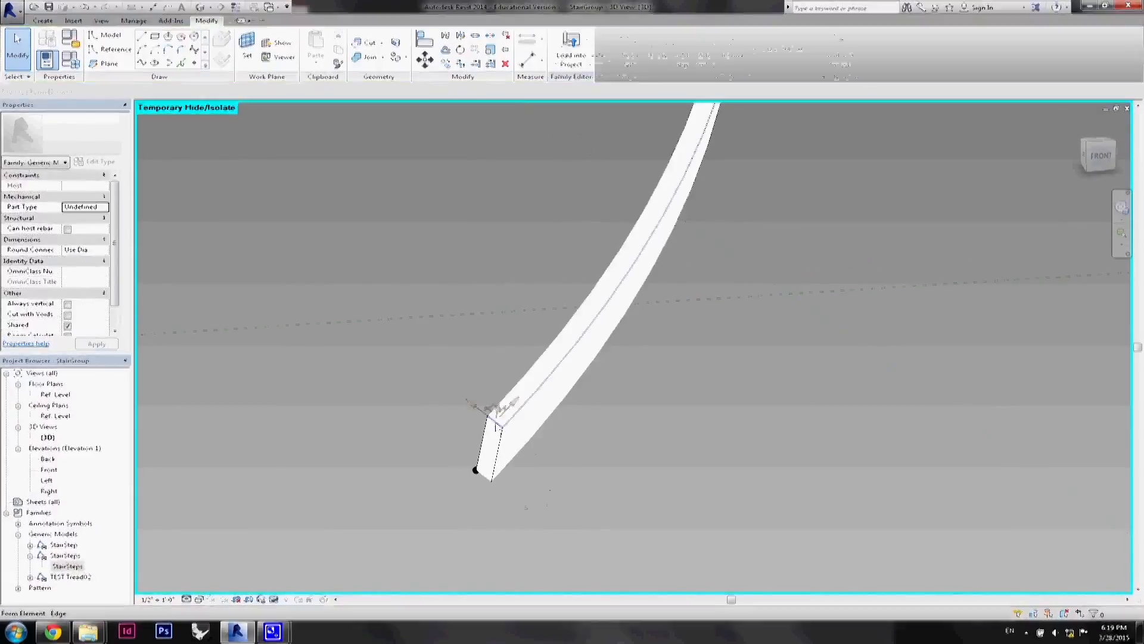
Pull the top edge of the inner stringer's lower end outward to slant that end face.
left_click(460, 394)
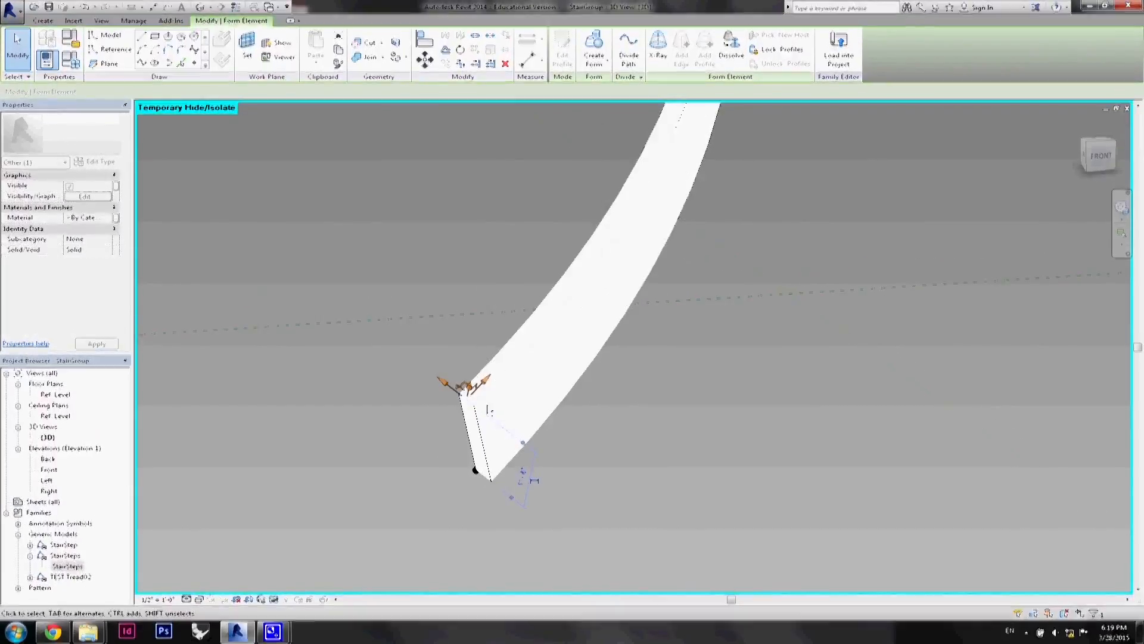
scroll(561, 465, "down", 5)
scroll(530, 268, "up", 5)
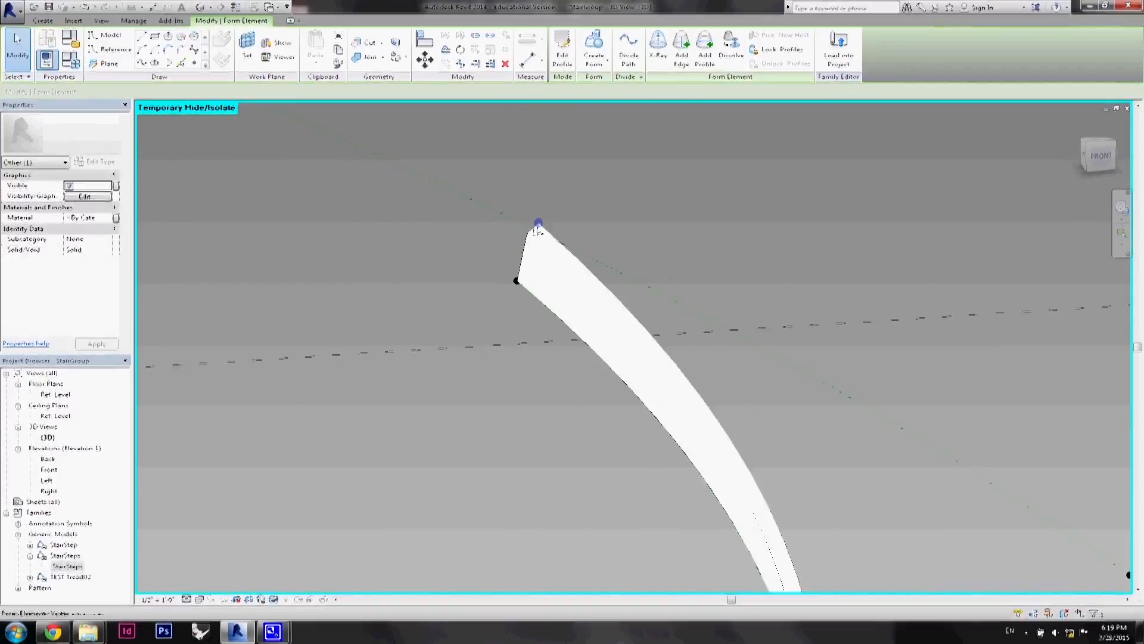
Move the top edge of the inner stringer's upper end to slant that end face, and deselect the form.
left_click(537, 230)
scroll(576, 188, "up", 2)
left_click(575, 187)
scroll(576, 188, "up", 1)
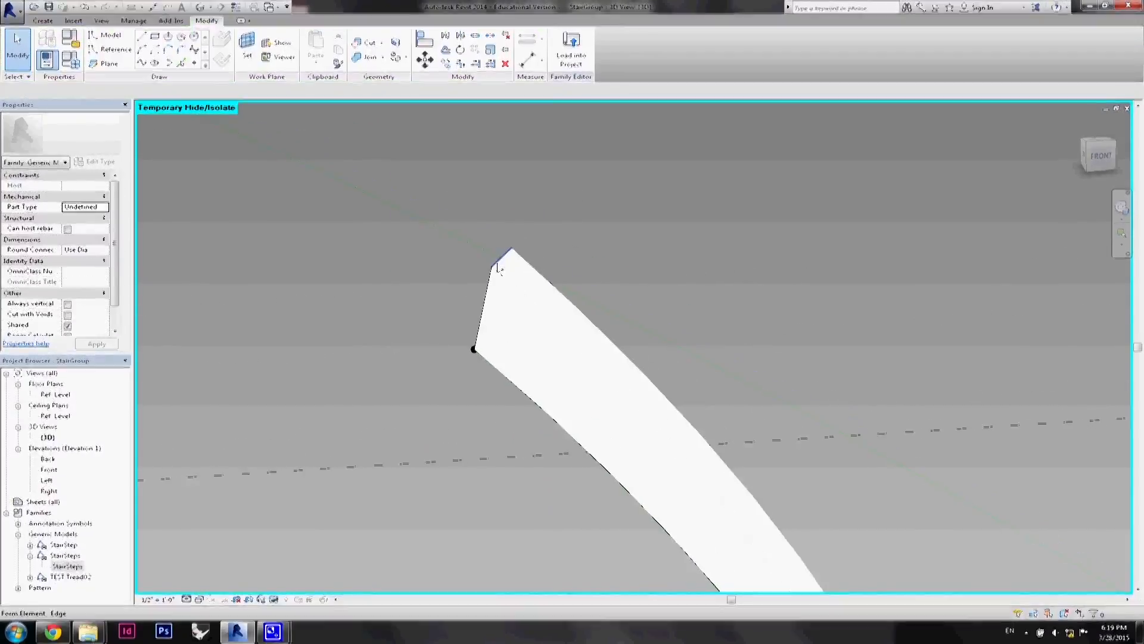
left_click(497, 264)
middle_click_drag(442, 206, 390, 297, "shift")
scroll(576, 267, "down", 2)
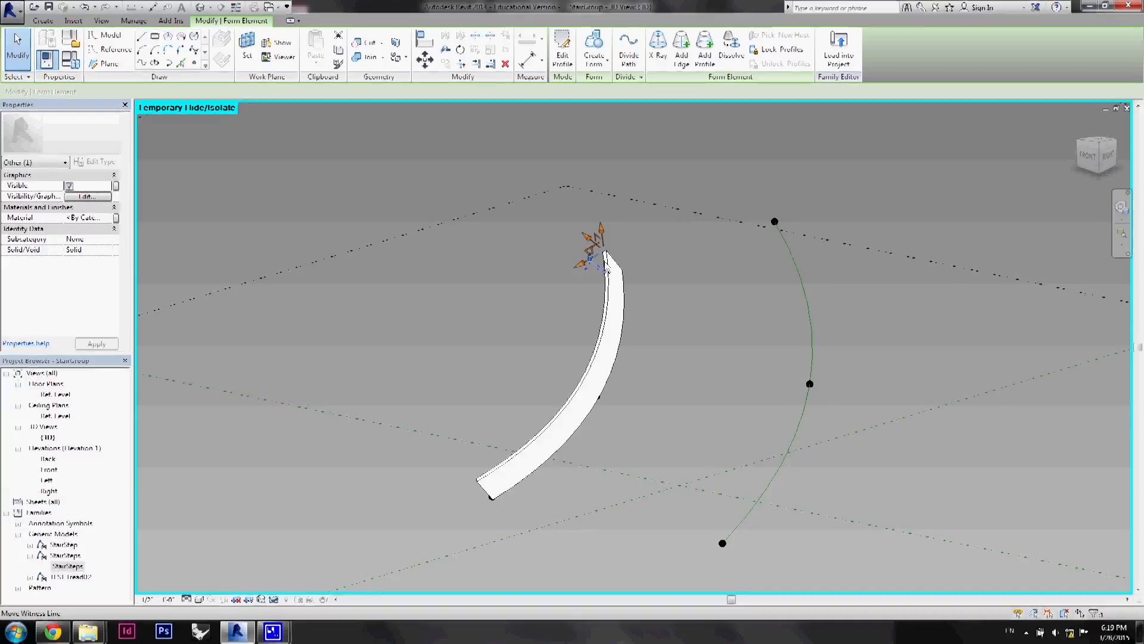
scroll(543, 167, "down", 1)
left_click(639, 345)
Set the work plane to the outer spline's perpendicular plane at its lower end point.
scroll(658, 375, "up", 2)
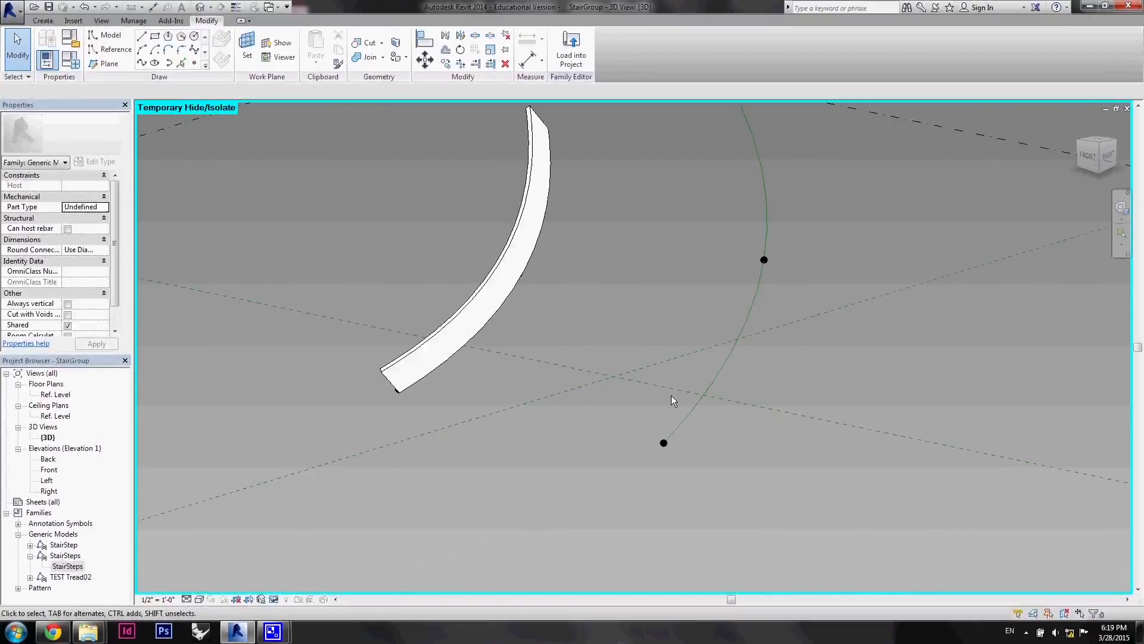
left_click(664, 443)
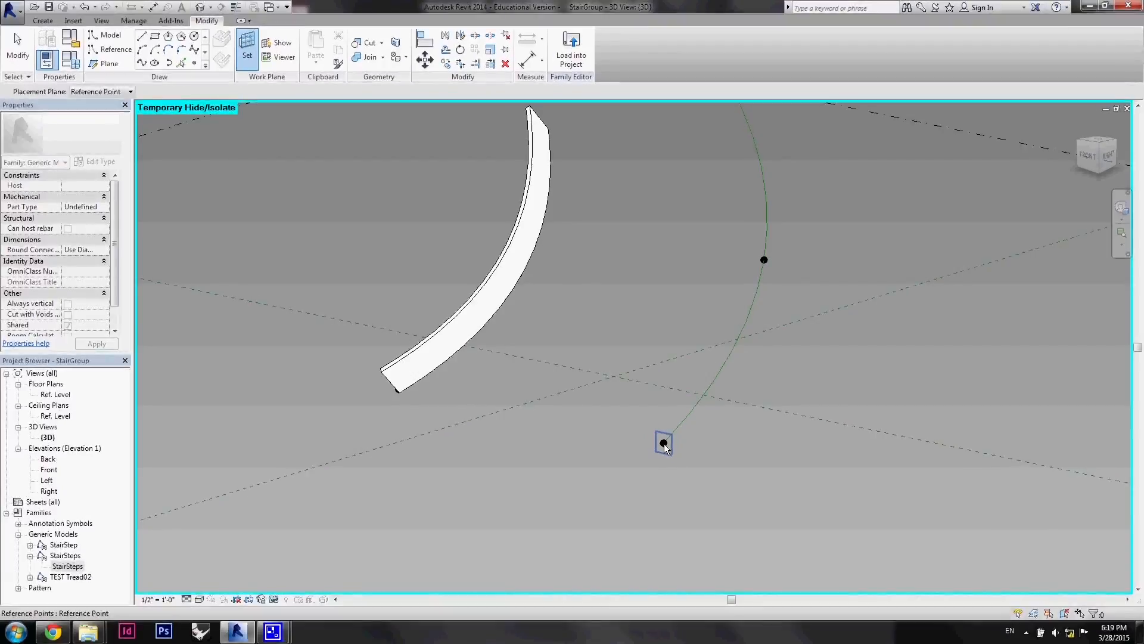
key("Escape")
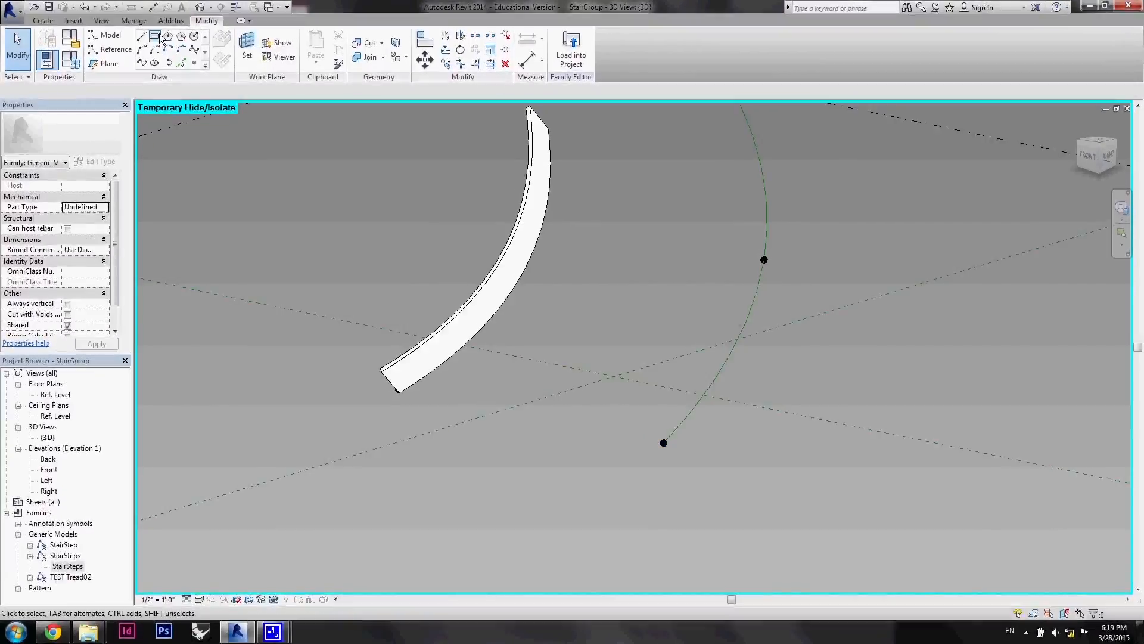
Draw a model-line rectangle about 7 1/4" wide and 1' 4 1/4" high from the outer spline's lower end point.
left_click(155, 36)
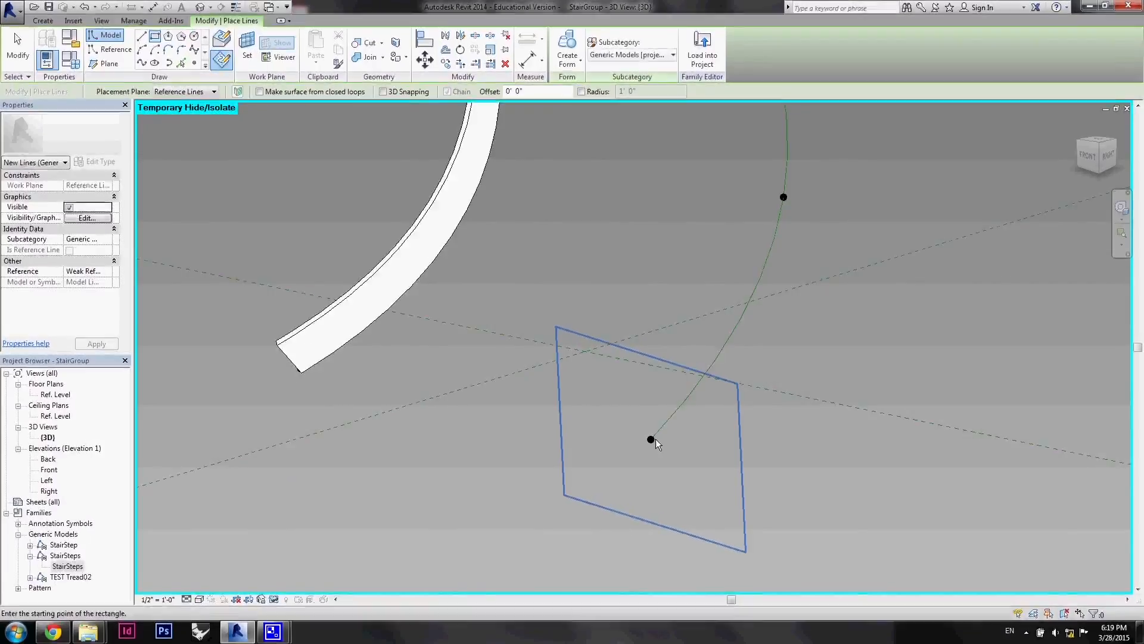
scroll(655, 439, "up", 3)
left_click(640, 447)
left_click(670, 409)
scroll(669, 409, "up", 2)
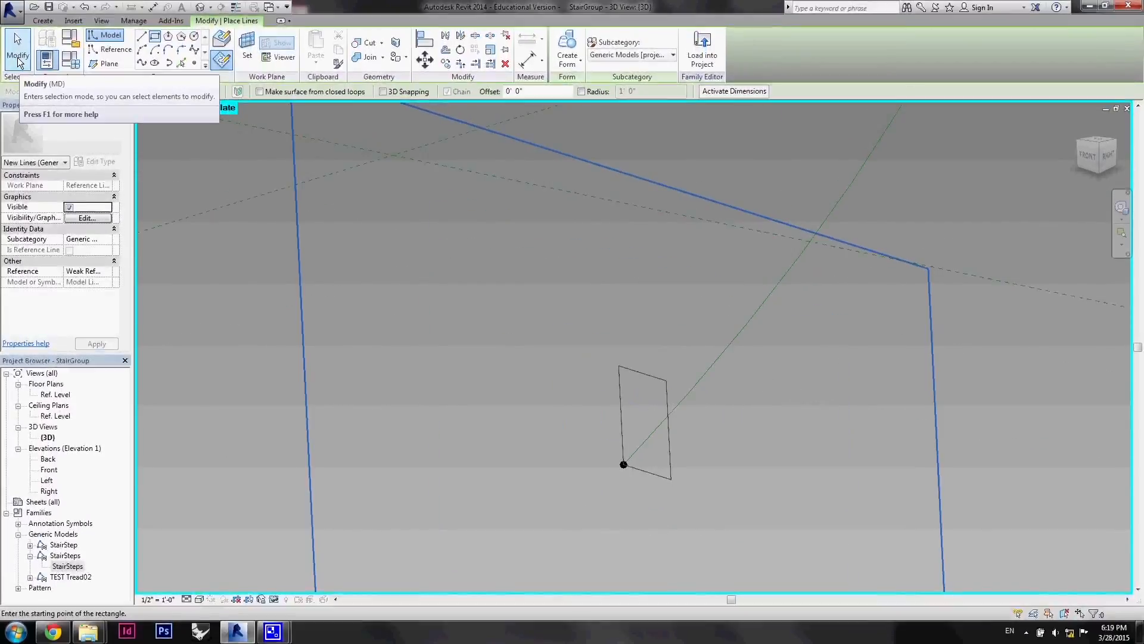
left_click(18, 60)
Set the outer rectangle's height to 1' 6" and reduce its width to a narrow stringer profile.
left_click(668, 426)
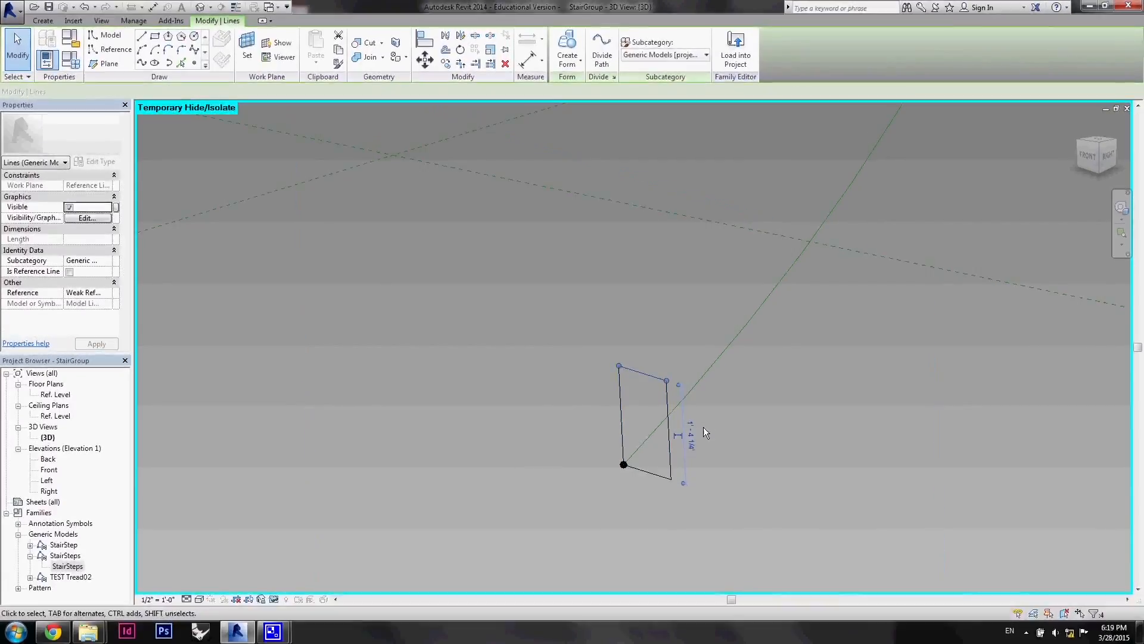
double_click(691, 435)
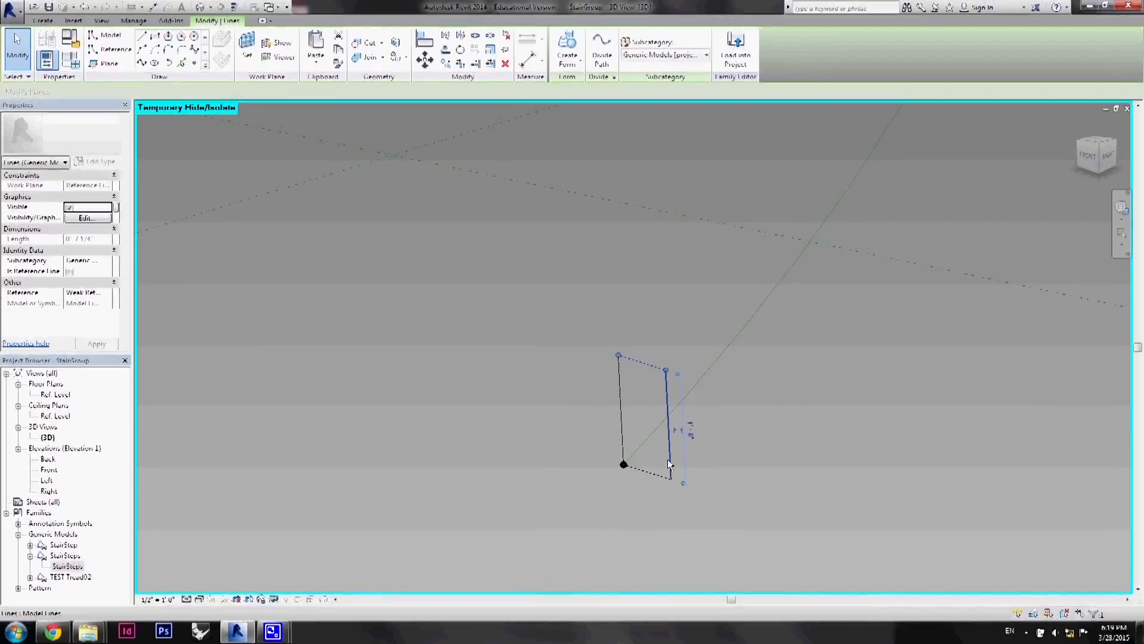
double_click(649, 499)
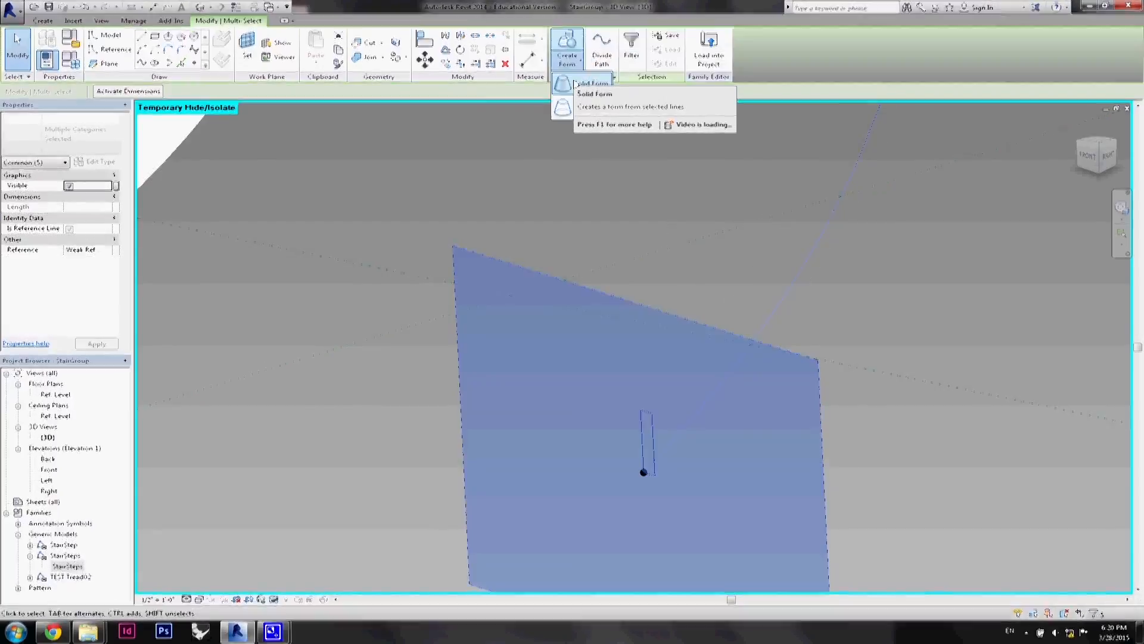
Create a solid form by sweeping the outer profile rectangle along the outer spline reference line.
left_click(575, 84)
scroll(667, 388, "up", 3)
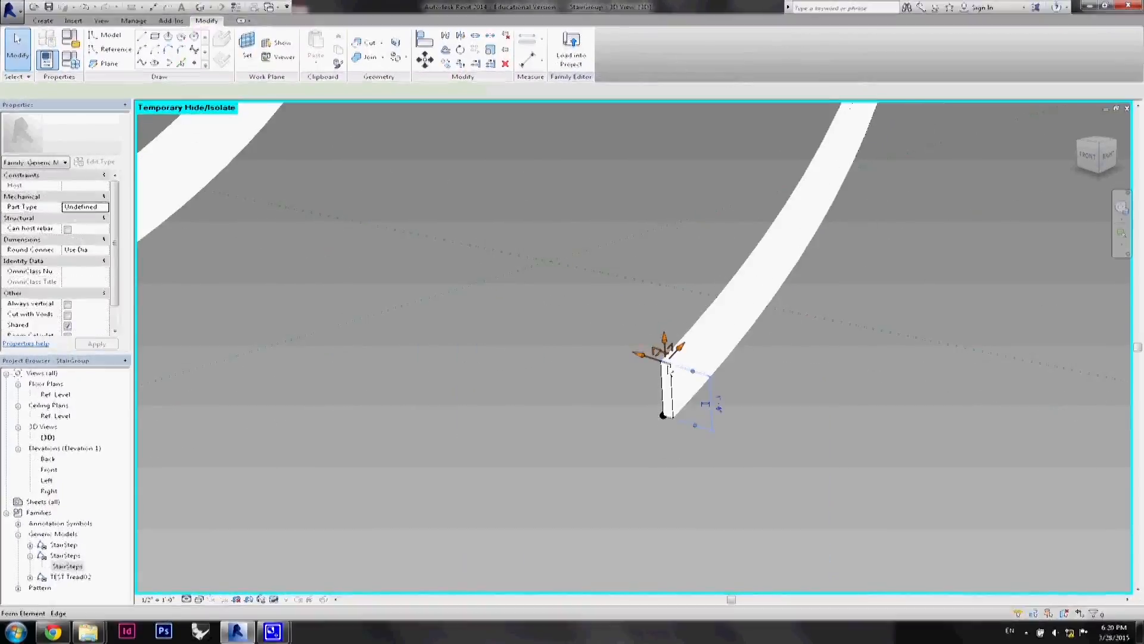
Try to reshape the outer stringer by moving the top edge at its upper end, and undo the move.
left_click(670, 372)
scroll(650, 369, "up", 2)
scroll(632, 382, "down", 5)
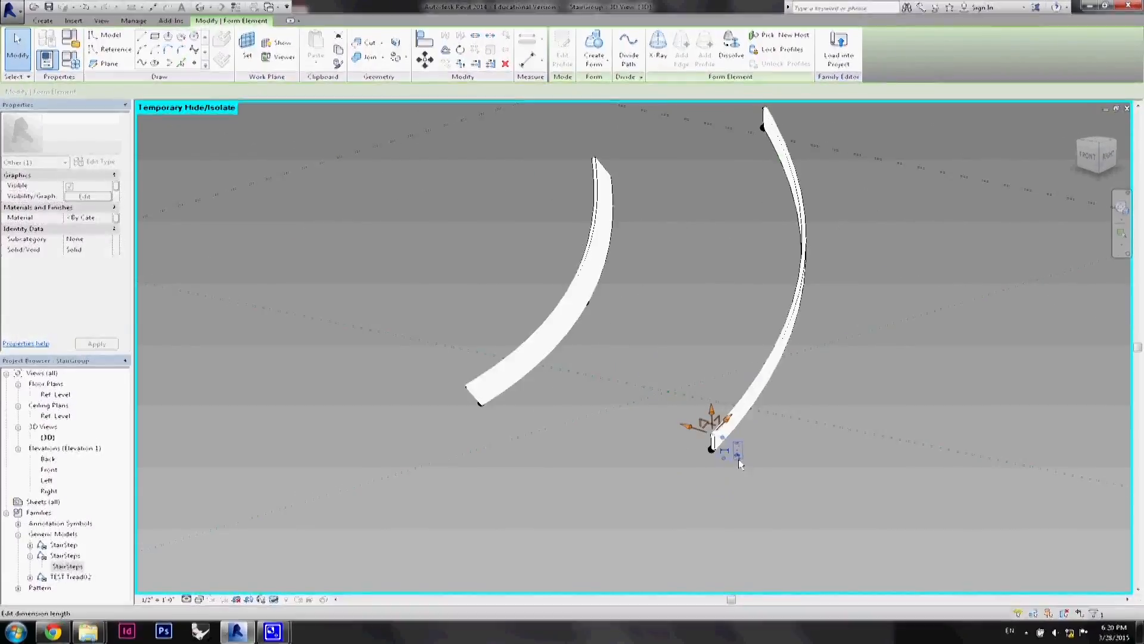
scroll(732, 286, "up", 5)
left_click(713, 287)
left_click_drag(713, 287, 673, 230)
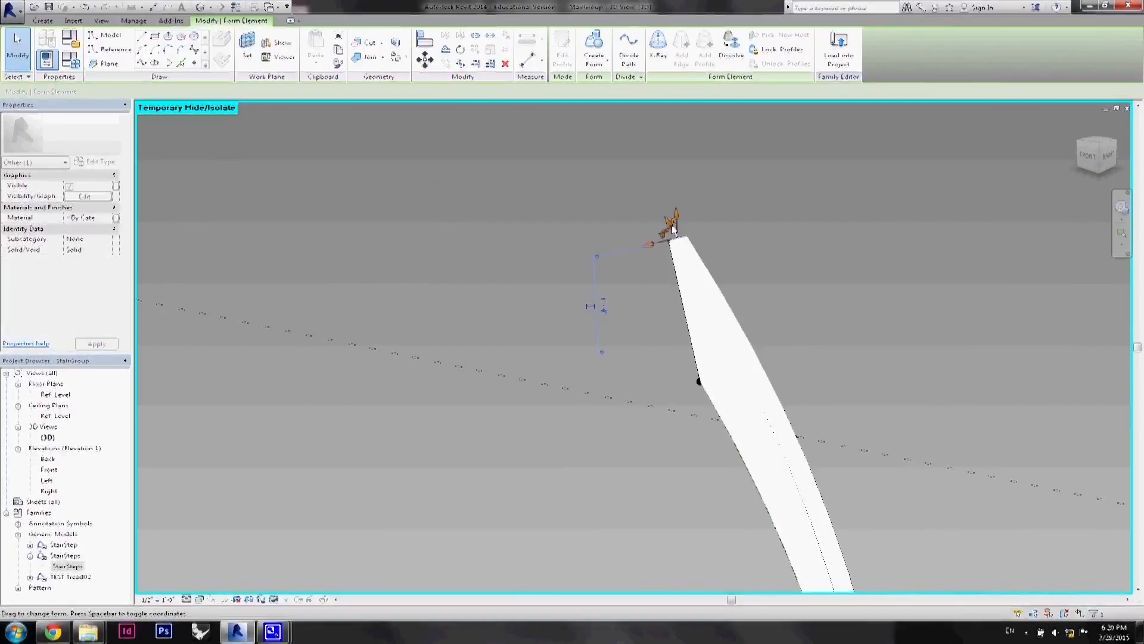
key("ctrl+z")
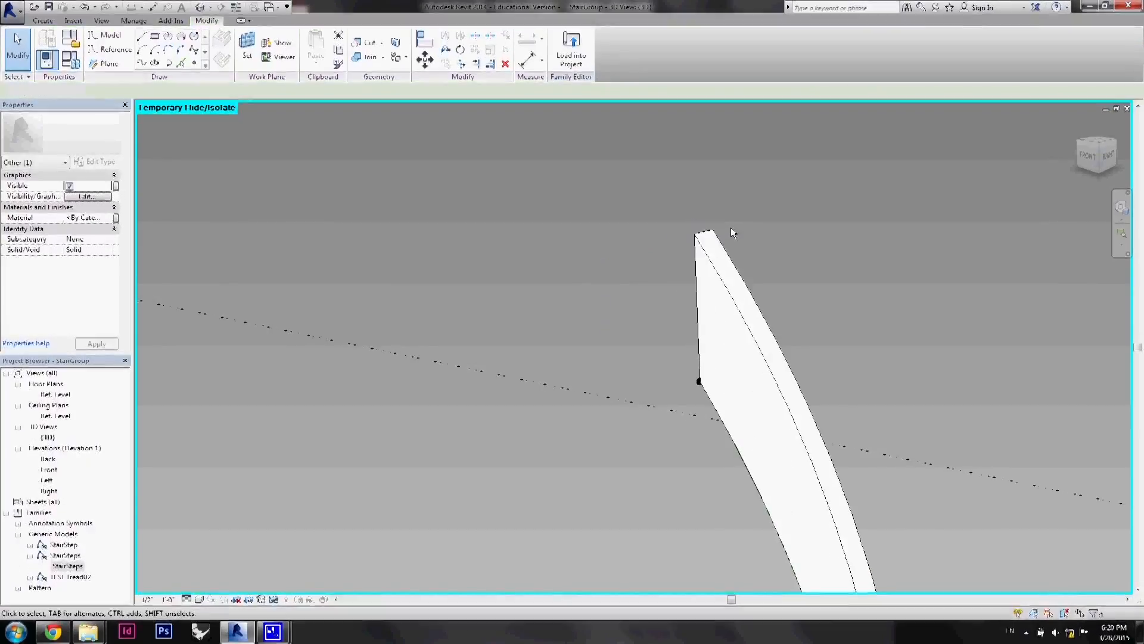
Reset the temporary hide/isolate mode of the 3D view to bring back the hidden stair elements.
scroll(731, 232, "down", 5)
middle_click_drag(824, 341, 514, 495, "shift")
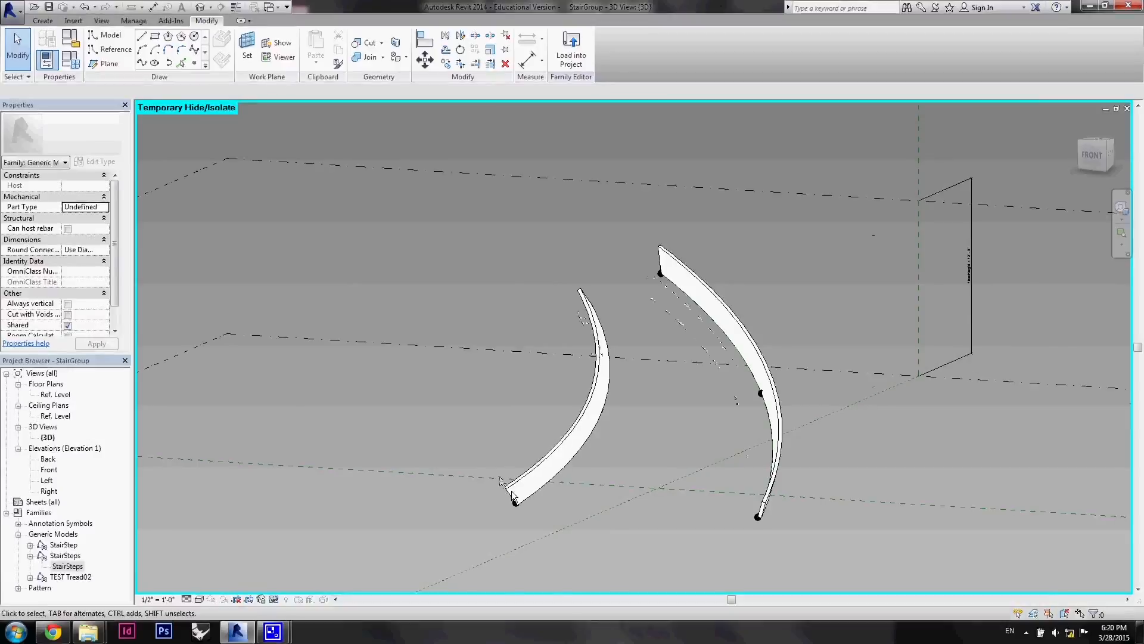
left_click(273, 599)
left_click(325, 589)
middle_click_drag(587, 486, 614, 404, "shift")
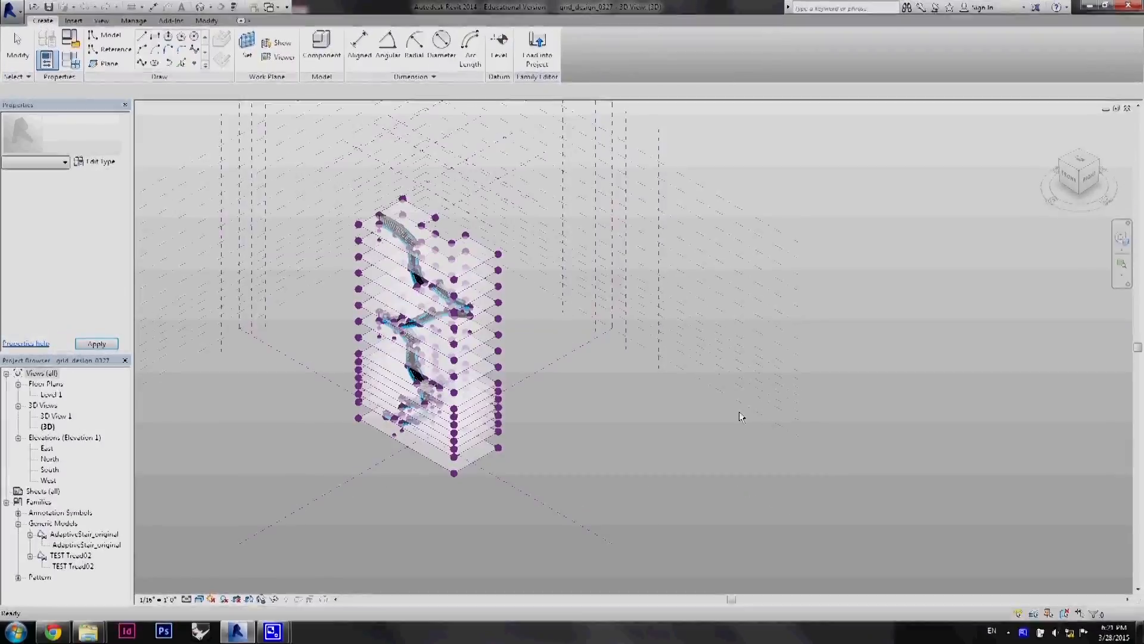
Examine the curved adaptive stair runs between the floor levels of the grid_design_0327 model, up close and from the back.
scroll(442, 392, "up", 2)
middle_click_drag(442, 392, 669, 524)
scroll(606, 435, "up", 3)
scroll(669, 523, "down", 2)
scroll(666, 147, "up", 2)
middle_click_drag(665, 147, 268, 218)
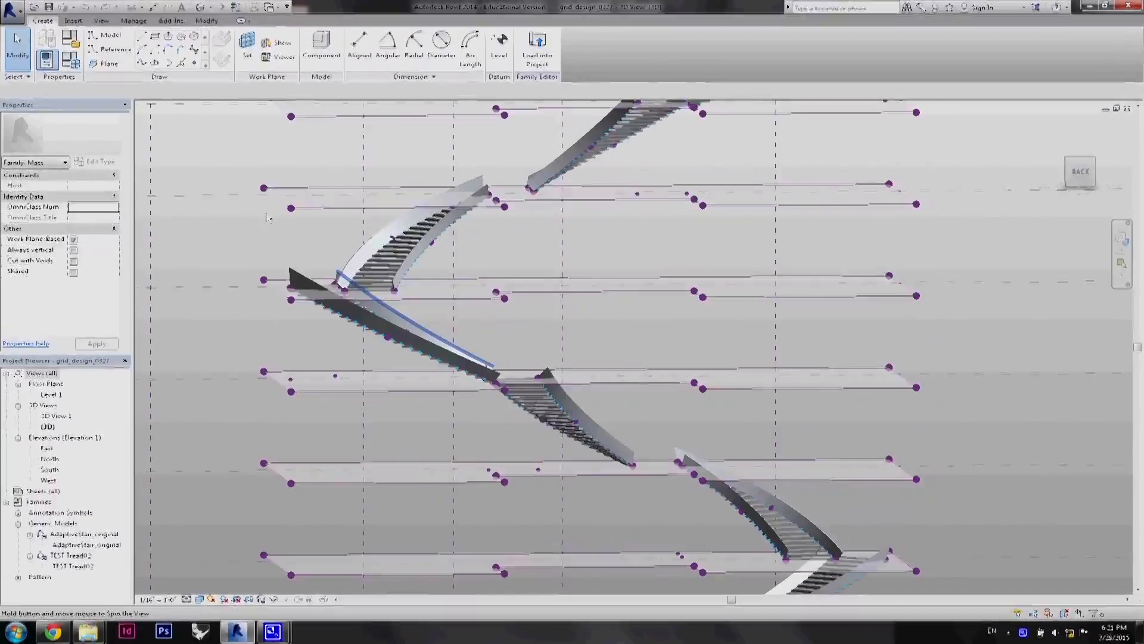